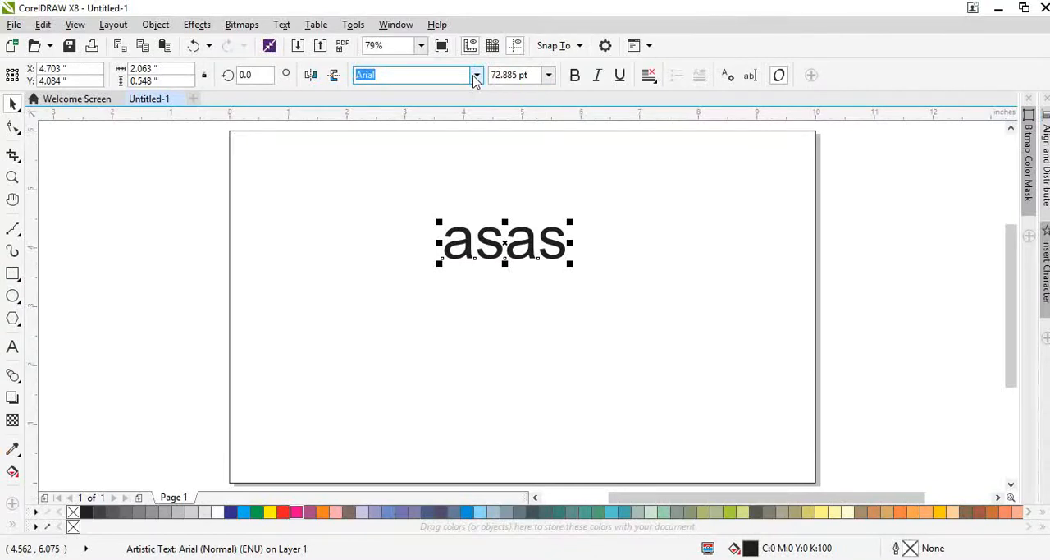
# Step: Set the artistic text's font to Arial Black and replace its wording with "Bansiwala", followed by a new line
pyautogui.click(475, 76)
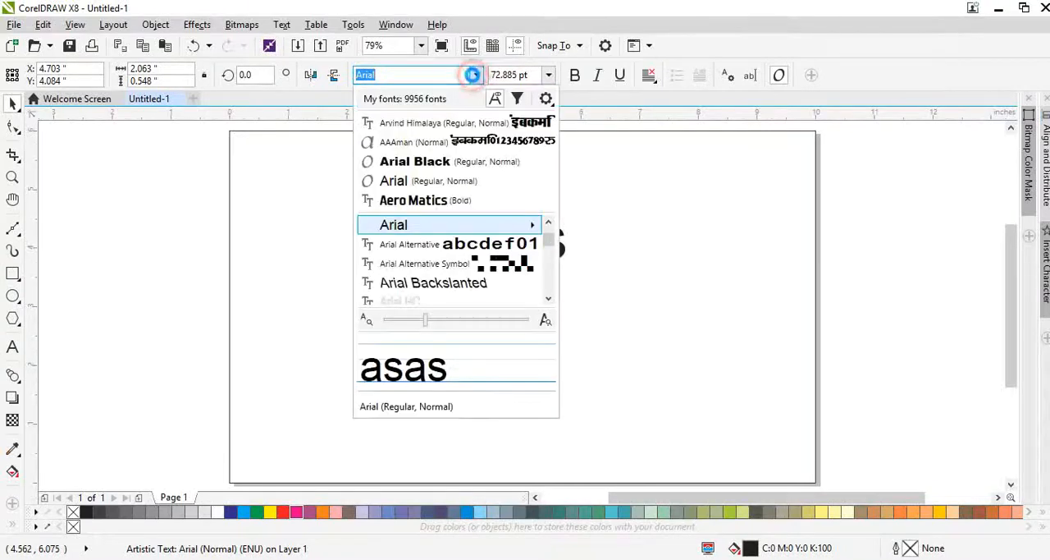
pyautogui.click(439, 160)
pyautogui.doubleClick(508, 238)
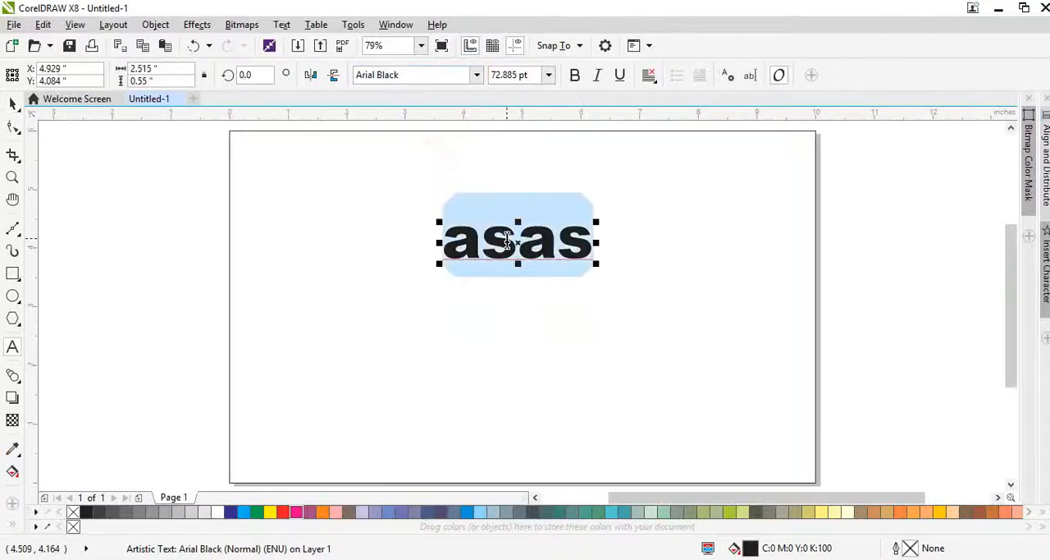
pyautogui.write('Bansa')
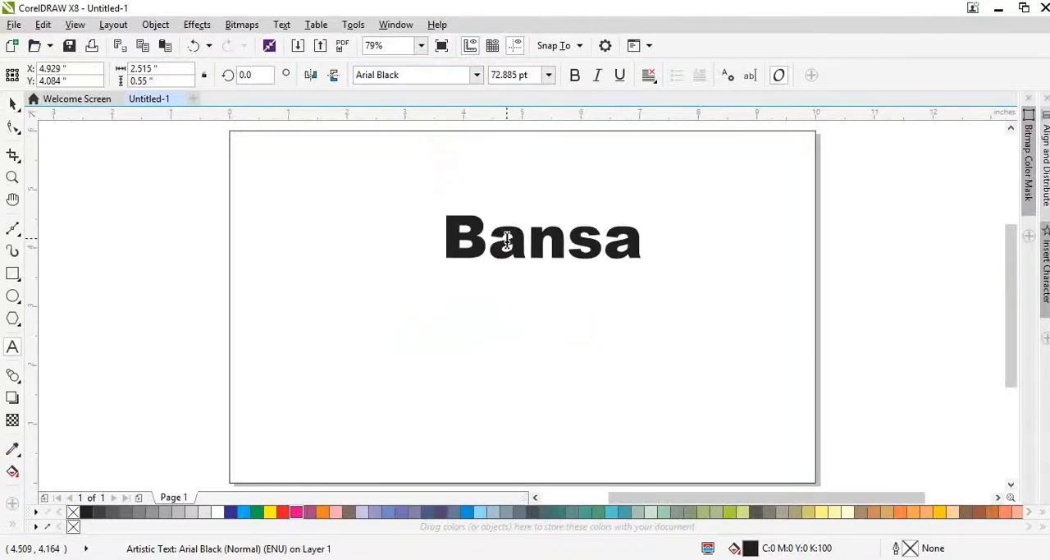
pyautogui.press('BackSpace')
pyautogui.write('iwala')
pyautogui.press('Return')
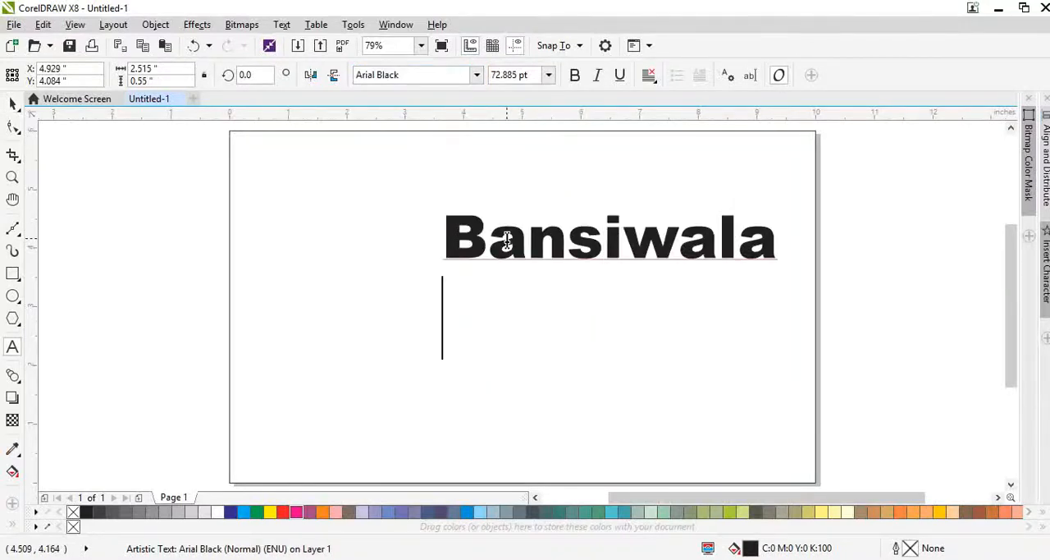
# Step: Enter "cateres" as the second line and correct it with the suggested spelling "caterers"
pyautogui.write('catere')
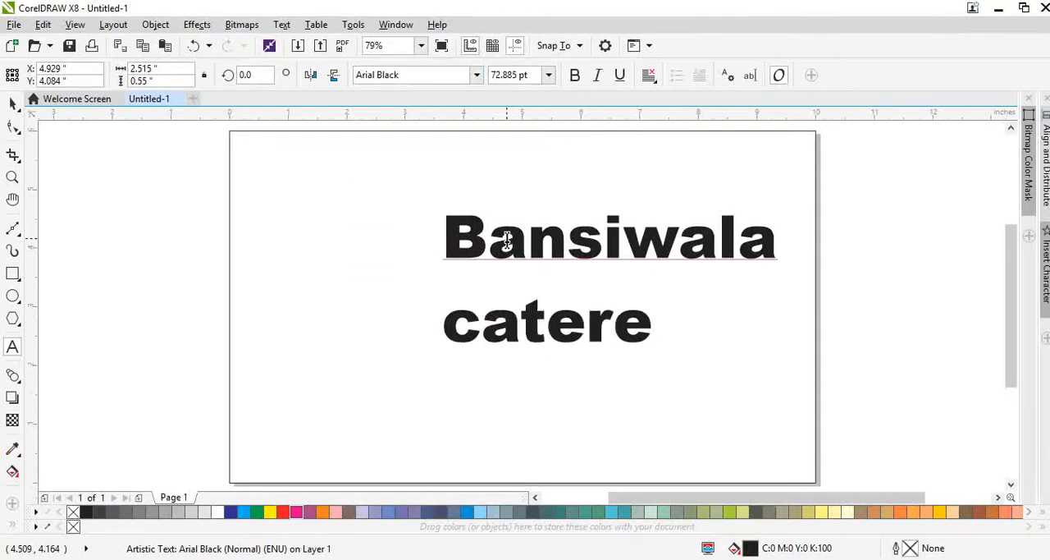
pyautogui.write('s')
pyautogui.press('Escape')
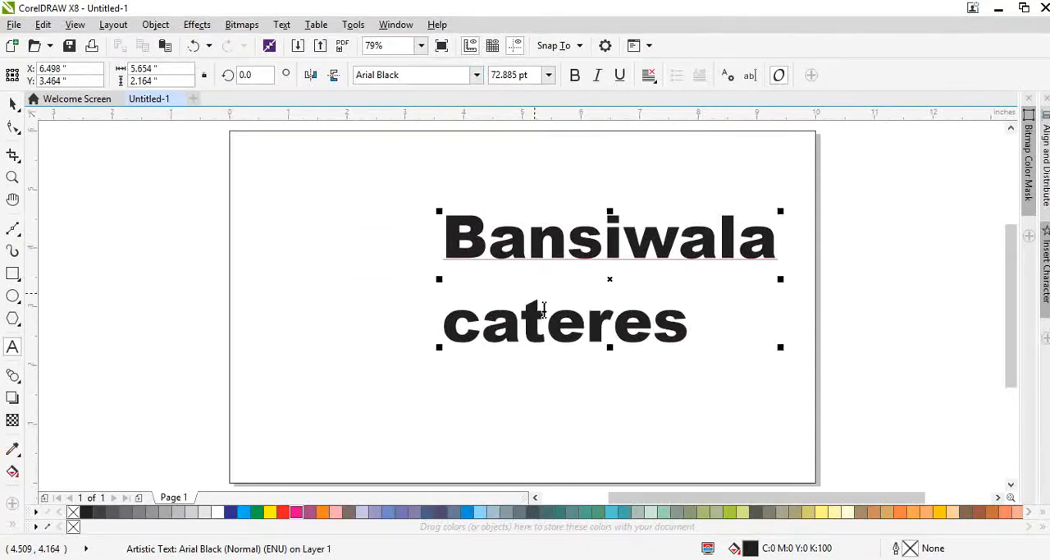
pyautogui.rightClick(579, 336)
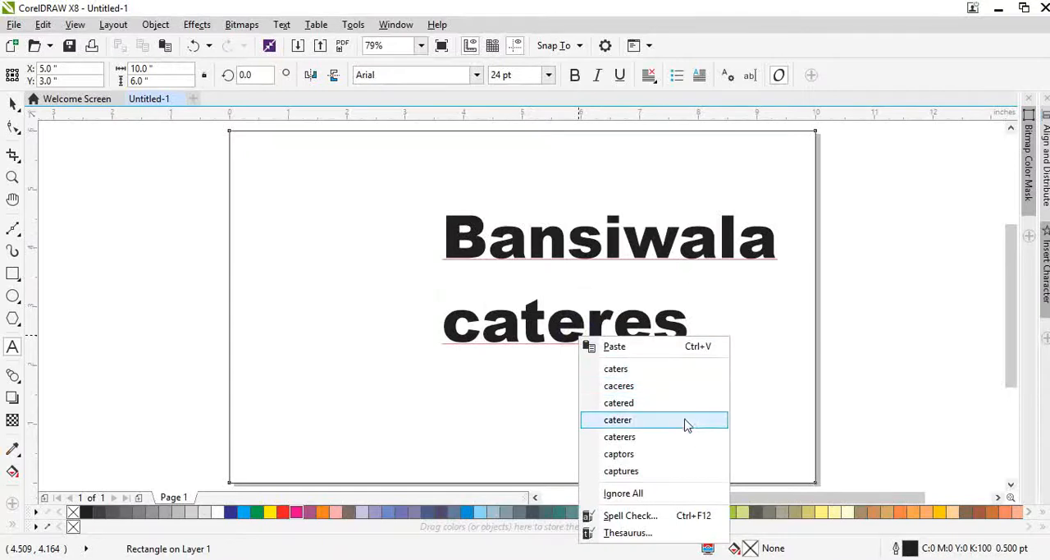
pyautogui.click(649, 438)
# Step: Center-align both lines of text and move the text block to about the middle of the page
pyautogui.hotkey('ctrl', 'a')
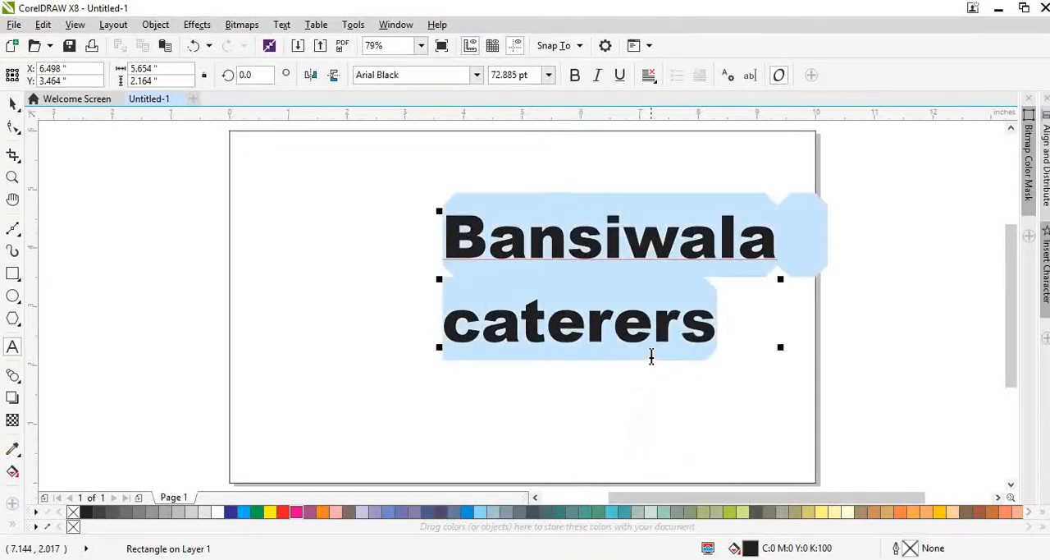
pyautogui.hotkey('ctrl', 'e')
pyautogui.hotkey('ctrl', 'space')
pyautogui.moveTo(630, 324); pyautogui.dragTo(540, 308)
# Step: Change the case of both lines of text to UPPERCASE
pyautogui.press('F8')
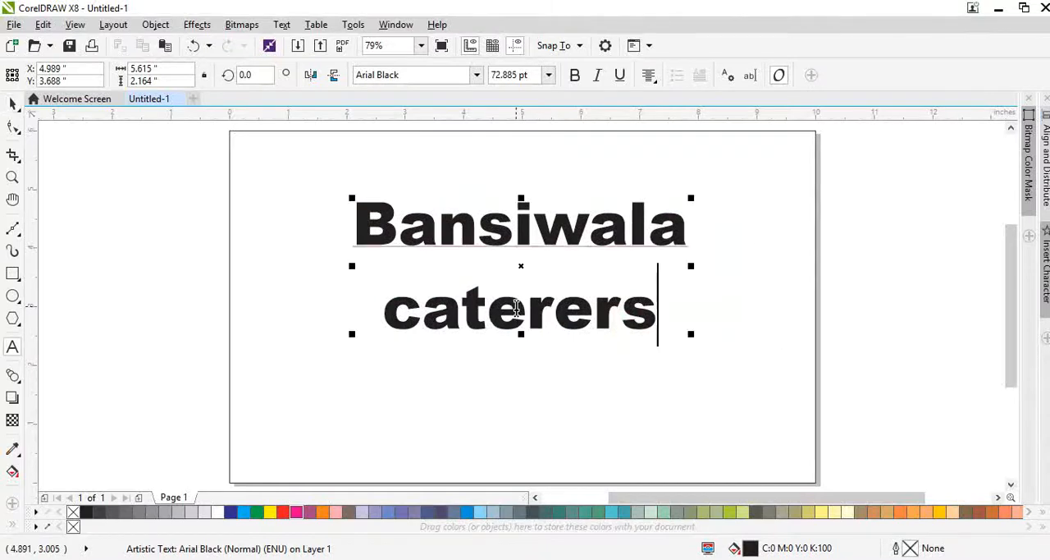
pyautogui.hotkey('ctrl', 'a')
pyautogui.hotkey('shift', 'F2')
pyautogui.scroll(-3, 522, 234)
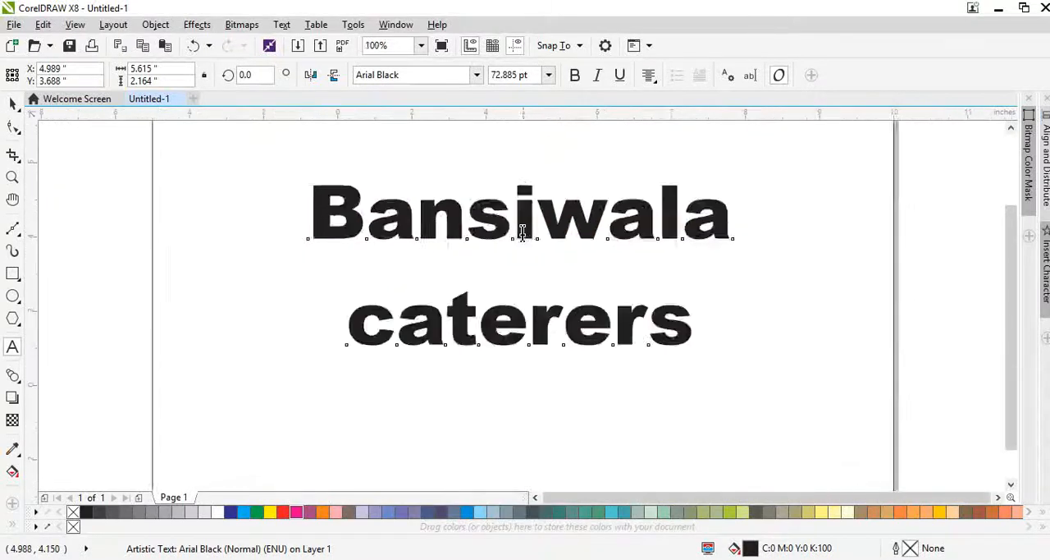
pyautogui.hotkey('ctrl', 'a')
pyautogui.hotkey('shift', 'F3')
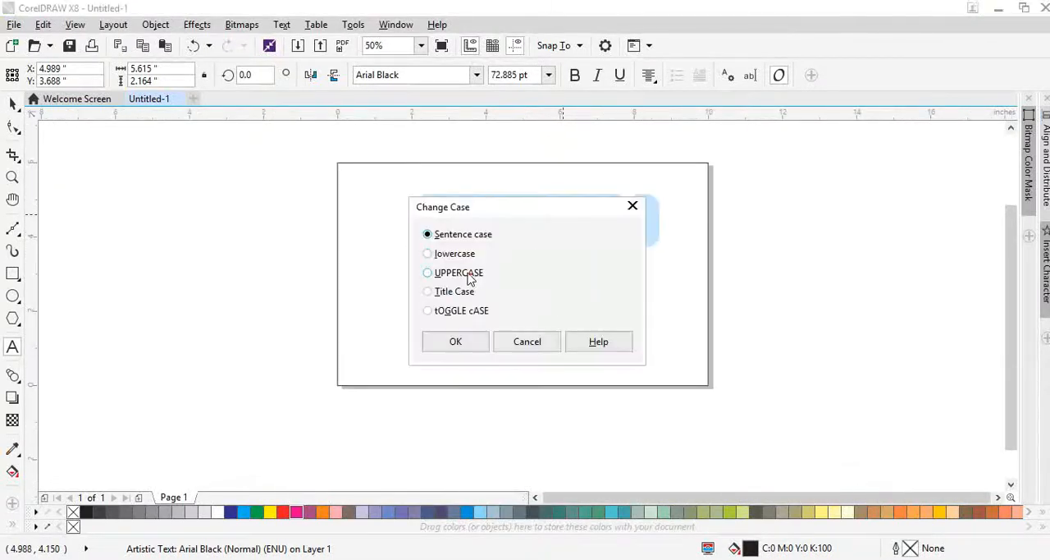
pyautogui.click(469, 274)
pyautogui.click(460, 346)
# Step: Break the text apart into separate lines and move BANSIWALA up, away from CATERERS
pyautogui.hotkey('ctrl', 'k')
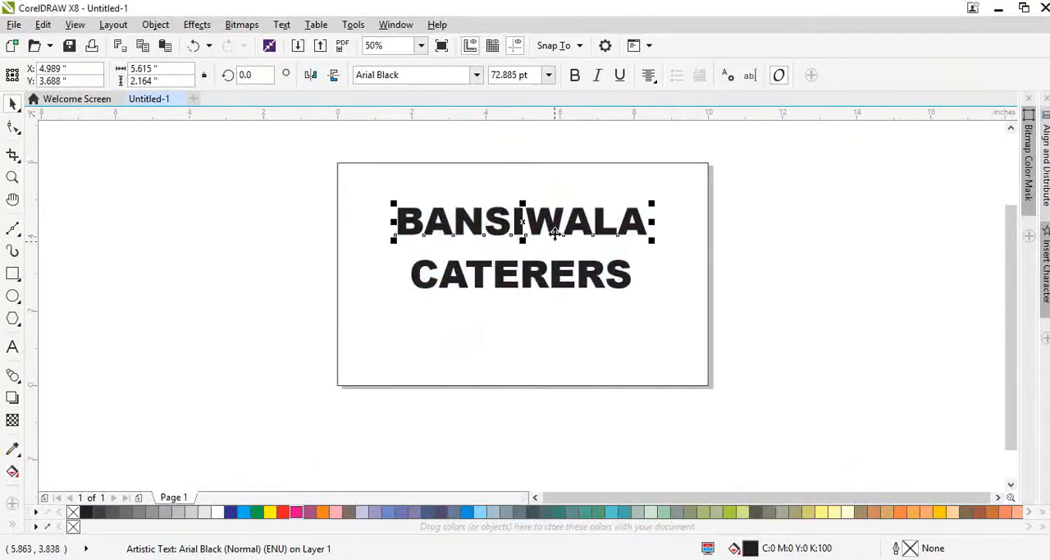
pyautogui.moveTo(551, 220); pyautogui.dragTo(556, 204)
pyautogui.click(563, 235)
pyautogui.hotkey('shift', 'F2')
# Step: Preview the available fonts on the BANSIWALA text, looking through those beginning with A and B
pyautogui.click(469, 205)
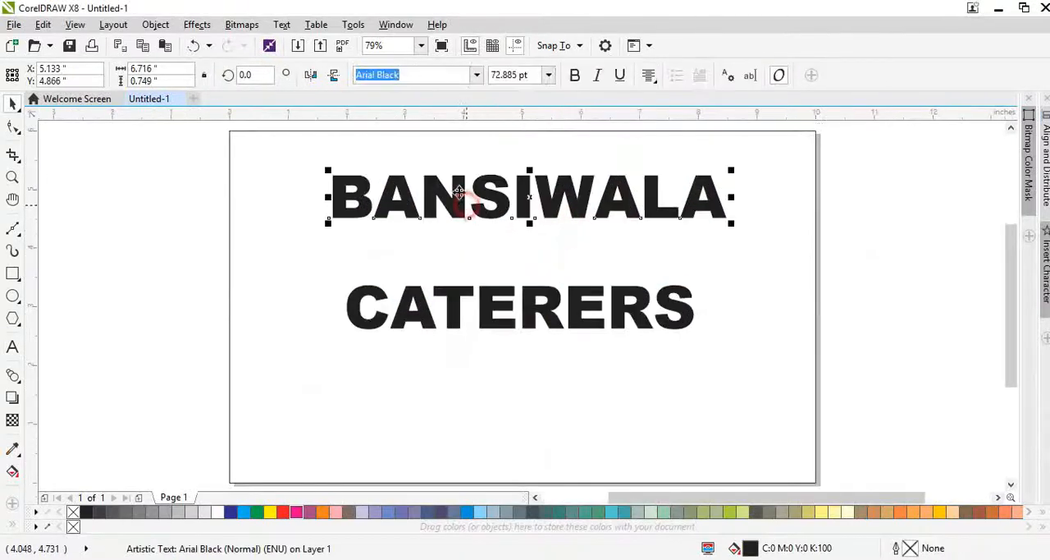
pyautogui.click(476, 74)
pyautogui.scroll(-5, 462, 271)
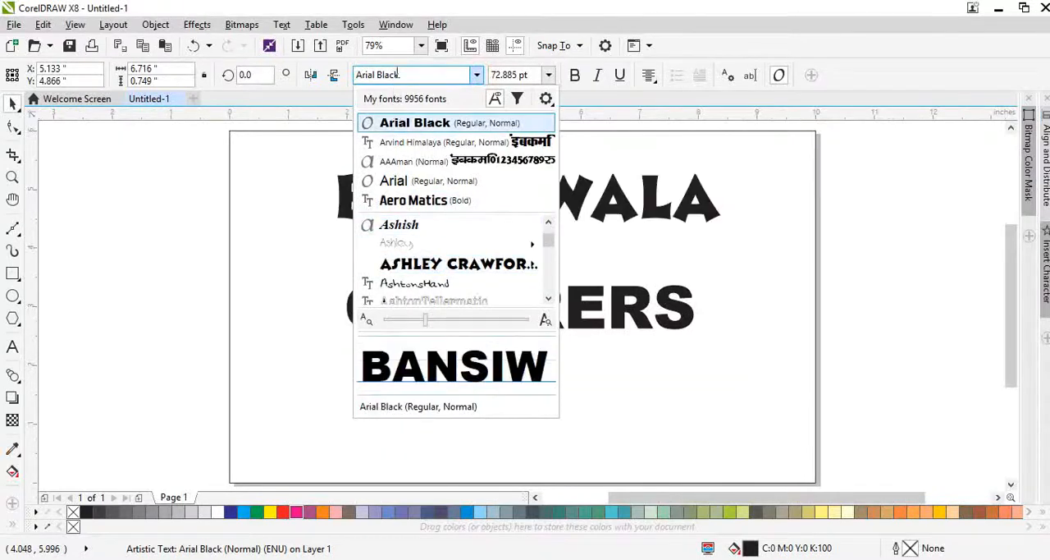
pyautogui.scroll(-10, 451, 263)
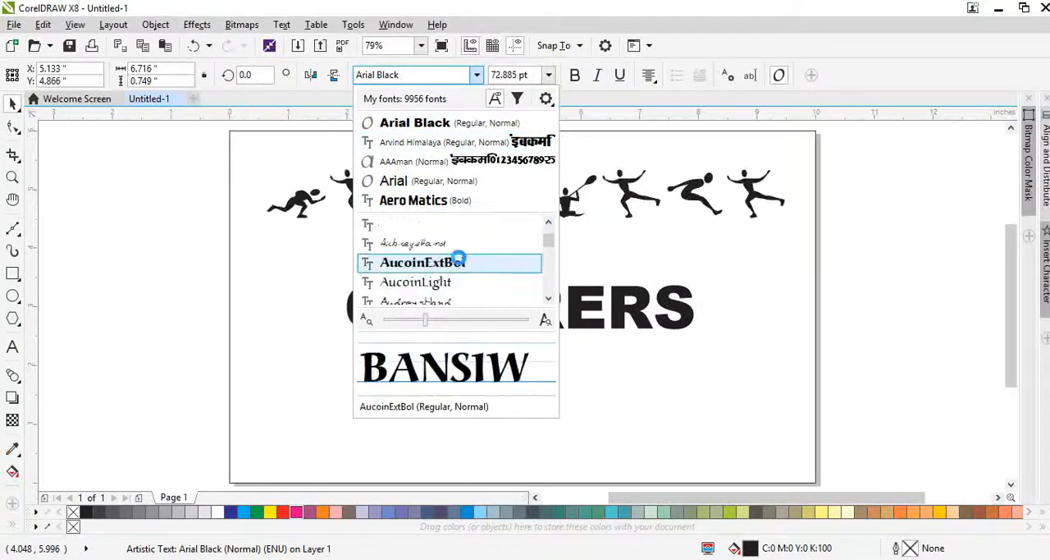
pyautogui.scroll(-6, 451, 269)
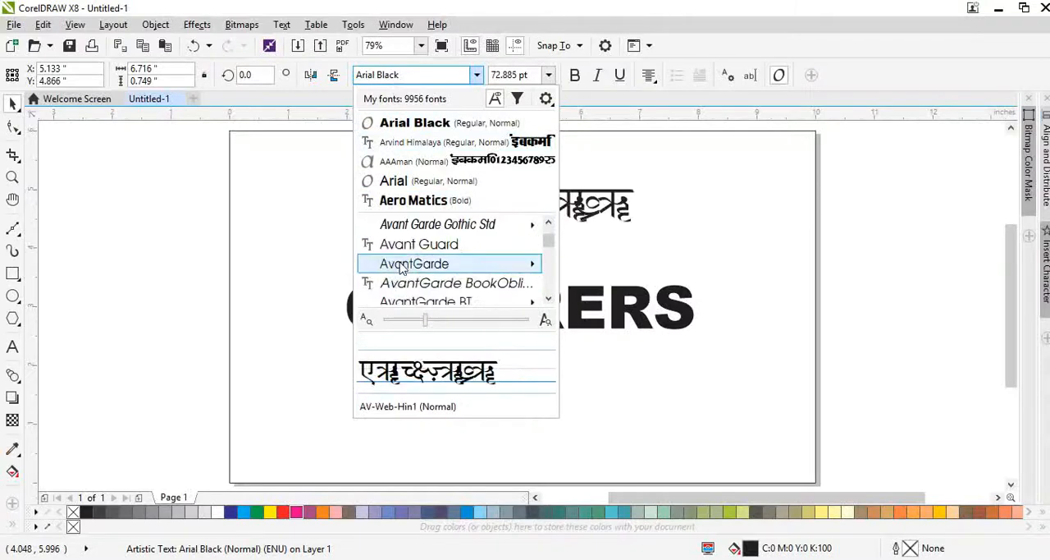
pyautogui.scroll(-5, 432, 281)
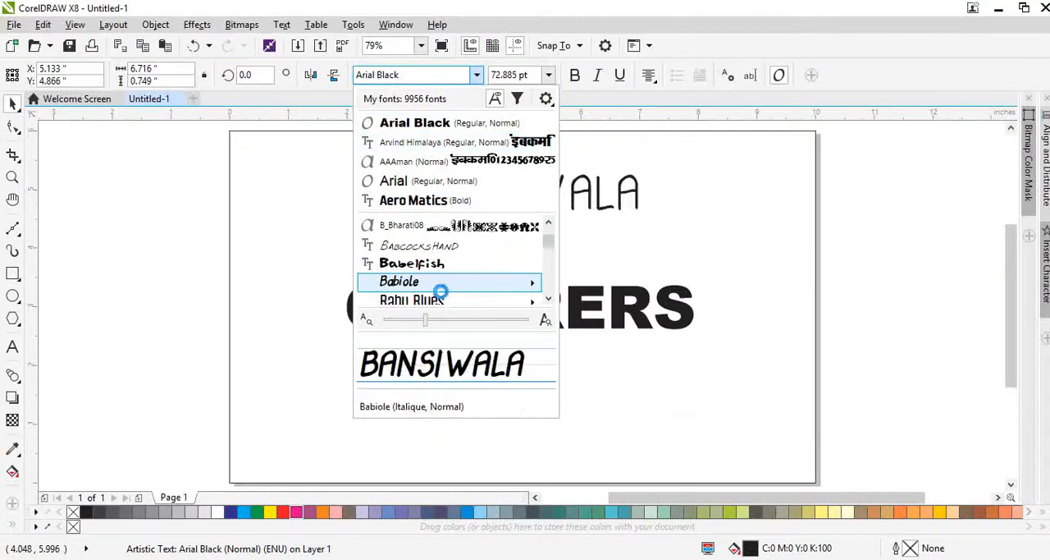
pyautogui.scroll(-3, 428, 271)
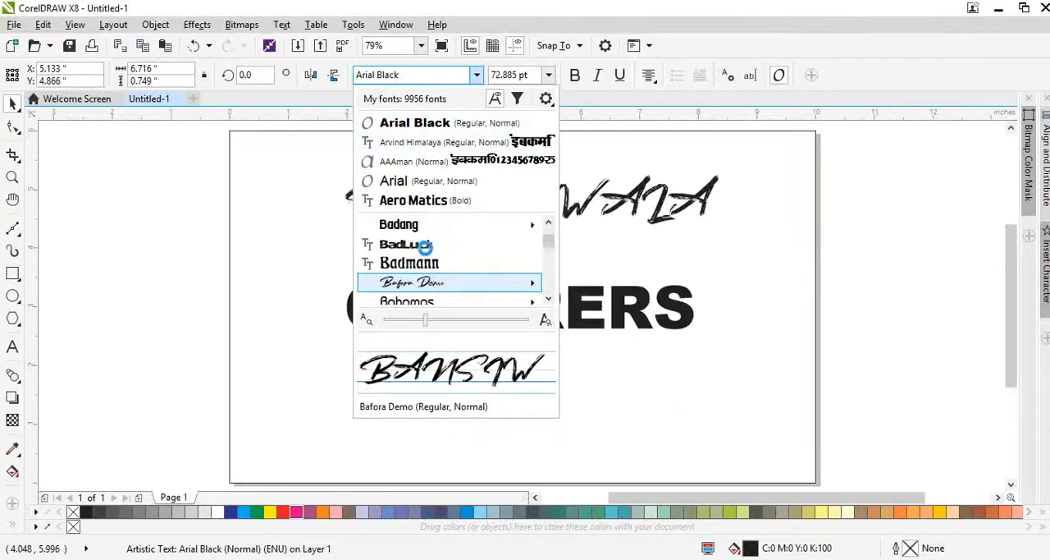
# Step: Search the fonts for "made" and set the BANSIWALA text to MADE TOMMY Bold
pyautogui.click(421, 75)
pyautogui.write('madw')
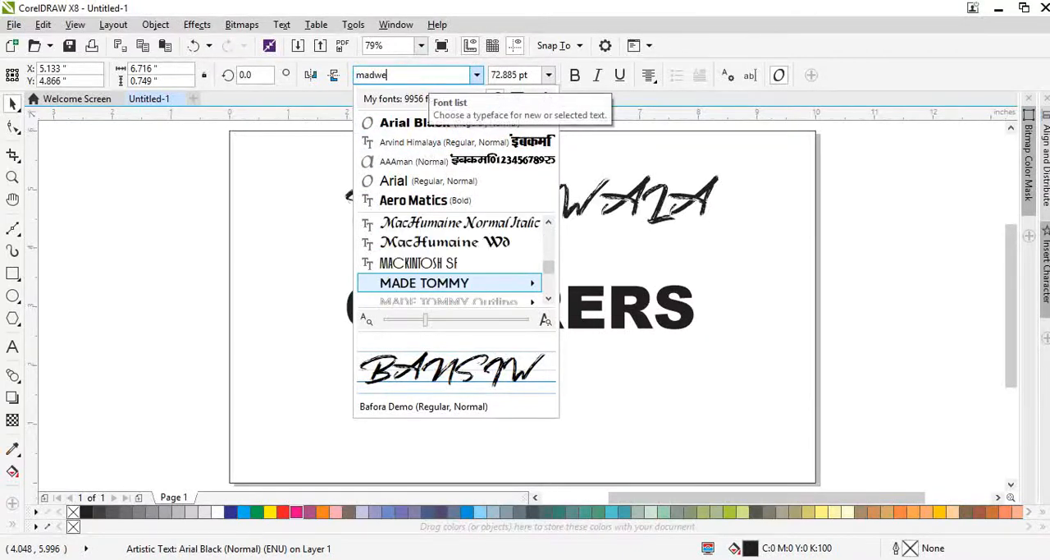
pyautogui.write('e')
pyautogui.press('BackSpace')
pyautogui.press('BackSpace')
pyautogui.write('e')
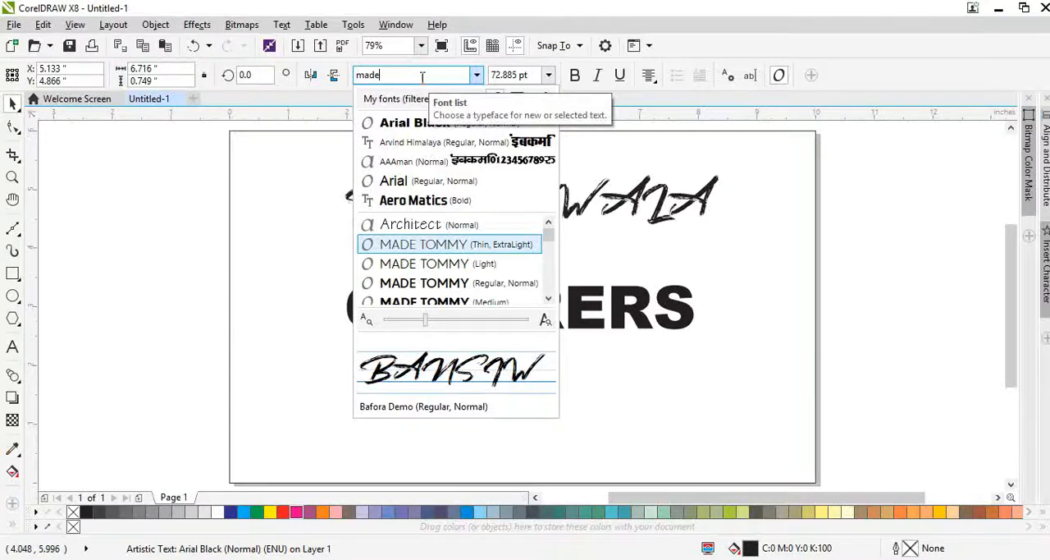
pyautogui.press('Down')
pyautogui.press('Down')
pyautogui.press('Down')
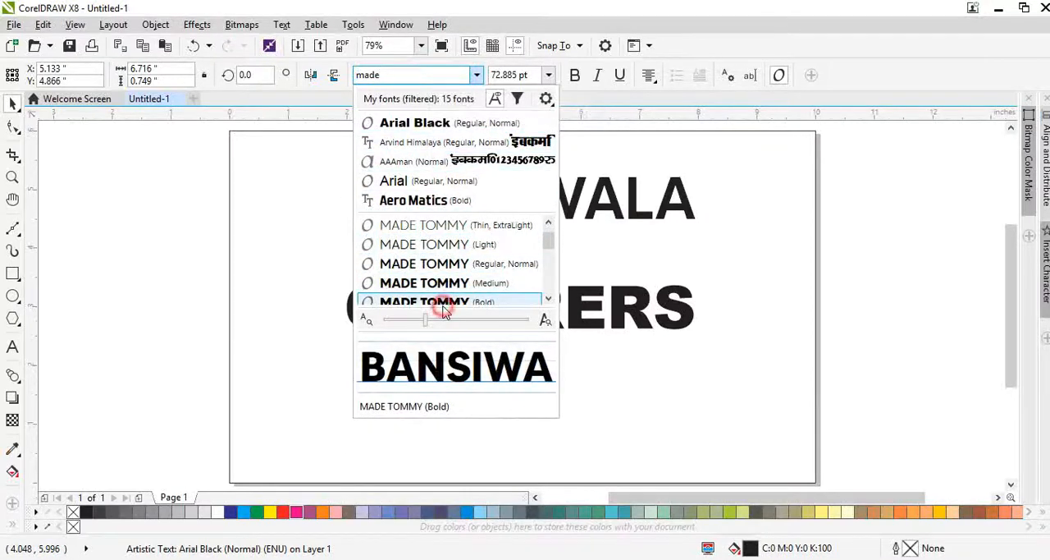
pyautogui.press('Escape')
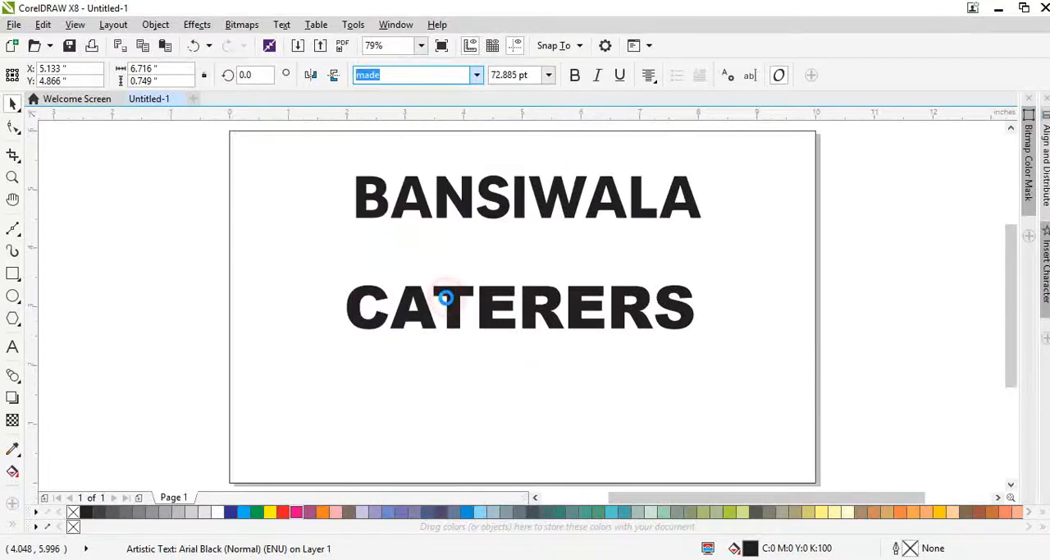
pyautogui.press('Return')
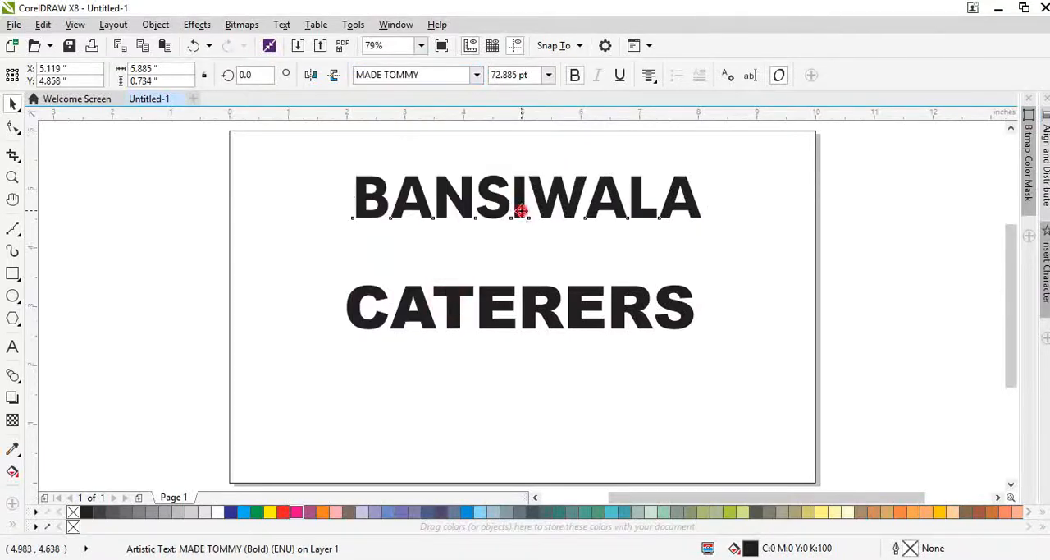
# Step: Change the BANSIWALA text to the MADE TOMMY ExtraBold style and move it about 1 inch to the left
pyautogui.click(477, 75)
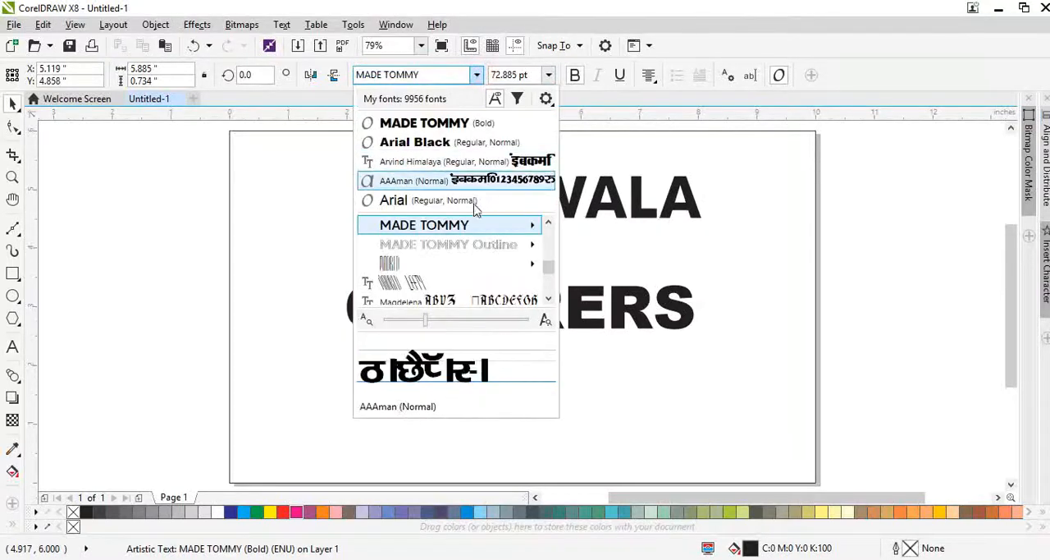
pyautogui.moveTo(530, 227)
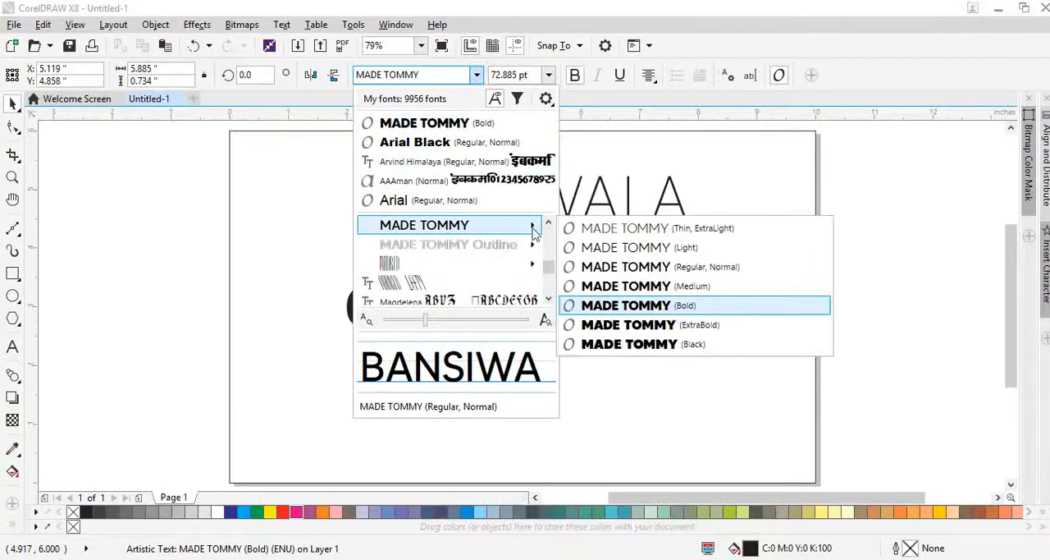
pyautogui.click(627, 305)
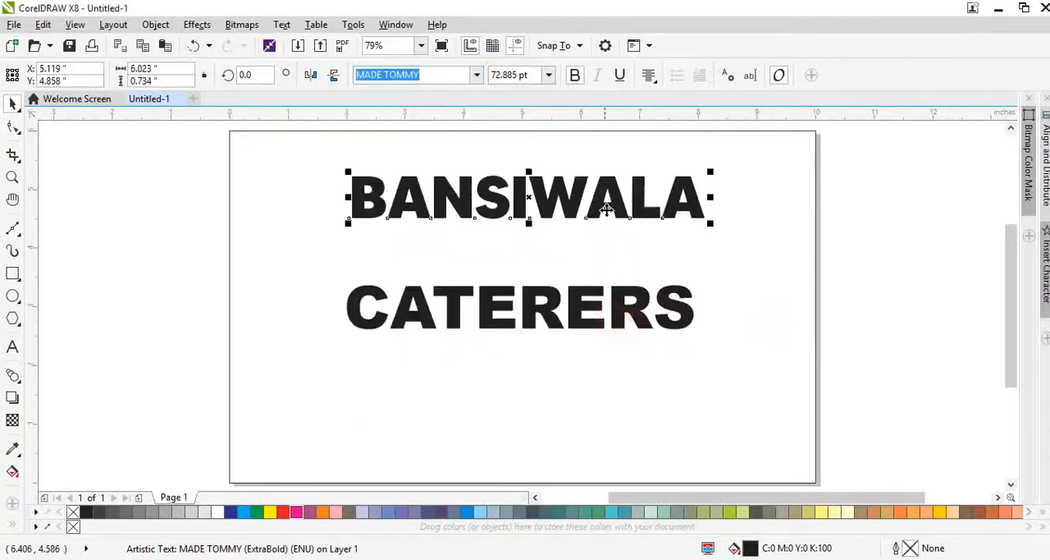
pyautogui.moveTo(609, 209); pyautogui.dragTo(547, 212)
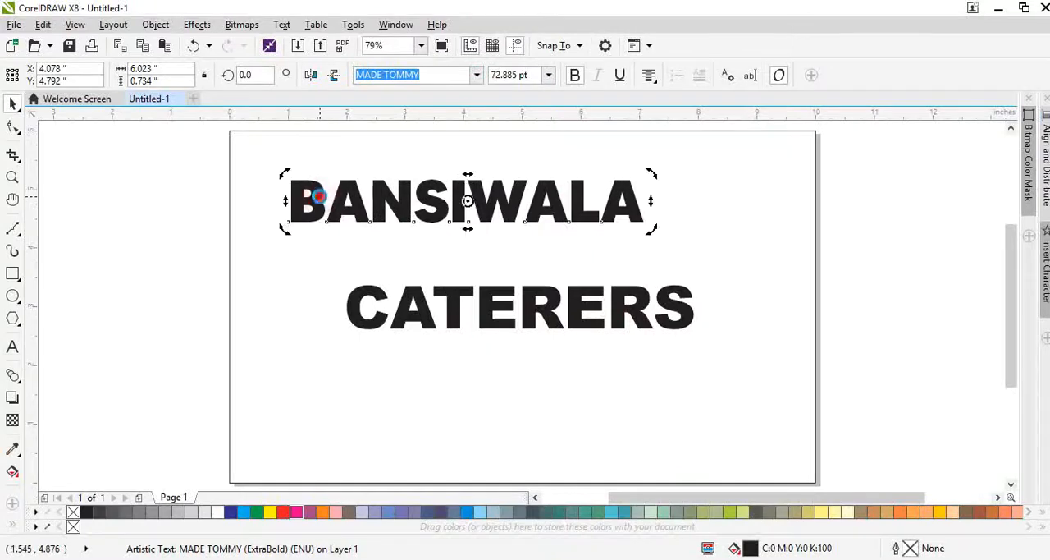
# Step: Change the case of the BANSIWALA text to Title Case
pyautogui.doubleClick(318, 198)
pyautogui.hotkey('ctrl', 'a')
pyautogui.hotkey('shift', 'F3')
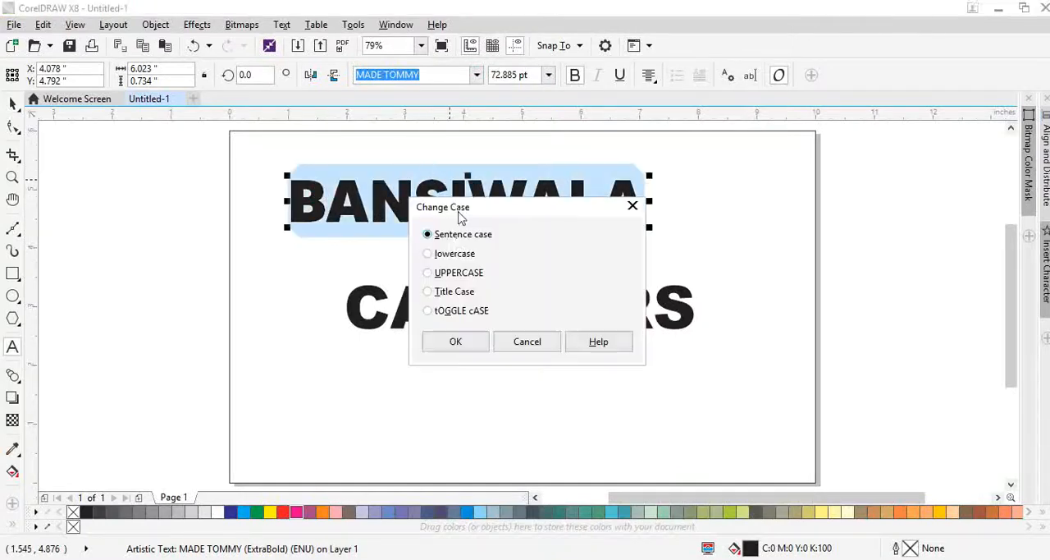
pyautogui.click(442, 292)
pyautogui.click(442, 338)
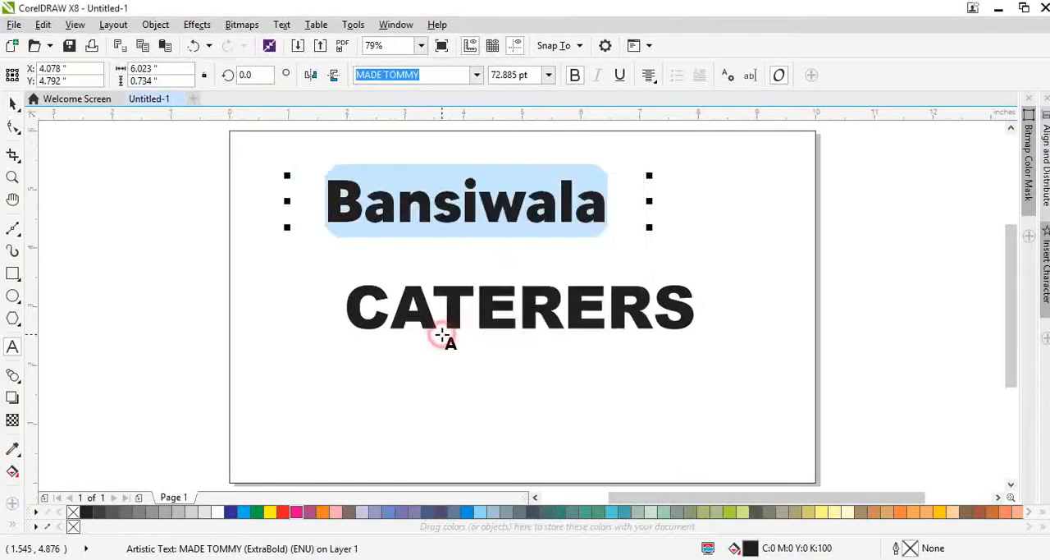
# Step: Apply small caps to the whole word "Bansiwala"
pyautogui.doubleClick(428, 226)
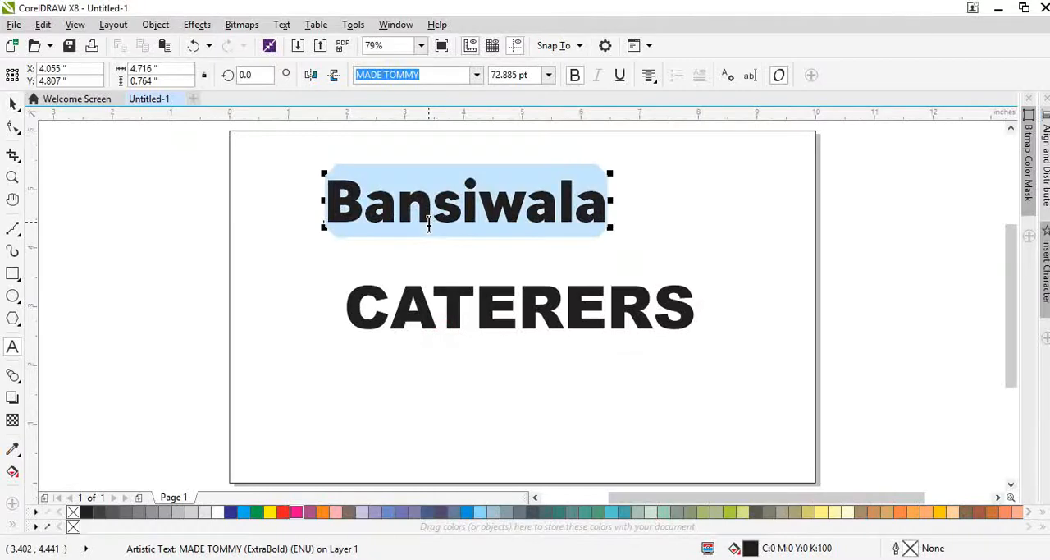
pyautogui.hotkey('ctrl', 'shift', 'k')
pyautogui.click(420, 223)
# Step: Change only the last letter "a" of "Bansiwala" to UPPERCASE so it matches the large initial B
pyautogui.moveTo(579, 215)
pyautogui.mouseDown()
pyautogui.moveTo(610, 222)
pyautogui.moveTo(588, 227)
pyautogui.mouseUp()
pyautogui.click(606, 215)
pyautogui.hotkey('shift', 'F3')
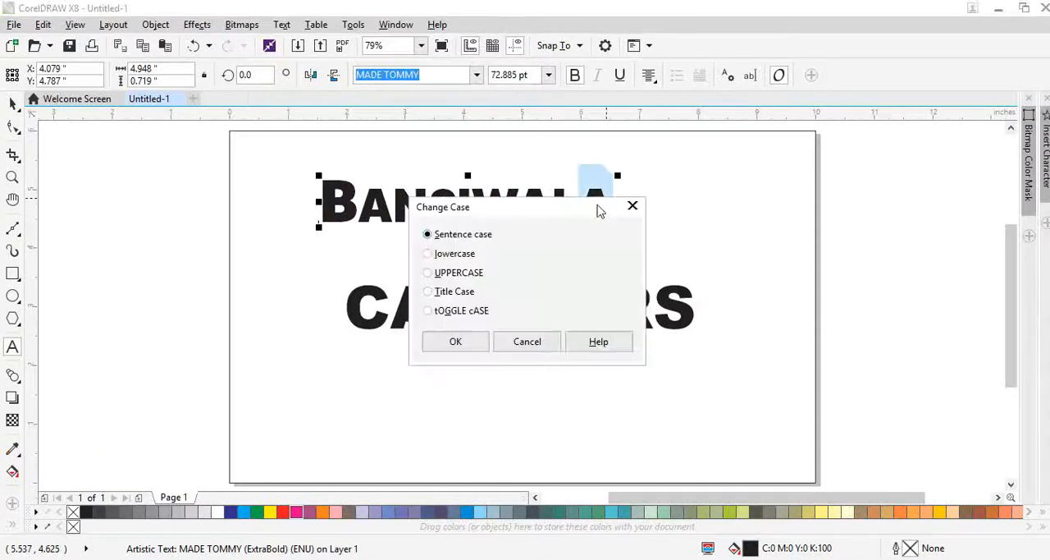
pyautogui.click(444, 272)
pyautogui.click(451, 338)
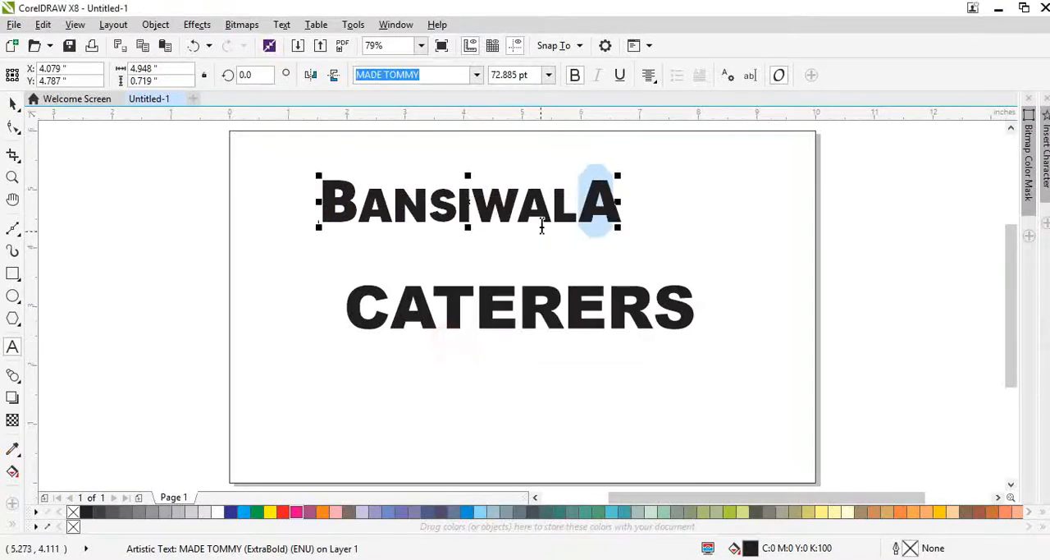
# Step: Move the BANSIWALA text slightly up and left, and place CATERERS closer beneath it
pyautogui.hotkey('ctrl', 'space')
pyautogui.moveTo(540, 210); pyautogui.dragTo(521, 197)
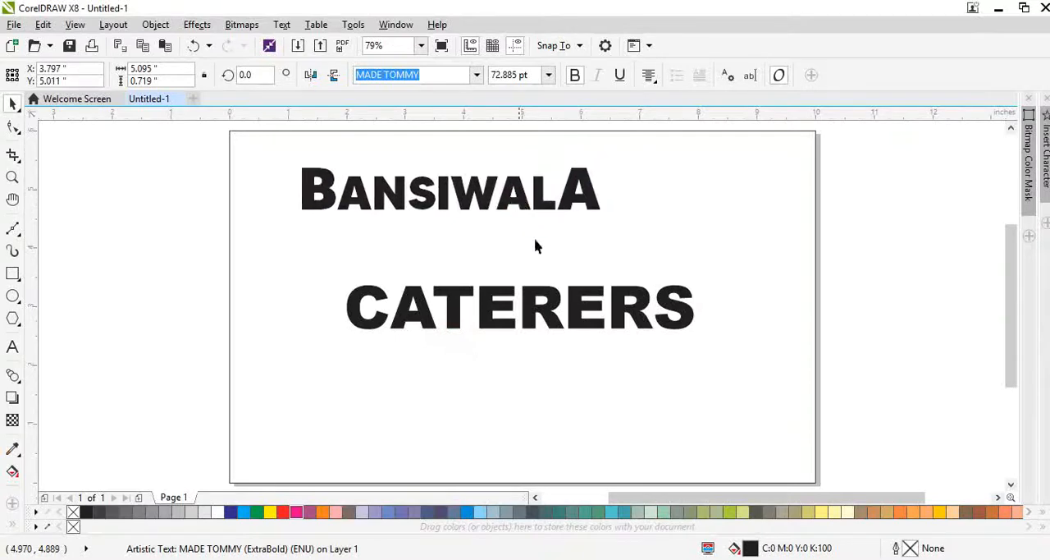
pyautogui.moveTo(574, 321); pyautogui.dragTo(522, 277)
# Step: Copy the text properties of BANSIWALA onto CATERERS and place CATERERS close beneath it
pyautogui.hotkey('alt', 'e')
pyautogui.press('m')
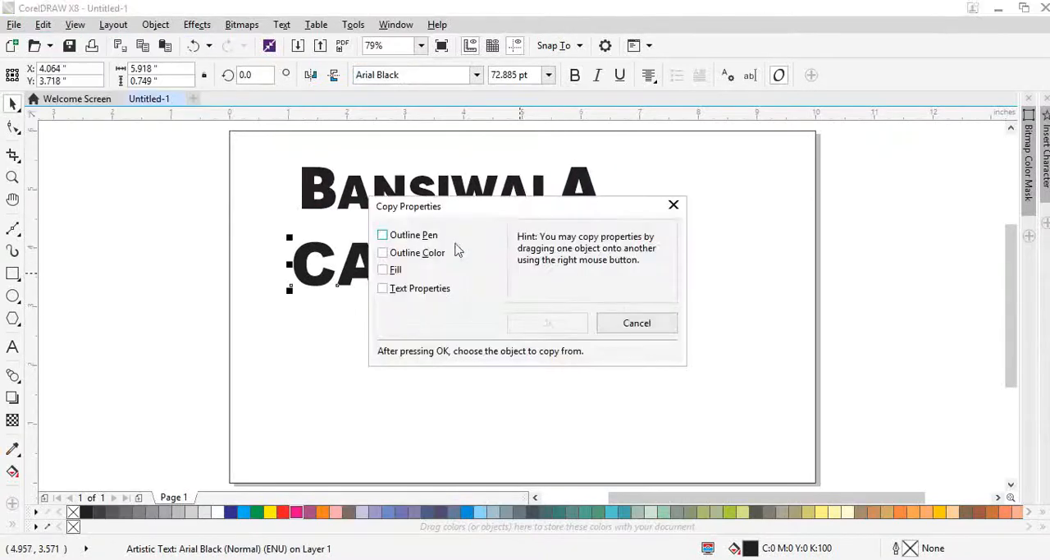
pyautogui.click(393, 291)
pyautogui.press('Return')
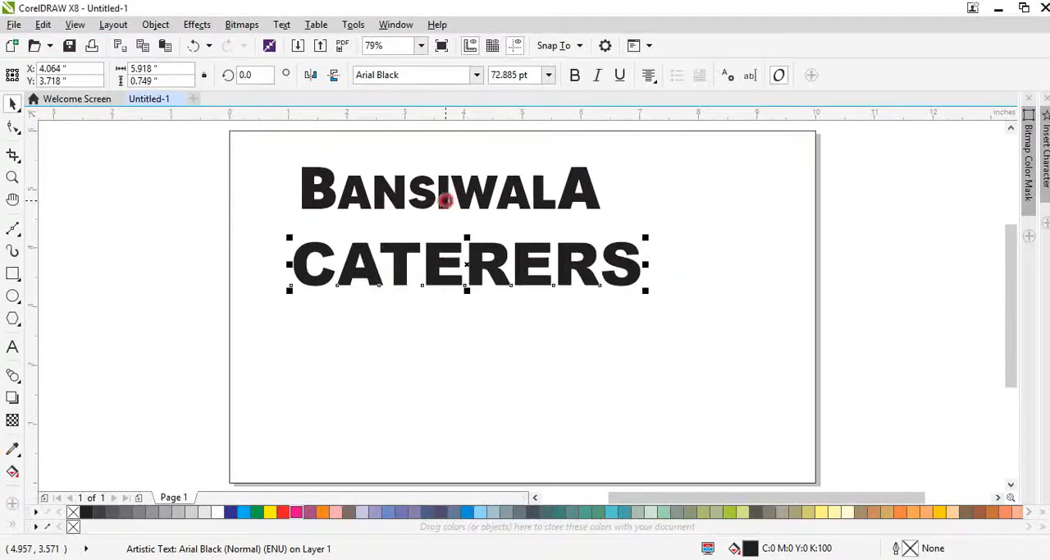
pyautogui.click(444, 201)
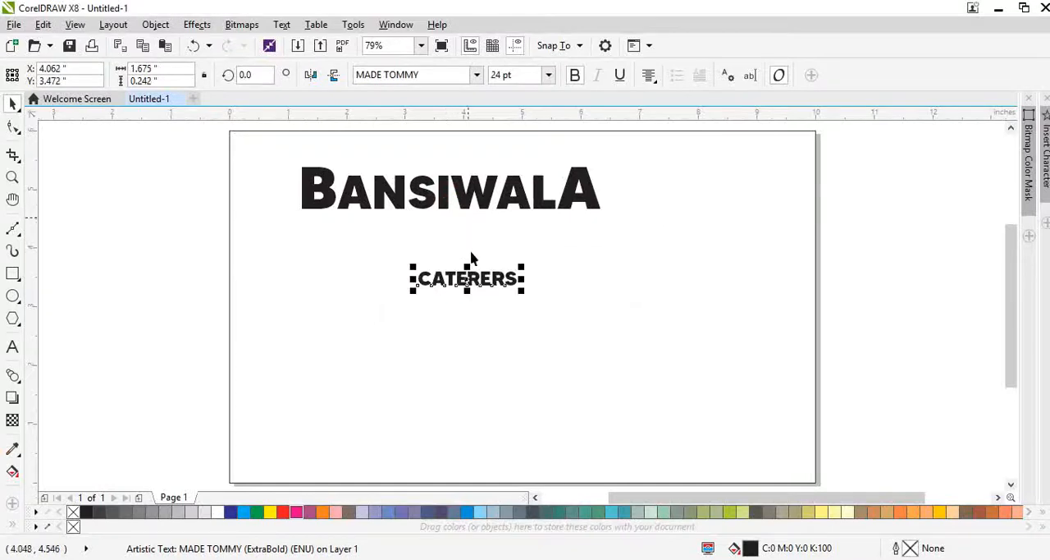
pyautogui.moveTo(464, 254); pyautogui.dragTo(449, 199)
# Step: Enlarge BANSIWALA and CATERERS together to about 8.15 in wide and group them
pyautogui.keyDown('shift'); pyautogui.click(462, 193); pyautogui.keyUp('shift')
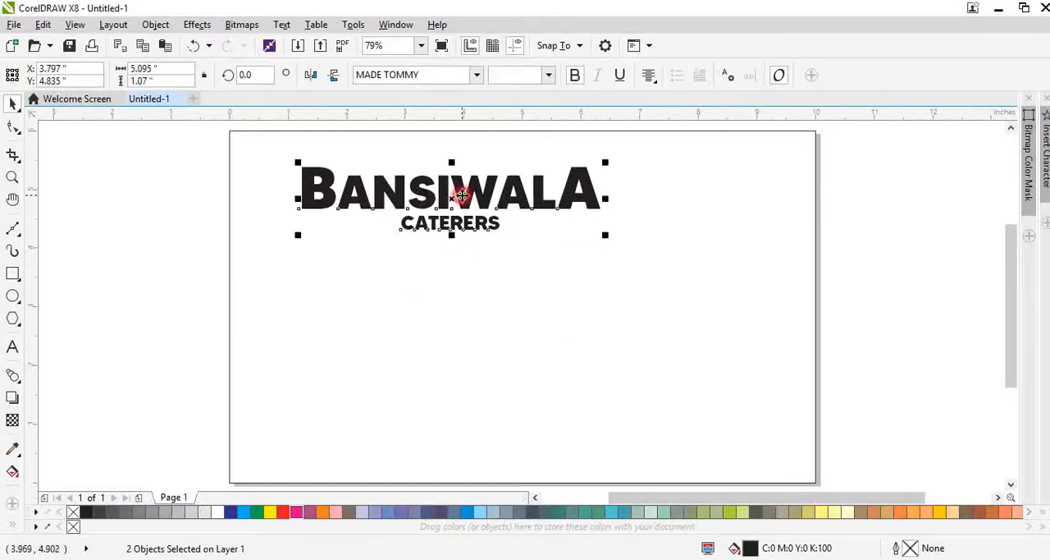
pyautogui.moveTo(607, 237); pyautogui.dragTo(752, 266)
pyautogui.moveTo(671, 230); pyautogui.dragTo(652, 233)
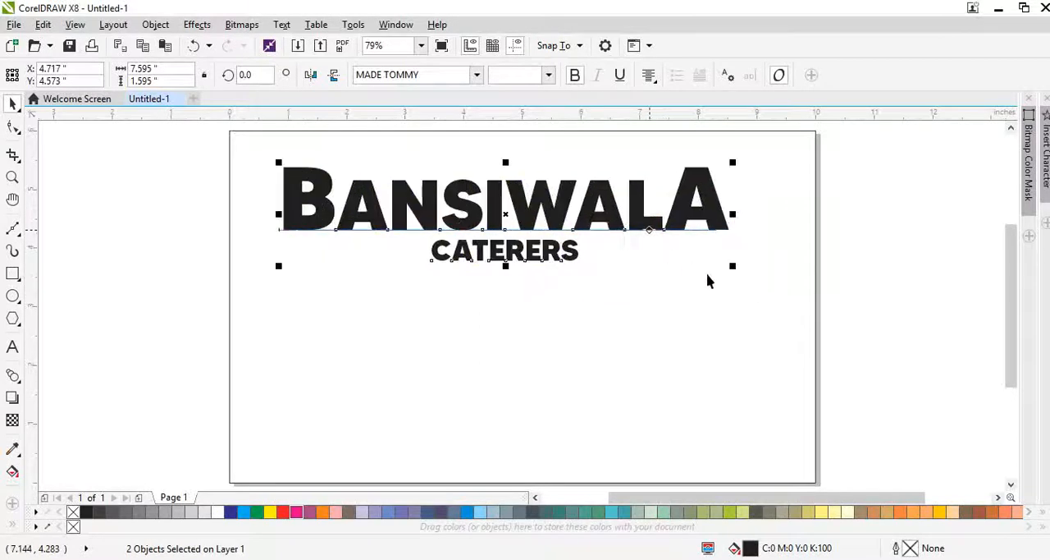
pyautogui.moveTo(733, 265); pyautogui.dragTo(767, 273)
pyautogui.hotkey('ctrl', 'g')
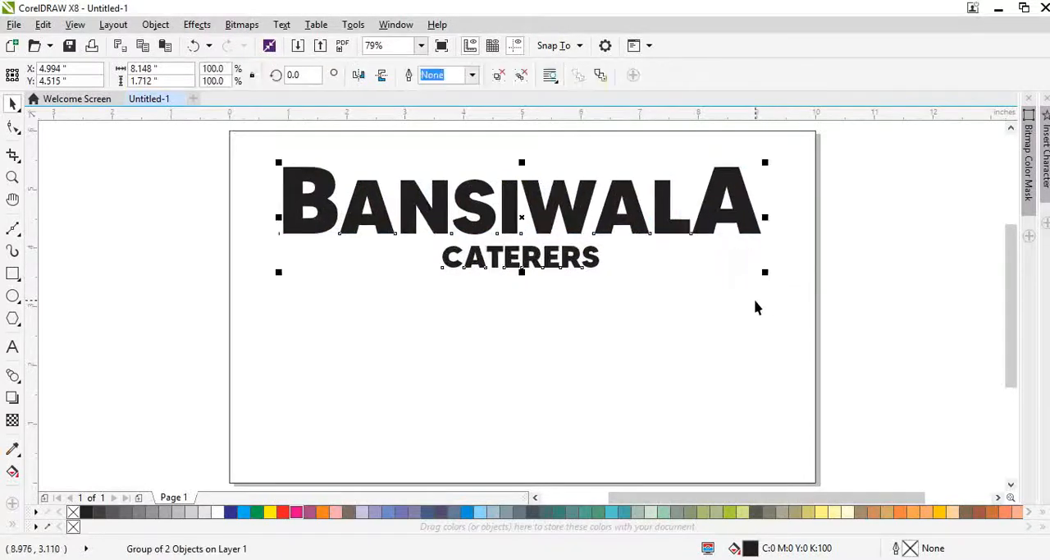
# Step: Center the grouped text horizontally within the page rectangle
pyautogui.keyDown('shift'); pyautogui.click(756, 301); pyautogui.keyUp('shift')
pyautogui.press('c')
pyautogui.click(861, 305)
pyautogui.click(620, 224)
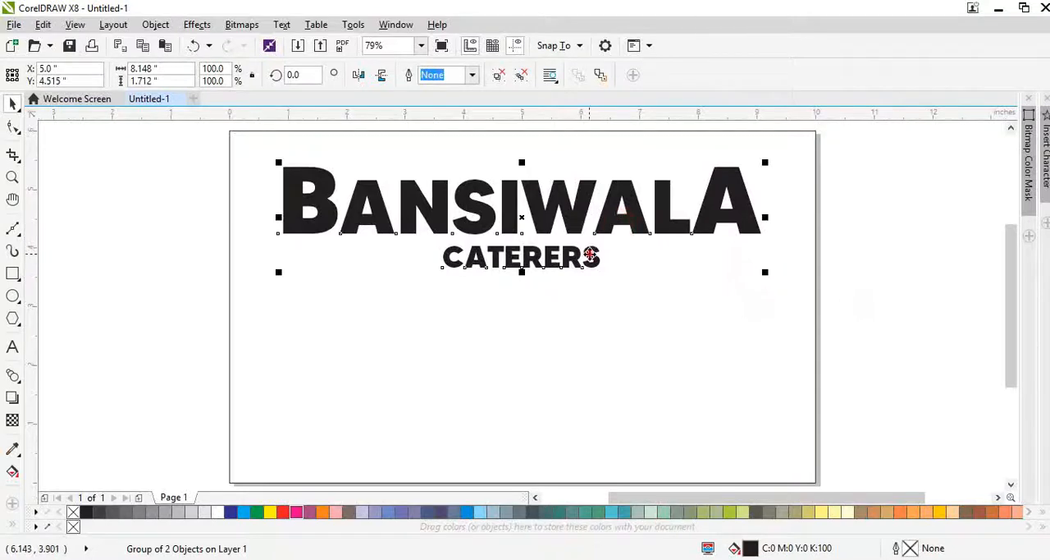
# Step: Nudge CATERERS up closer to BANSIWALA and widen its letter spacing to a width of about 3.17 in
pyautogui.keyDown('ctrl'); pyautogui.click(590, 256); pyautogui.keyUp('ctrl')
pyautogui.press('Up')
pyautogui.press('Up')
pyautogui.press('Up')
pyautogui.press('Up')
pyautogui.press('F10')
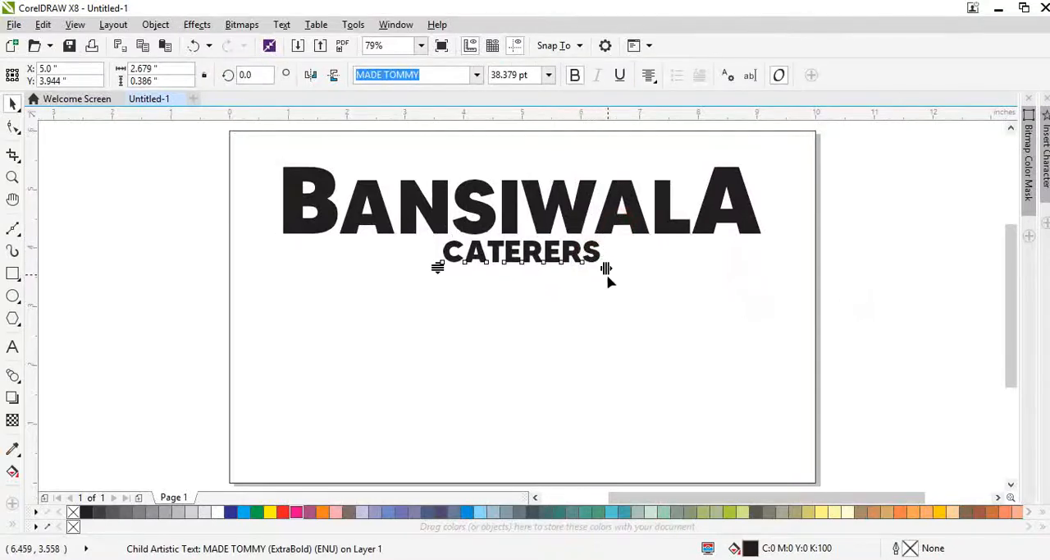
pyautogui.moveTo(605, 268); pyautogui.dragTo(761, 267)
pyautogui.click(612, 227)
pyautogui.keyDown('shift'); pyautogui.click(638, 271); pyautogui.keyUp('shift')
pyautogui.hotkey('ctrl', 'z')
pyautogui.click(837, 290)
pyautogui.moveTo(747, 307); pyautogui.dragTo(815, 302)
pyautogui.hotkey('ctrl', 'z')
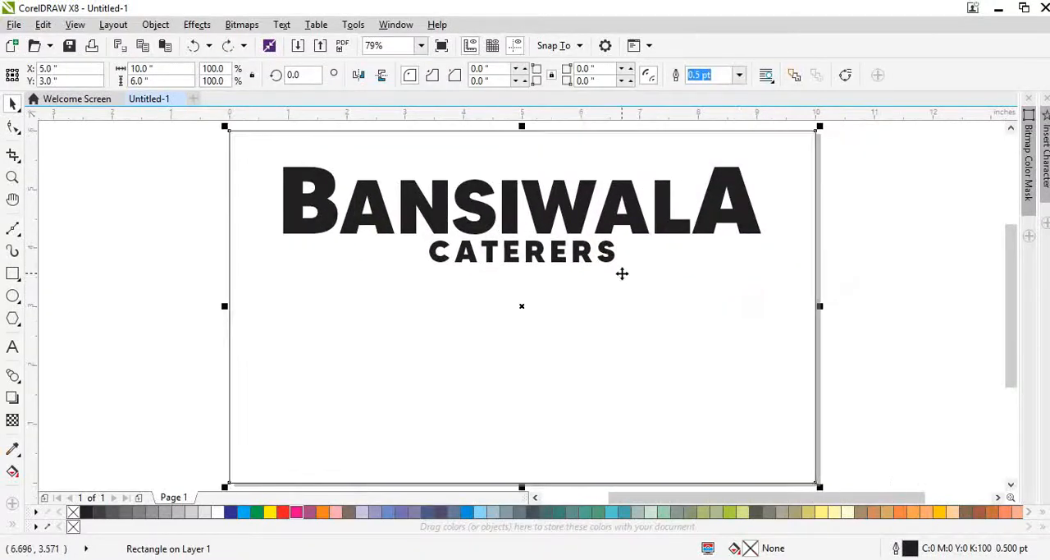
pyautogui.moveTo(284, 356); pyautogui.dragTo(350, 350)
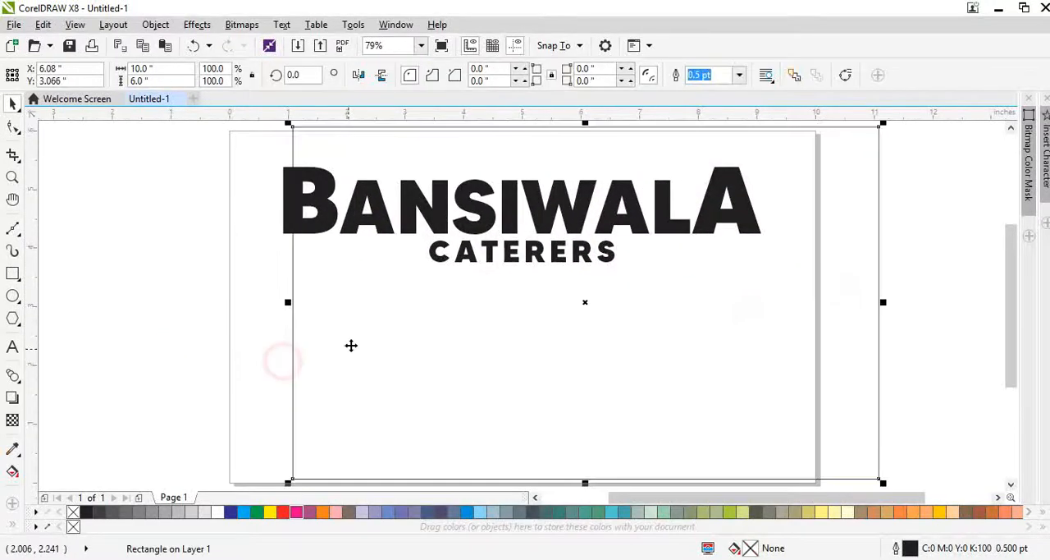
pyautogui.hotkey('ctrl', 'z')
pyautogui.moveTo(435, 224); pyautogui.dragTo(453, 219)
pyautogui.hotkey('ctrl', 'z')
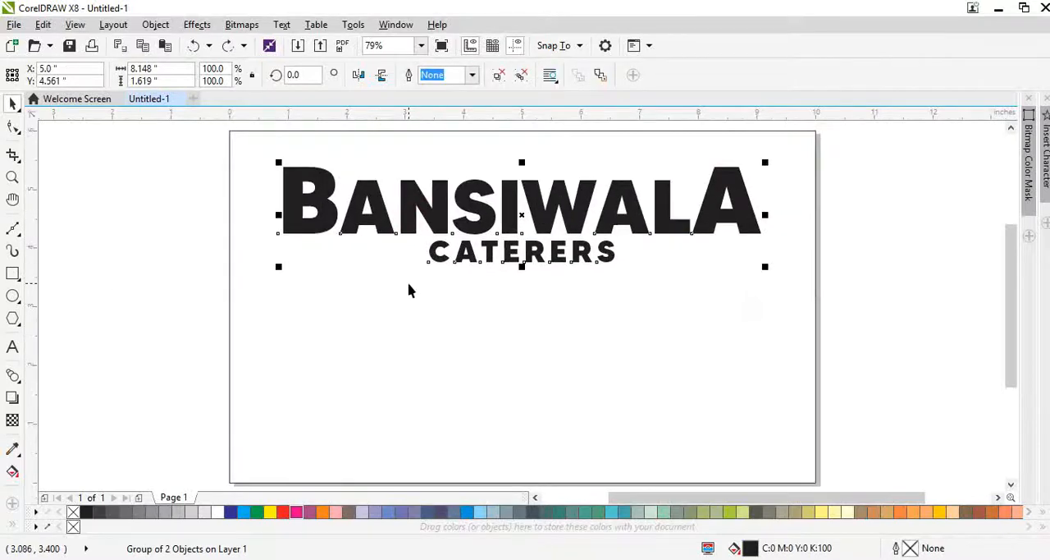
# Step: Ungroup the two text lines and place a duplicate of BANSIWALA below CATERERS
pyautogui.hotkey('ctrl', 'u')
pyautogui.click(162, 325)
pyautogui.moveTo(462, 267); pyautogui.dragTo(459, 335)
pyautogui.hotkey('ctrl', 'z')
pyautogui.moveTo(620, 225); pyautogui.dragTo(601, 346)
pyautogui.rightClick(601, 345)
# Step: Scale the BANSIWALA copy down to about 2.2 in wide
pyautogui.moveTo(762, 367); pyautogui.dragTo(415, 368)
pyautogui.hotkey('ctrl', 'z')
pyautogui.click(440, 344)
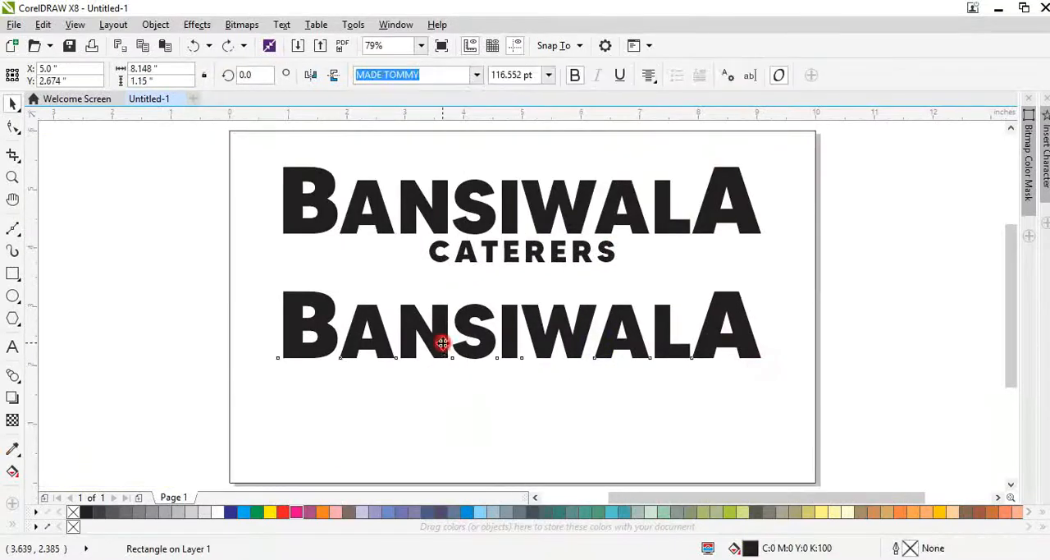
pyautogui.moveTo(766, 367); pyautogui.dragTo(384, 370)
# Step: Replace the small BANSIWALA copy's wording with "FREE DELIVERY"
pyautogui.doubleClick(384, 371)
pyautogui.hotkey('ctrl', 'a')
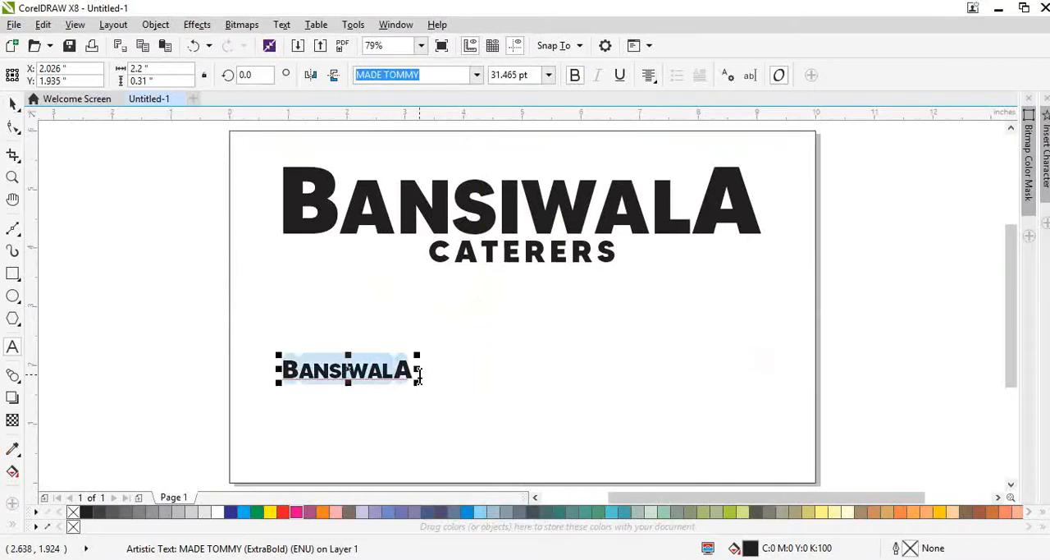
pyautogui.write('FREE')
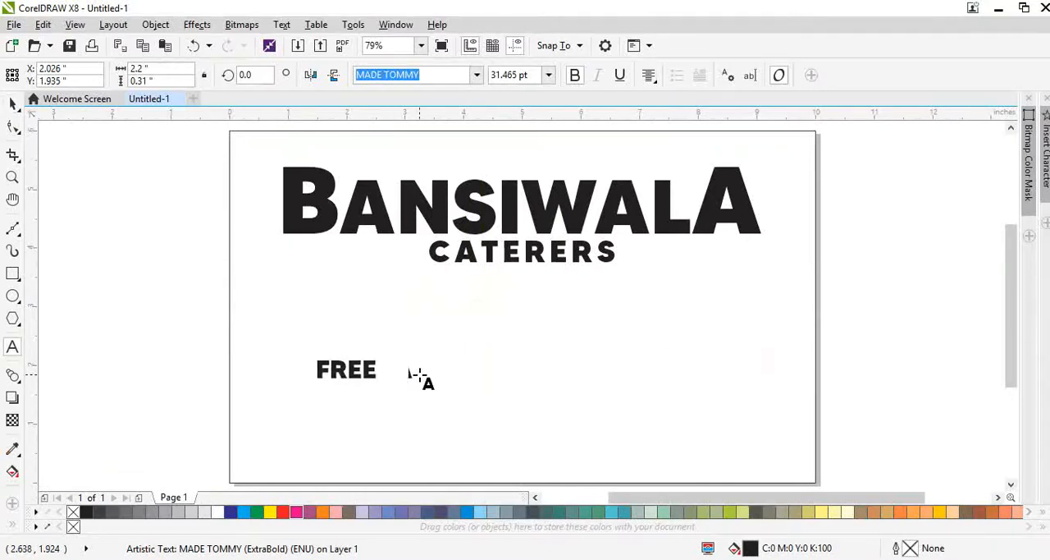
pyautogui.write(' DEIL')
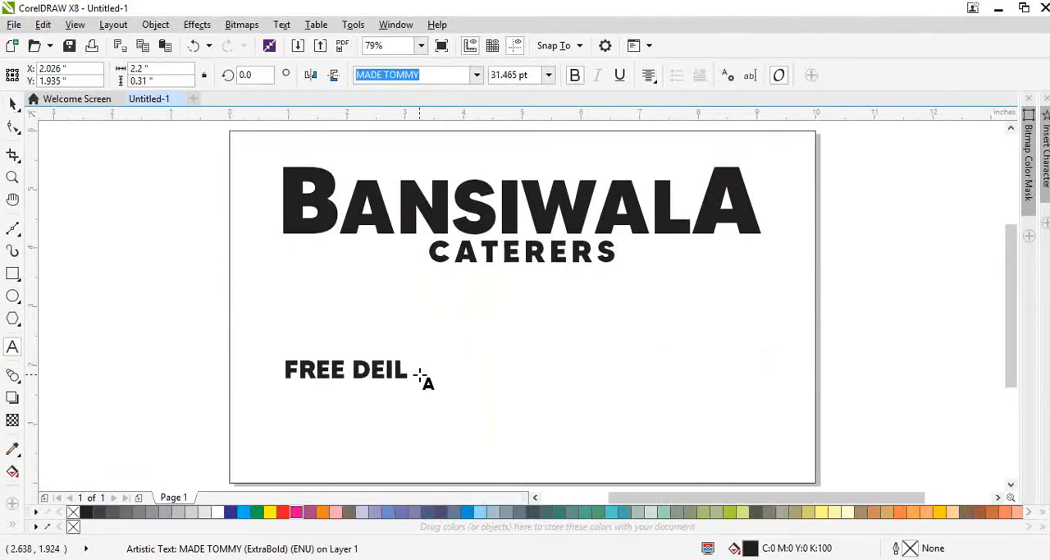
pyautogui.press('BackSpace')
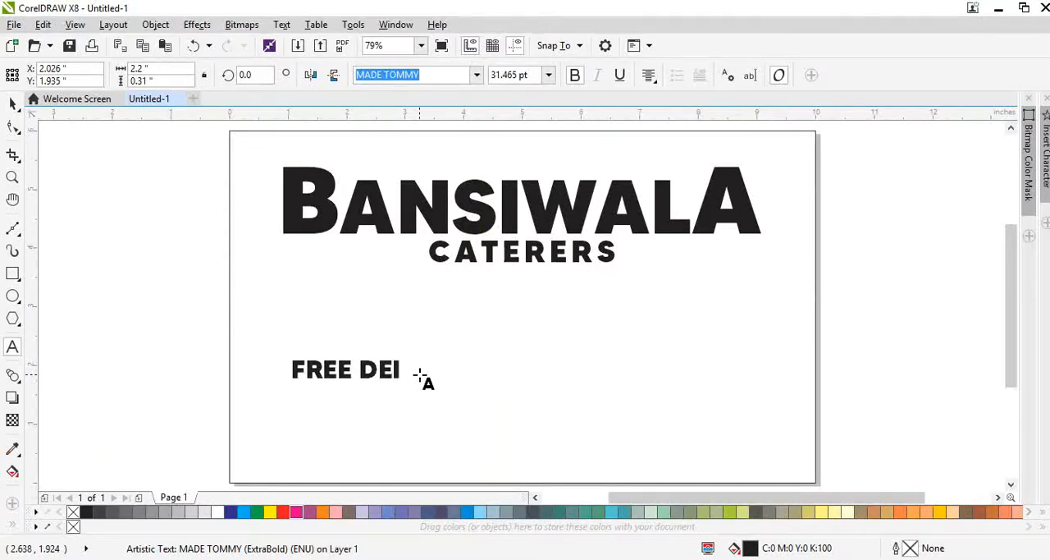
pyautogui.press('BackSpace')
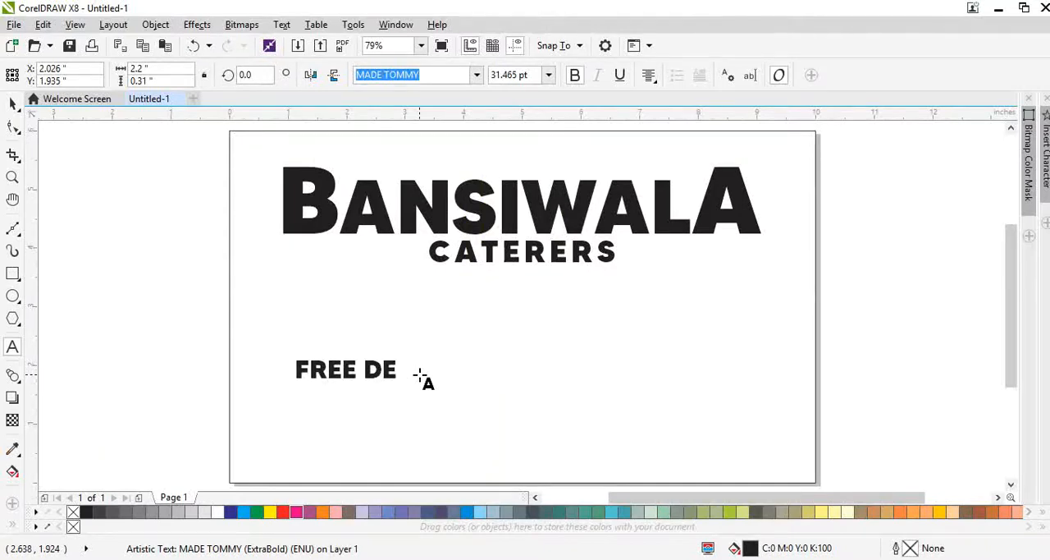
pyautogui.write('L')
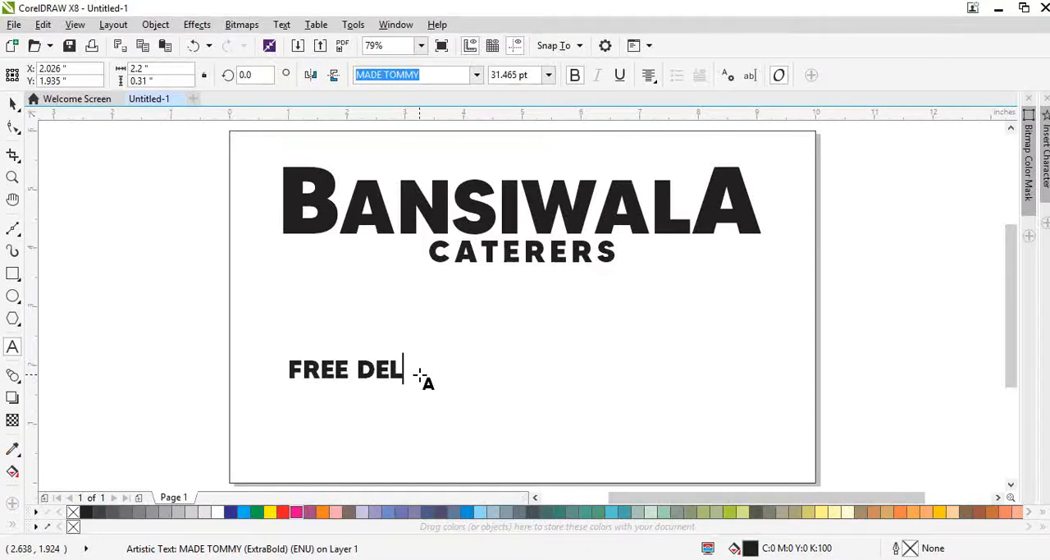
pyautogui.hotkey('ctrl', 'space')
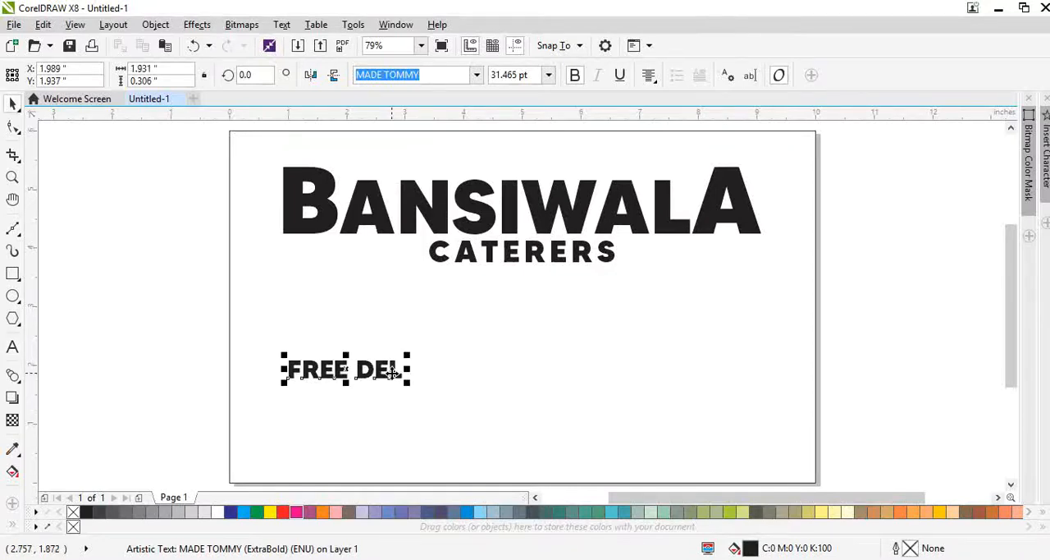
pyautogui.doubleClick(407, 369)
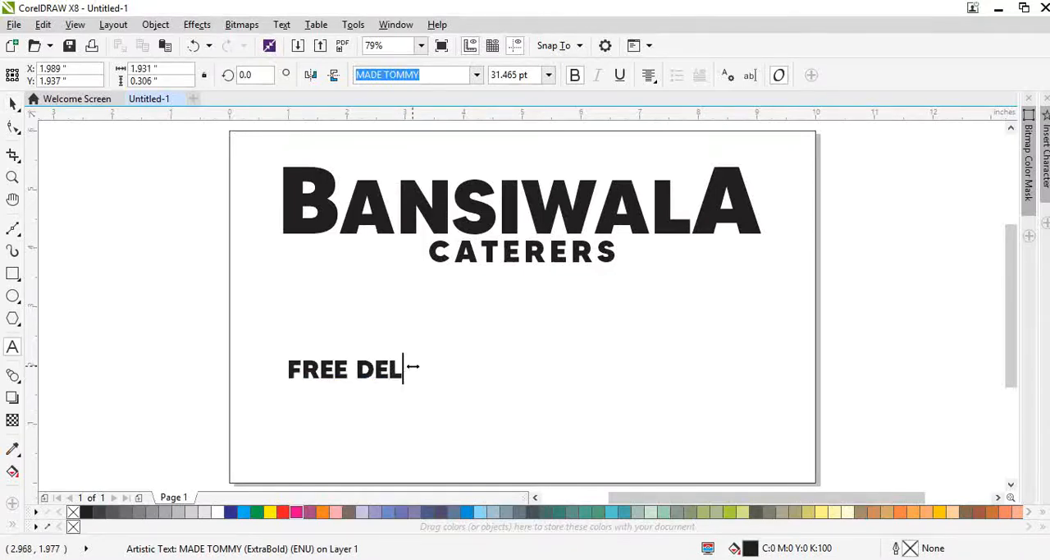
pyautogui.write('IVERY')
pyautogui.hotkey('ctrl', 'space')
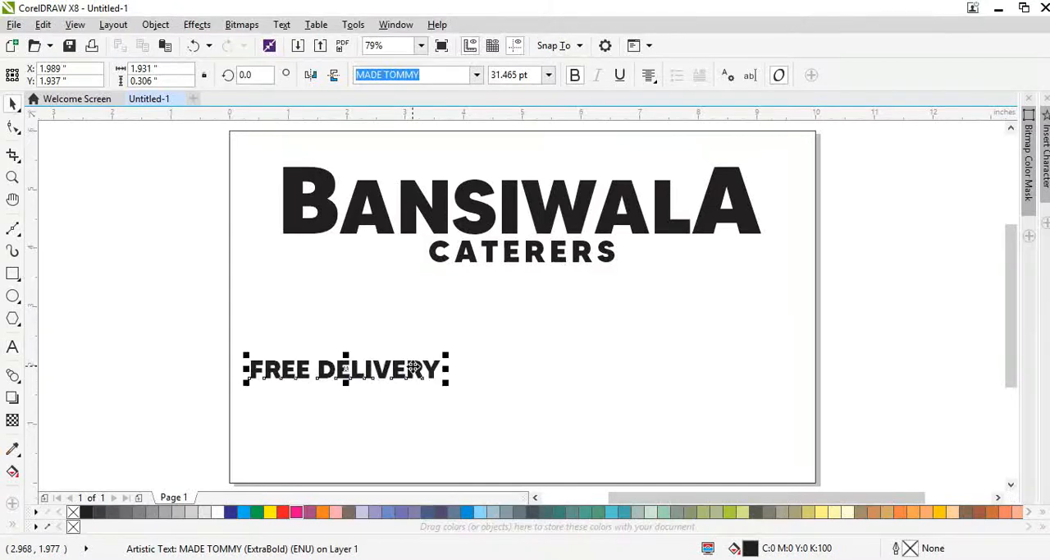
# Step: Place the smaller text near the page's bottom-left corner and insert HOME so it reads "FREE HOME DELIVERY"
pyautogui.moveTo(410, 370); pyautogui.dragTo(405, 463)
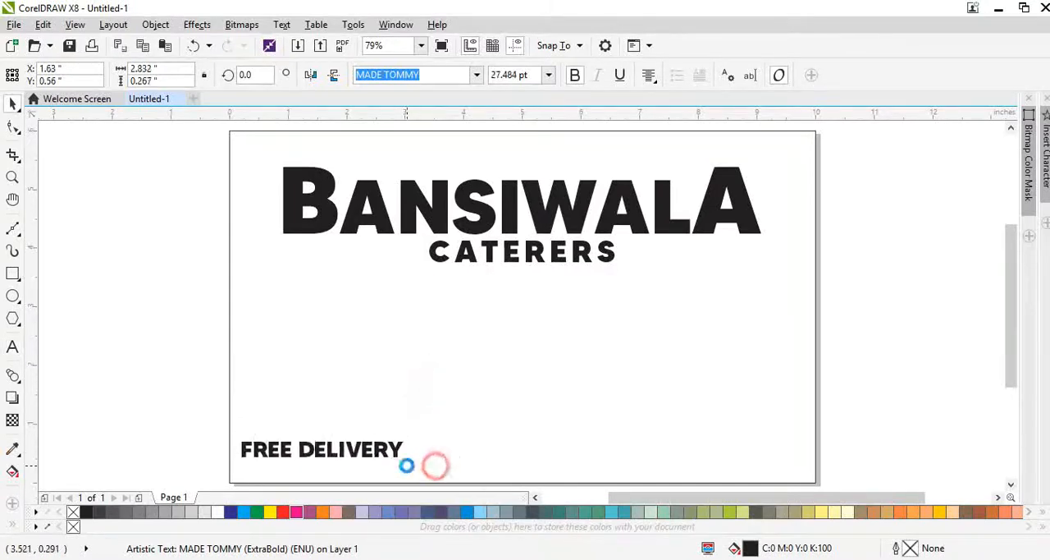
pyautogui.doubleClick(297, 454)
pyautogui.write('HOME')
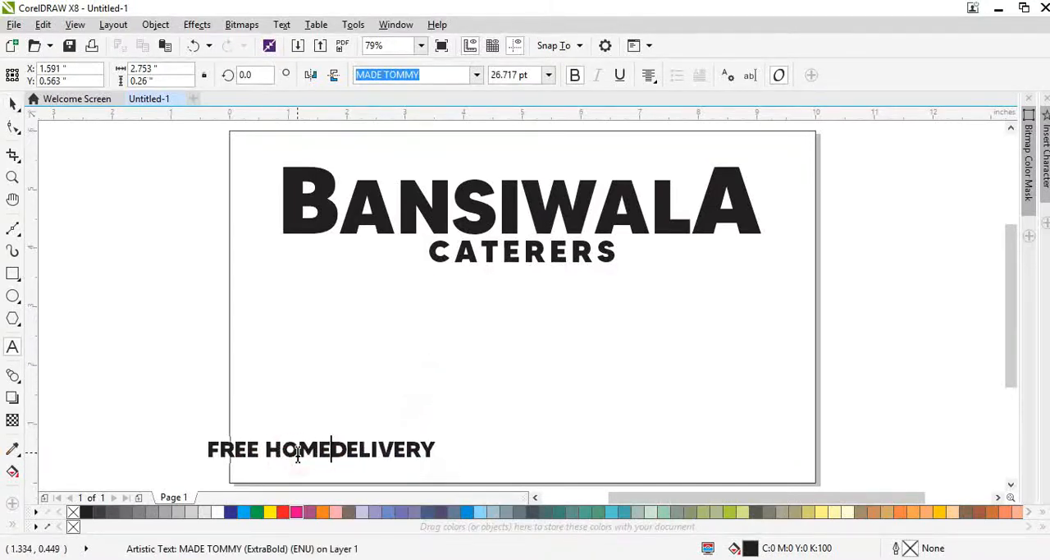
pyautogui.hotkey('ctrl', 'space')
# Step: Extend the CATERERS line to read "CATERERS & RESTAURANT"
pyautogui.click(486, 250)
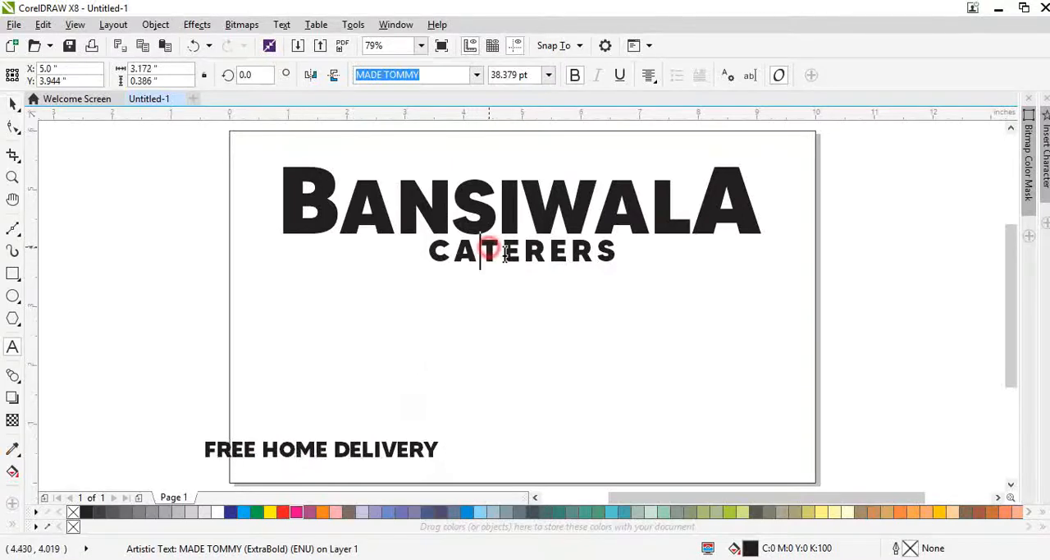
pyautogui.doubleClick(598, 275)
pyautogui.write('&')
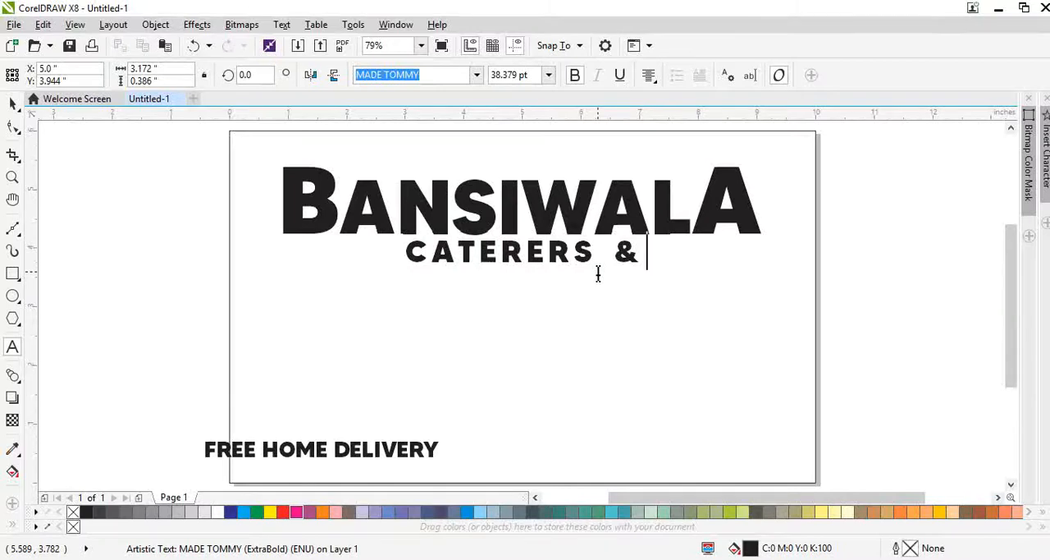
pyautogui.write(' RESTAURANT')
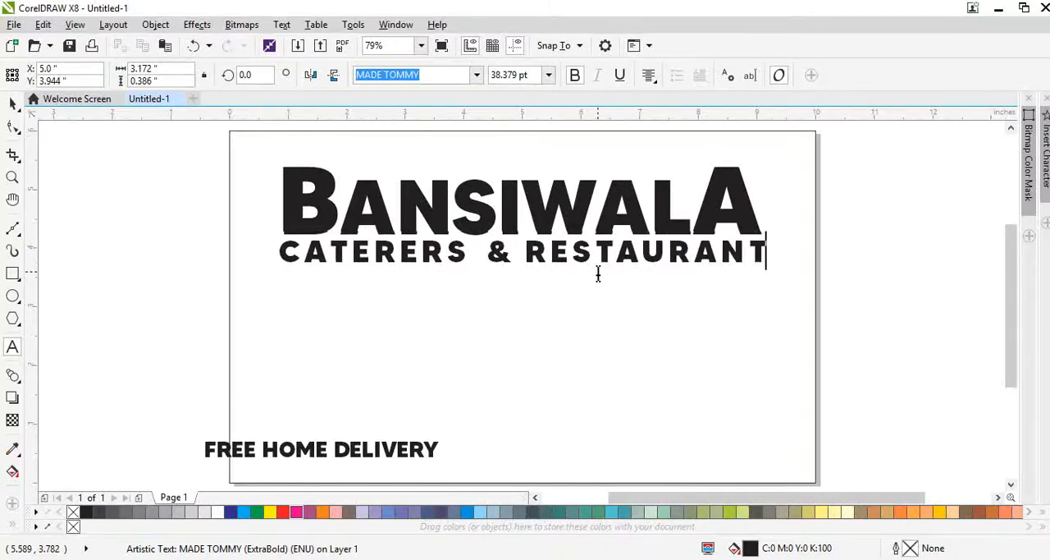
pyautogui.hotkey('ctrl', 'space')
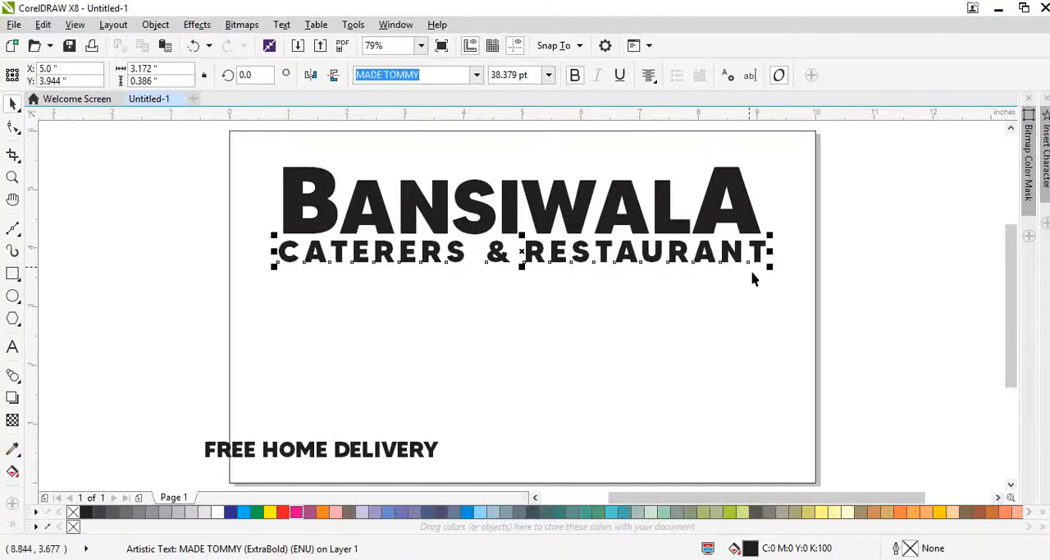
# Step: Scale the CATERERS & RESTAURANT line about its center to roughly 7.25 in wide, narrower than BANSIWALA
pyautogui.moveTo(768, 265); pyautogui.dragTo(742, 274)
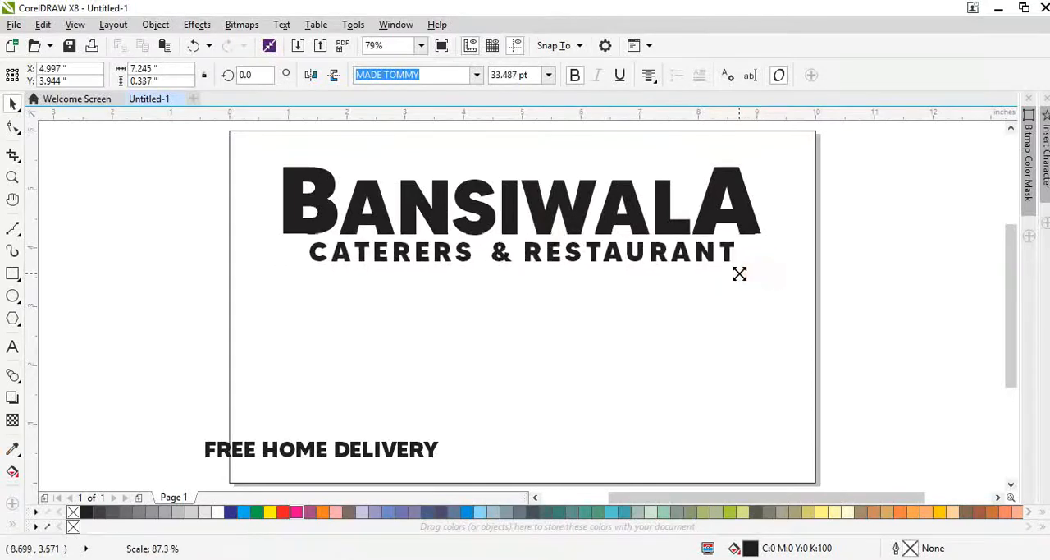
pyautogui.keyDown('shift'); pyautogui.click(638, 218); pyautogui.keyUp('shift')
pyautogui.click(785, 287)
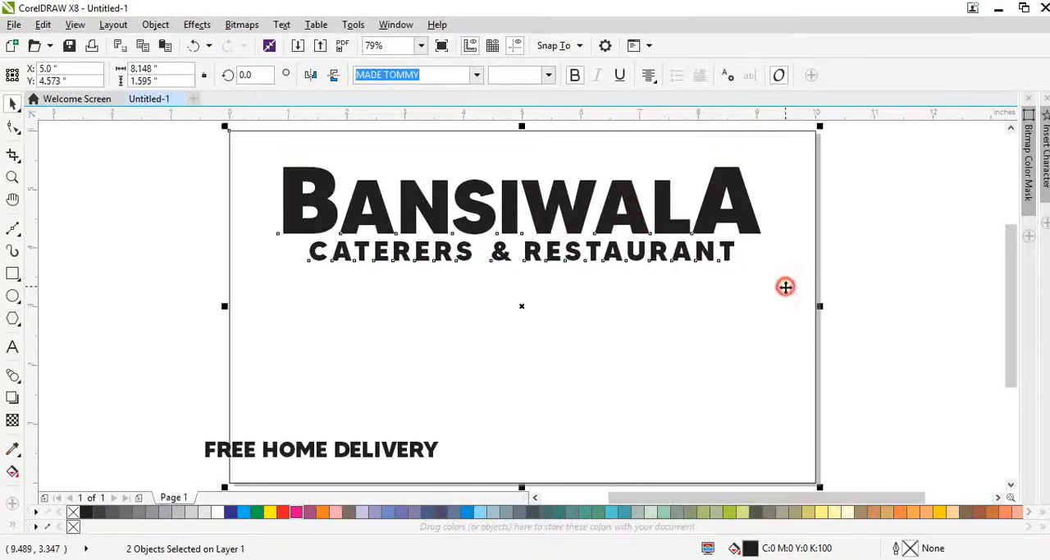
pyautogui.click(856, 298)
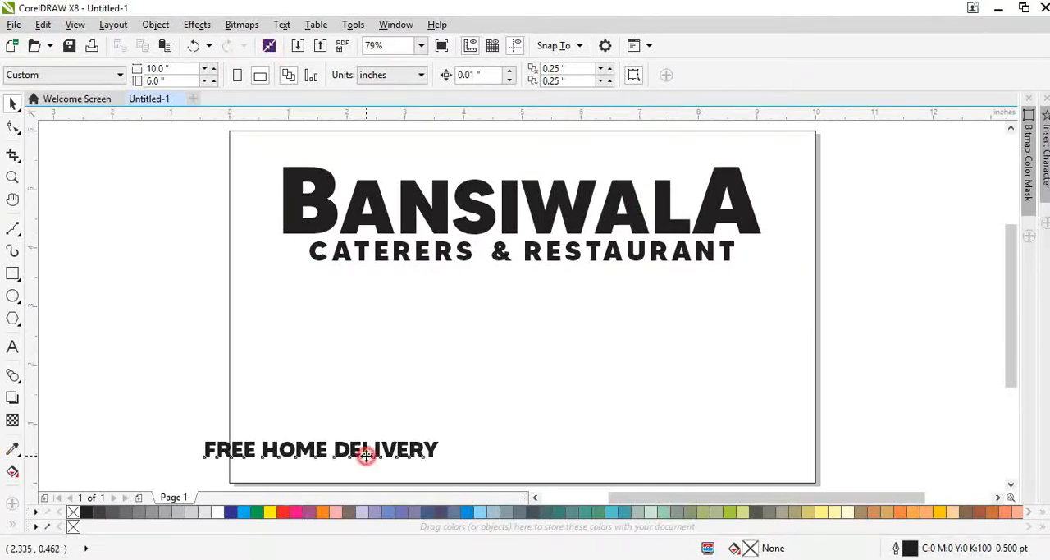
# Step: Move FREE HOME DELIVERY right so it sits fully inside the page's bottom-left corner
pyautogui.click(366, 456)
pyautogui.moveTo(369, 457); pyautogui.dragTo(407, 457)
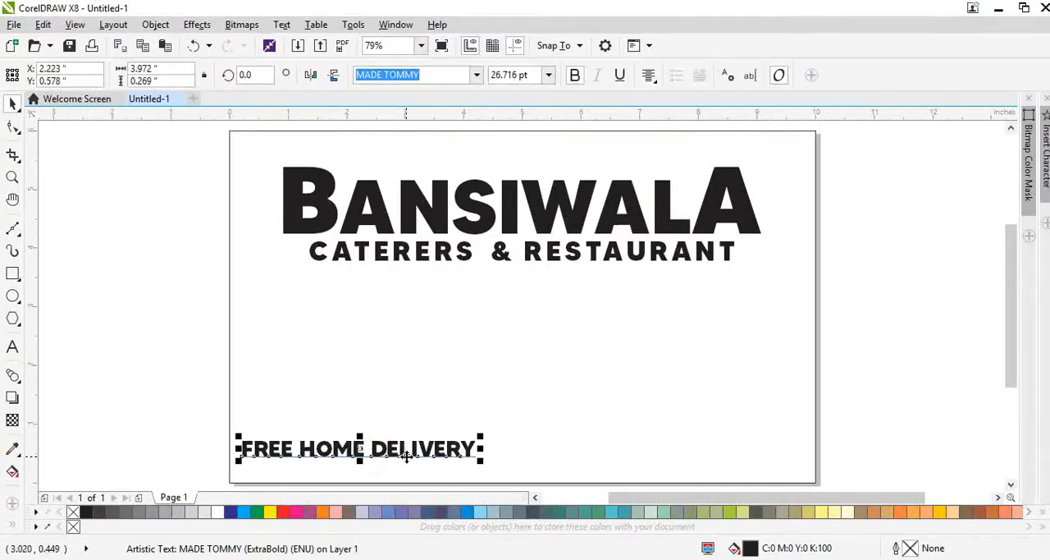
pyautogui.click(312, 448)
pyautogui.click(321, 452)
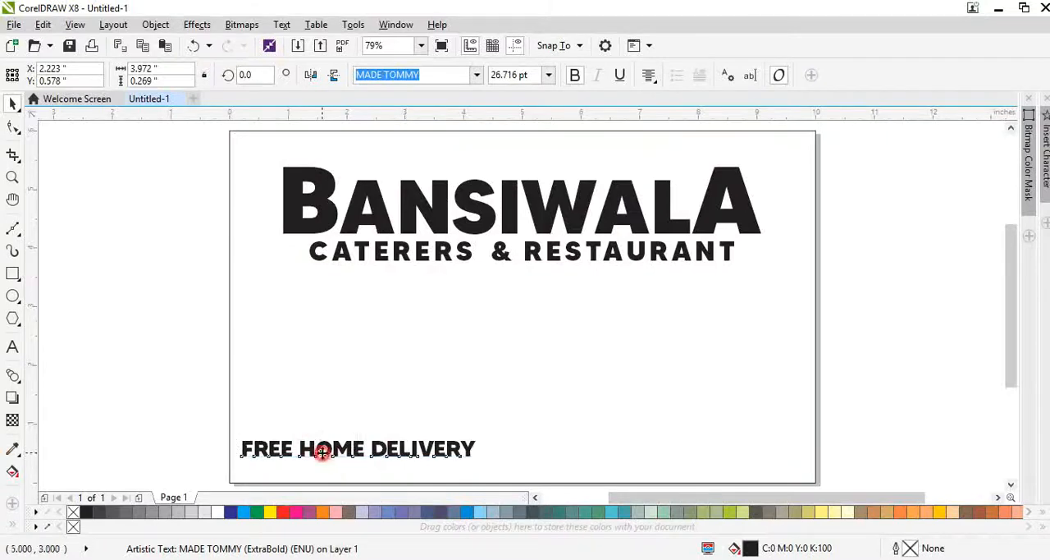
# Step: Shrink the FREE HOME DELIVERY text and place a copy beneath it, offset to the right
pyautogui.moveTo(483, 463); pyautogui.dragTo(449, 478)
pyautogui.rightClick(449, 479)
# Step: Create a thin full-width strip along the page's bottom edge from a shortened copy of the page rectangle
pyautogui.click(430, 436)
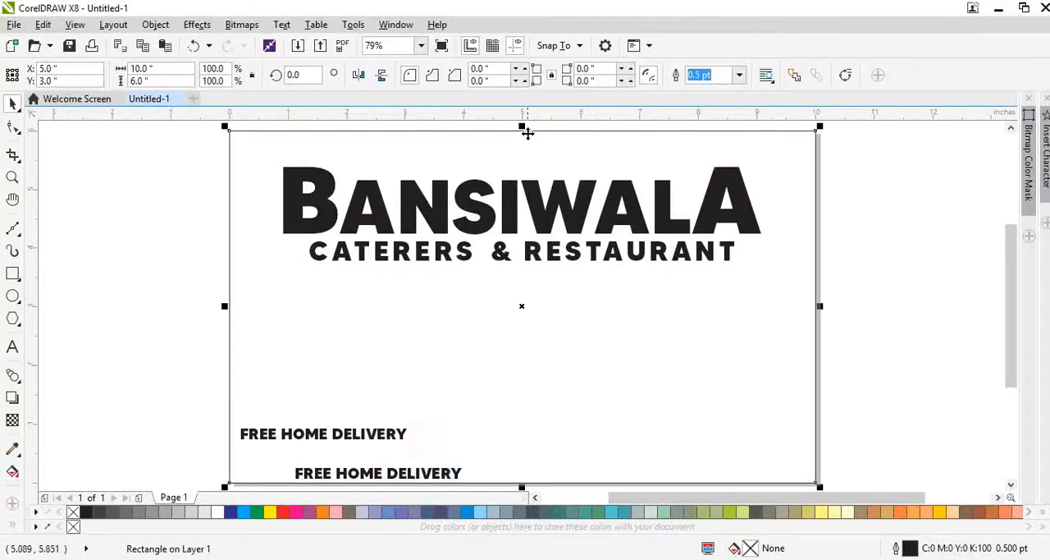
pyautogui.moveTo(522, 129); pyautogui.dragTo(532, 447)
pyautogui.hotkey('ctrl', 'z')
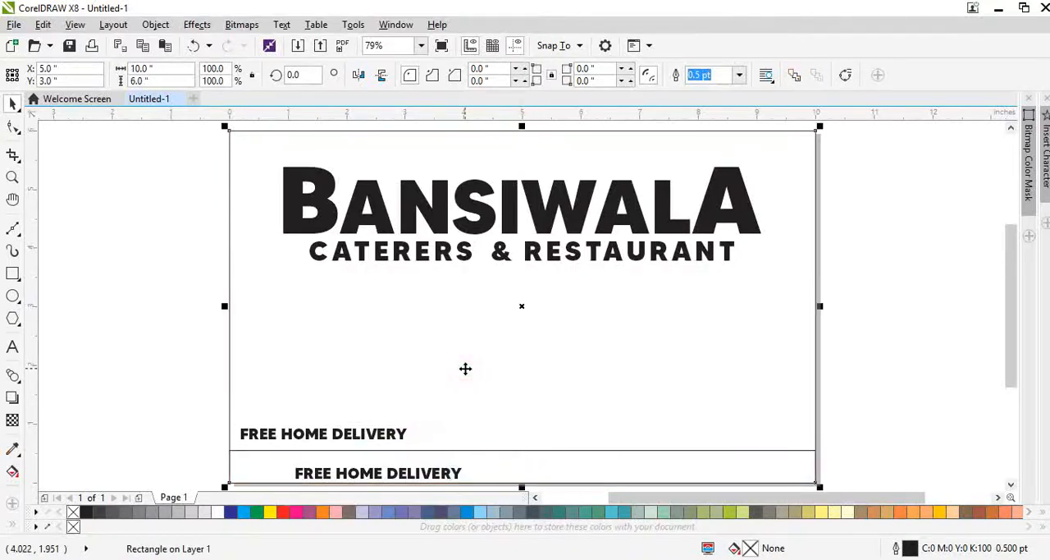
# Step: Convert the page rectangle to curves, pull its top-left corner in to about x 9, y 3.5 in, and fill it orange without an outline
pyautogui.hotkey('ctrl', 'q')
pyautogui.press('F10')
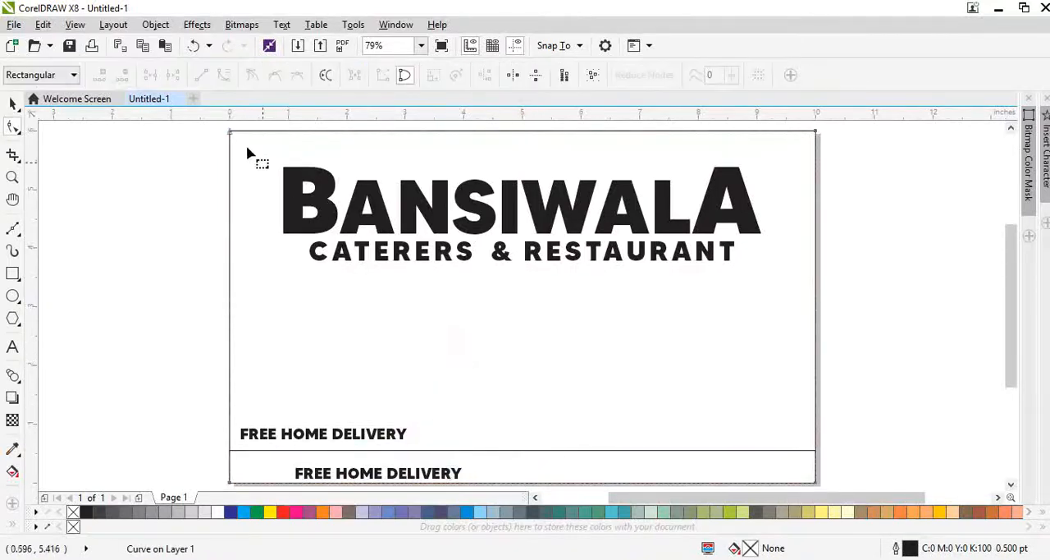
pyautogui.moveTo(230, 133); pyautogui.dragTo(753, 277)
pyautogui.press('space')
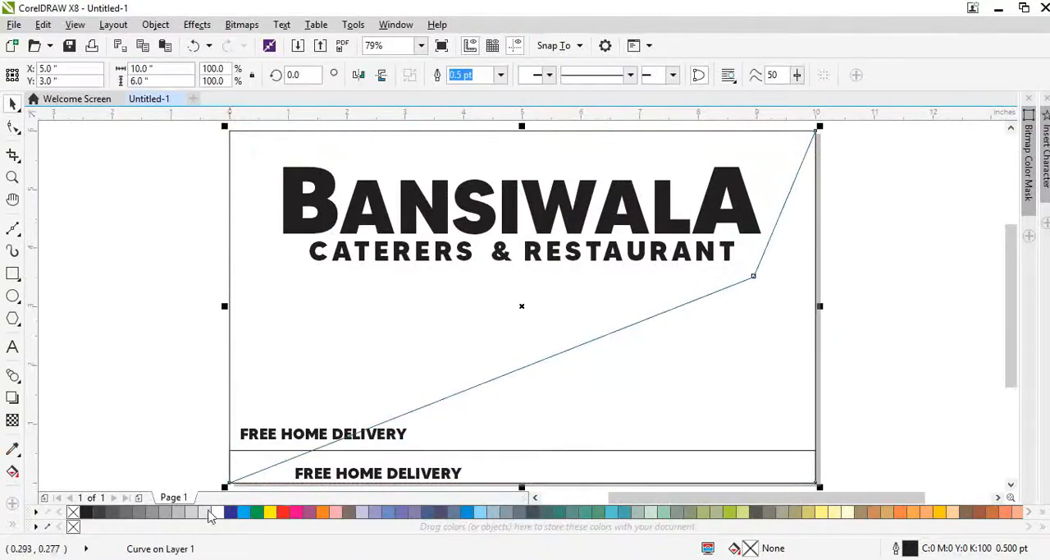
pyautogui.click(322, 512)
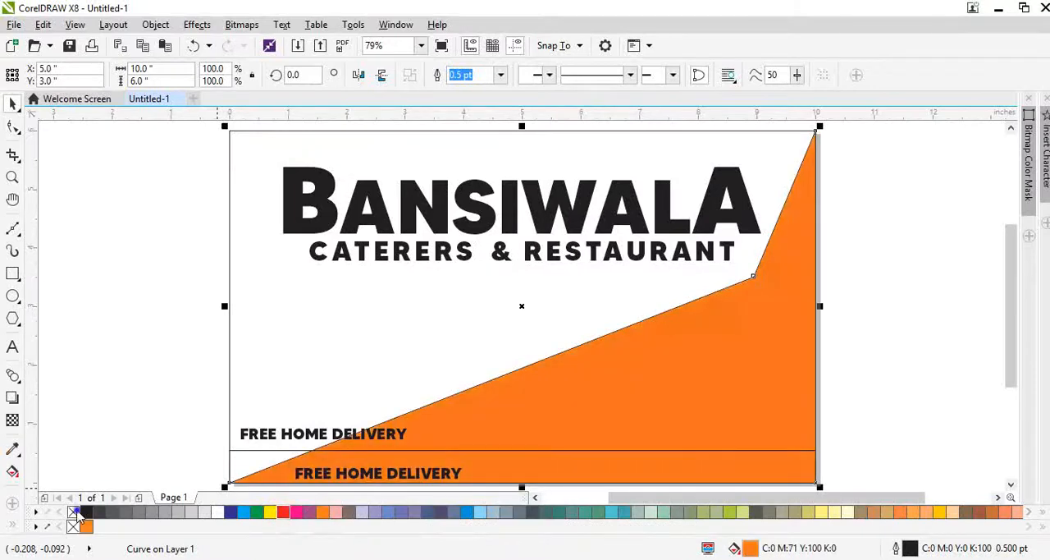
# Step: Fill the page-sized rectangle behind the orange shape with black and undo any accidental move
pyautogui.click(321, 374)
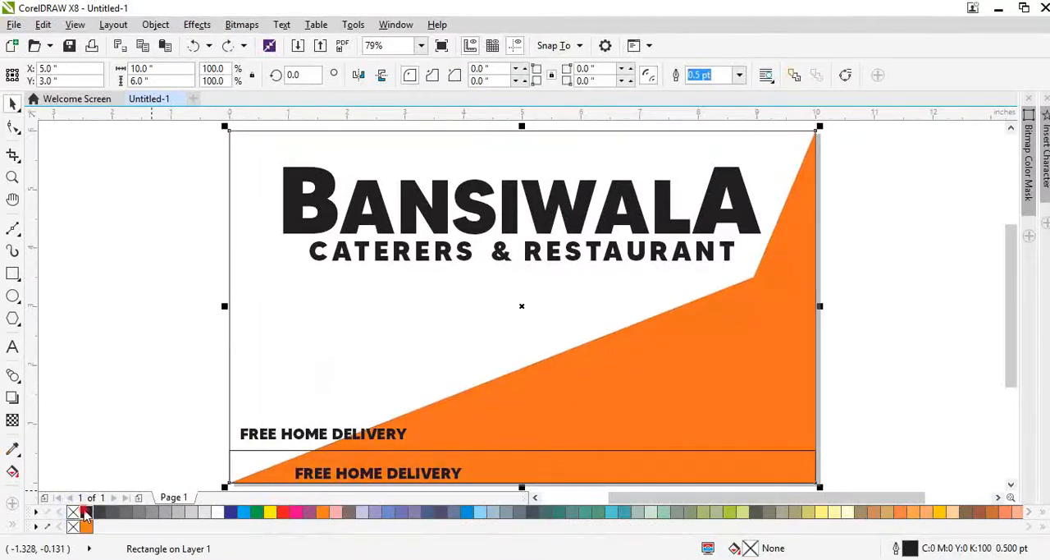
pyautogui.click(87, 513)
pyautogui.moveTo(462, 339); pyautogui.dragTo(532, 306)
pyautogui.hotkey('ctrl', 'z')
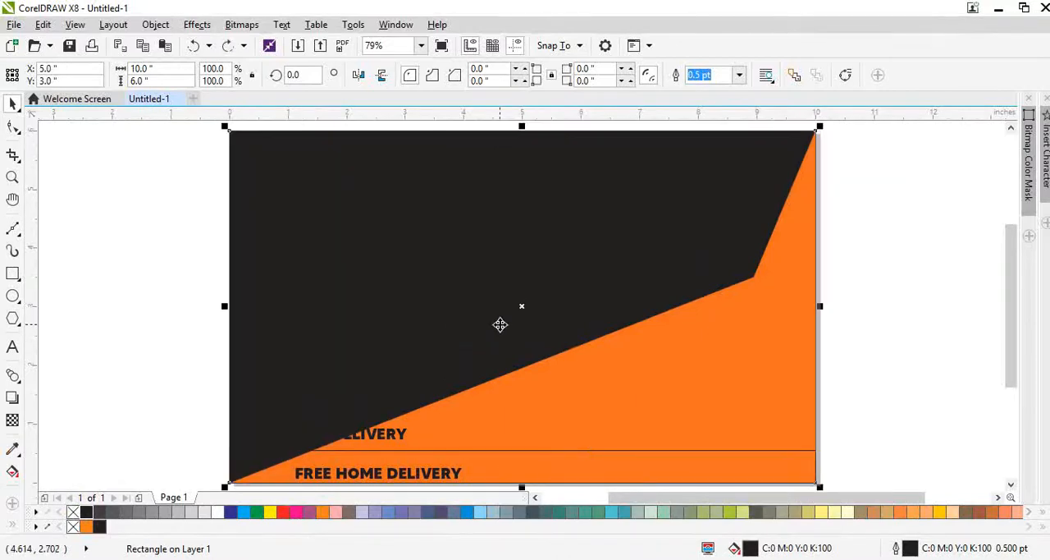
# Step: Colour BANSIWALA and CATERERS & RESTAURANT white and shift both lines slightly left
pyautogui.moveTo(211, 144); pyautogui.dragTo(856, 297)
pyautogui.click(218, 513)
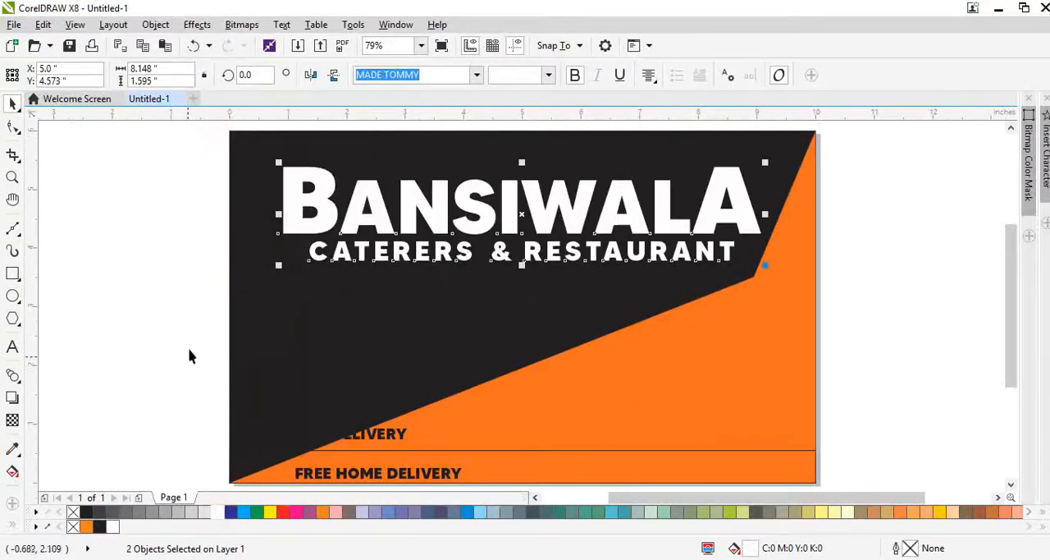
pyautogui.moveTo(570, 222); pyautogui.dragTo(559, 222)
pyautogui.click(206, 342)
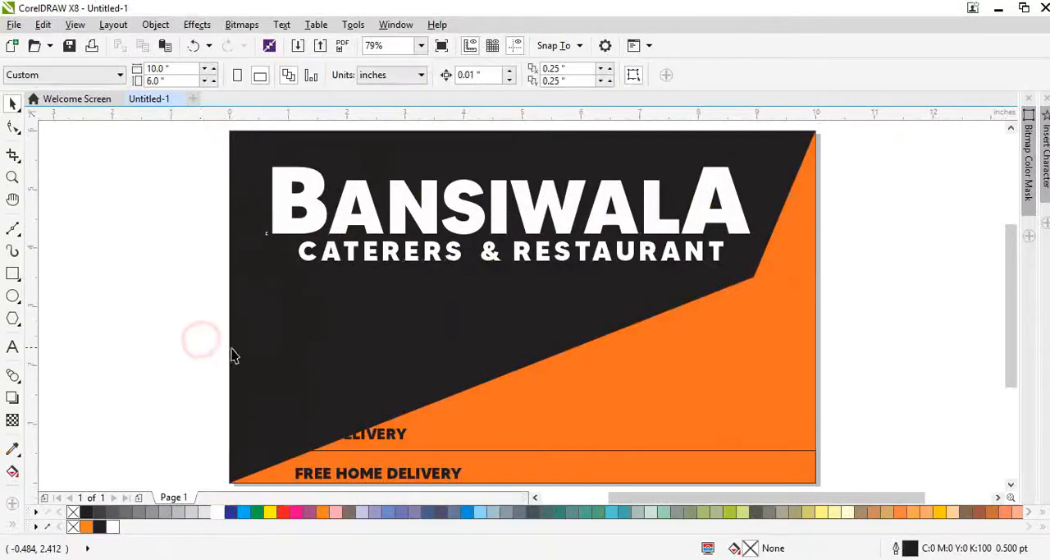
# Step: Bring the golden flute picture into the layout and scale it to 70.4%, about 5 in wide, over the BANSIWALA heading
pyautogui.click(115, 559)
pyautogui.moveTo(108, 547); pyautogui.dragTo(558, 162)
pyautogui.scroll(-1, 402, 197)
pyautogui.scroll(2, 640, 288)
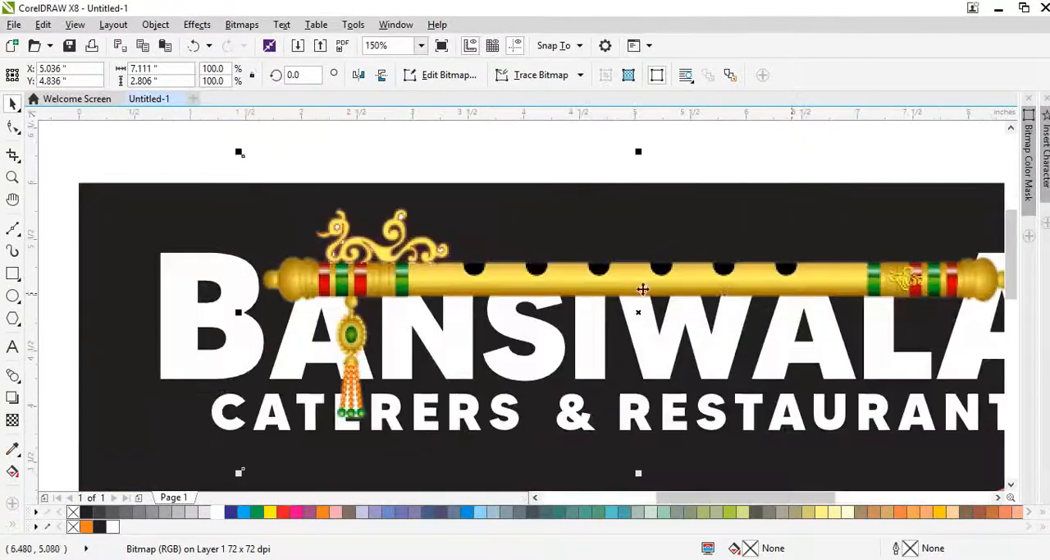
pyautogui.scroll(-2, 796, 354)
pyautogui.moveTo(792, 379); pyautogui.dragTo(676, 332)
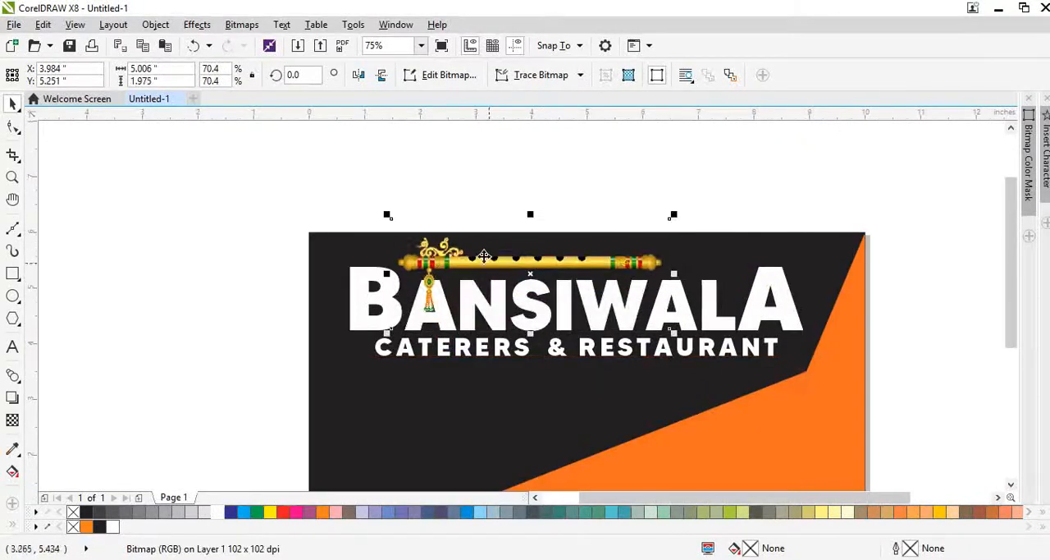
# Step: Position the flute along the top of the BANSIWALA letters, starting over the B, with its centre at about x 3.61, y 5.07 in
pyautogui.scroll(2, 480, 250)
pyautogui.moveTo(481, 261); pyautogui.dragTo(485, 280)
pyautogui.scroll(2, 615, 285)
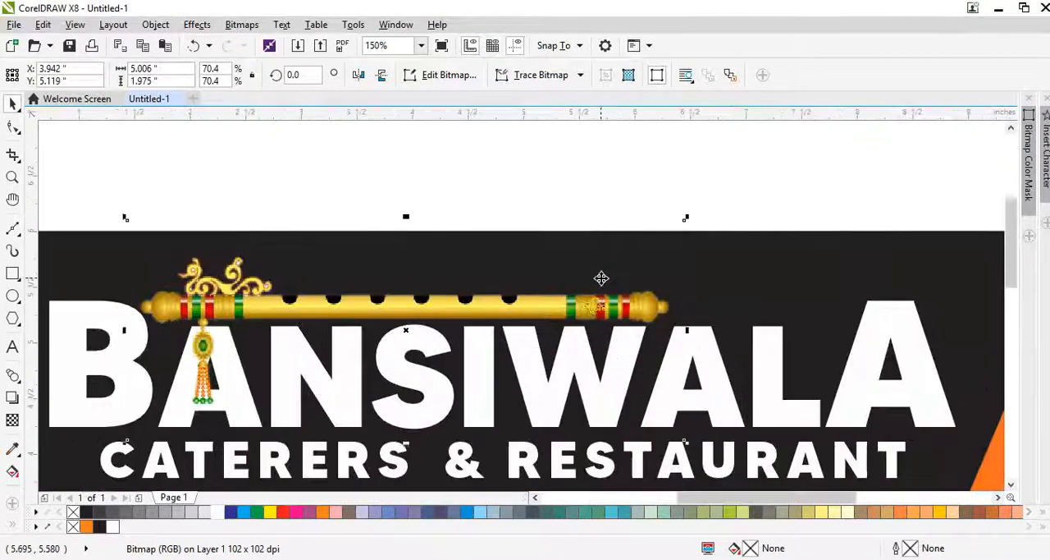
pyautogui.press('Right')
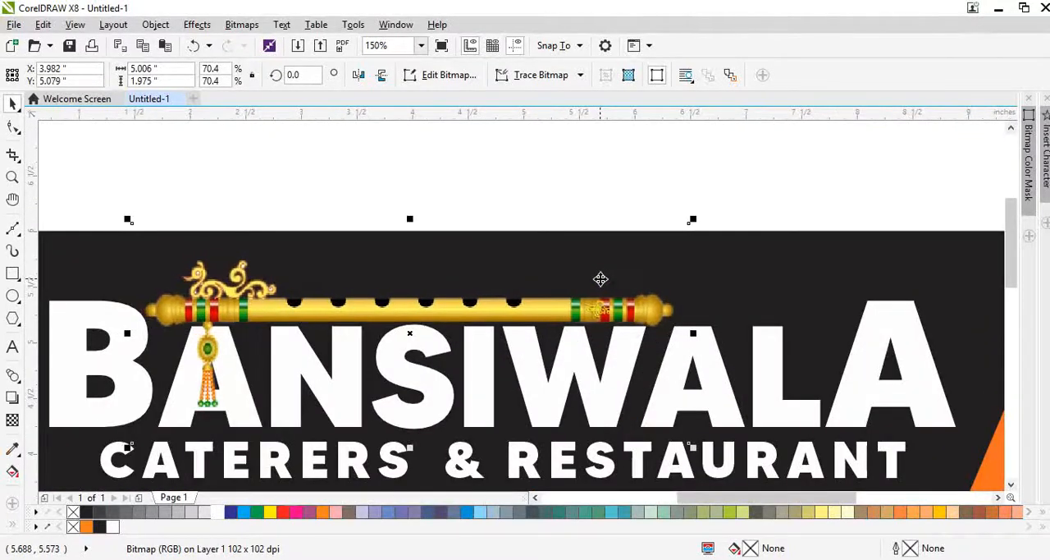
pyautogui.press('Left')
pyautogui.press('Left')
pyautogui.press('Left')
pyautogui.press('Left')
pyautogui.press('Left')
pyautogui.press('Left')
pyautogui.press('Left')
pyautogui.press('Left')
pyautogui.press('Left')
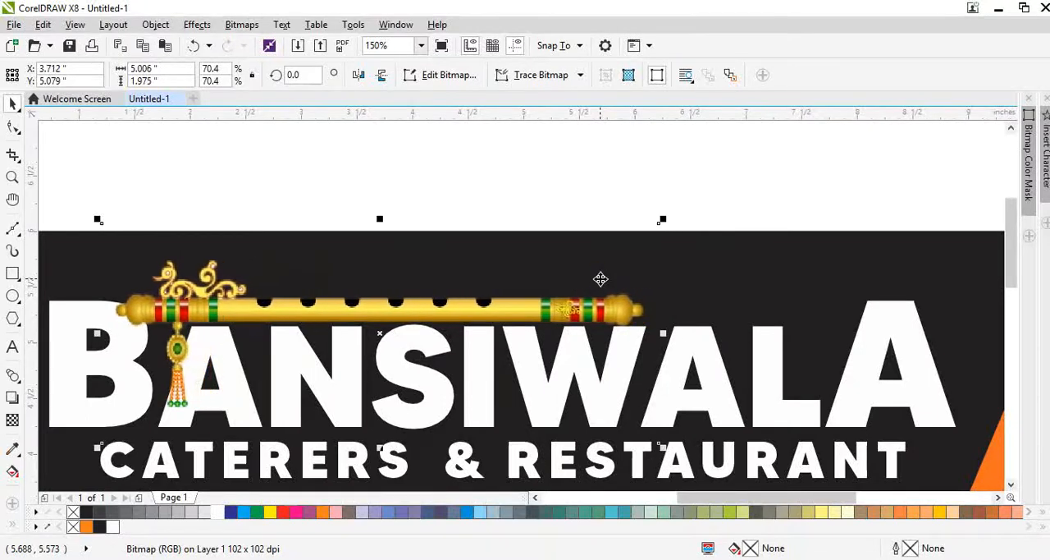
pyautogui.press('Left')
pyautogui.press('Left')
pyautogui.press('Left')
pyautogui.press('Left')
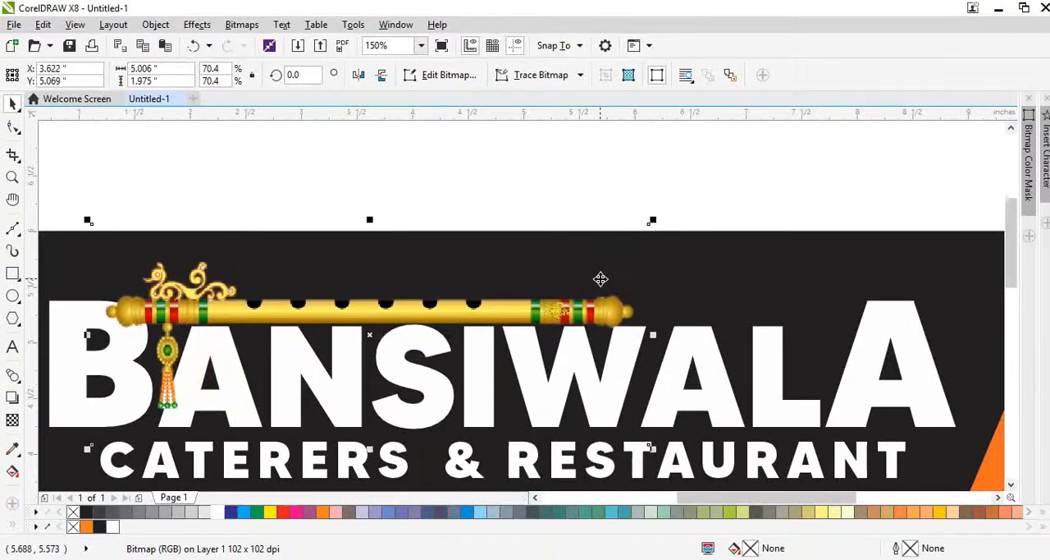
pyautogui.scroll(2, 549, 316)
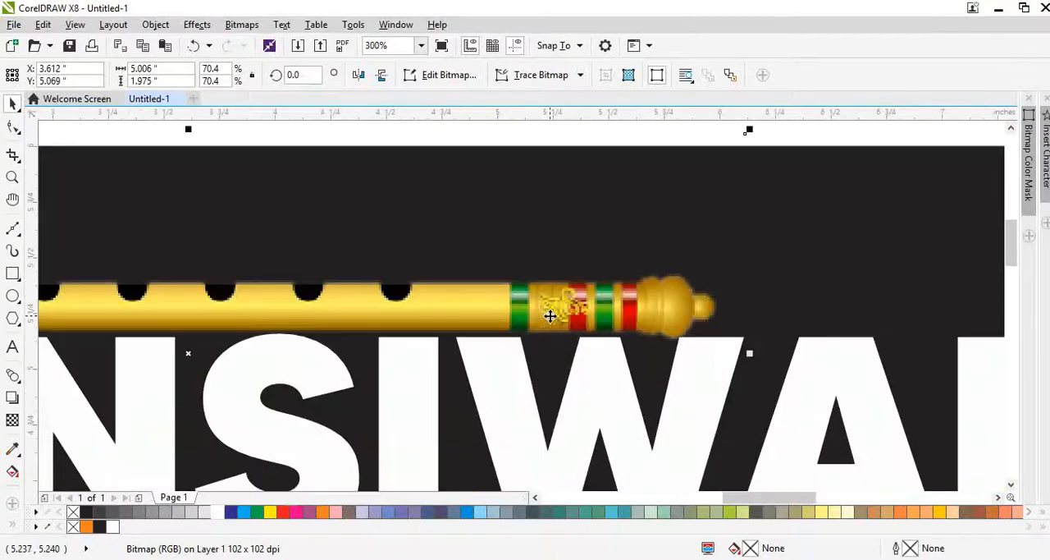
pyautogui.scroll(-2, 561, 305)
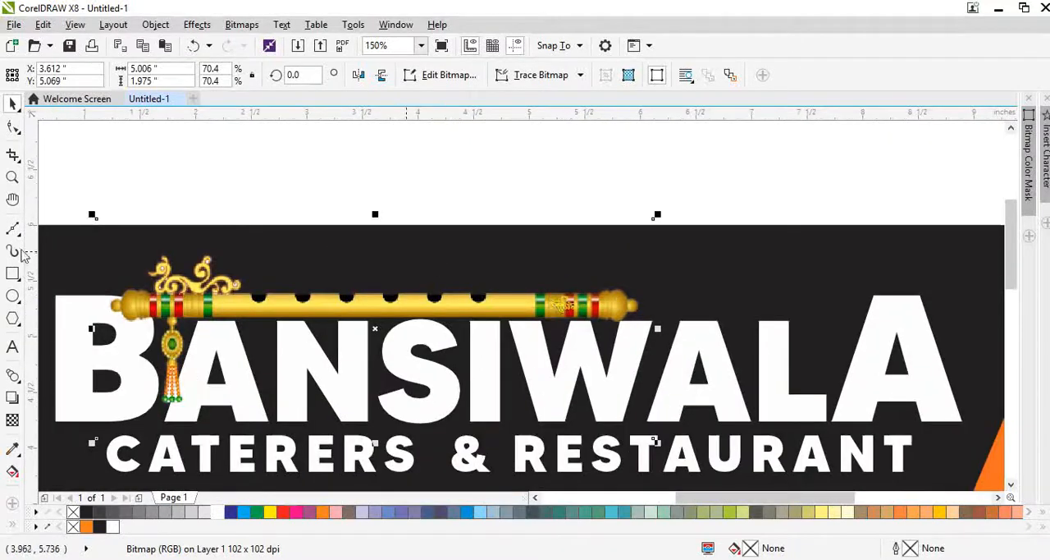
# Step: Draw a rectangle about 4.77 x 1.96 in over the flute's right part, intersect it with the flute, and remove the rectangle
pyautogui.click(13, 274)
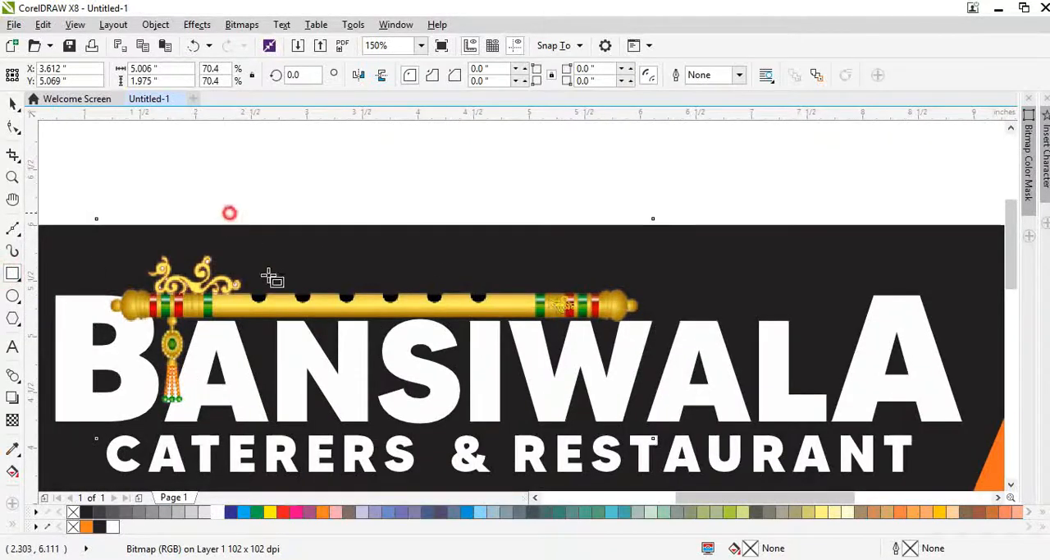
pyautogui.moveTo(230, 213); pyautogui.dragTo(758, 430)
pyautogui.press('space')
pyautogui.moveTo(731, 272); pyautogui.dragTo(787, 272)
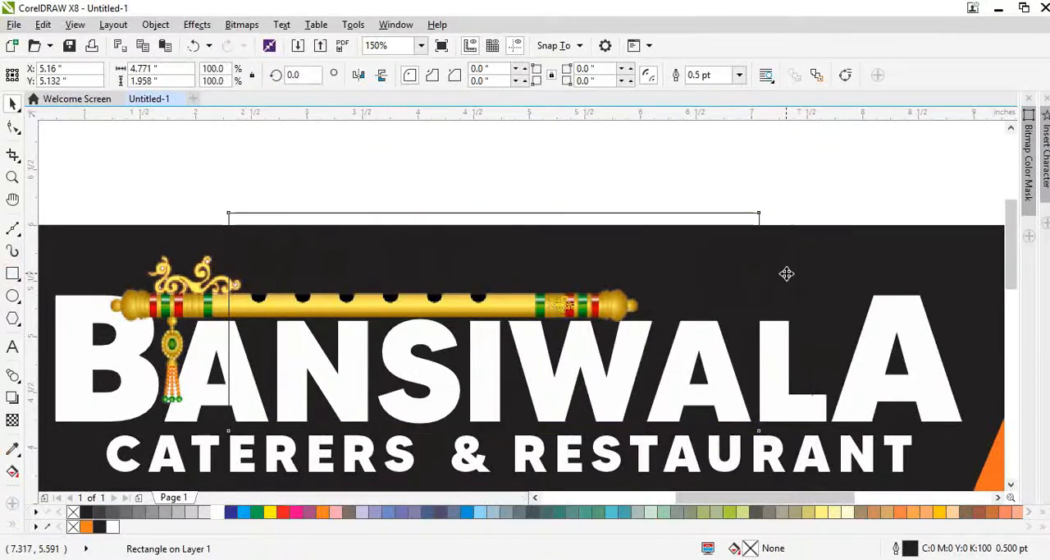
pyautogui.keyDown('shift'); pyautogui.click(206, 303); pyautogui.keyUp('shift')
pyautogui.click(484, 75)
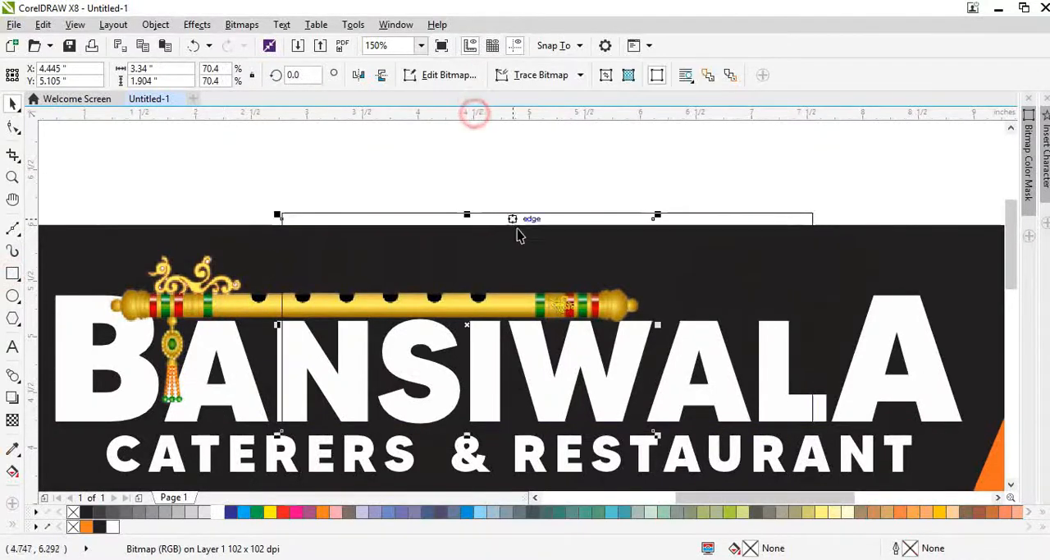
pyautogui.click(517, 230)
pyautogui.press('Escape')
# Step: Move the copied flute end right to lengthen the flute and crop the original's right edge back by 0.55 in
pyautogui.moveTo(375, 300); pyautogui.dragTo(545, 307)
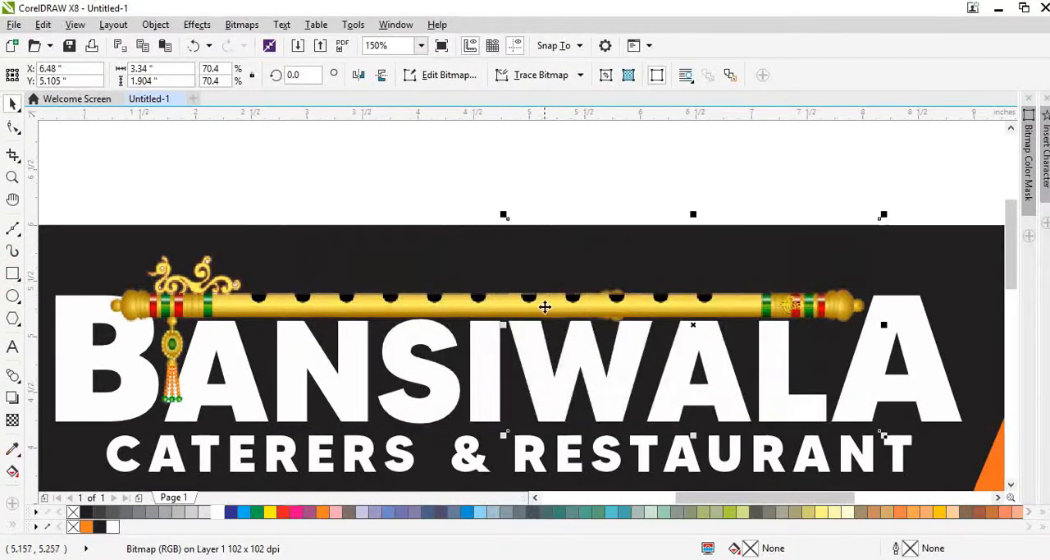
pyautogui.click(469, 301)
pyautogui.press('F10')
pyautogui.moveTo(600, 171); pyautogui.dragTo(709, 463)
pyautogui.press('Left')
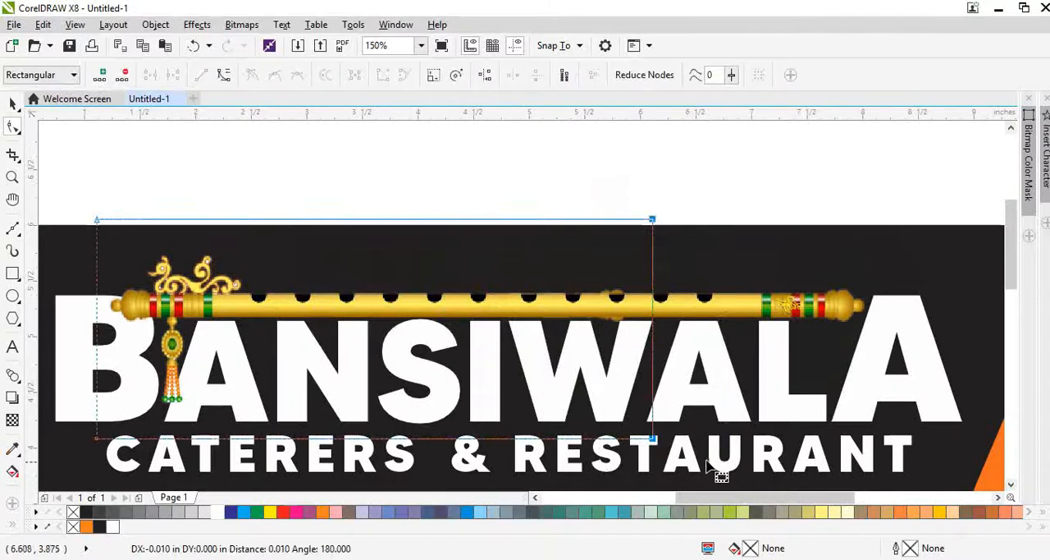
pyautogui.press('Left')
pyautogui.press('Left')
pyautogui.press('Left')
pyautogui.press('Left')
pyautogui.press('Left')
pyautogui.press('Left')
pyautogui.press('Left')
pyautogui.press('Left')
pyautogui.press('Left')
pyautogui.press('Left')
pyautogui.press('Left')
pyautogui.press('Left')
pyautogui.press('Left')
pyautogui.press('Left')
pyautogui.press('Left')
pyautogui.press('Left')
pyautogui.press('Left')
pyautogui.press('Left')
pyautogui.press('Left')
pyautogui.press('Left')
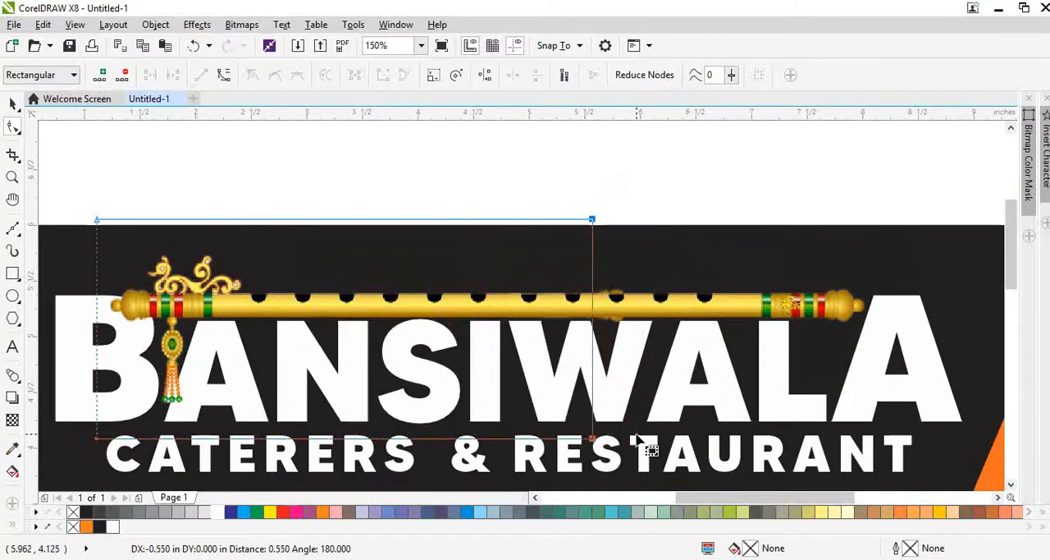
pyautogui.press('space')
# Step: Group the two flute pieces, scale the group to 97.7%, and nudge it slightly right between the B and the final A
pyautogui.click(637, 307)
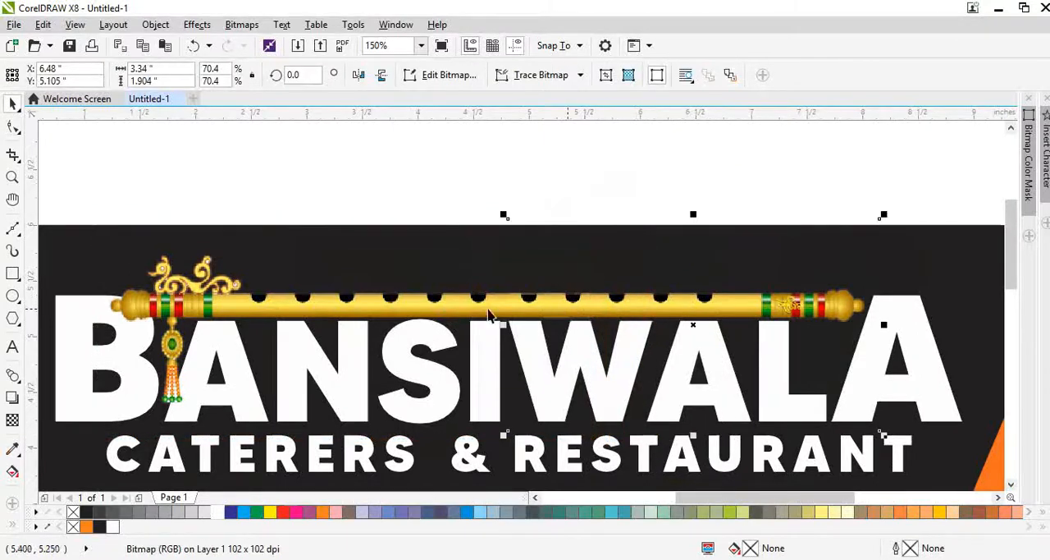
pyautogui.keyDown('shift'); pyautogui.click(427, 306); pyautogui.keyUp('shift')
pyautogui.scroll(-2, 427, 303)
pyautogui.hotkey('ctrl', 'g')
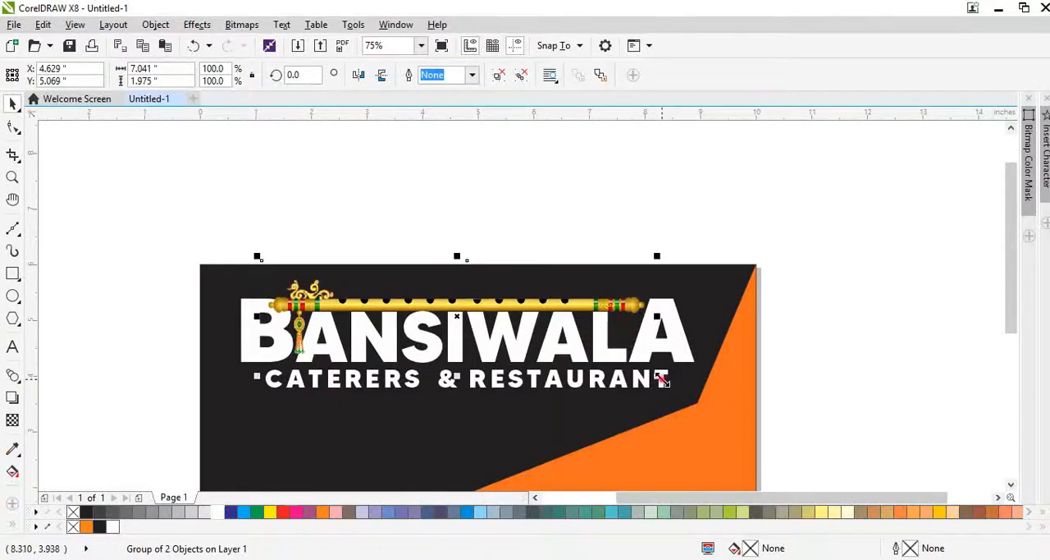
pyautogui.moveTo(661, 380)
pyautogui.mouseDown()
pyautogui.moveTo(640, 376)
pyautogui.moveTo(643, 384)
pyautogui.mouseUp()
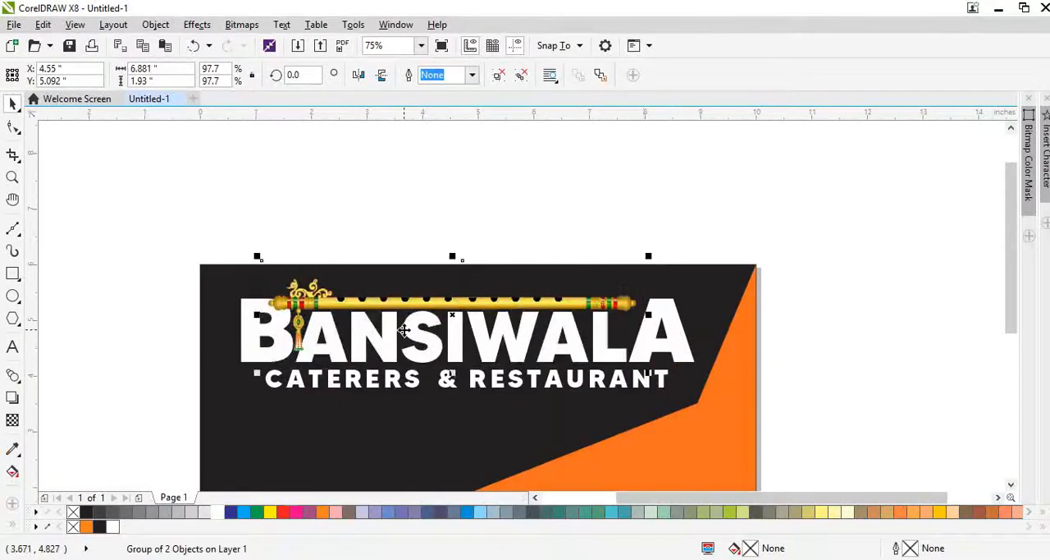
pyautogui.scroll(2, 404, 330)
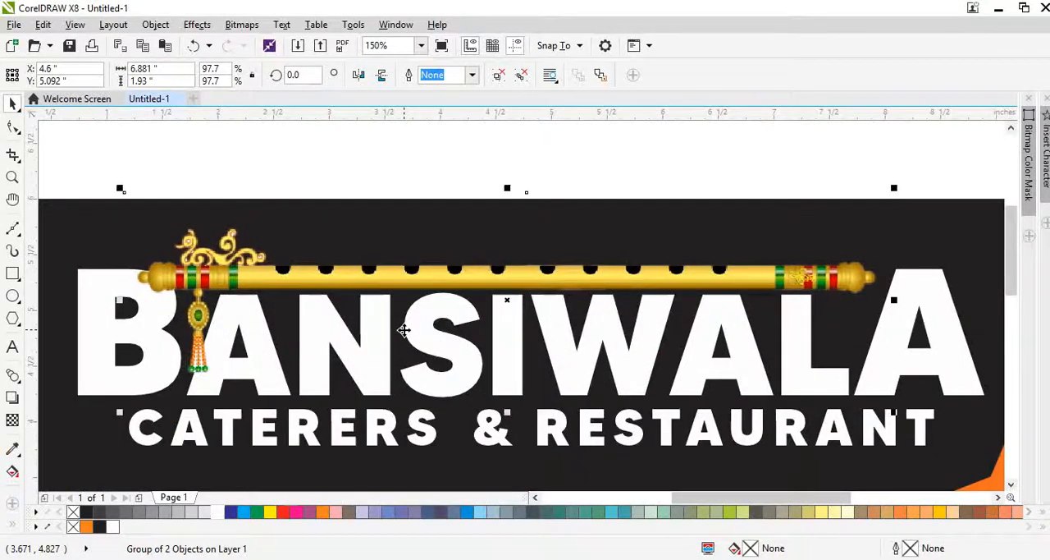
pyautogui.scroll(-2, 389, 279)
pyautogui.click(726, 283)
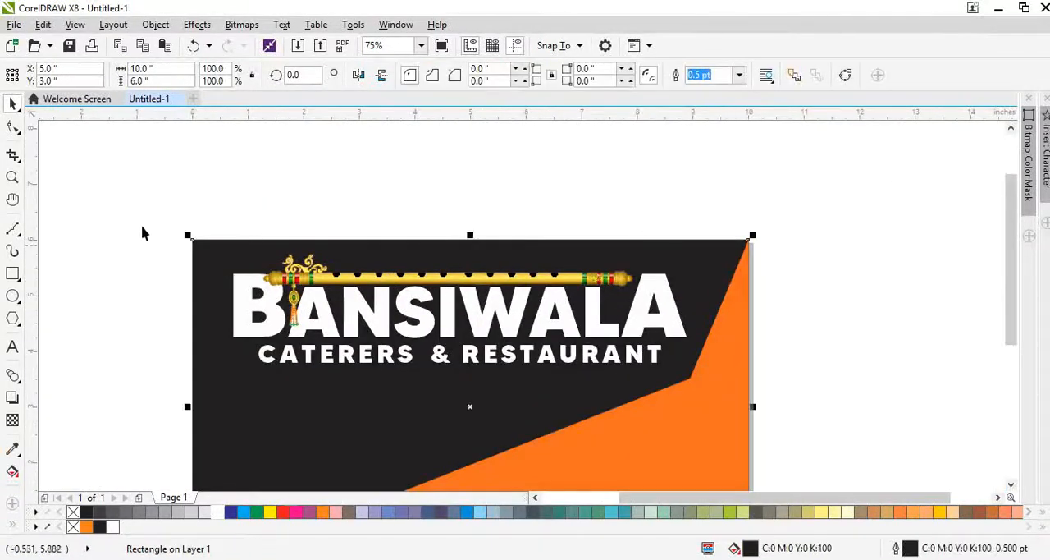
pyautogui.moveTo(149, 217); pyautogui.dragTo(696, 375)
pyautogui.click(645, 389)
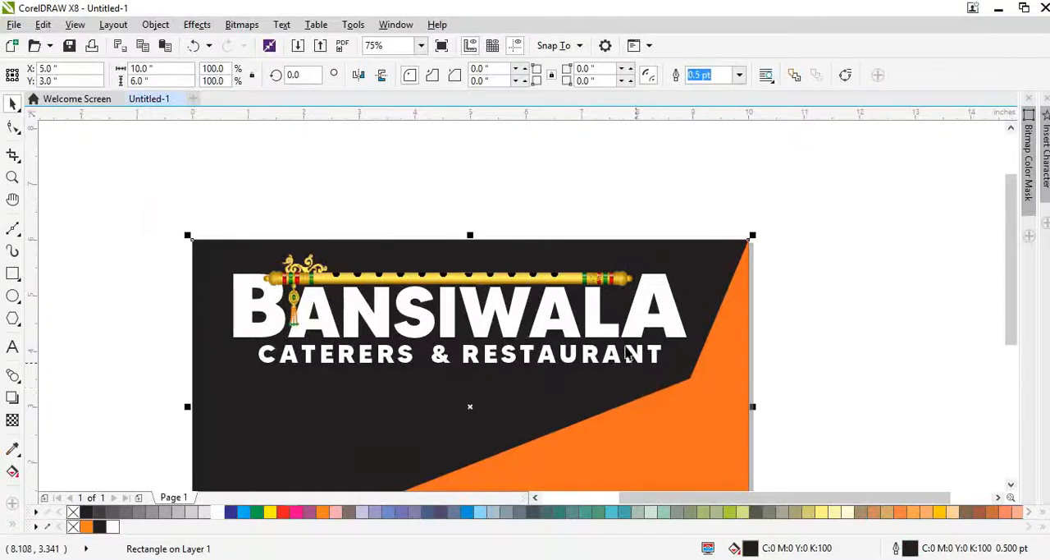
pyautogui.hotkey('shift', 'F2')
# Step: Give BANSIWALA a vertical fountain fill running from orange at the top to white at the bottom
pyautogui.click(744, 212)
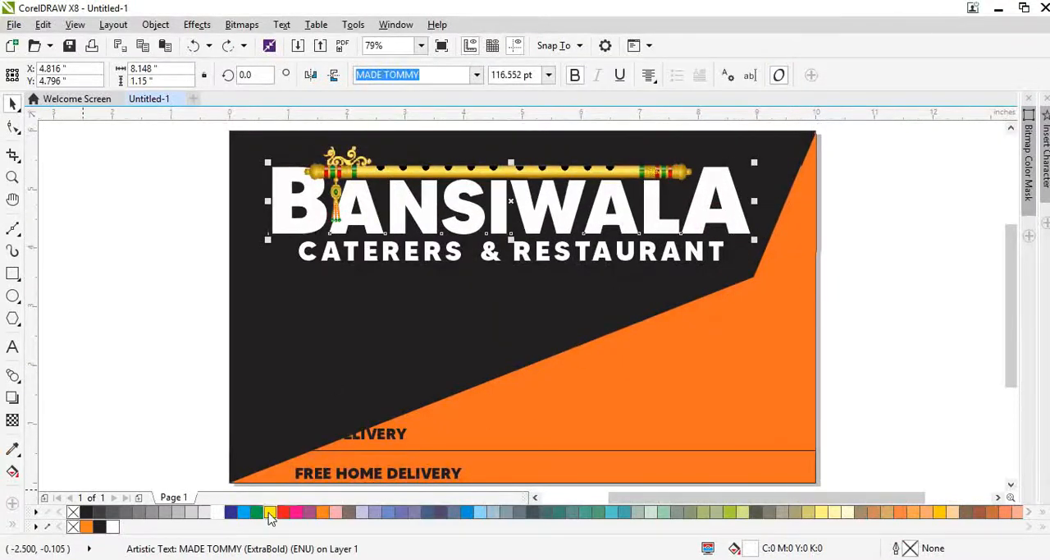
pyautogui.click(323, 512)
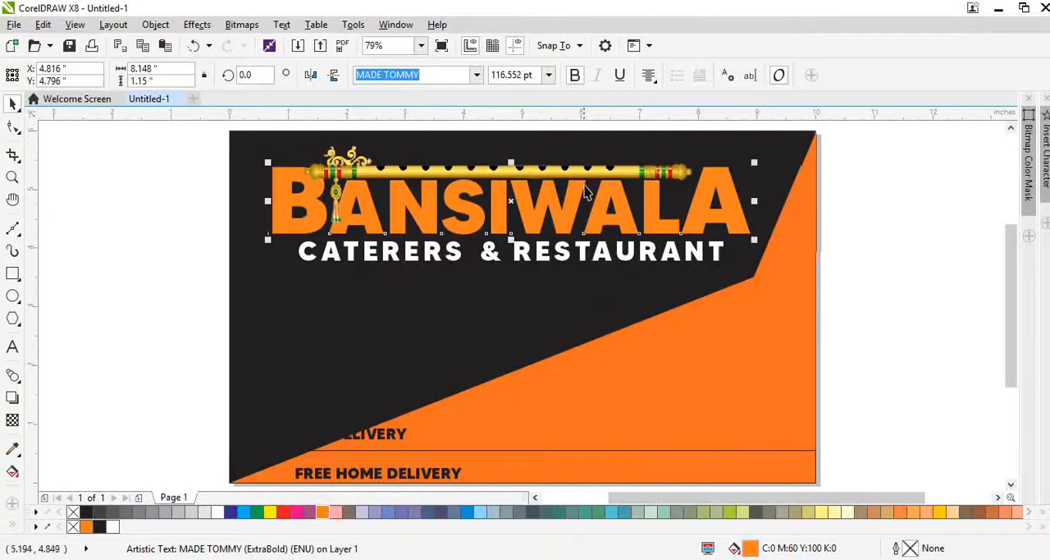
pyautogui.scroll(3, 554, 197)
pyautogui.press('g')
pyautogui.moveTo(393, 150); pyautogui.dragTo(394, 279)
pyautogui.scroll(-2, 415, 263)
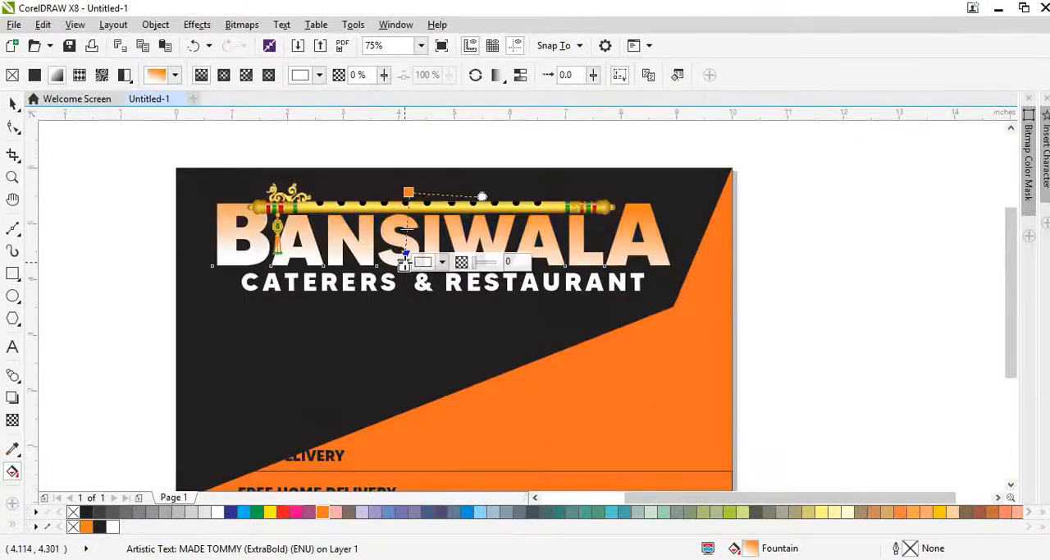
pyautogui.moveTo(408, 193)
pyautogui.mouseDown()
pyautogui.moveTo(402, 232)
pyautogui.moveTo(401, 188)
pyautogui.mouseUp()
pyautogui.press('space')
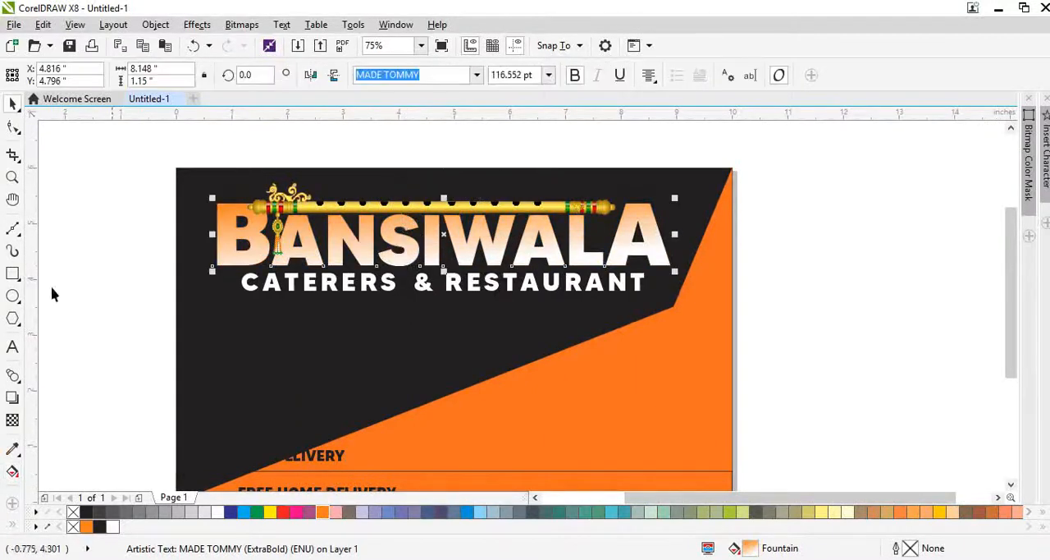
# Step: Draw a rectangle about 10.3 in wide across BANSIWALA's lower half, tilt it 2.405 degrees, and intersect it with the lettering
pyautogui.click(12, 273)
pyautogui.moveTo(180, 244); pyautogui.dragTo(754, 243)
pyautogui.click(761, 276)
pyautogui.click(755, 274)
pyautogui.click(755, 273)
pyautogui.moveTo(674, 235); pyautogui.dragTo(674, 240)
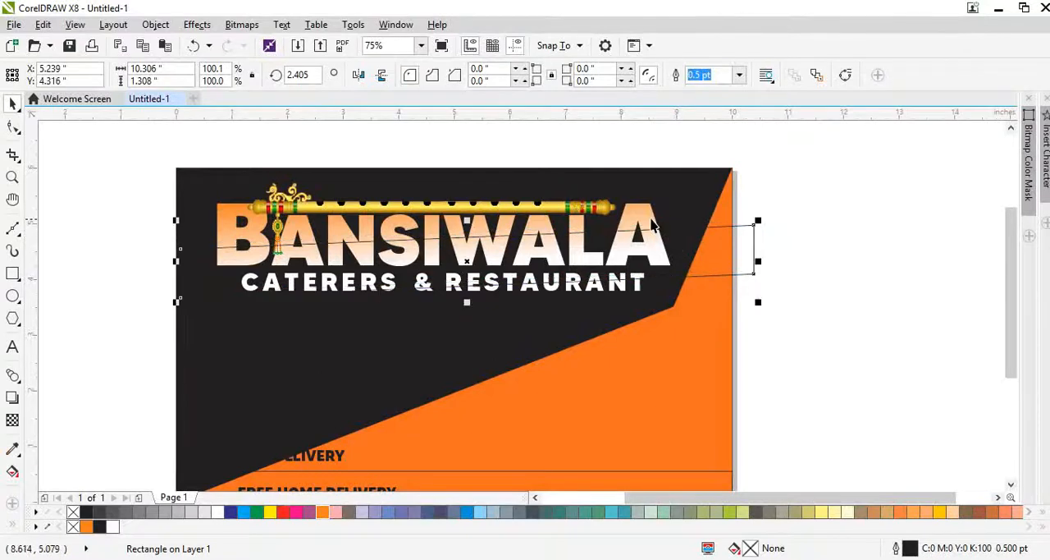
pyautogui.keyDown('shift'); pyautogui.click(652, 225); pyautogui.keyUp('shift')
pyautogui.click(479, 76)
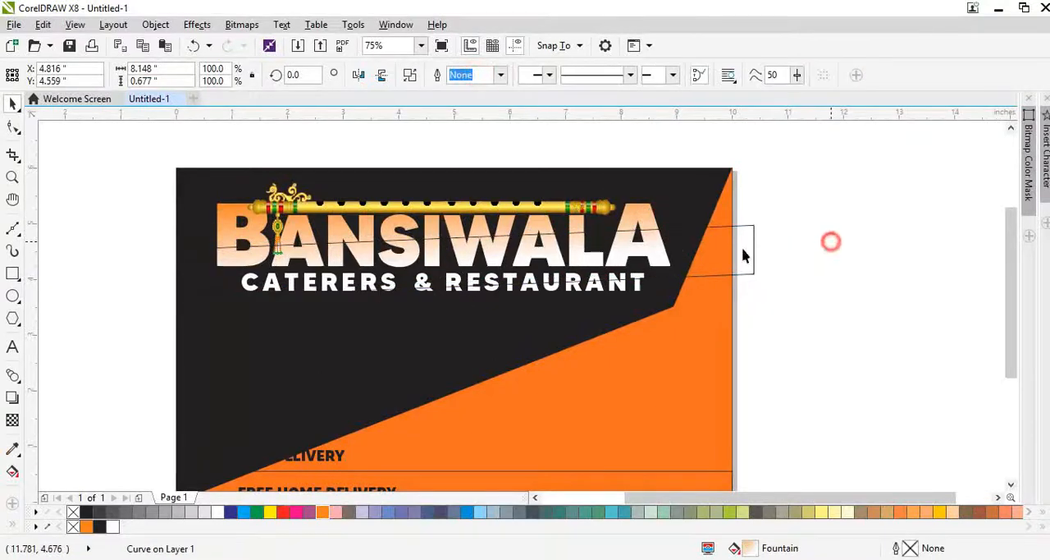
# Step: Delete the tilted rectangle, and undo a trial downward move of the intersected lower letter piece
pyautogui.click(722, 244)
pyautogui.press('Delete')
pyautogui.moveTo(650, 243); pyautogui.dragTo(647, 269)
pyautogui.hotkey('ctrl', 'z')
pyautogui.hotkey('ctrl', 'z')
pyautogui.press('Delete')
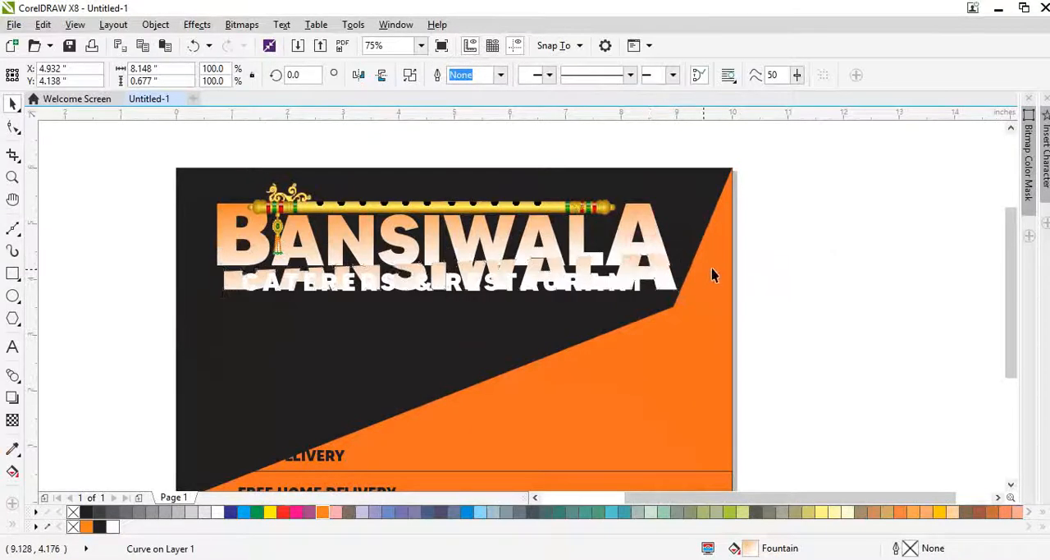
pyautogui.hotkey('ctrl', 'z')
# Step: Give the intersected lower letter piece of BANSIWALA a vertical fountain fill from orange to light yellow, undoing a trial solid yellow fill
pyautogui.press('g')
pyautogui.moveTo(455, 281)
pyautogui.mouseDown()
pyautogui.moveTo(449, 237)
pyautogui.moveTo(434, 286)
pyautogui.mouseUp()
pyautogui.scroll(1, 435, 248)
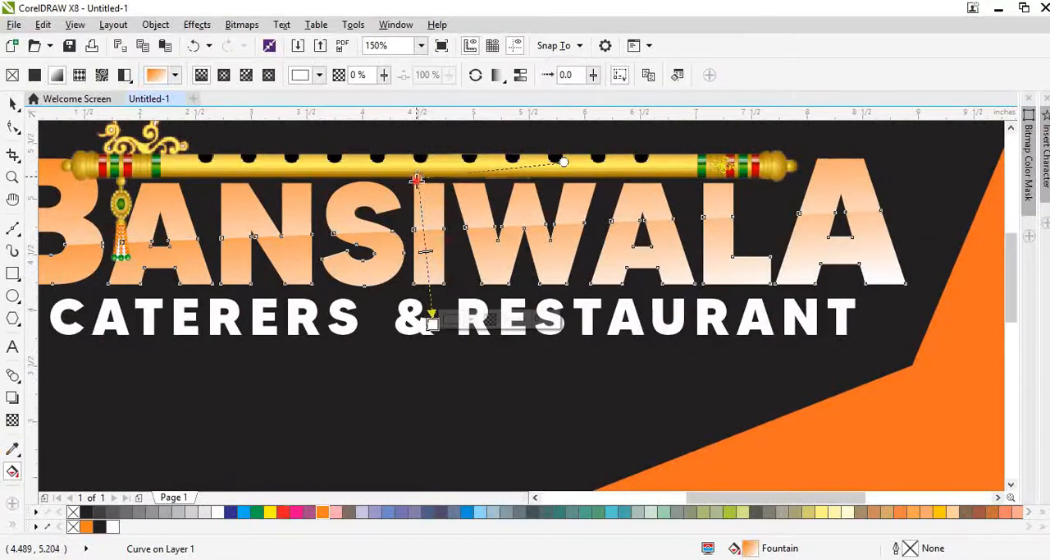
pyautogui.moveTo(417, 179); pyautogui.dragTo(421, 234)
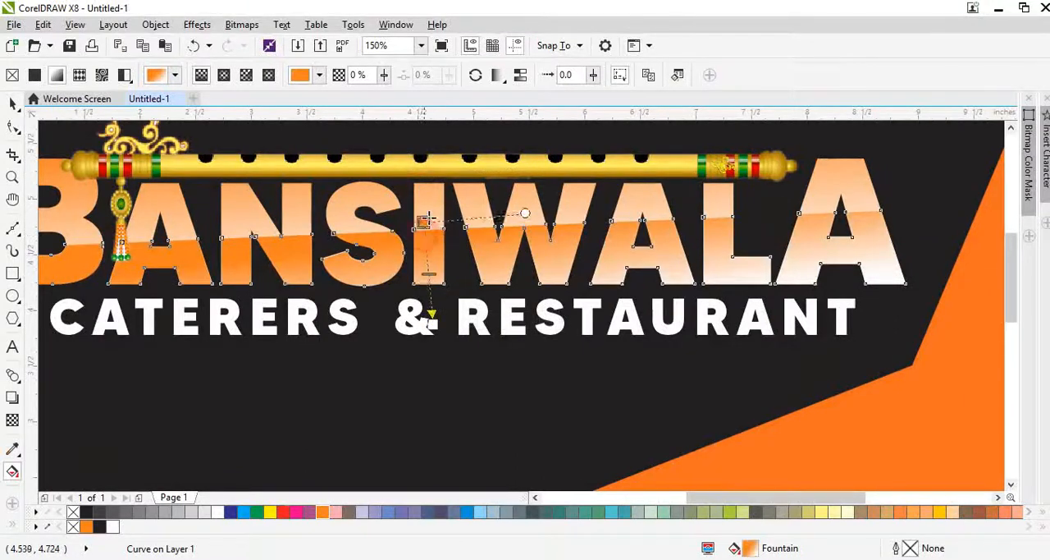
pyautogui.press('space')
pyautogui.click(269, 513)
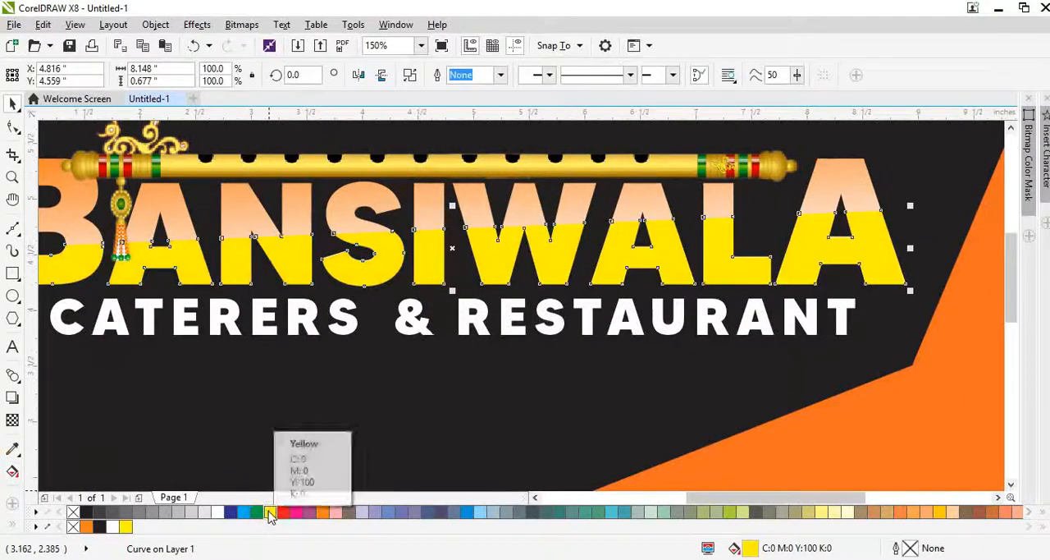
pyautogui.hotkey('ctrl', 'z')
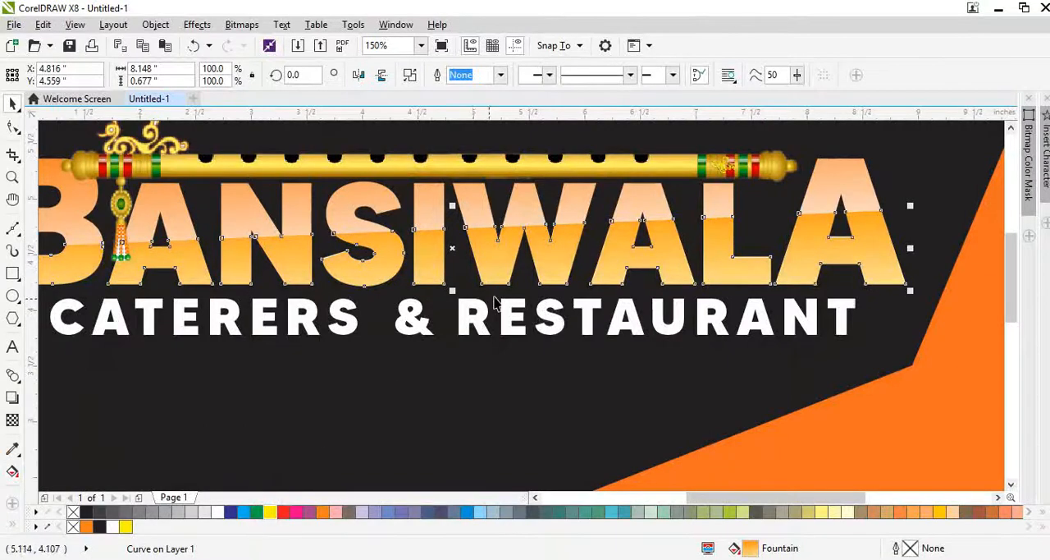
pyautogui.scroll(-1, 521, 297)
pyautogui.keyDown('shift'); pyautogui.click(665, 246); pyautogui.keyUp('shift')
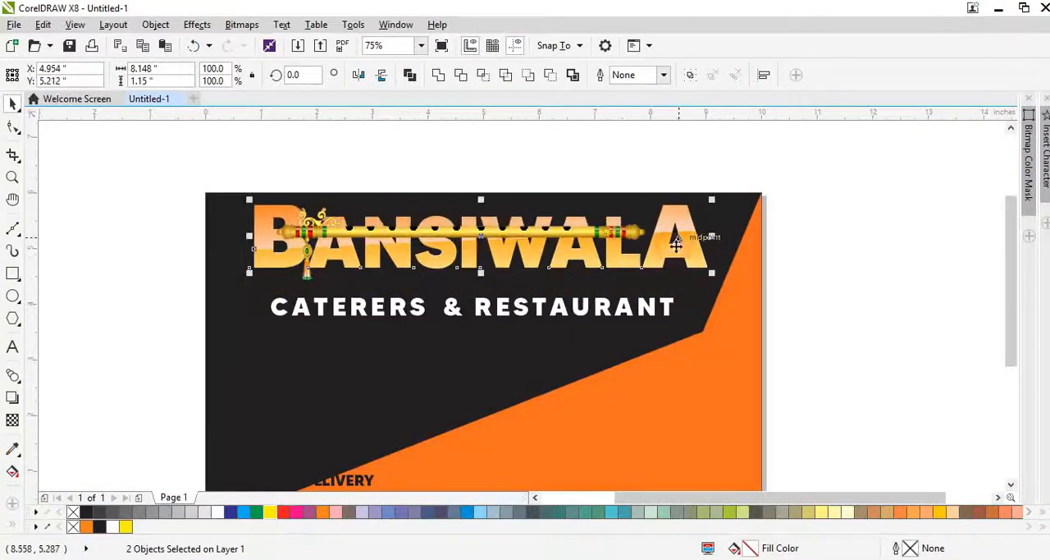
pyautogui.scroll(1, 668, 254)
pyautogui.hotkey('ctrl', 'g')
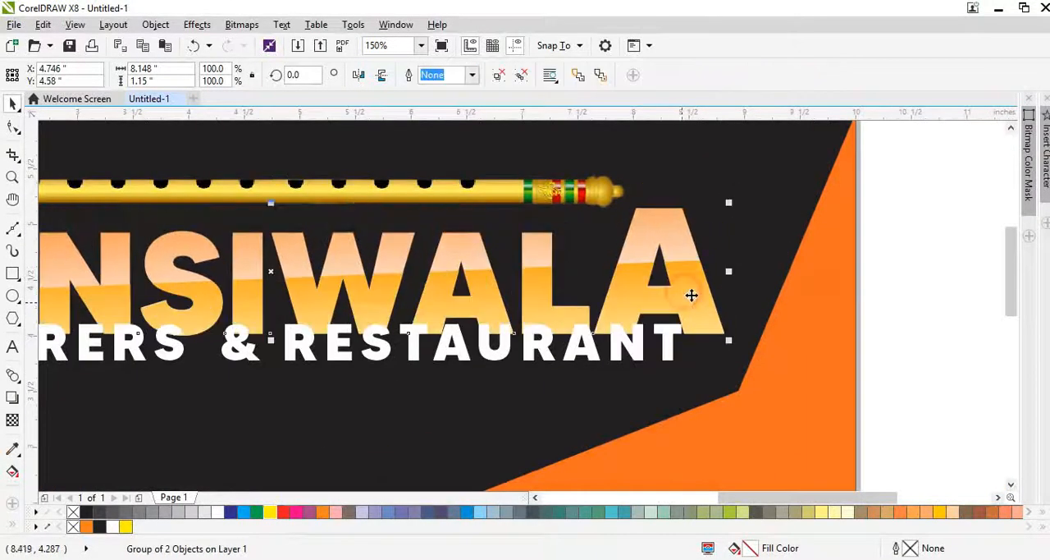
pyautogui.click(756, 306)
# Step: PowerClip the orange-yellow lower letter piece inside the BANSIWALA text
pyautogui.rightClick(698, 293)
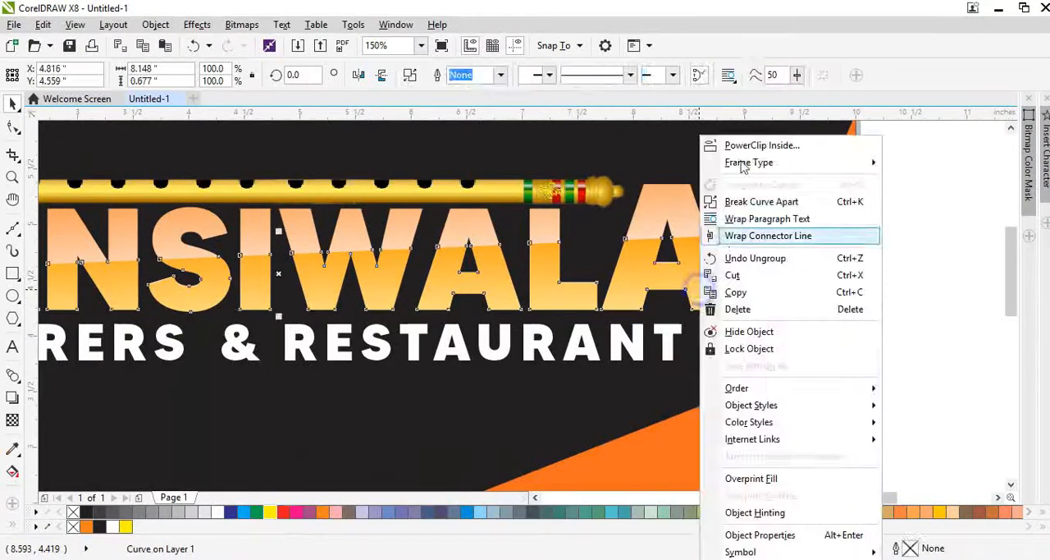
pyautogui.click(739, 145)
pyautogui.click(678, 218)
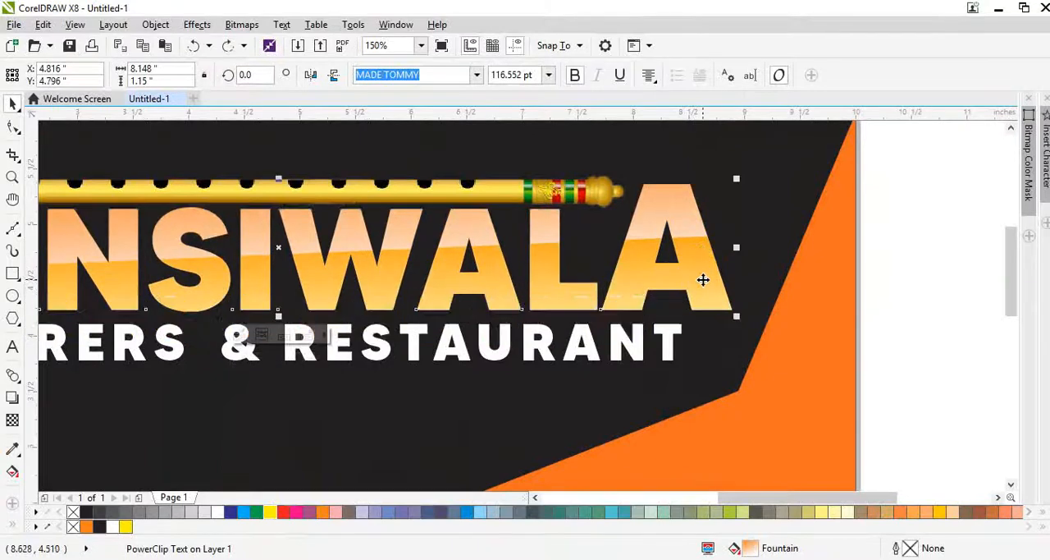
# Step: Copy the BANSIWALA text, paste it into its own PowerClip contents, and undo a trial downward move of the copy
pyautogui.rightClick(697, 270)
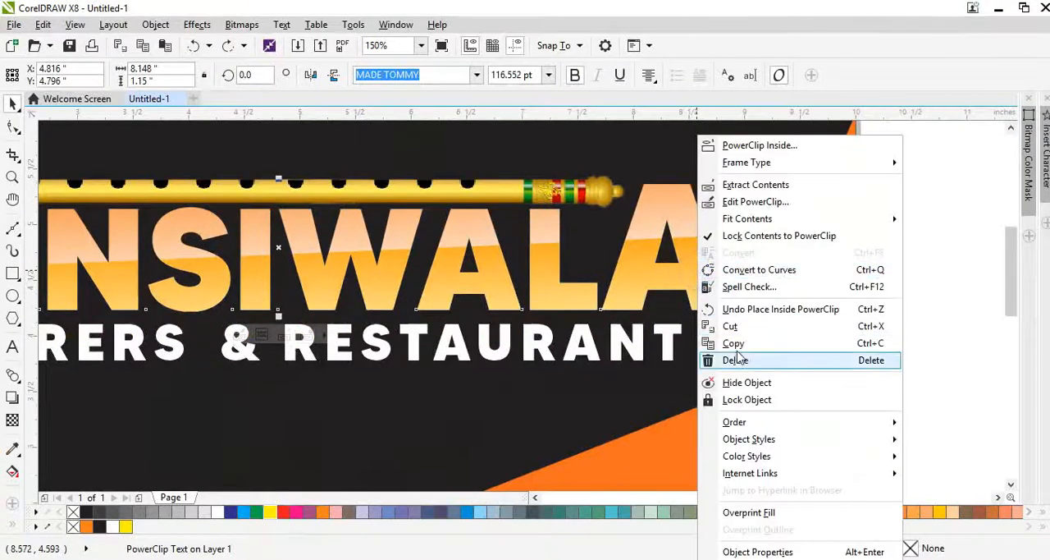
pyautogui.click(736, 344)
pyautogui.keyDown('ctrl'); pyautogui.click(673, 269); pyautogui.keyUp('ctrl')
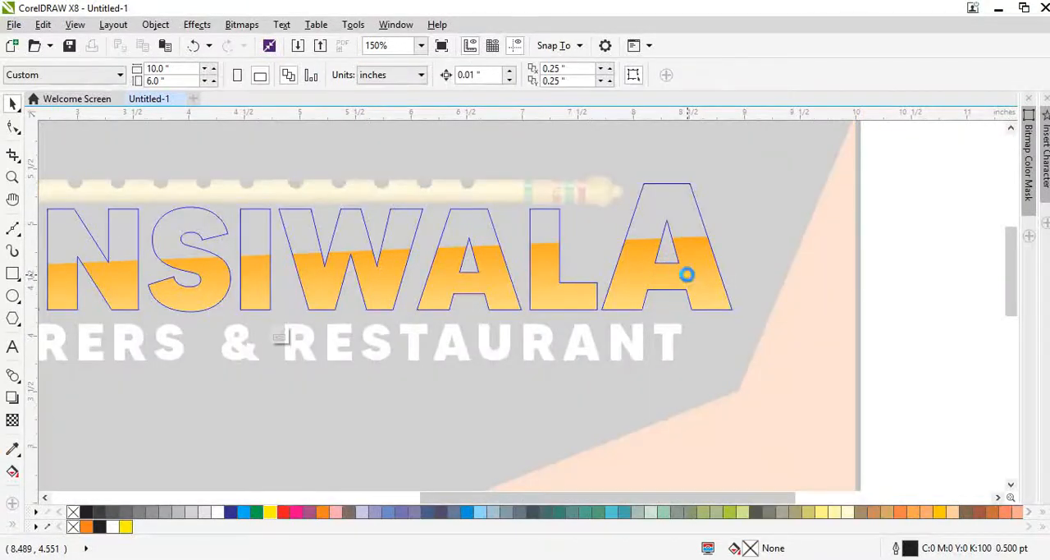
pyautogui.keyDown('ctrl'); pyautogui.click(743, 231); pyautogui.keyUp('ctrl')
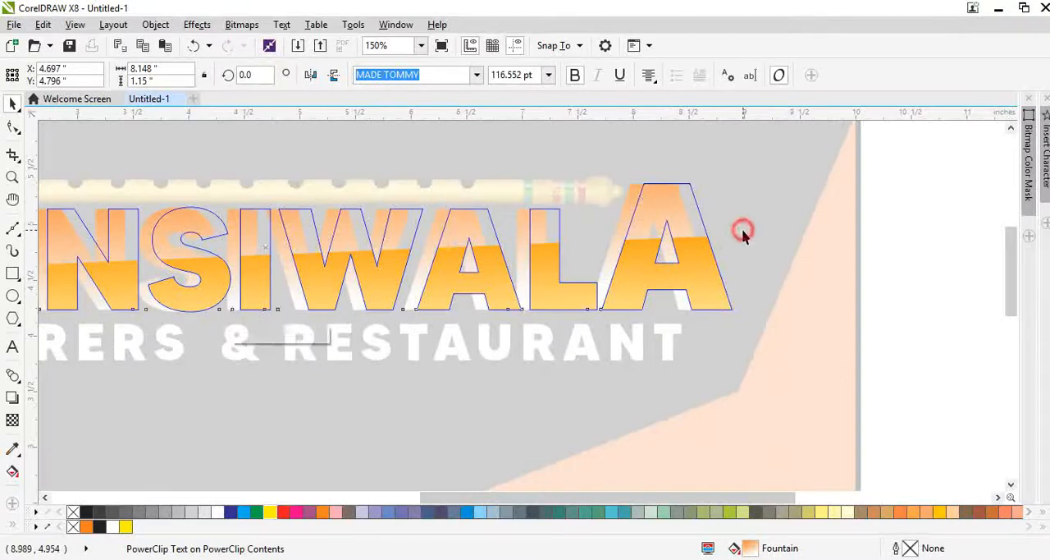
pyautogui.keyDown('ctrl'); pyautogui.click(683, 216); pyautogui.keyUp('ctrl')
pyautogui.moveTo(696, 269); pyautogui.dragTo(702, 314)
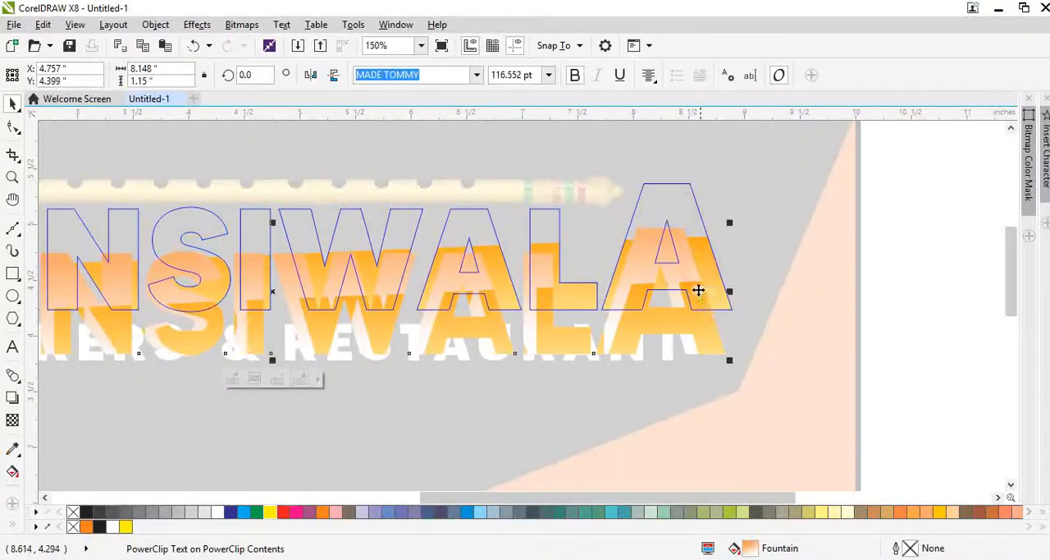
pyautogui.hotkey('ctrl', 'z')
pyautogui.scroll(2, 665, 199)
# Step: Remove the PowerClip frame from the pasted text copy and shift it right to align with the container's letter outlines
pyautogui.rightClick(654, 194)
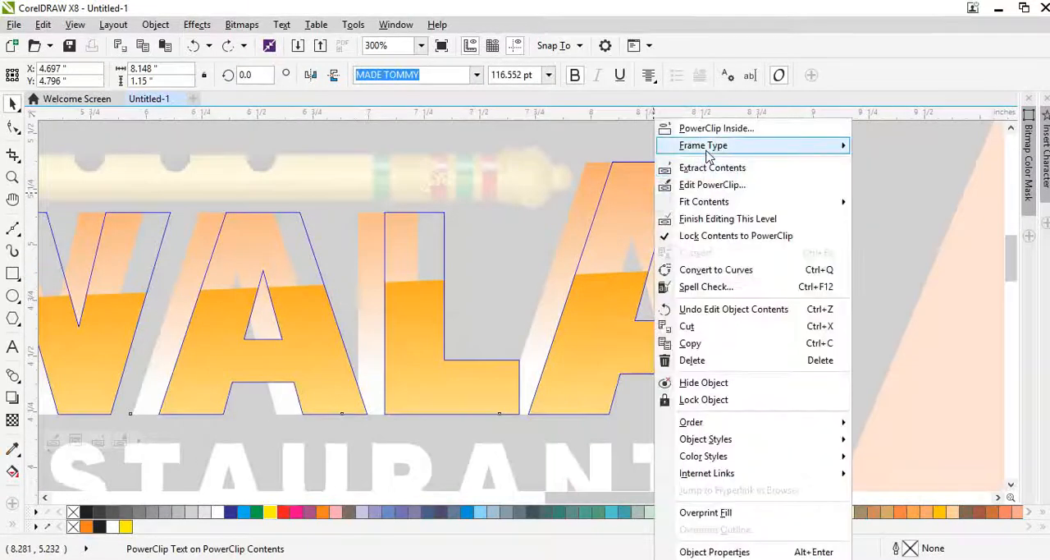
pyautogui.moveTo(821, 145)
pyautogui.click(884, 185)
pyautogui.click(582, 324)
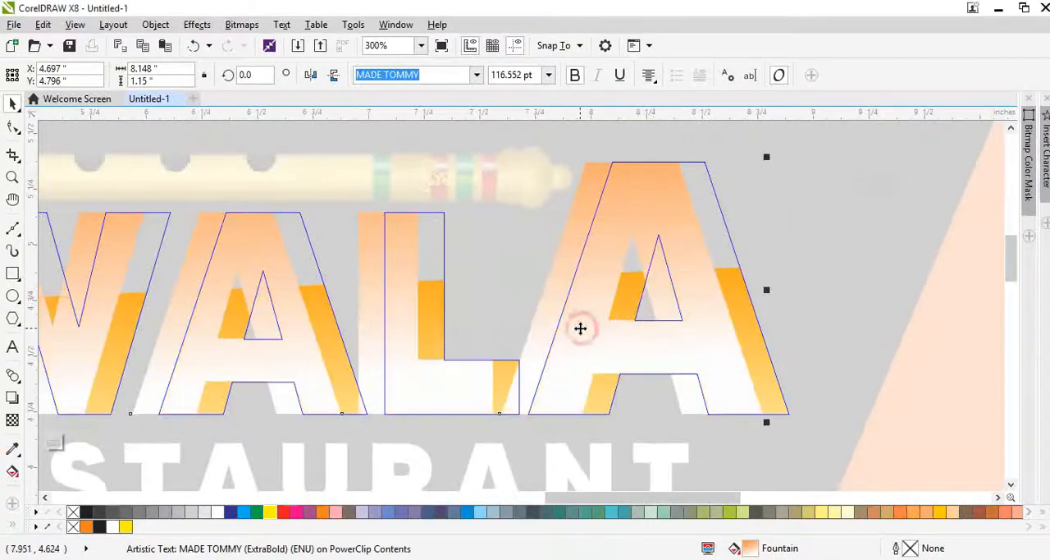
pyautogui.scroll(-2, 638, 322)
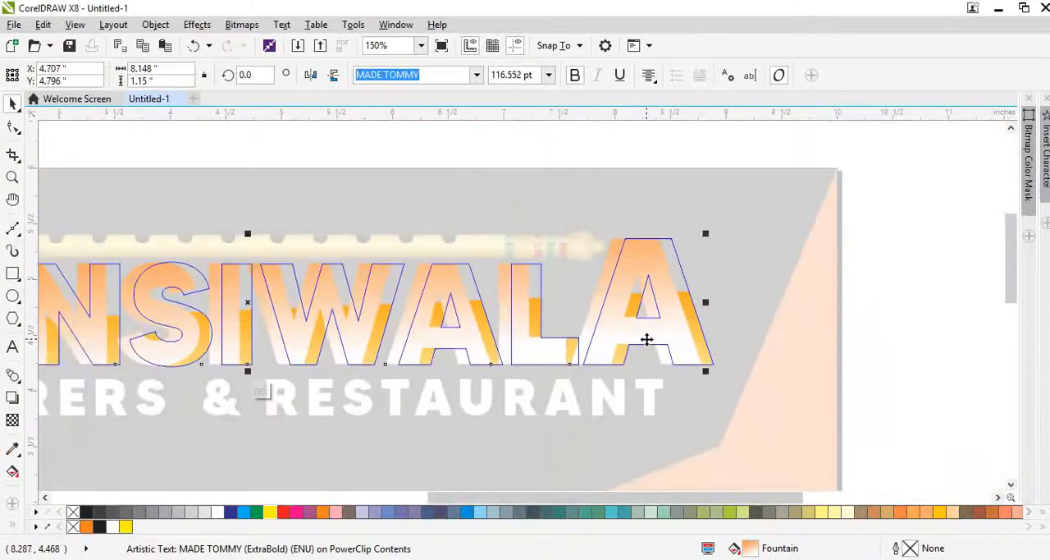
pyautogui.scroll(1, 702, 338)
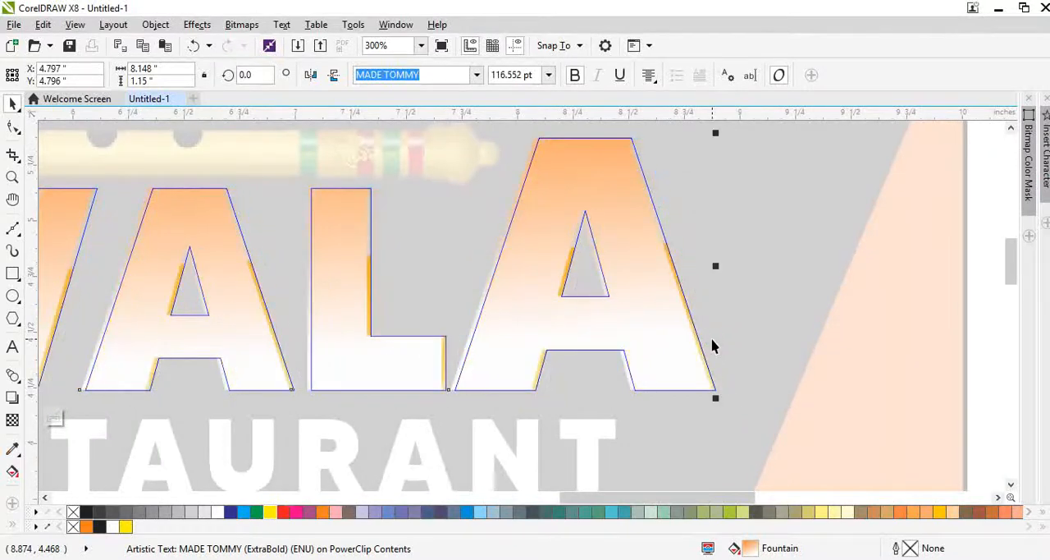
# Step: Add a 2 pt orange outline to the BANSIWALA copy inside the PowerClip
pyautogui.press('F12')
pyautogui.write('2')
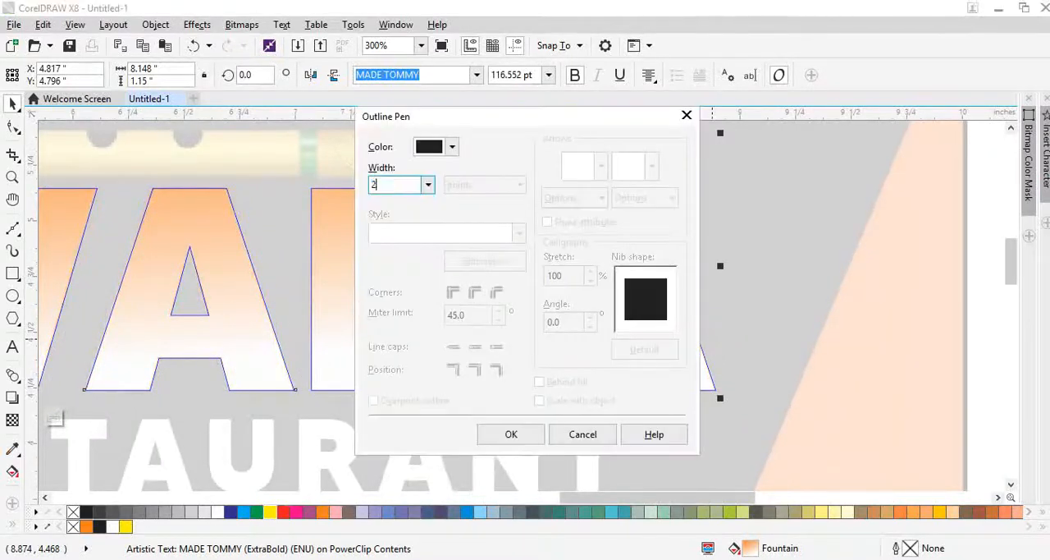
pyautogui.press('Return')
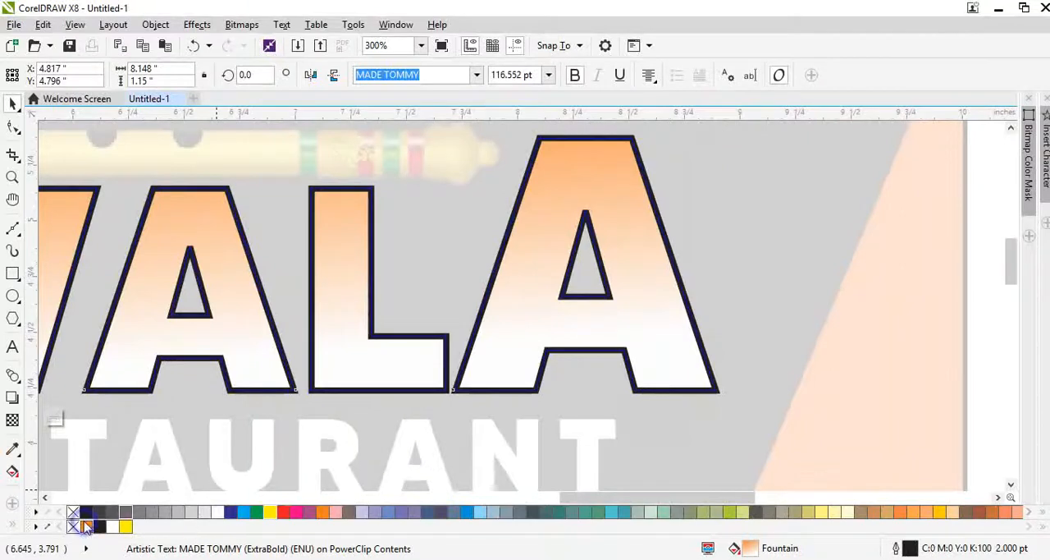
pyautogui.rightClick(86, 526)
# Step: Set the copy's outline width to 3 pt, placed behind the fill and scaling with the object
pyautogui.press('F12')
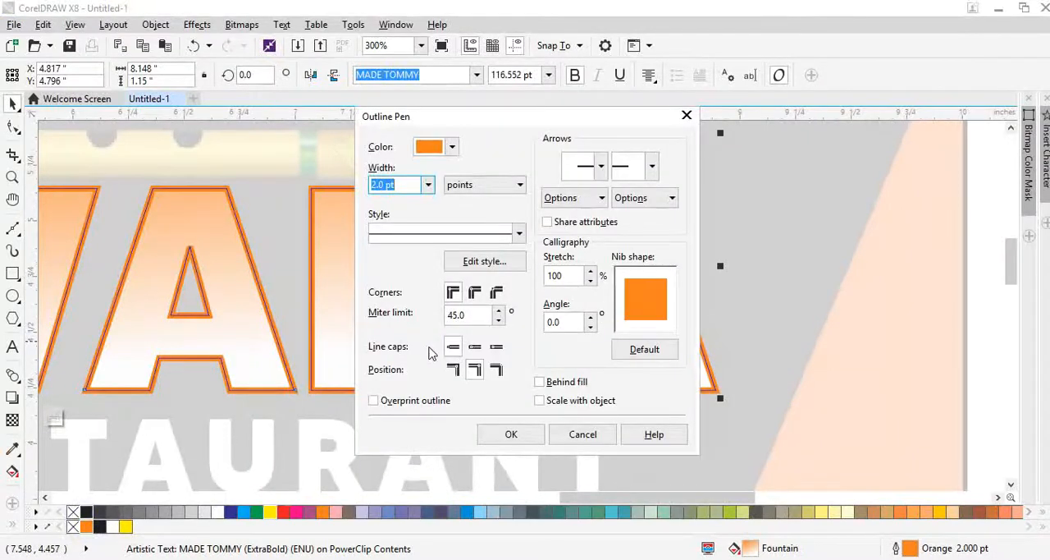
pyautogui.write('3')
pyautogui.click(558, 382)
pyautogui.click(550, 401)
pyautogui.click(508, 434)
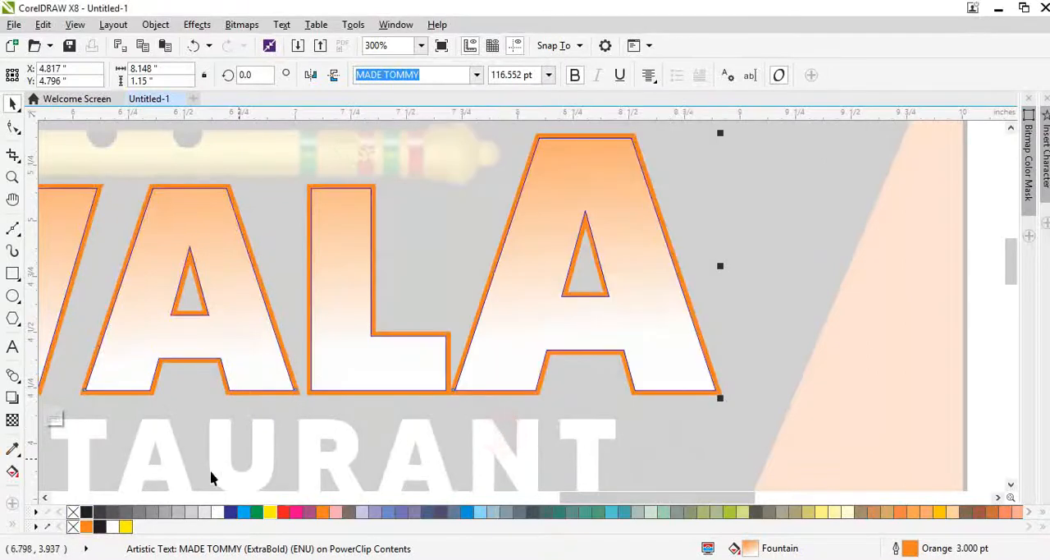
# Step: Darken the outline to brown C0 M36 Y59 K42, remove the copy's fill, and finish editing the PowerClip
pyautogui.keyDown('ctrl'); pyautogui.rightClick(99, 530); pyautogui.keyUp('ctrl')
pyautogui.keyDown('ctrl'); pyautogui.rightClick(99, 530); pyautogui.keyUp('ctrl')
pyautogui.keyDown('ctrl'); pyautogui.rightClick(99, 530); pyautogui.keyUp('ctrl')
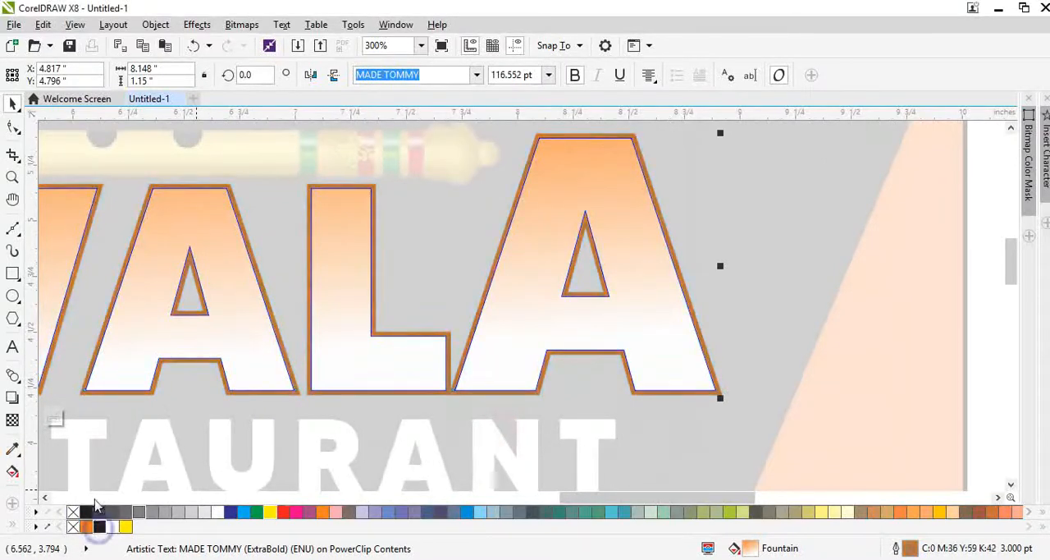
pyautogui.click(73, 527)
pyautogui.keyDown('ctrl'); pyautogui.click(393, 405); pyautogui.keyUp('ctrl')
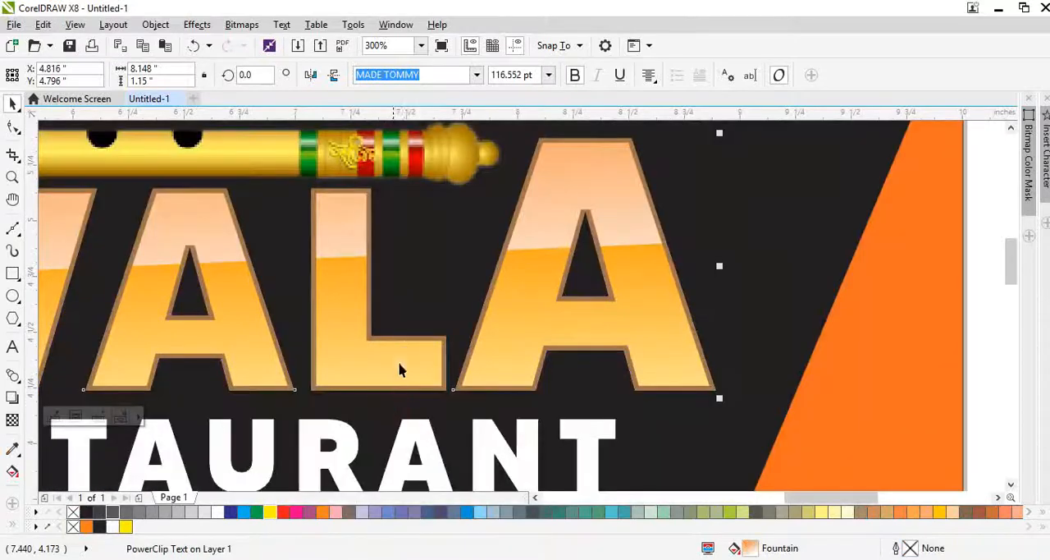
# Step: Reopen the BANSIWALA PowerClip contents and set the brown text outline's width to 5 pt
pyautogui.keyDown('ctrl'); pyautogui.click(404, 341); pyautogui.keyUp('ctrl')
pyautogui.scroll(2, 405, 341)
pyautogui.click(409, 348)
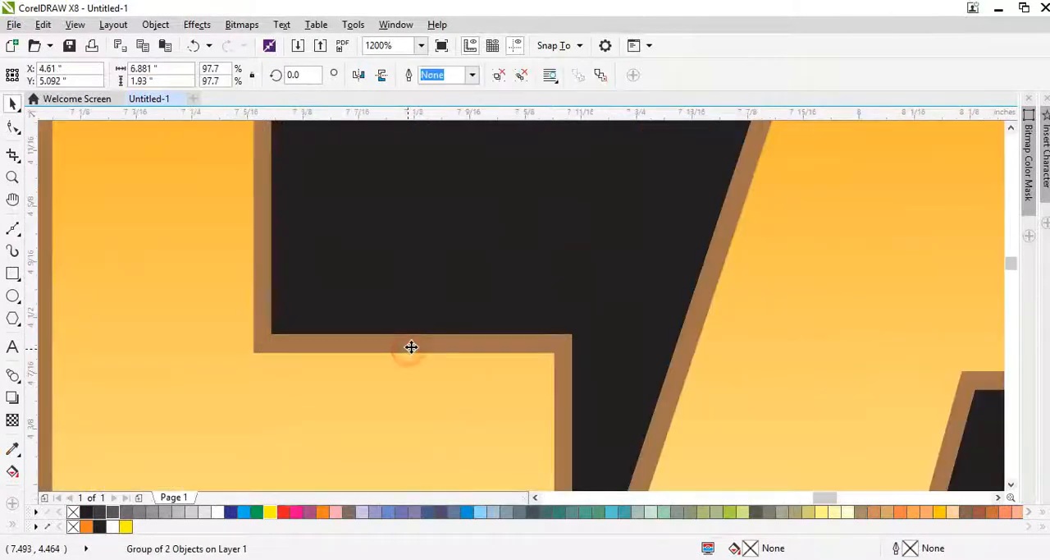
pyautogui.scroll(-3, 415, 349)
pyautogui.click(663, 364)
pyautogui.click(512, 293)
pyautogui.keyDown('ctrl'); pyautogui.click(531, 288); pyautogui.keyUp('ctrl')
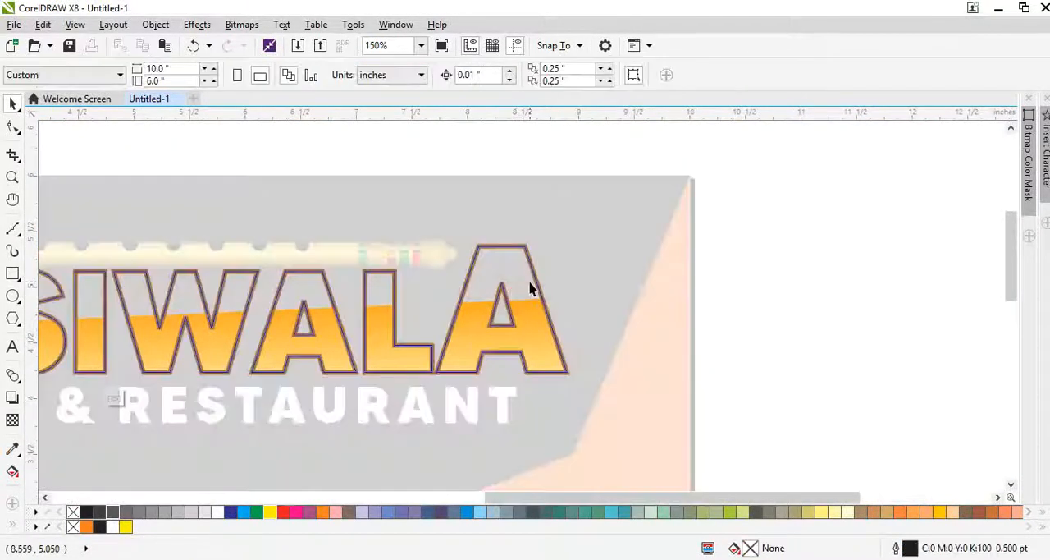
pyautogui.scroll(1, 550, 289)
pyautogui.click(550, 289)
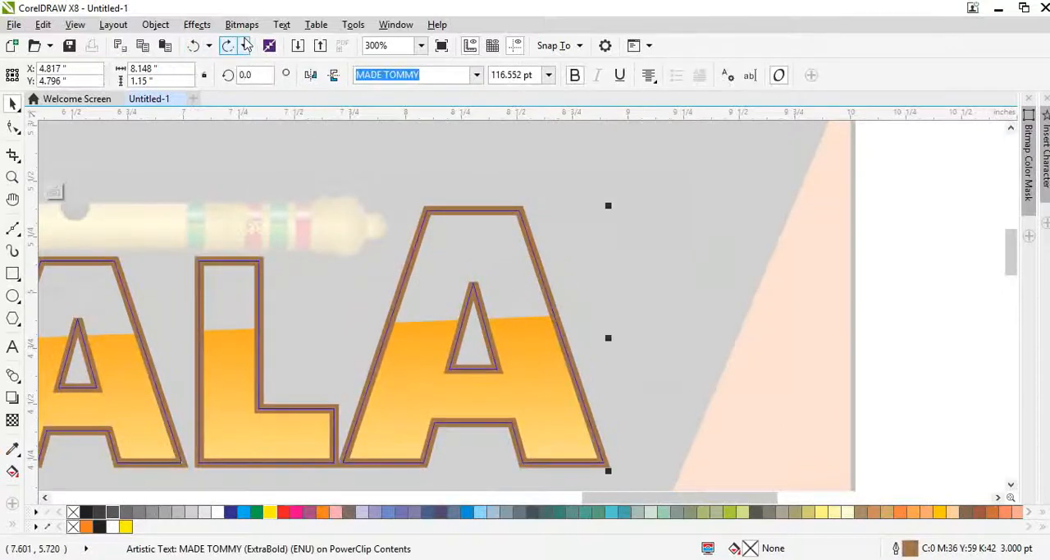
pyautogui.press('F12')
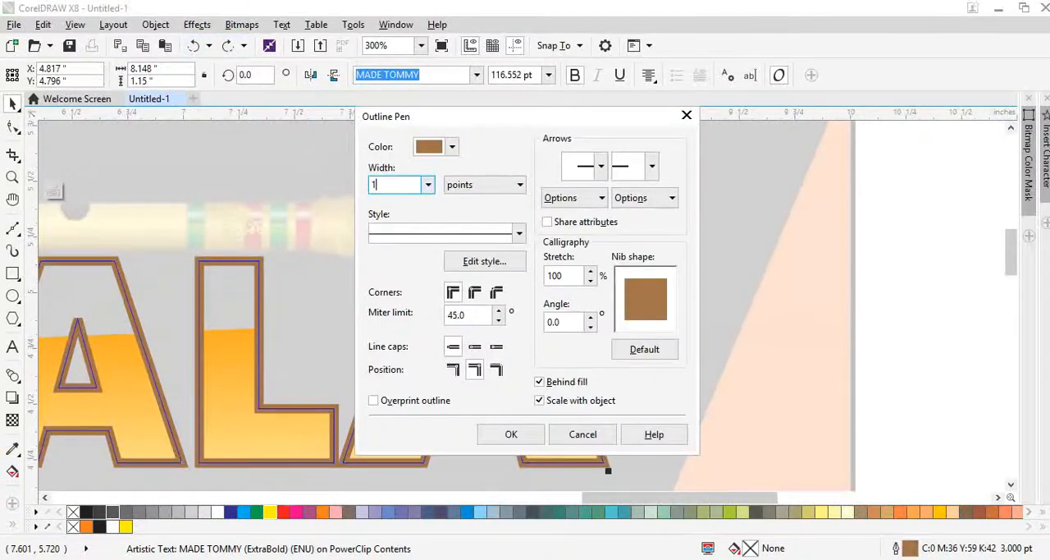
pyautogui.write('5')
pyautogui.press('Return')
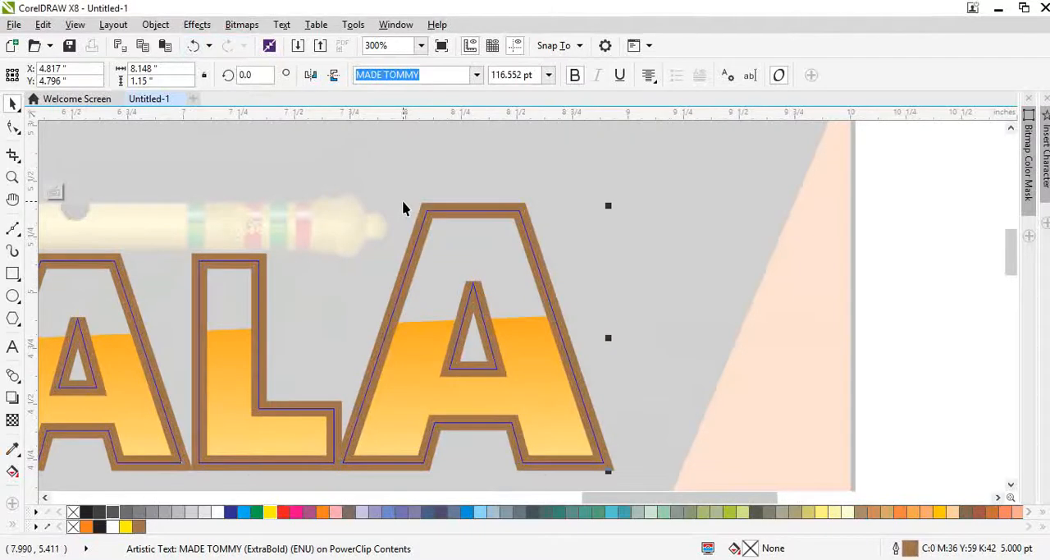
# Step: Convert the brown outline to a 300 dpi transparent CMYK bitmap, apply a 4-pixel Gaussian Blur, and finish editing the PowerClip
pyautogui.click(242, 25)
pyautogui.click(264, 42)
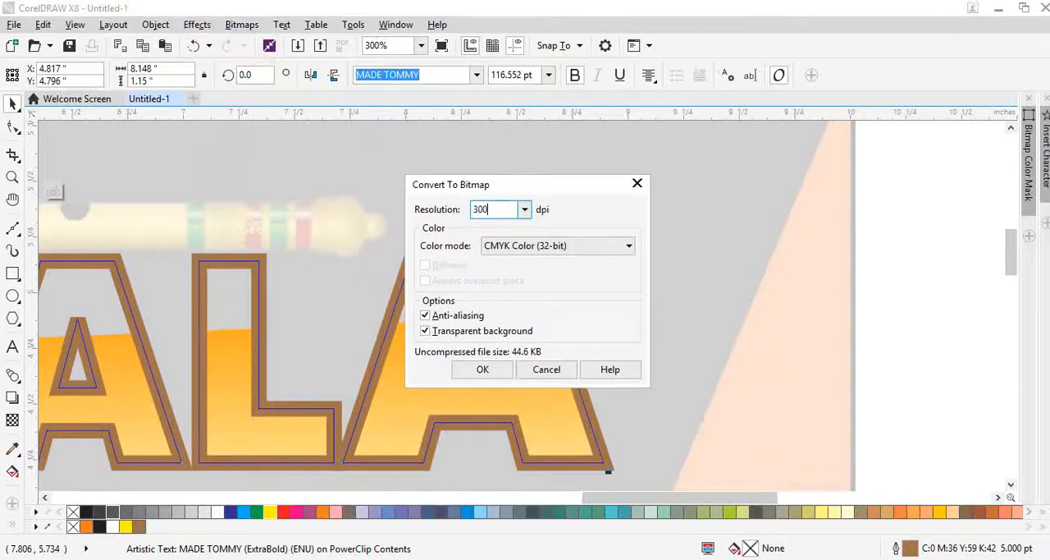
pyautogui.press('Return')
pyautogui.click(242, 25)
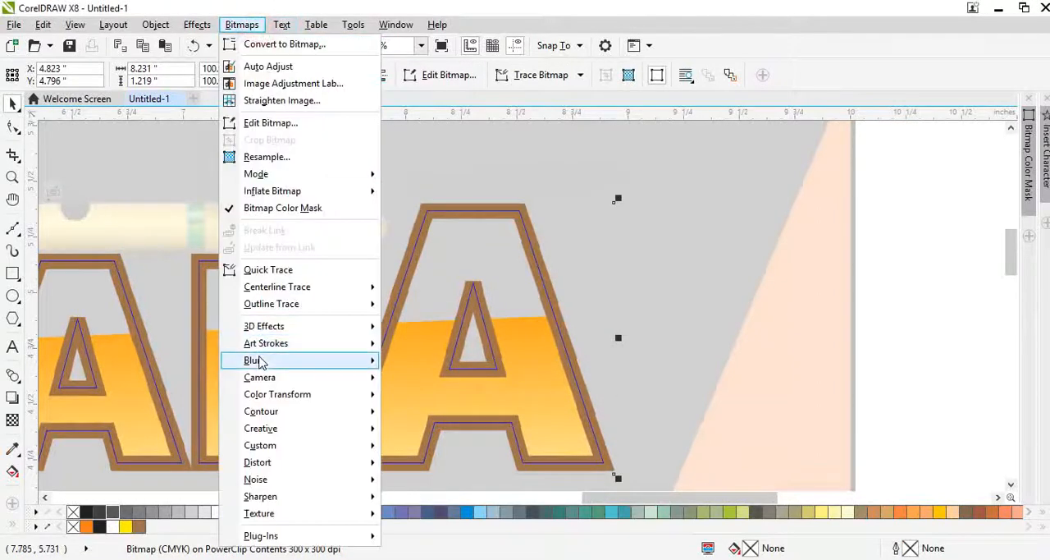
pyautogui.moveTo(257, 361)
pyautogui.click(406, 379)
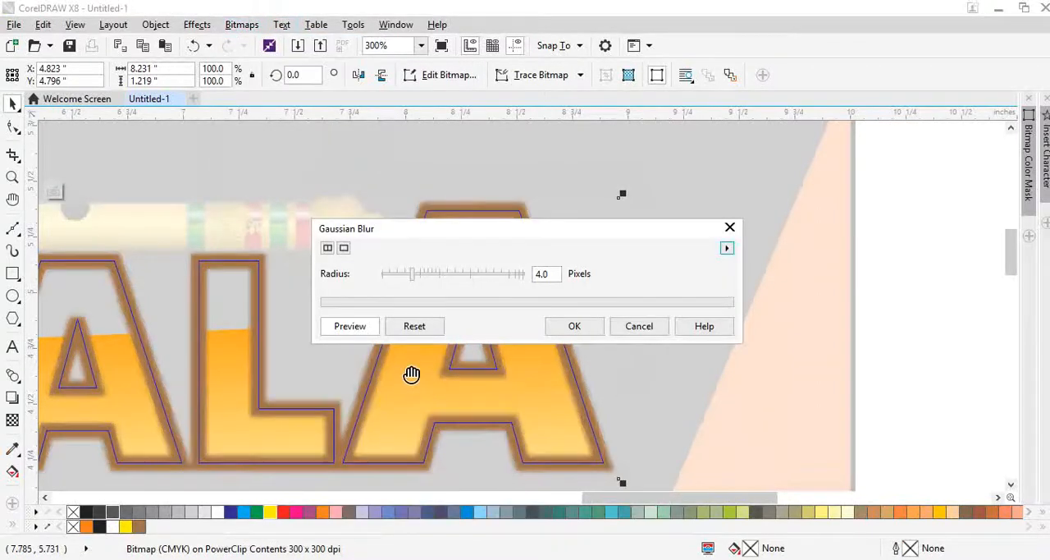
pyautogui.click(575, 327)
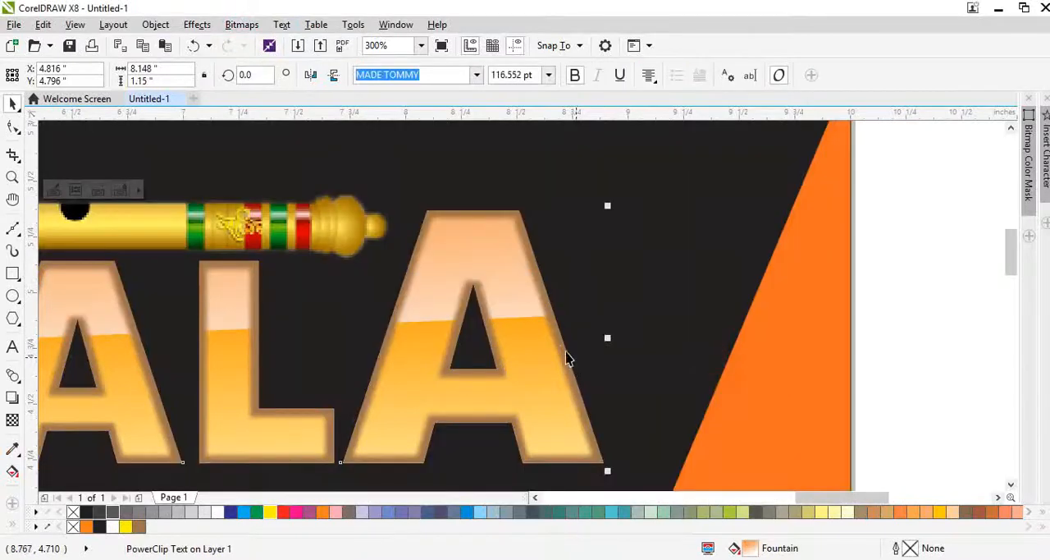
# Step: Set the brightness of the blurred outline bitmap inside the BANSIWALA PowerClip to 33 and its contrast to 11, and finish editing
pyautogui.scroll(2, 528, 237)
pyautogui.scroll(-2, 515, 276)
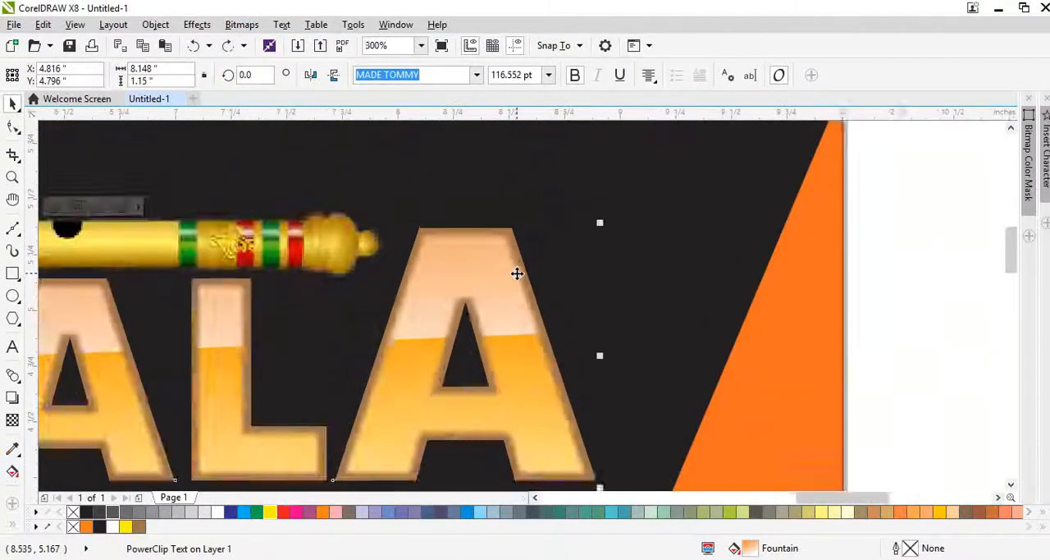
pyautogui.scroll(-2, 520, 274)
pyautogui.scroll(2, 276, 297)
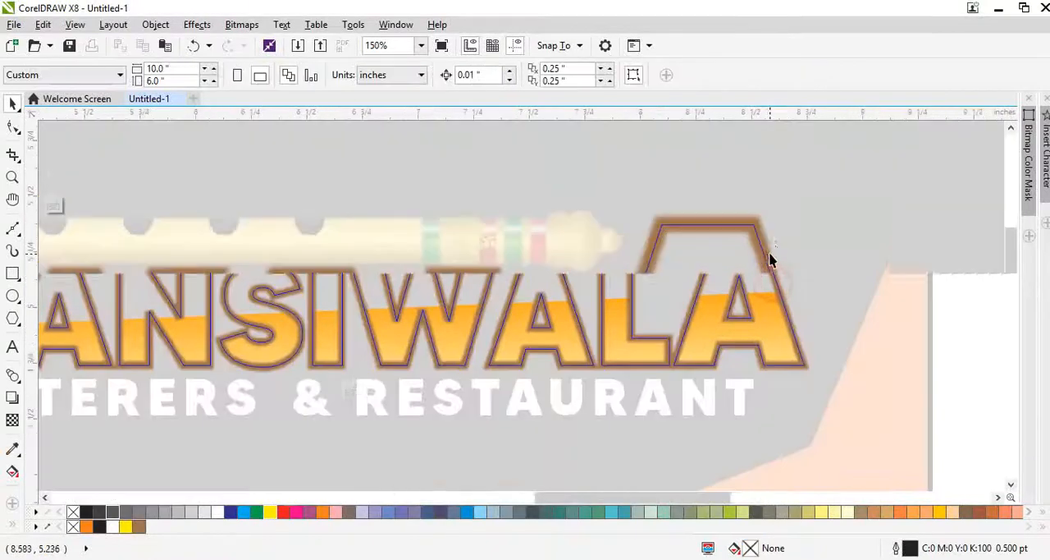
pyautogui.scroll(1, 769, 260)
pyautogui.hotkey('ctrl', 'b')
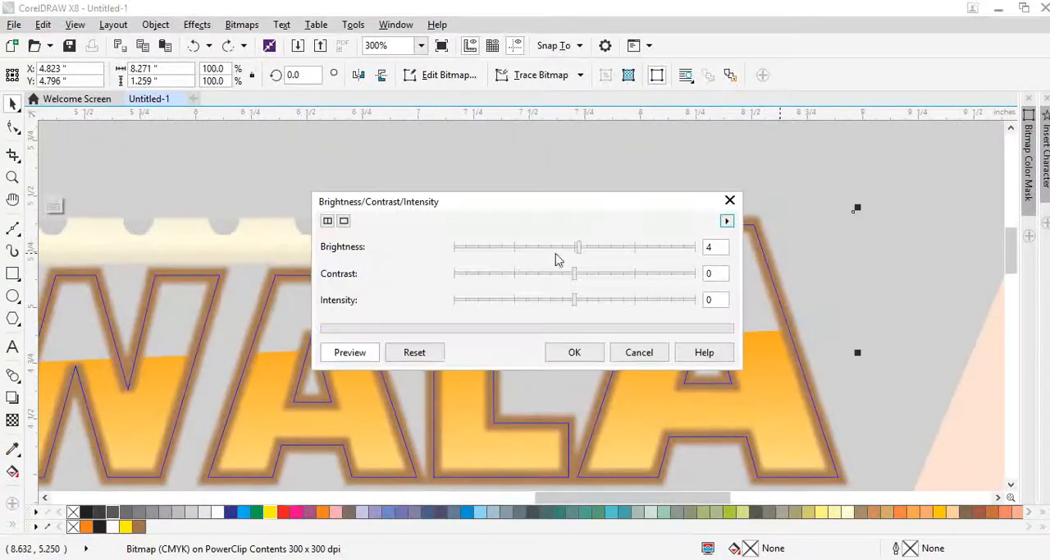
pyautogui.click(617, 247)
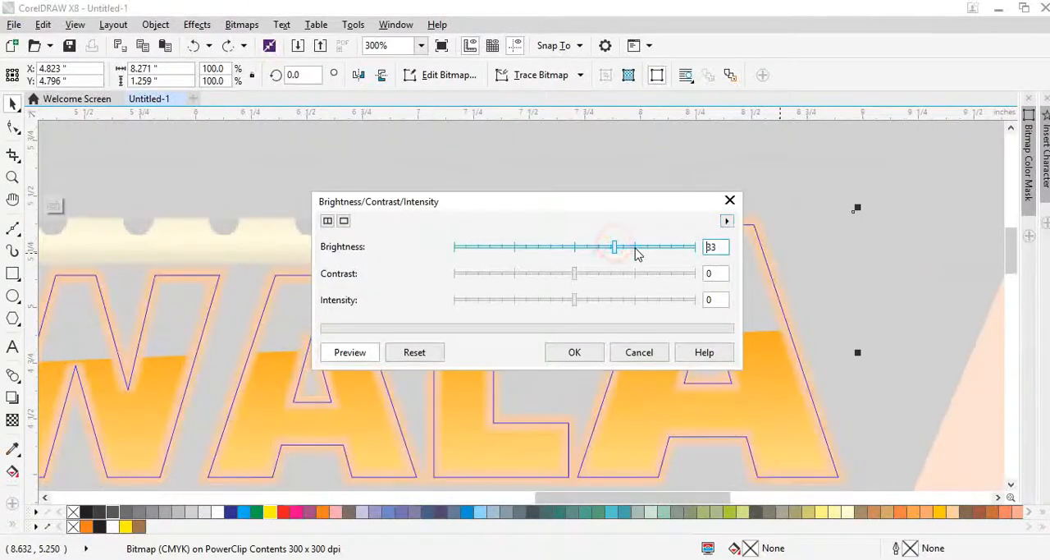
pyautogui.click(587, 277)
pyautogui.click(576, 353)
pyautogui.click(971, 276)
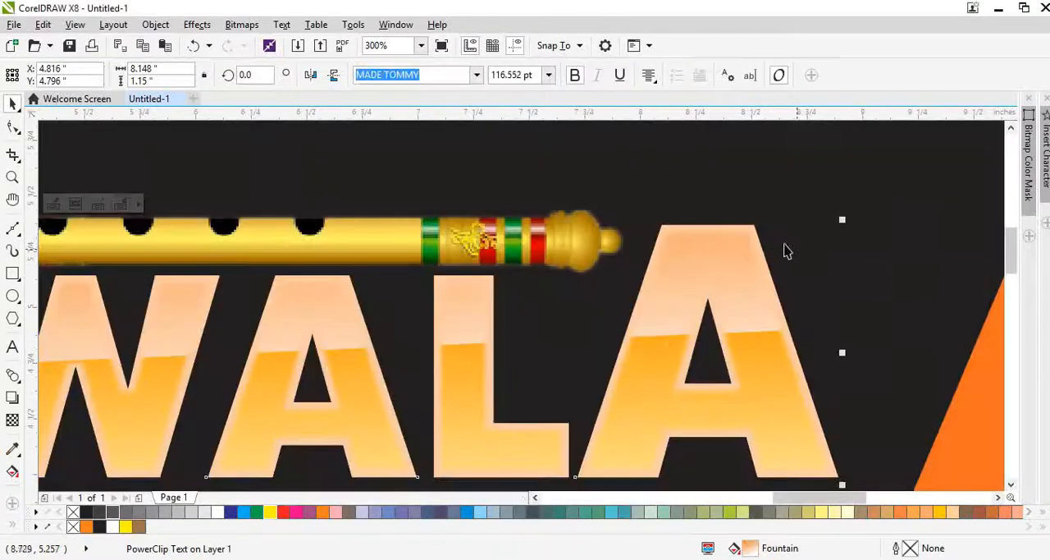
# Step: Reopen the BANSIWALA PowerClip, apply the same Brightness/Contrast adjustment to the outline bitmap again to whiten it, and finish editing
pyautogui.scroll(1, 752, 235)
pyautogui.keyDown('ctrl'); pyautogui.click(750, 235); pyautogui.keyUp('ctrl')
pyautogui.click(748, 223)
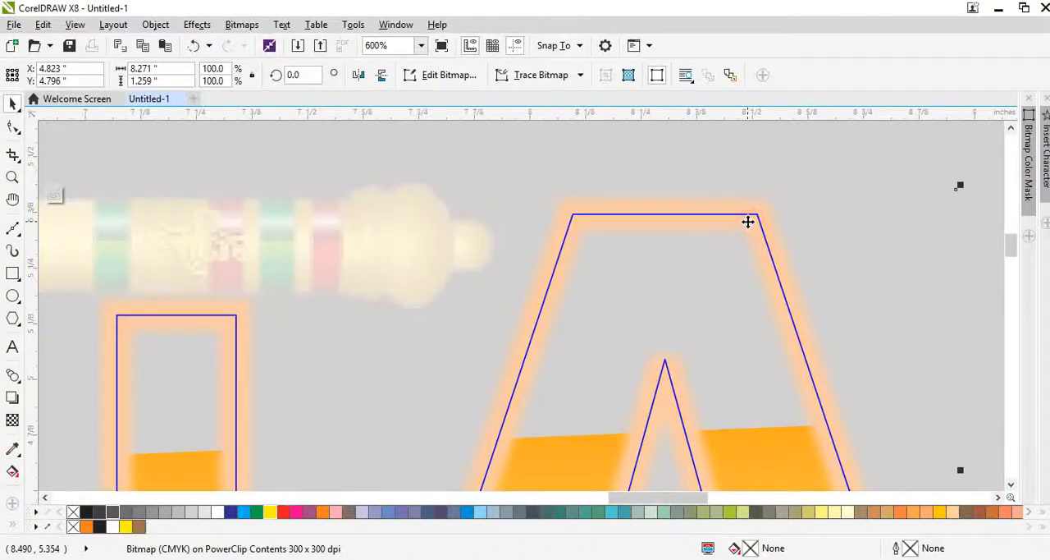
pyautogui.hotkey('ctrl', 'b')
pyautogui.click(585, 351)
pyautogui.keyDown('ctrl'); pyautogui.click(846, 173); pyautogui.keyUp('ctrl')
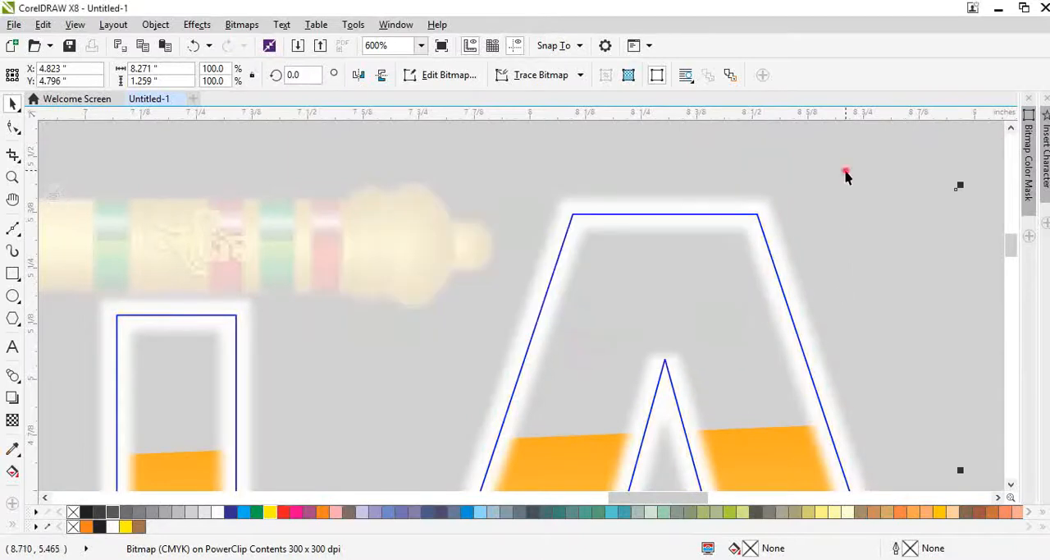
pyautogui.scroll(-2, 720, 227)
pyautogui.scroll(1, 718, 259)
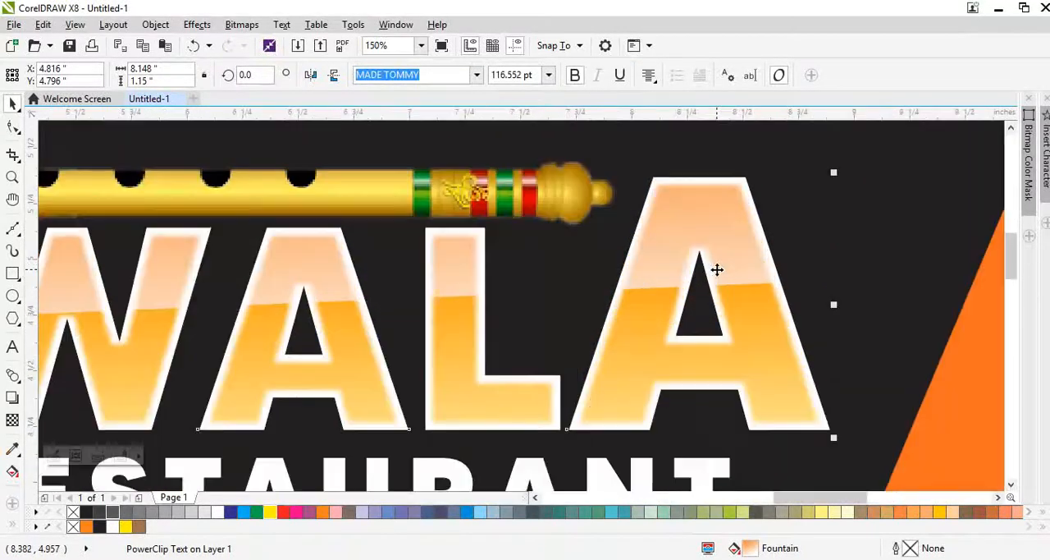
pyautogui.scroll(1, 718, 270)
pyautogui.scroll(-1, 720, 282)
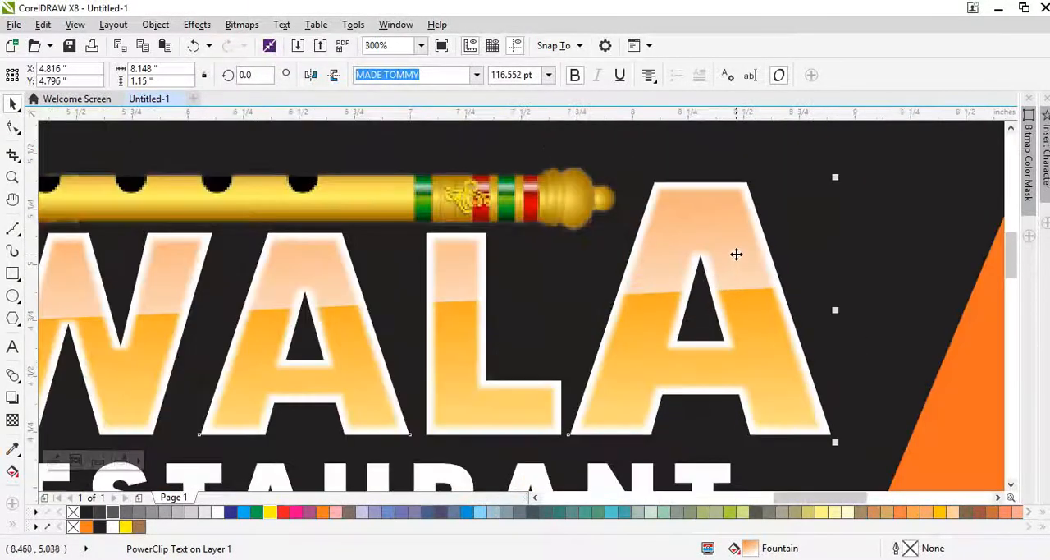
# Step: Reopen the BANSIWALA PowerClip and duplicate the white outline bitmap in place
pyautogui.keyDown('ctrl'); pyautogui.click(738, 248); pyautogui.keyUp('ctrl')
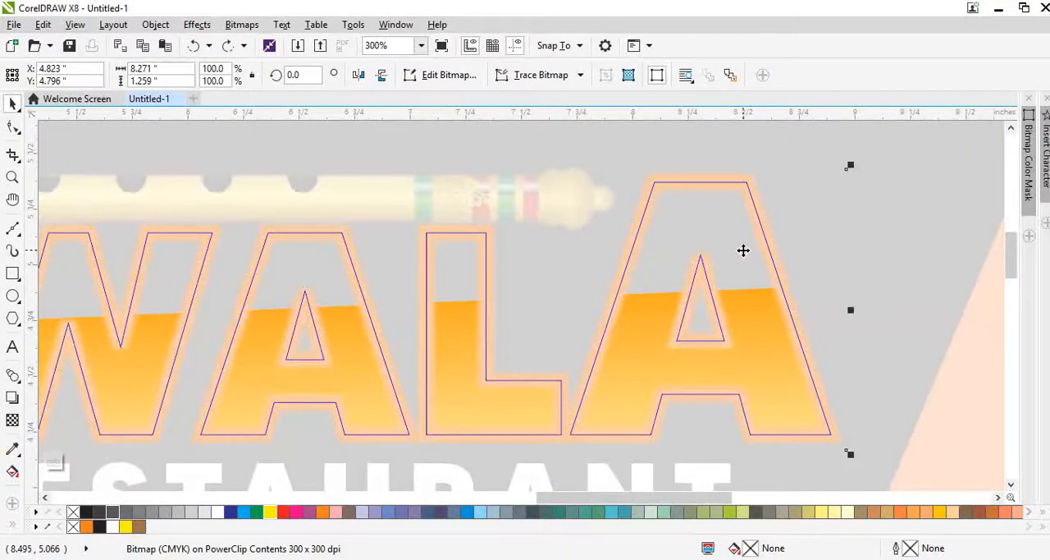
pyautogui.click(804, 241)
pyautogui.moveTo(784, 289); pyautogui.dragTo(792, 252)
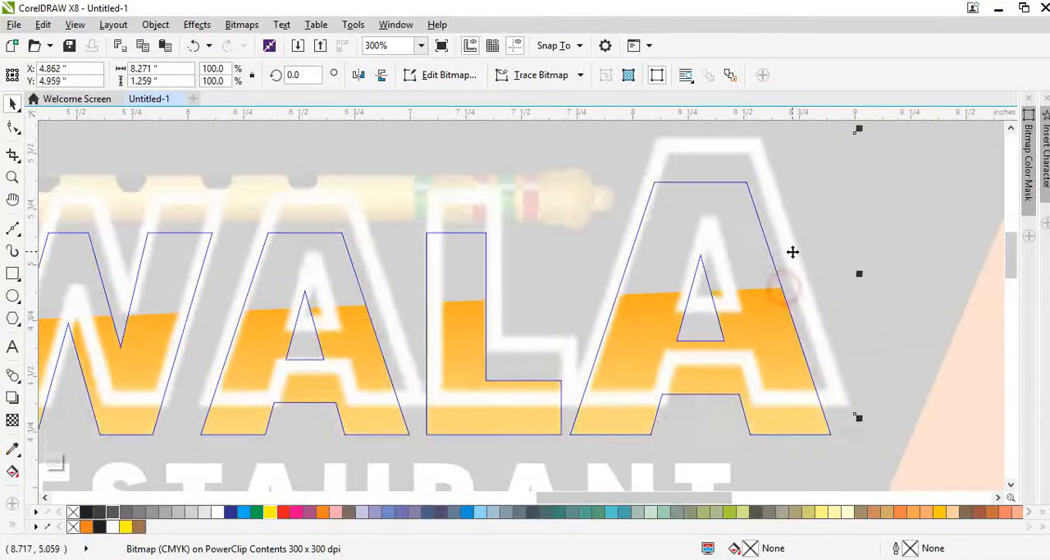
pyautogui.hotkey('ctrl', 'z')
pyautogui.press('KP_Add')
pyautogui.scroll(-2, 792, 252)
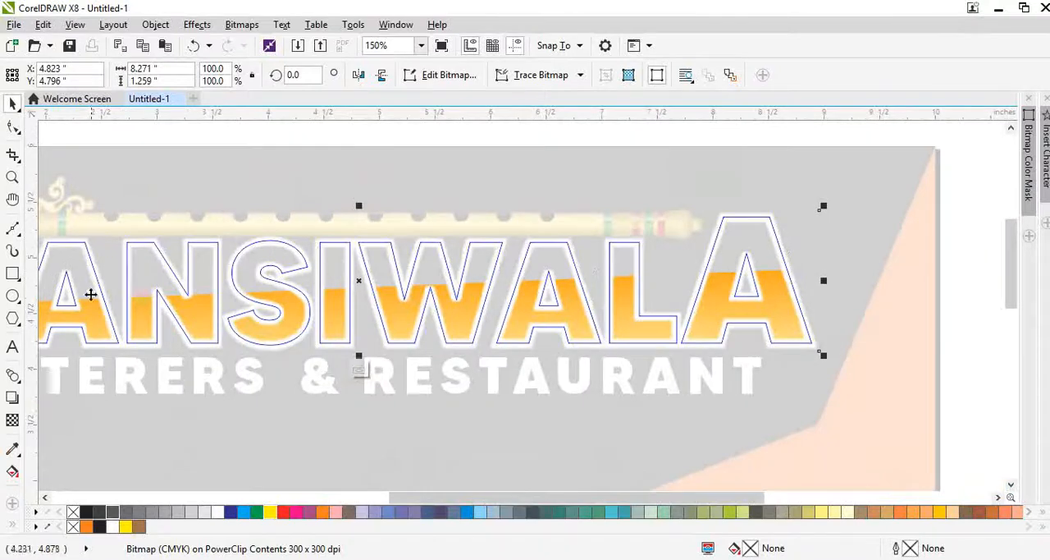
# Step: Darken the duplicated outline bitmap with brightness -59 and contrast -22
pyautogui.click(12, 419)
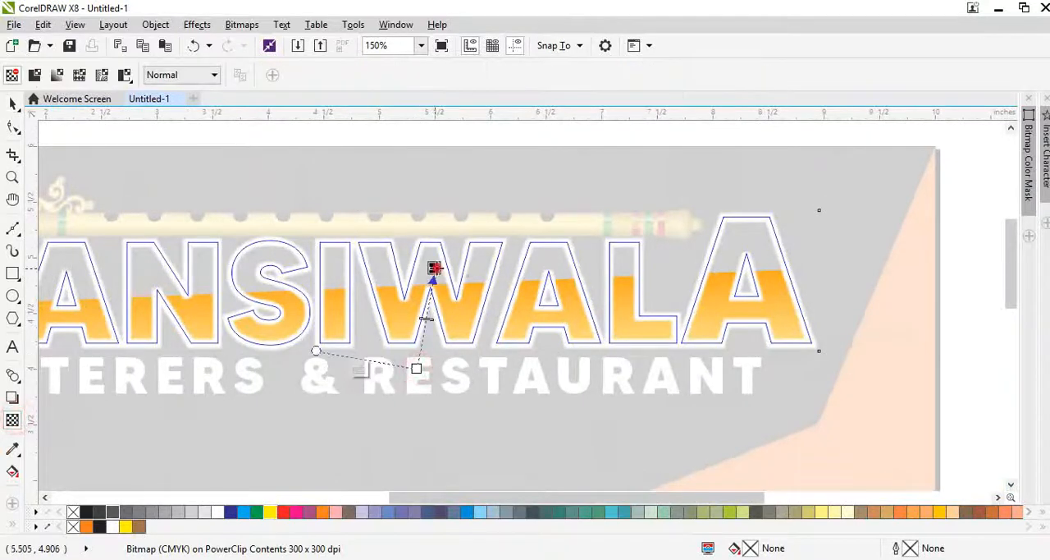
pyautogui.press('space')
pyautogui.hotkey('ctrl', 'b')
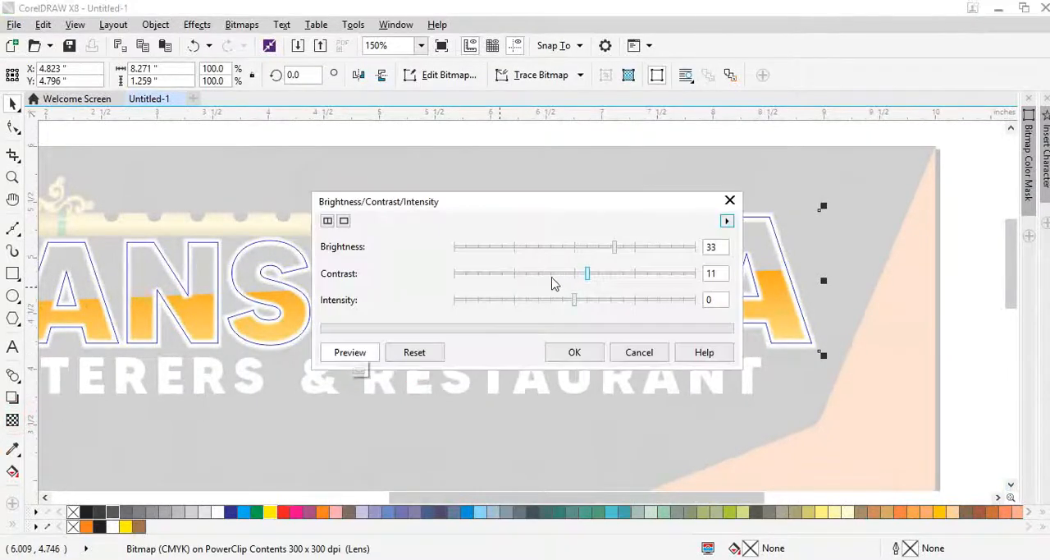
pyautogui.click(549, 274)
pyautogui.click(533, 249)
pyautogui.click(502, 248)
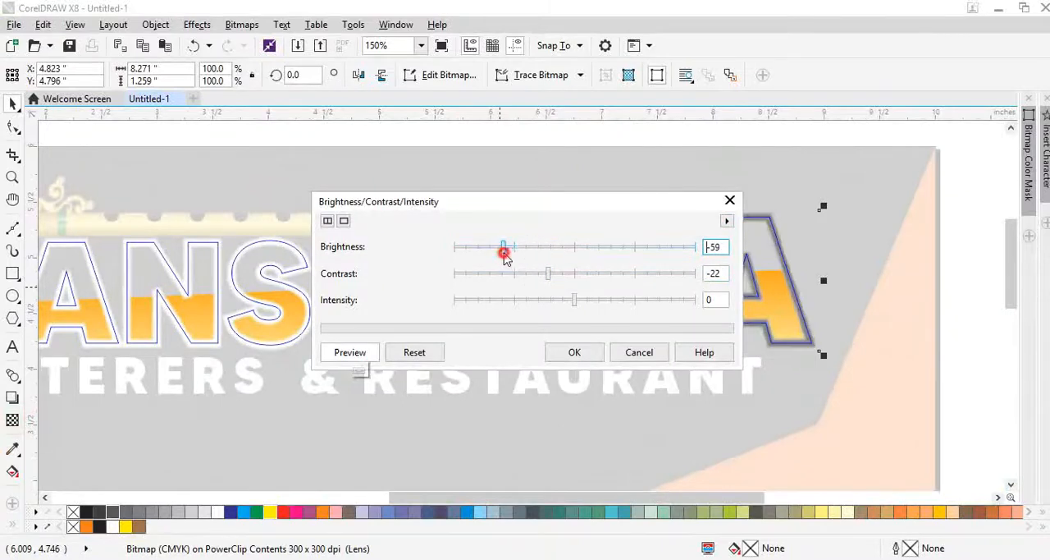
pyautogui.click(570, 352)
# Step: Fade the left part of the darkened outline copy with a linear transparency and finish editing the PowerClip
pyautogui.press('space')
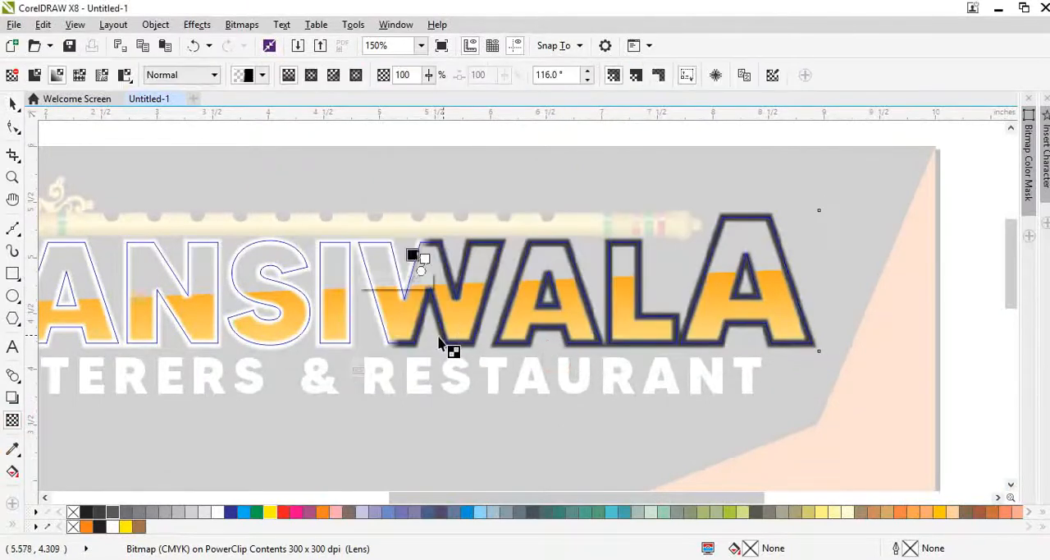
pyautogui.press('space')
pyautogui.keyDown('ctrl'); pyautogui.click(428, 431); pyautogui.keyUp('ctrl')
pyautogui.scroll(2, 412, 319)
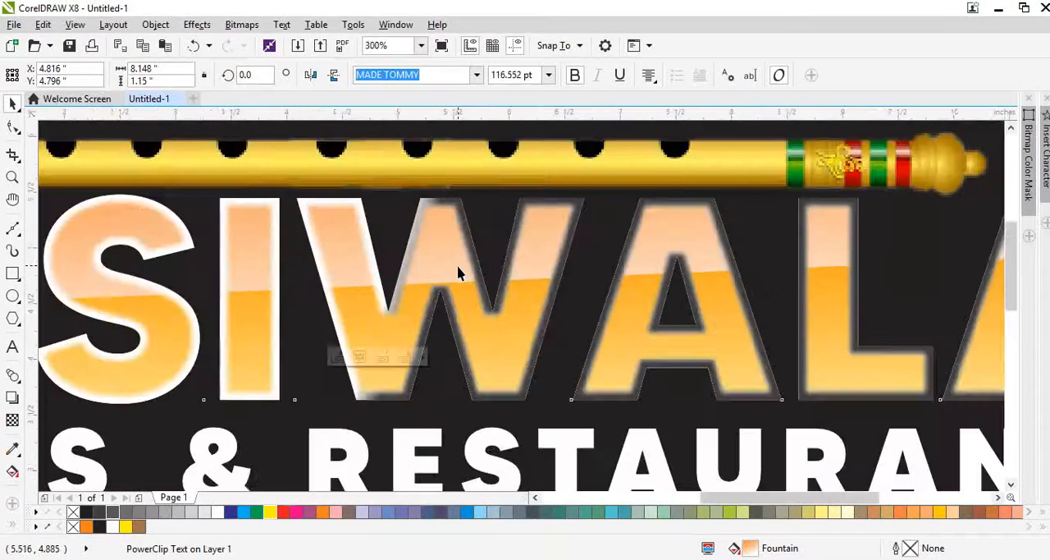
pyautogui.scroll(-2, 457, 267)
# Step: Reopen the PowerClip contents and undo the outline copy's transparency and darkening
pyautogui.keyDown('ctrl'); pyautogui.click(788, 217); pyautogui.keyUp('ctrl')
pyautogui.click(789, 214)
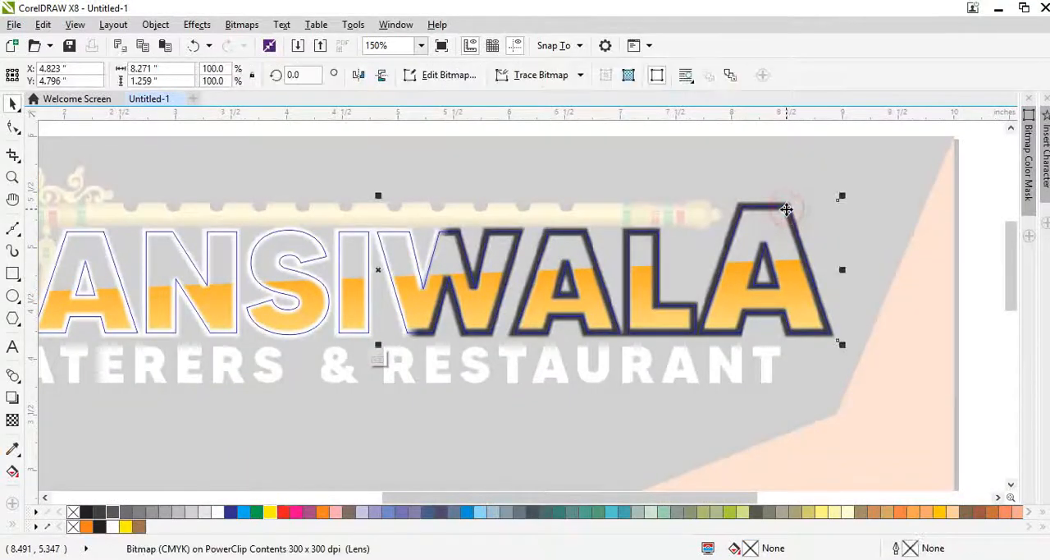
pyautogui.hotkey('ctrl', 'z')
pyautogui.keyDown('ctrl'); pyautogui.click(780, 218); pyautogui.keyUp('ctrl')
pyautogui.click(669, 229)
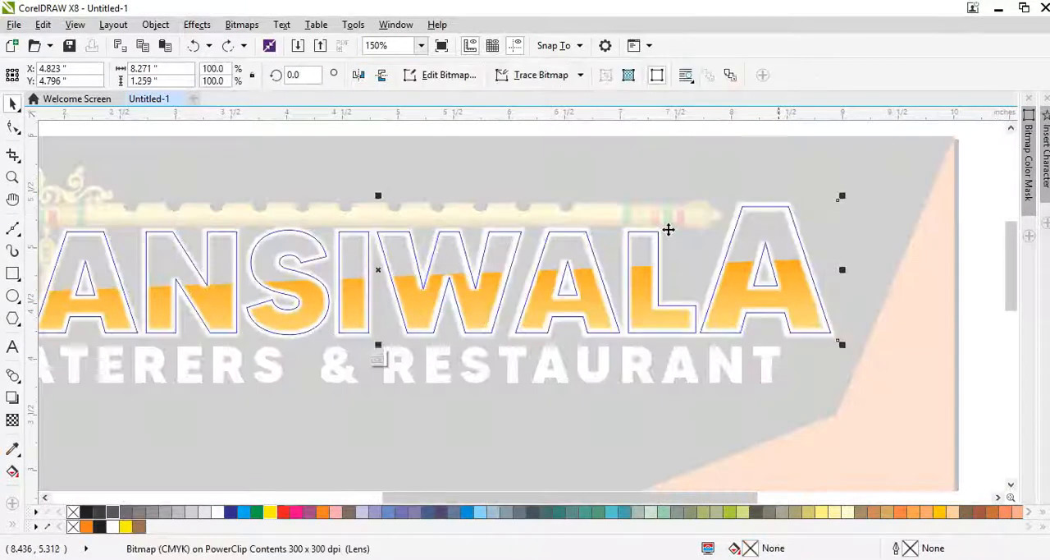
# Step: Give the outline copy a vertical linear transparency running along the height of the letters
pyautogui.press('t')
pyautogui.moveTo(365, 235); pyautogui.dragTo(366, 326)
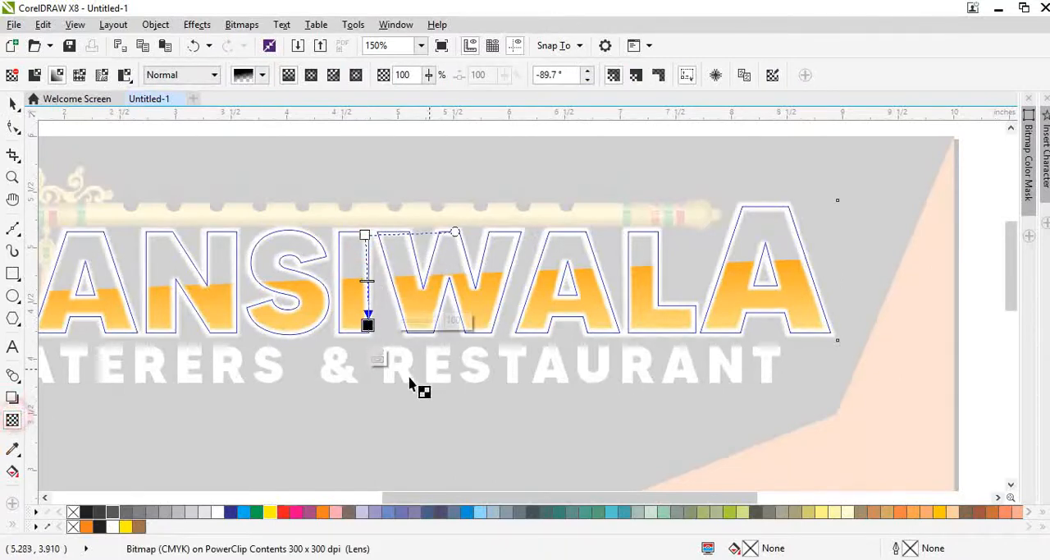
pyautogui.press('space')
# Step: Set the outline copy's brightness to -32 and contrast to -22, and finish editing the PowerClip
pyautogui.hotkey('ctrl', 'b')
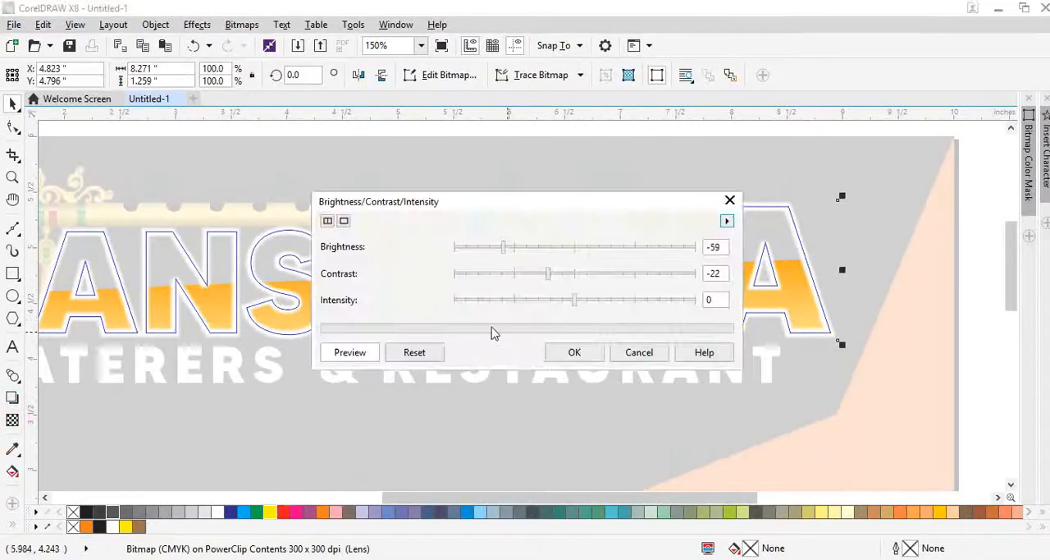
pyautogui.click(565, 247)
pyautogui.click(552, 248)
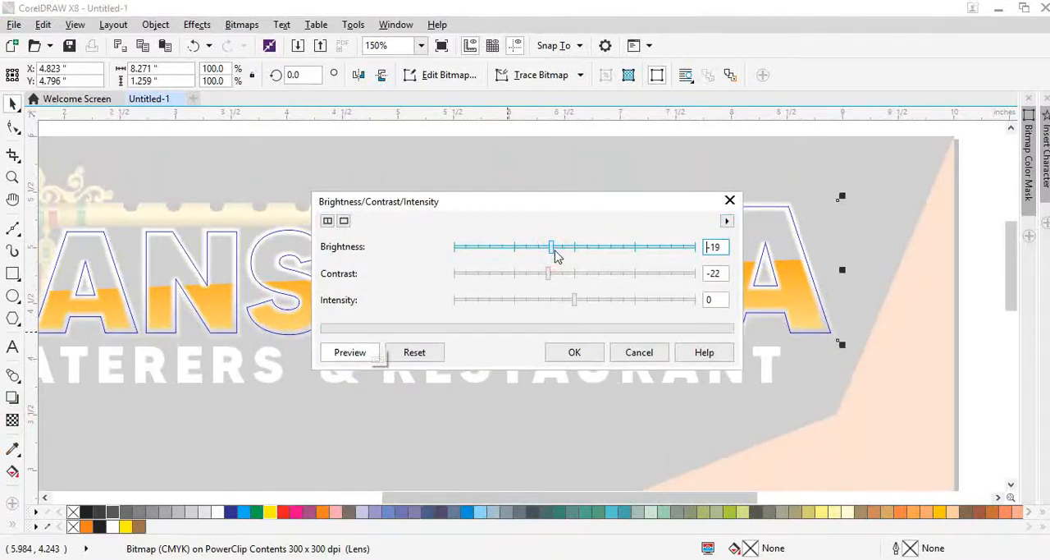
pyautogui.click(574, 352)
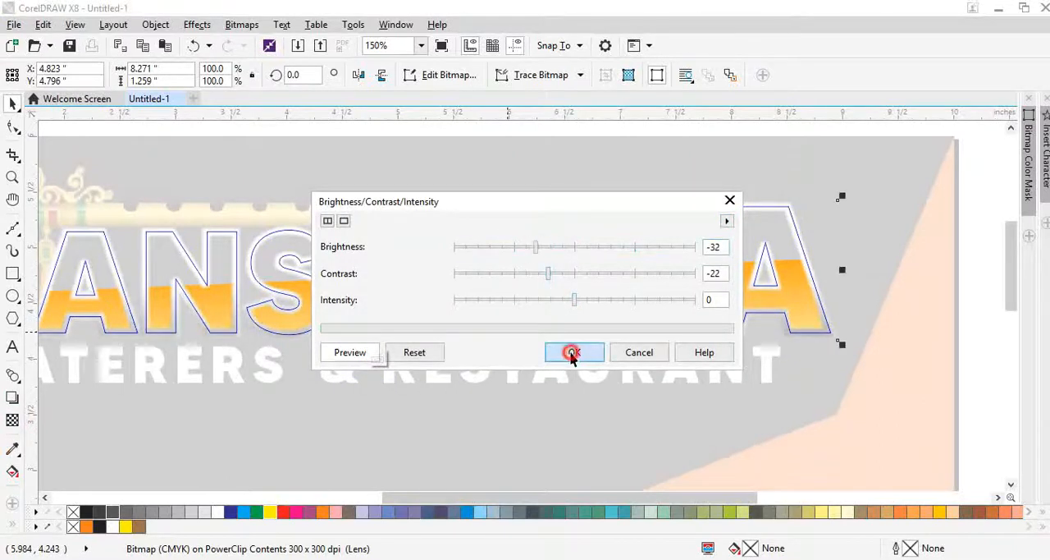
pyautogui.press('F3')
pyautogui.press('F4')
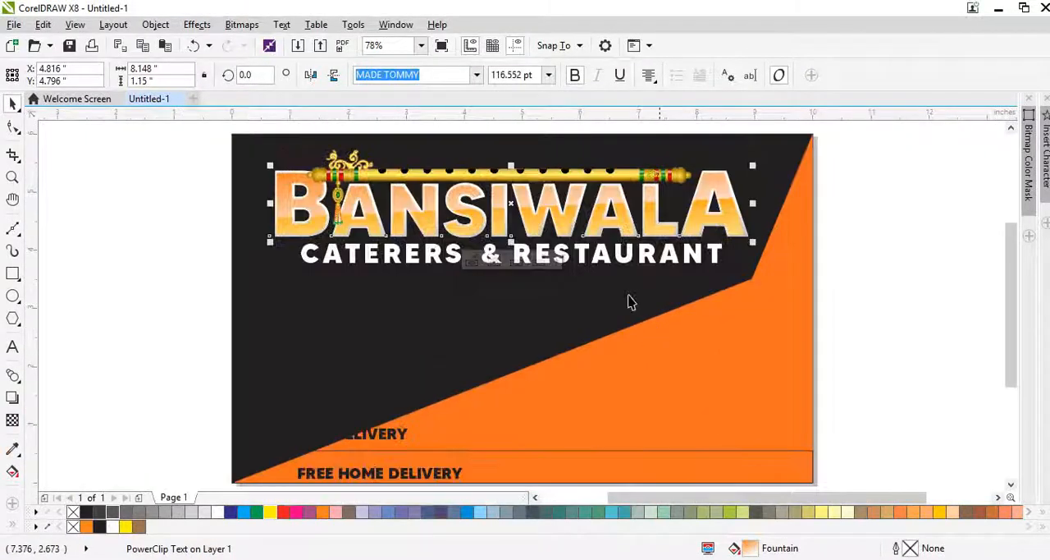
# Step: Examine the shaded edges of the BANSIWALA lettering up close and try moving the heading text upward
pyautogui.scroll(2, 570, 202)
pyautogui.scroll(3, 569, 203)
pyautogui.click(573, 204)
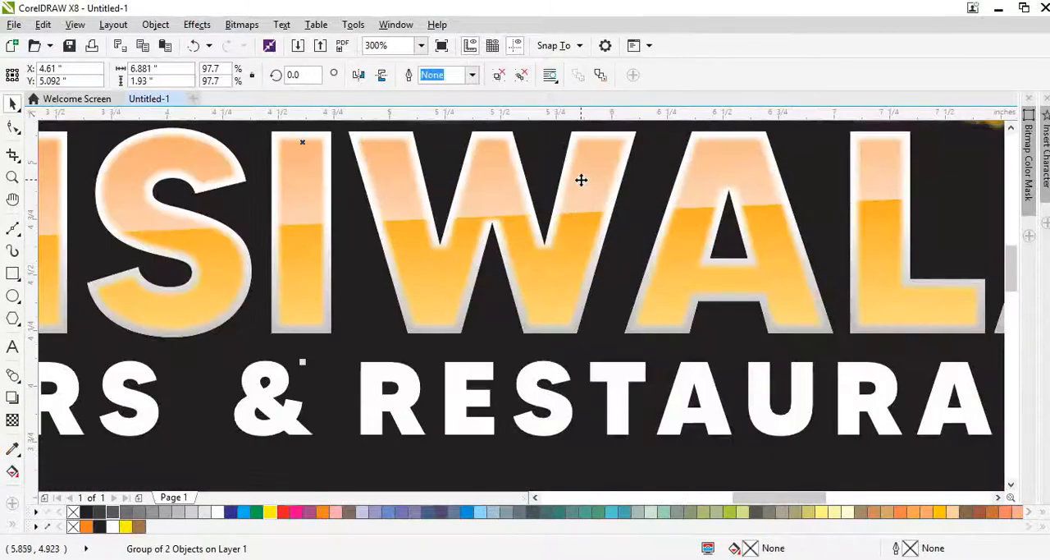
pyautogui.scroll(-3, 581, 180)
pyautogui.scroll(4, 594, 162)
pyautogui.moveTo(585, 203); pyautogui.dragTo(600, 168)
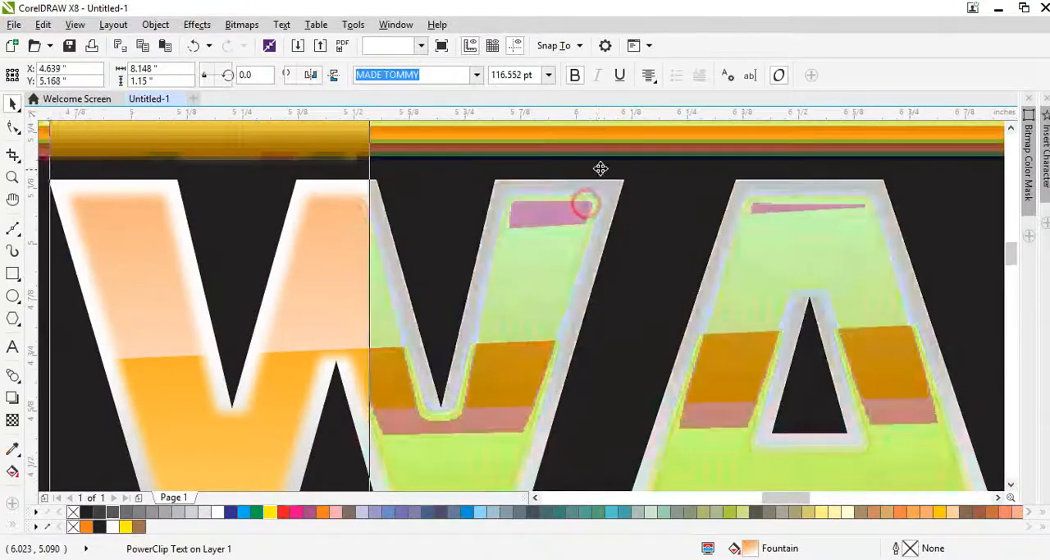
pyautogui.scroll(-4, 603, 203)
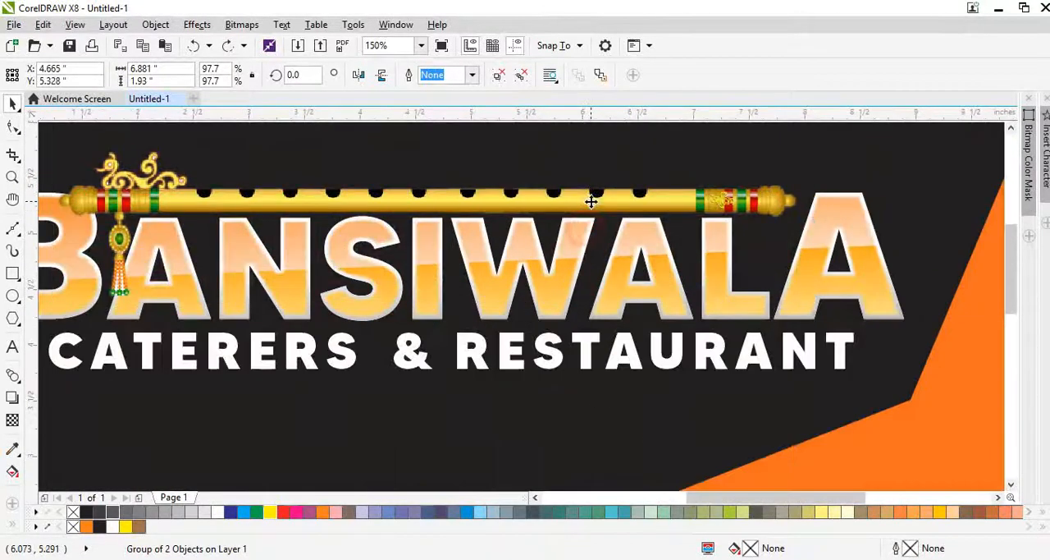
pyautogui.scroll(2, 853, 198)
# Step: Select the shaded outline bitmap inside the BANSIWALA heading and leave the heading's text editing mode
pyautogui.click(858, 200)
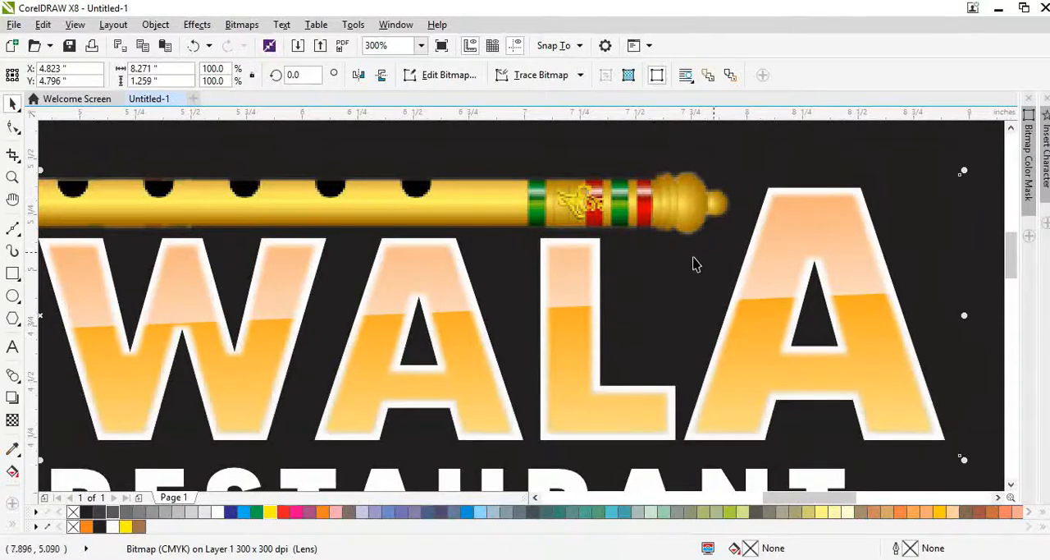
pyautogui.scroll(-1, 694, 263)
pyautogui.scroll(1, 826, 236)
pyautogui.click(854, 236)
pyautogui.doubleClick(731, 227)
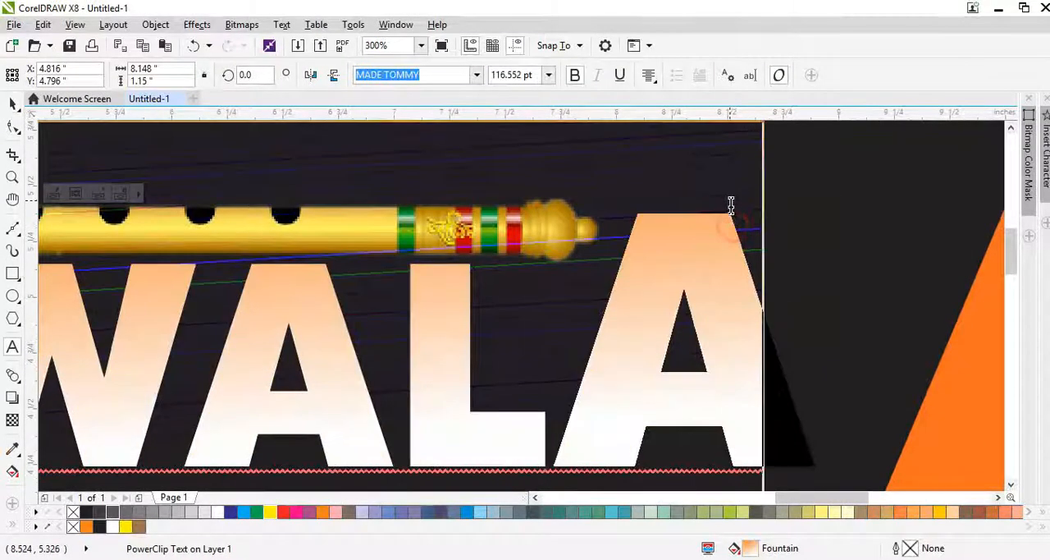
pyautogui.scroll(-1, 715, 268)
pyautogui.scroll(1, 722, 246)
# Step: Undo the outline bitmap's move and set its brightness to -6 and contrast to -22
pyautogui.click(723, 239)
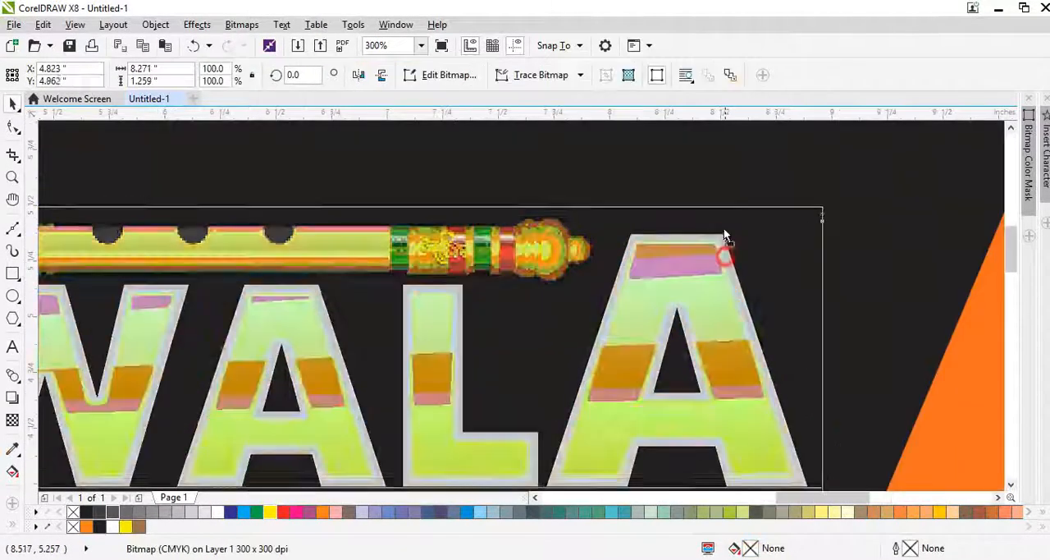
pyautogui.hotkey('ctrl', 'z')
pyautogui.hotkey('ctrl', 'b')
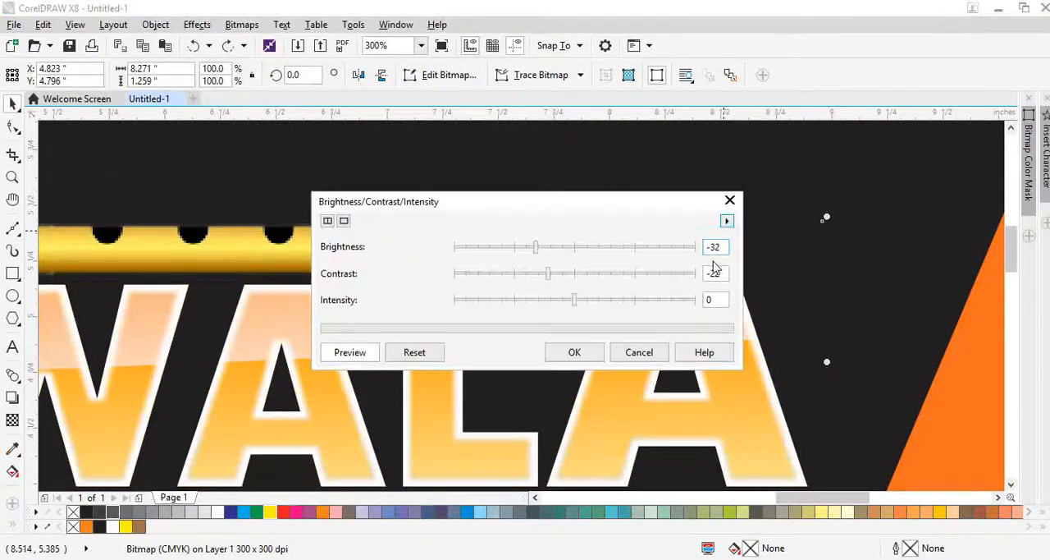
pyautogui.click(566, 247)
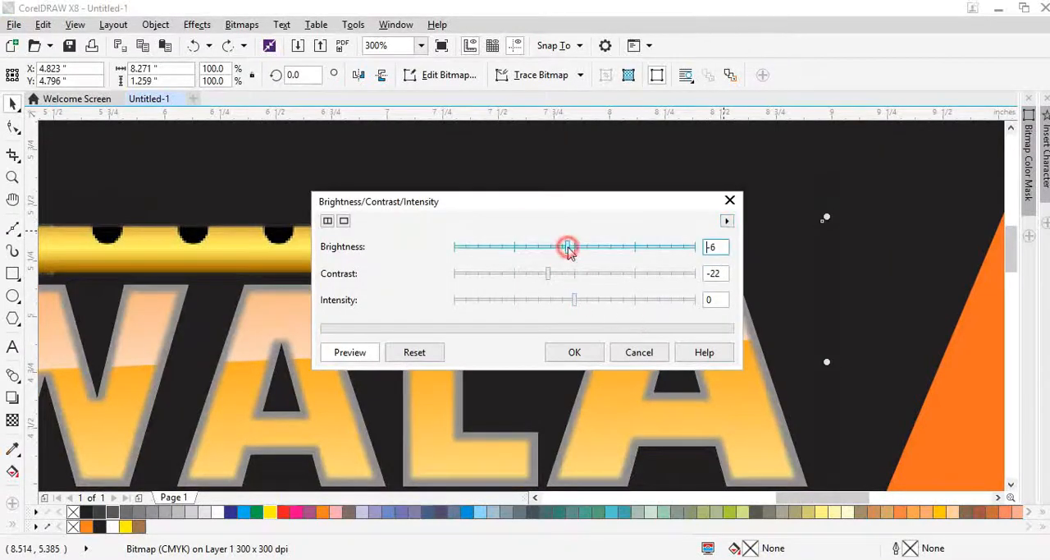
pyautogui.click(578, 352)
# Step: Scale the CATERERS & RESTAURANT line down to about 7.08 in wide, centred under the BANSIWALA heading
pyautogui.scroll(-2, 743, 212)
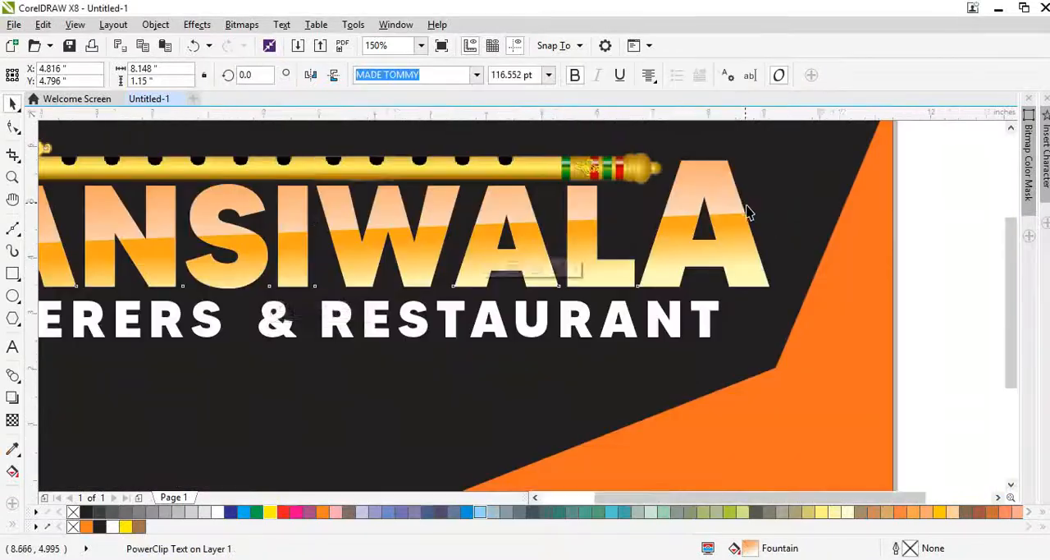
pyautogui.scroll(1, 396, 239)
pyautogui.scroll(-1, 395, 245)
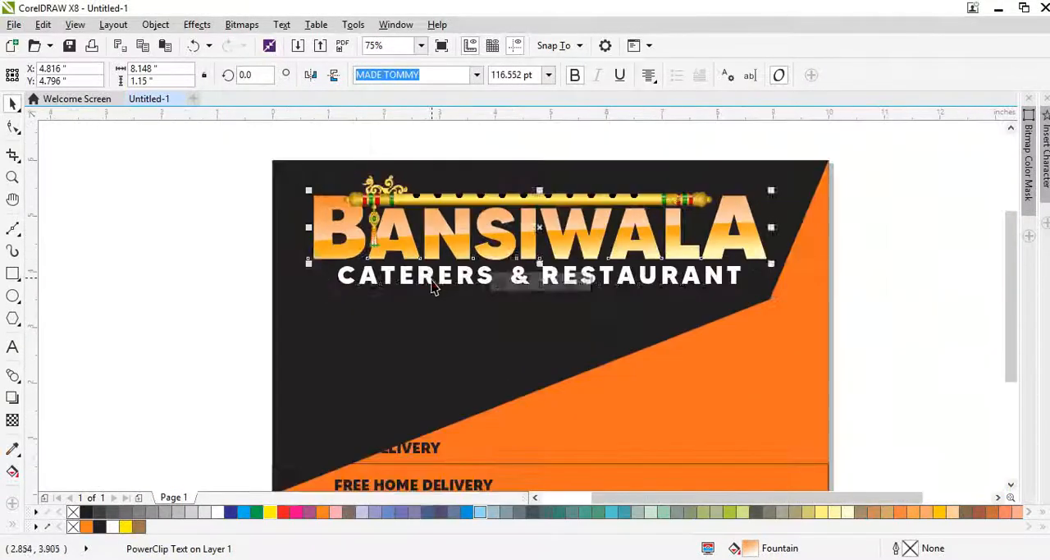
pyautogui.click(433, 280)
pyautogui.moveTo(751, 294); pyautogui.dragTo(724, 307)
pyautogui.scroll(-1, 345, 308)
pyautogui.scroll(3, 348, 309)
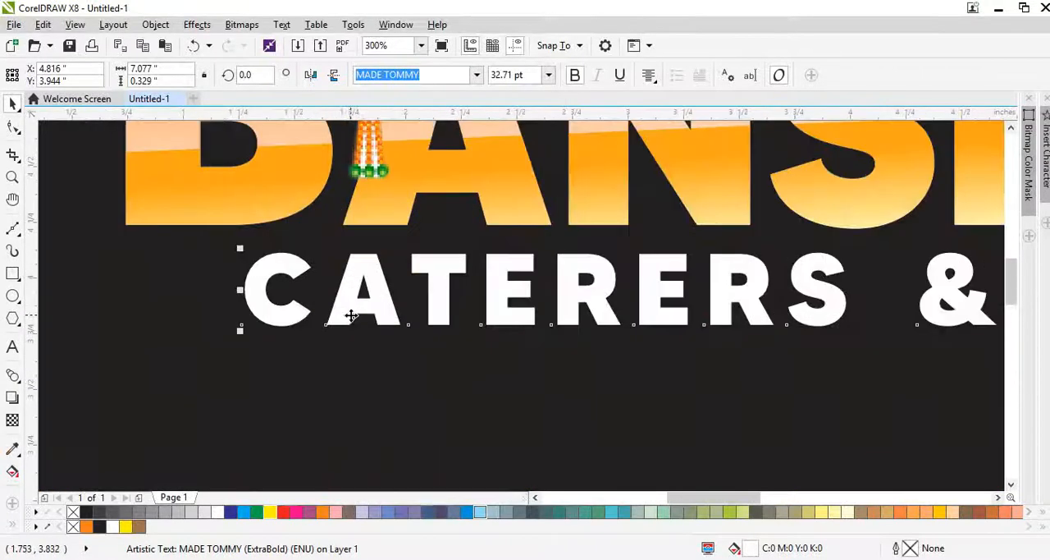
# Step: Duplicate the CATERERS & RESTAURANT line below itself and replace the copy's text with a single period
pyautogui.moveTo(351, 316); pyautogui.dragTo(338, 403)
pyautogui.rightClick(337, 403)
pyautogui.press('F8')
pyautogui.press('Delete')
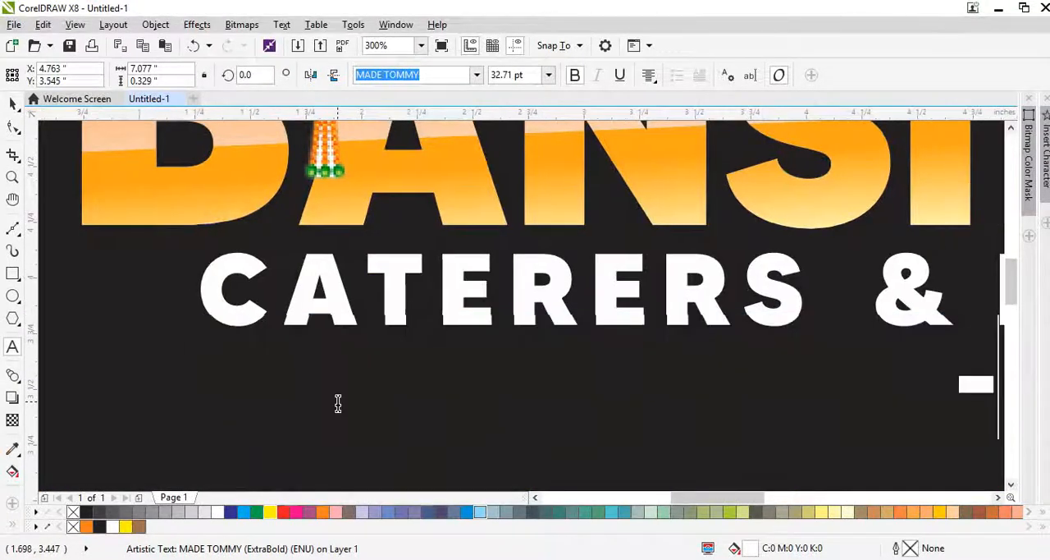
pyautogui.hotkey('ctrl', 'a')
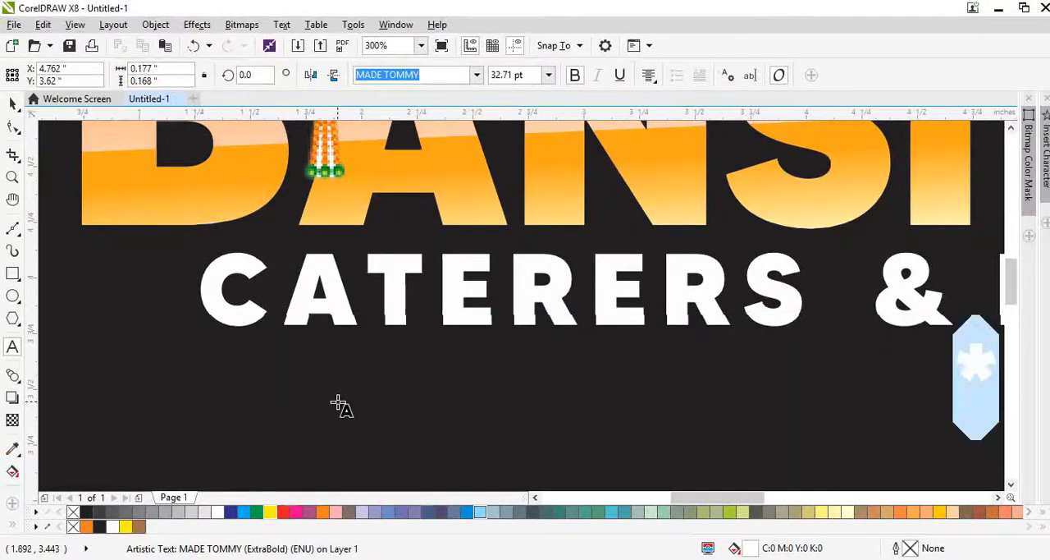
pyautogui.write('+')
pyautogui.hotkey('ctrl', 'a')
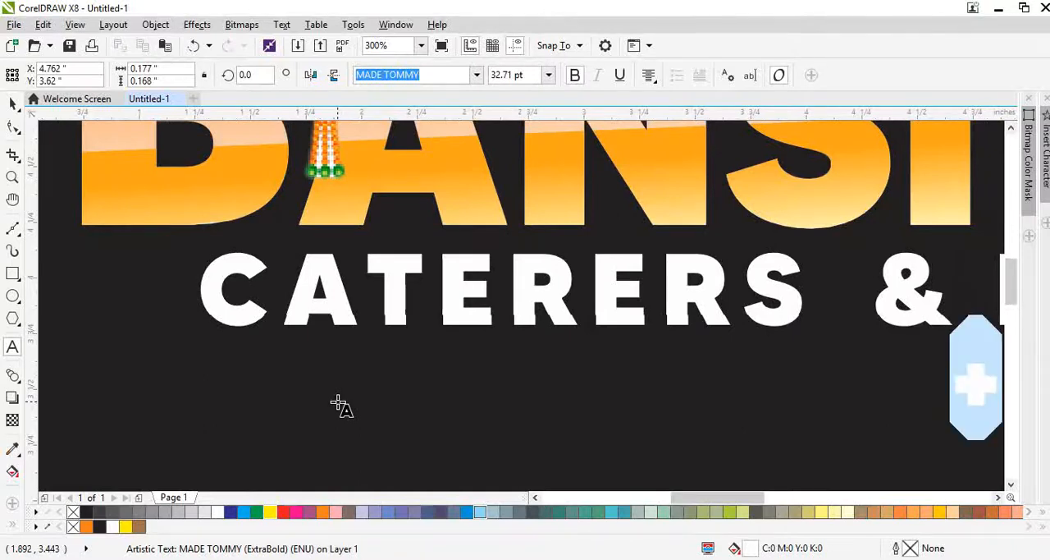
pyautogui.write('.')
pyautogui.hotkey('ctrl', 'space')
pyautogui.scroll(-1, 328, 370)
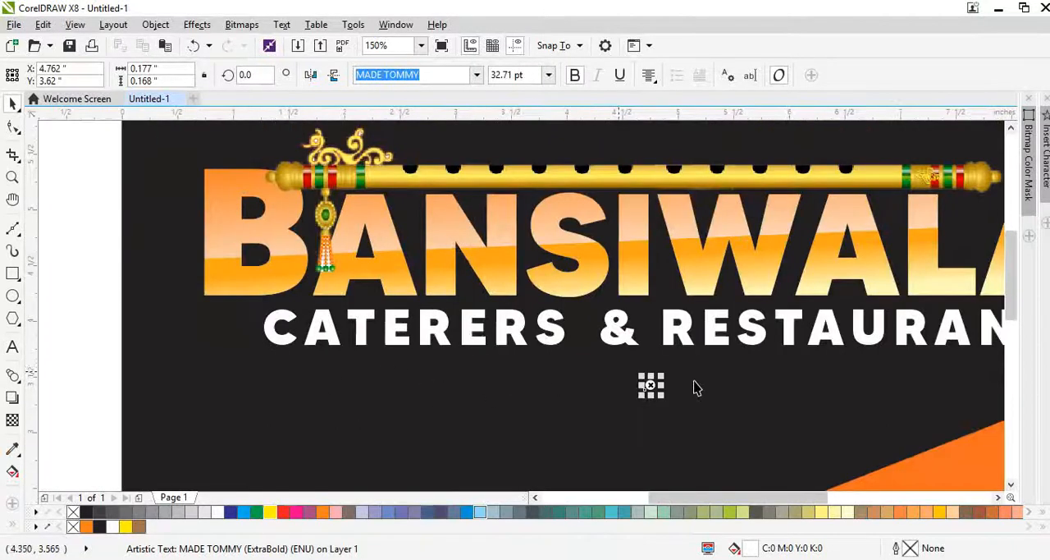
# Step: Skew the period dot into a slanted oval and place a copy slightly above and to its right
pyautogui.scroll(2, 694, 387)
pyautogui.click(564, 395)
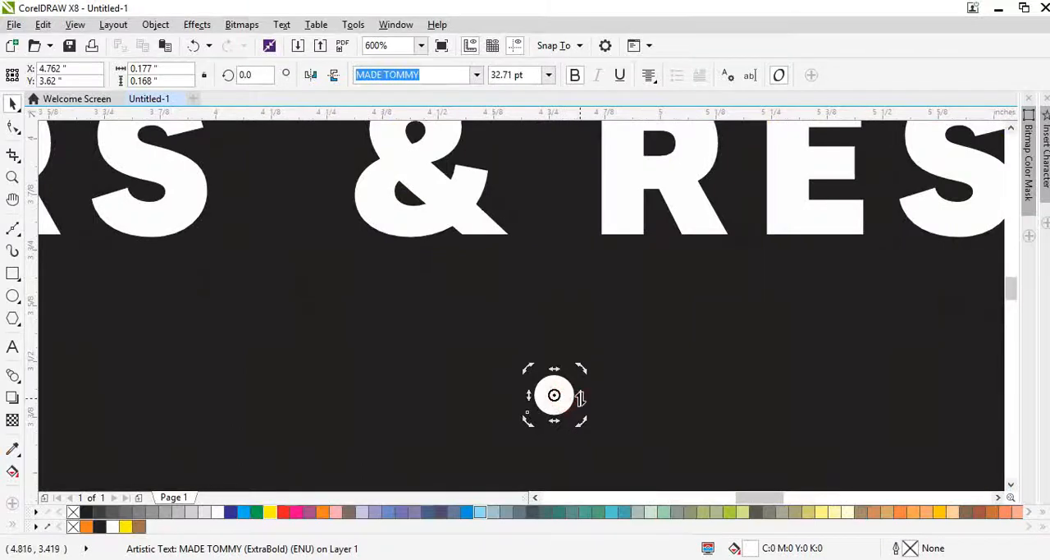
pyautogui.moveTo(580, 398); pyautogui.dragTo(610, 365)
pyautogui.click(554, 371)
pyautogui.rightClick(610, 366)
pyautogui.keyDown('shift'); pyautogui.click(558, 388); pyautogui.keyUp('shift')
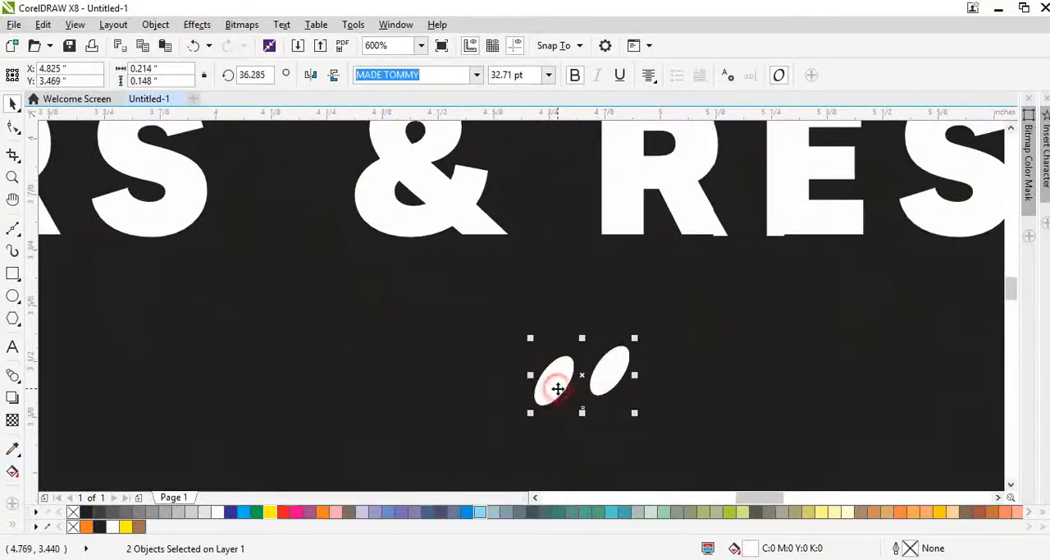
# Step: Repeat the pair of slanted ovals into an evenly spaced row of 16 and group the row
pyautogui.hotkey('ctrl', 'd')
pyautogui.moveTo(652, 286); pyautogui.dragTo(645, 394)
pyautogui.keyDown('shift'); pyautogui.click(620, 379); pyautogui.keyUp('shift')
pyautogui.keyDown('shift'); pyautogui.click(561, 384); pyautogui.keyUp('shift')
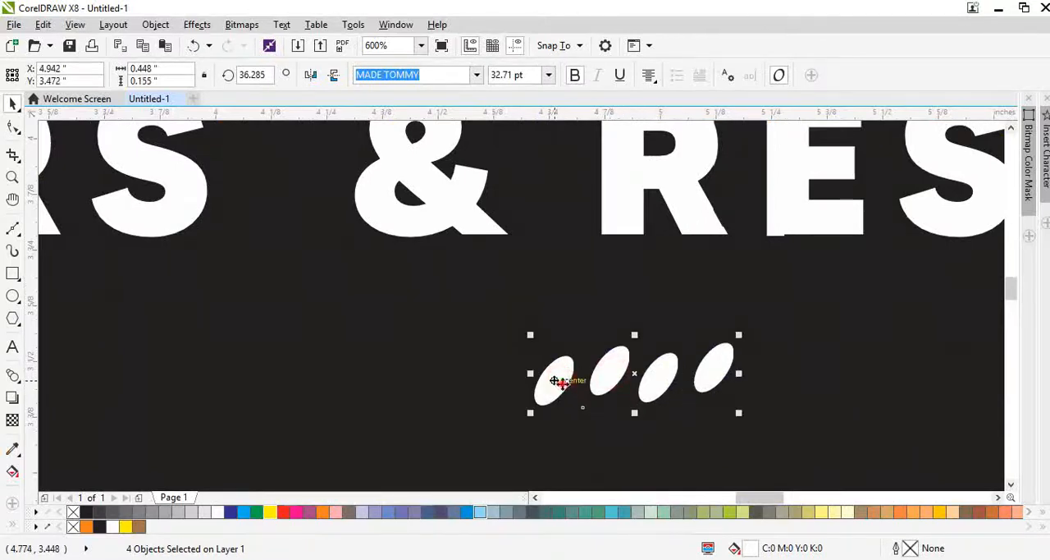
pyautogui.moveTo(558, 386); pyautogui.dragTo(390, 348)
pyautogui.rightClick(759, 393)
pyautogui.hotkey('ctrl', 'r')
pyautogui.hotkey('ctrl', 'r')
pyautogui.hotkey('ctrl', 'r')
pyautogui.scroll(-2, 465, 351)
pyautogui.scroll(2, 525, 371)
pyautogui.hotkey('ctrl', 'g')
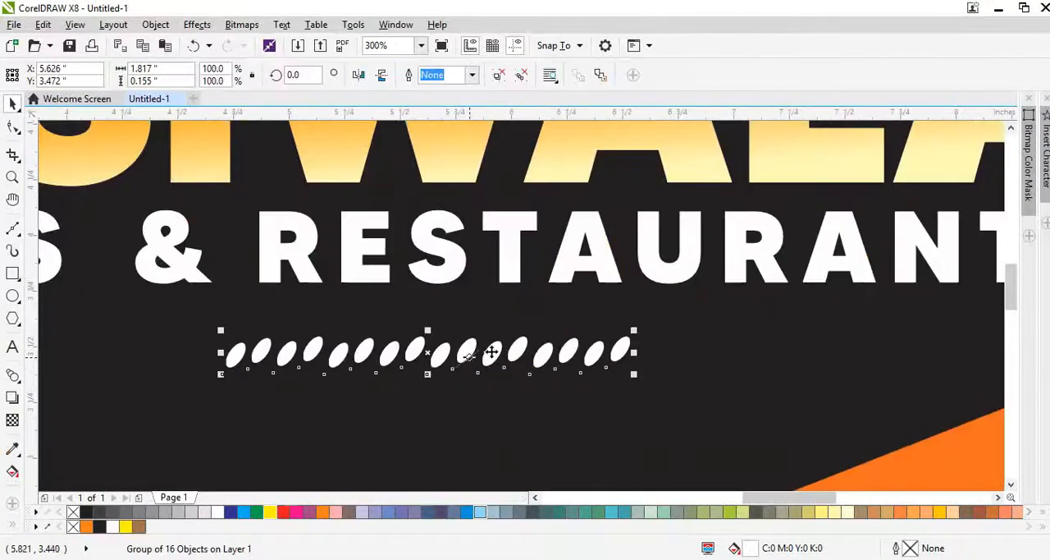
# Step: Copy the grouped row slightly down and to the left repeatedly to build a slanted grid of six rows
pyautogui.moveTo(496, 378)
pyautogui.mouseDown()
pyautogui.moveTo(498, 391)
pyautogui.moveTo(485, 382)
pyautogui.mouseUp()
pyautogui.scroll(-1, 485, 383)
pyautogui.hotkey('ctrl', 'r')
pyautogui.hotkey('ctrl', 'r')
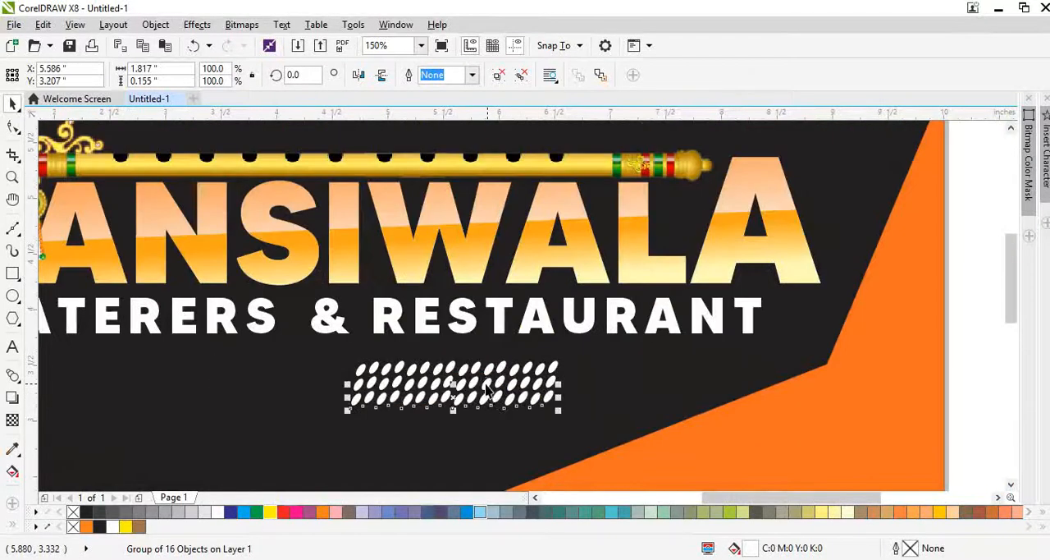
pyautogui.scroll(-1, 443, 361)
pyautogui.hotkey('ctrl', 'r')
pyautogui.hotkey('ctrl', 'r')
# Step: Trim the oval grid down to its seven leftmost columns and group the remaining 42 ovals
pyautogui.moveTo(779, 460); pyautogui.dragTo(422, 363)
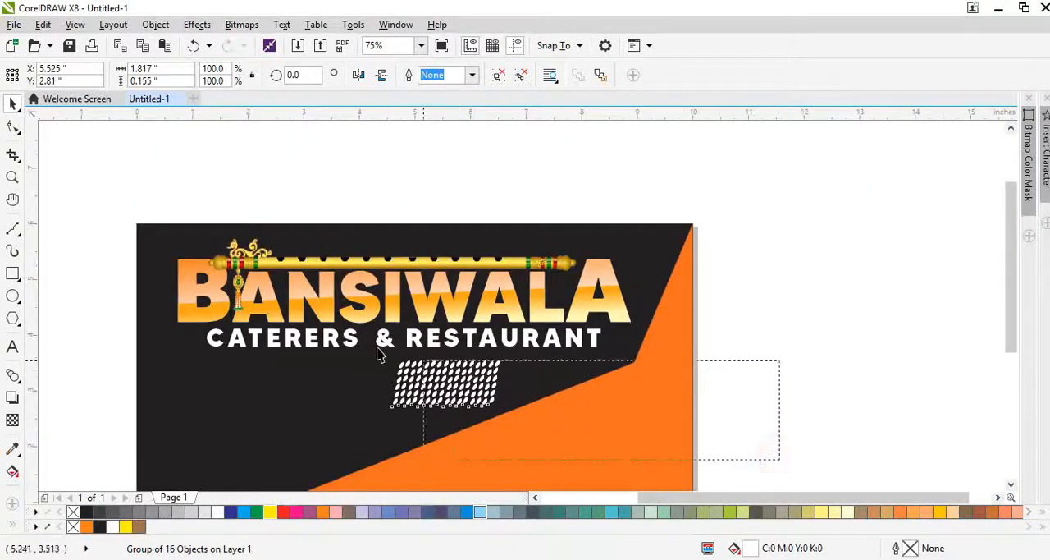
pyautogui.click(751, 451)
pyautogui.moveTo(754, 451); pyautogui.dragTo(439, 355)
pyautogui.moveTo(797, 452); pyautogui.dragTo(347, 354)
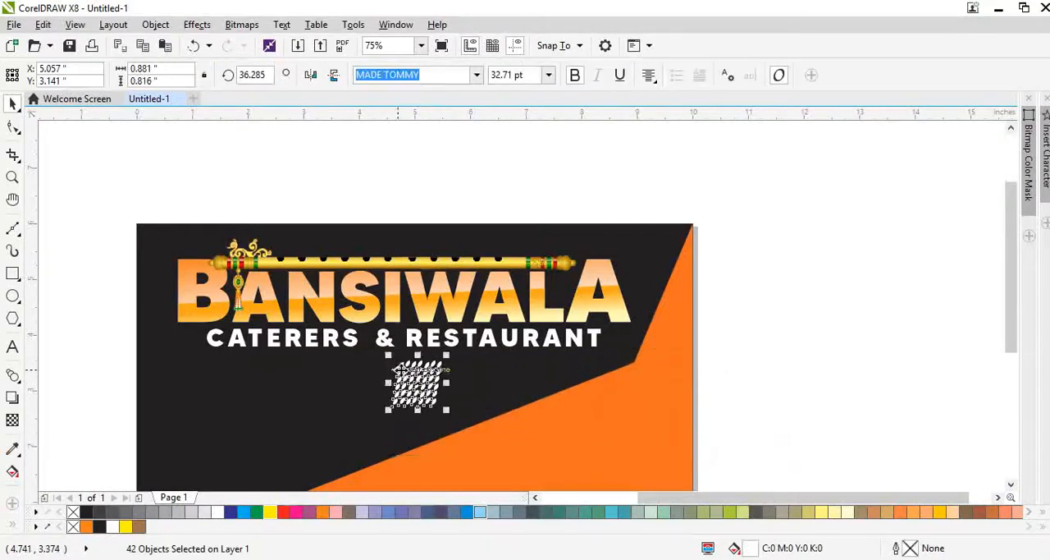
pyautogui.hotkey('ctrl', 'g')
# Step: Move the oval grid to the page's upper-right corner and fill it orange with 60% uniform transparency
pyautogui.moveTo(401, 373); pyautogui.dragTo(640, 233)
pyautogui.click(139, 525)
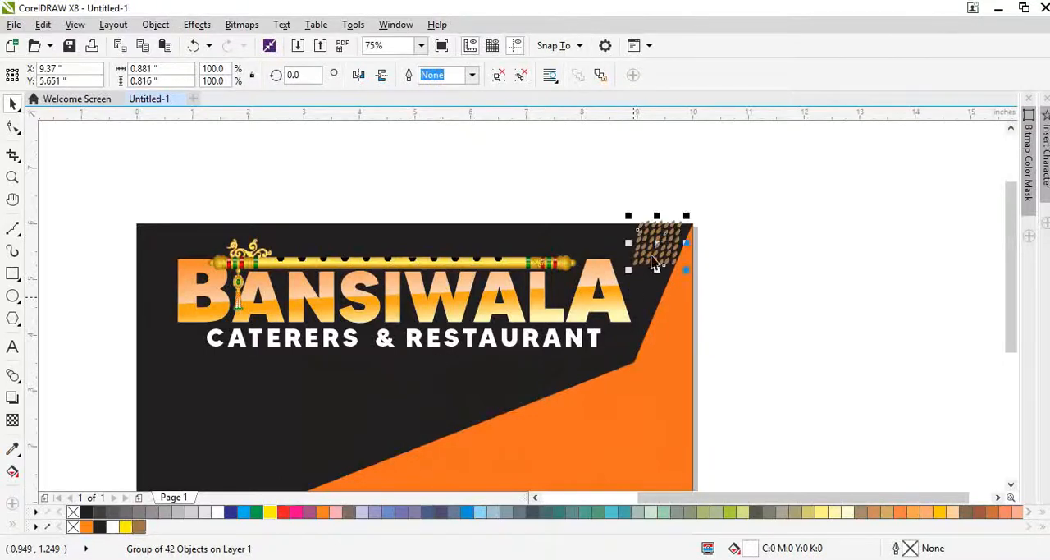
pyautogui.scroll(1, 670, 234)
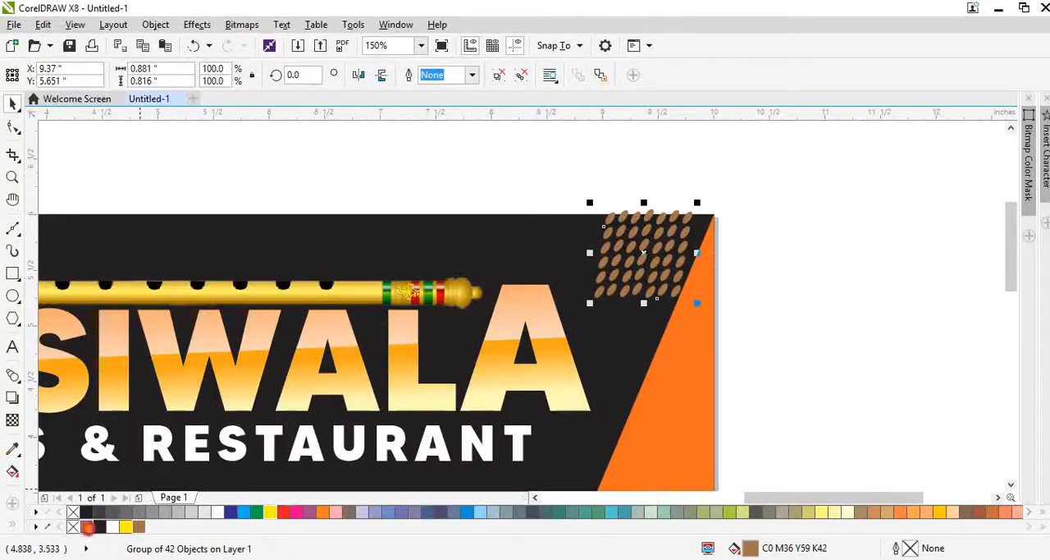
pyautogui.keyDown('ctrl'); pyautogui.click(89, 528); pyautogui.keyUp('ctrl')
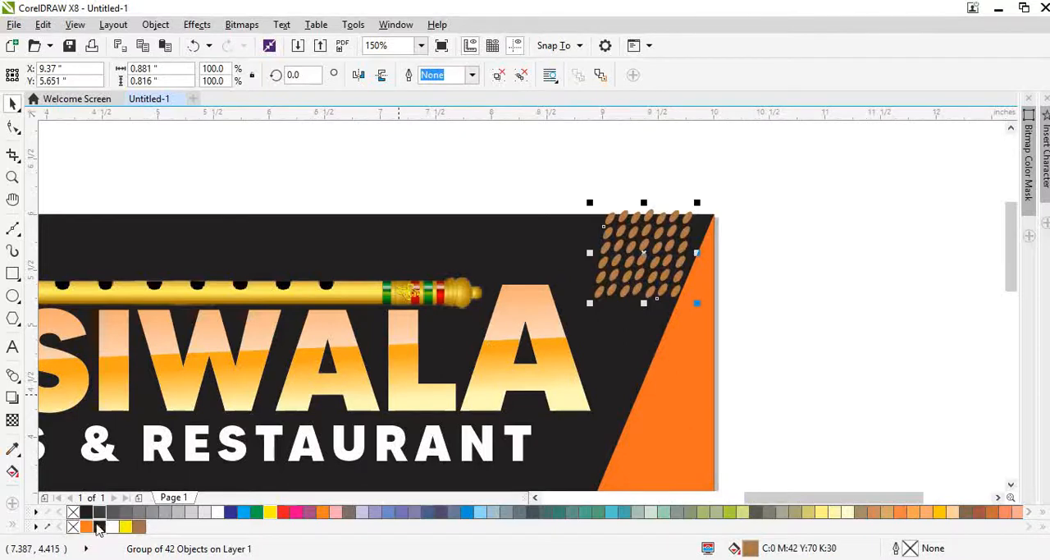
pyautogui.click(86, 526)
pyautogui.click(13, 419)
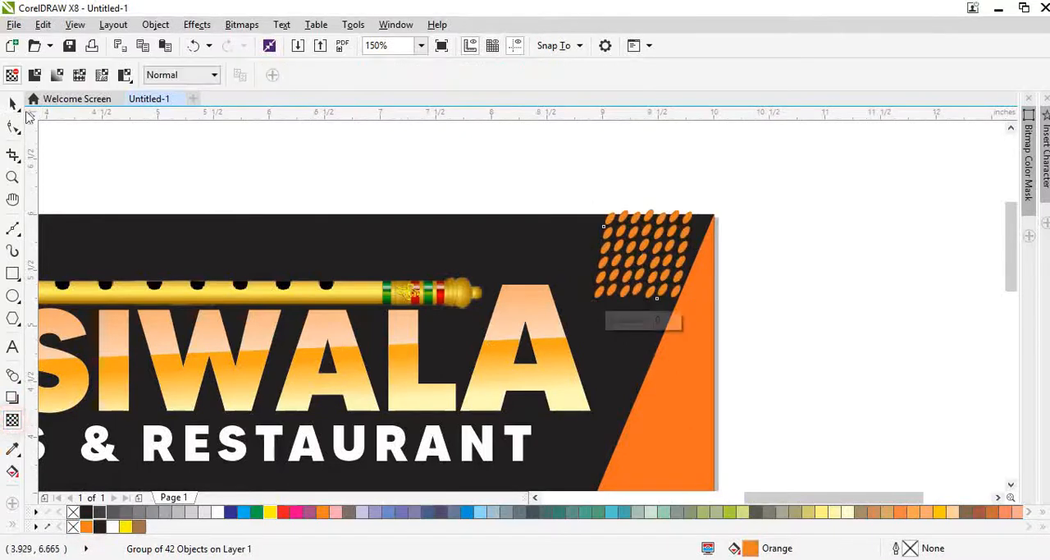
pyautogui.click(34, 73)
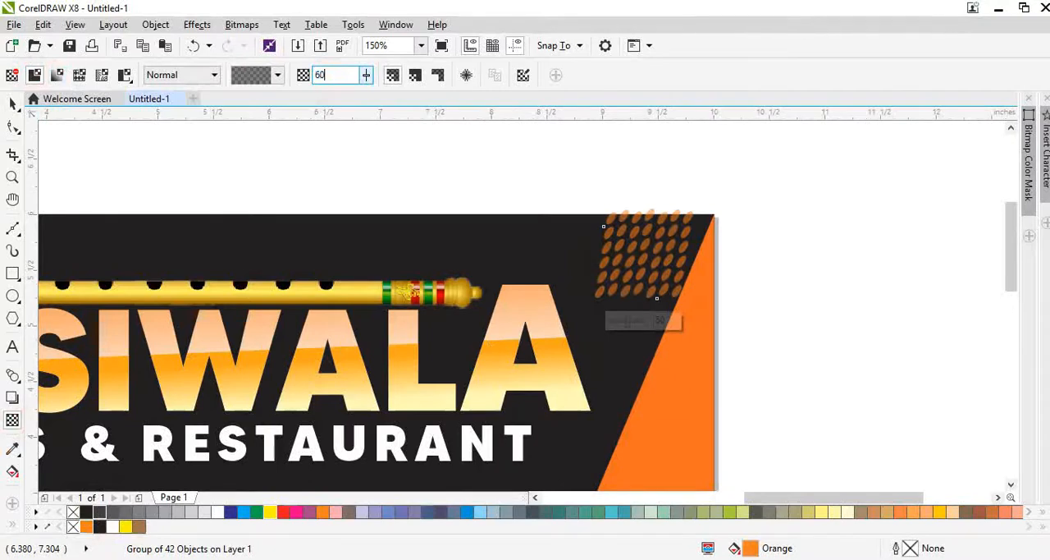
# Step: PowerClip the oval grid inside the black background and place a second copy along the page's left edge
pyautogui.hotkey('ctrl', 'space')
pyautogui.rightClick(613, 215)
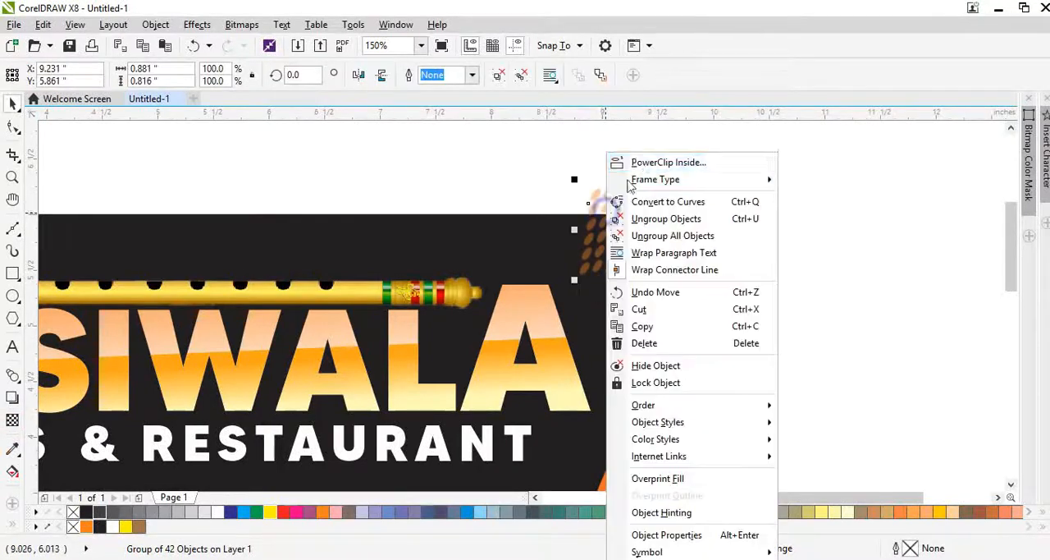
pyautogui.click(637, 162)
pyautogui.click(539, 237)
pyautogui.hotkey('shift', 'F4')
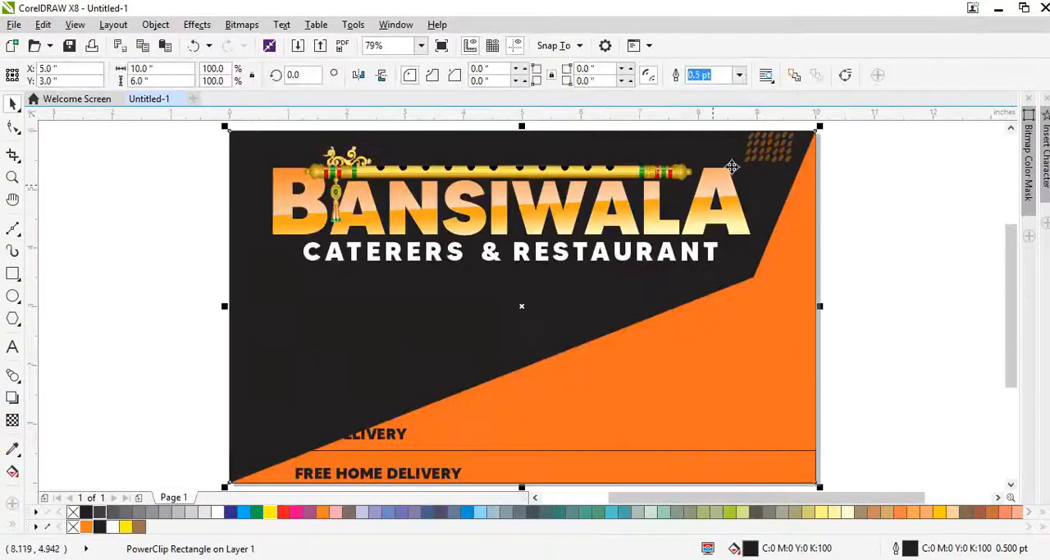
pyautogui.keyDown('alt'); pyautogui.click(772, 153); pyautogui.keyUp('alt')
pyautogui.moveTo(772, 155); pyautogui.dragTo(147, 334)
# Step: Draw a circle about 1.22 in across below the subtitle's left end, filled white with no outline
pyautogui.click(12, 296)
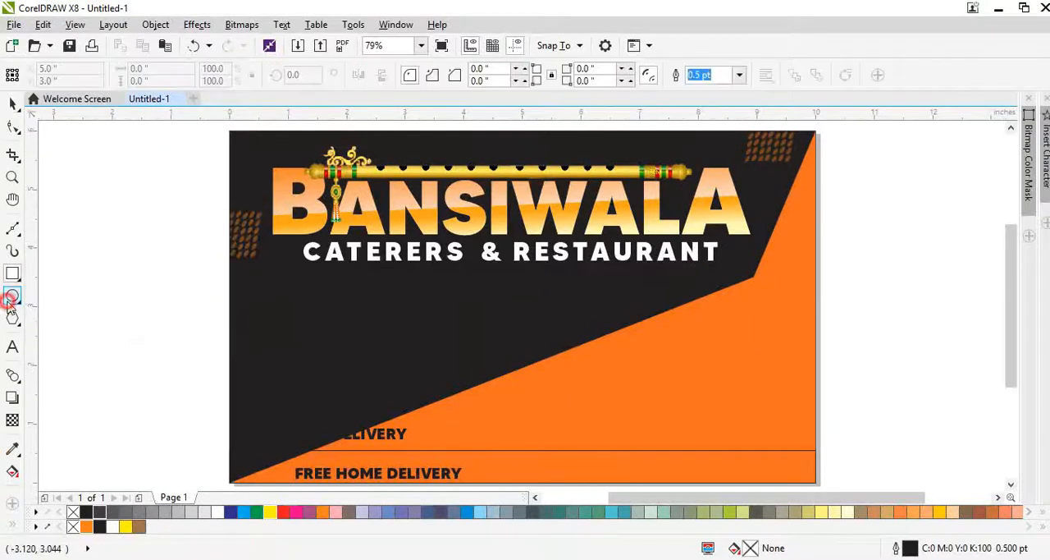
pyautogui.moveTo(250, 272); pyautogui.dragTo(357, 382)
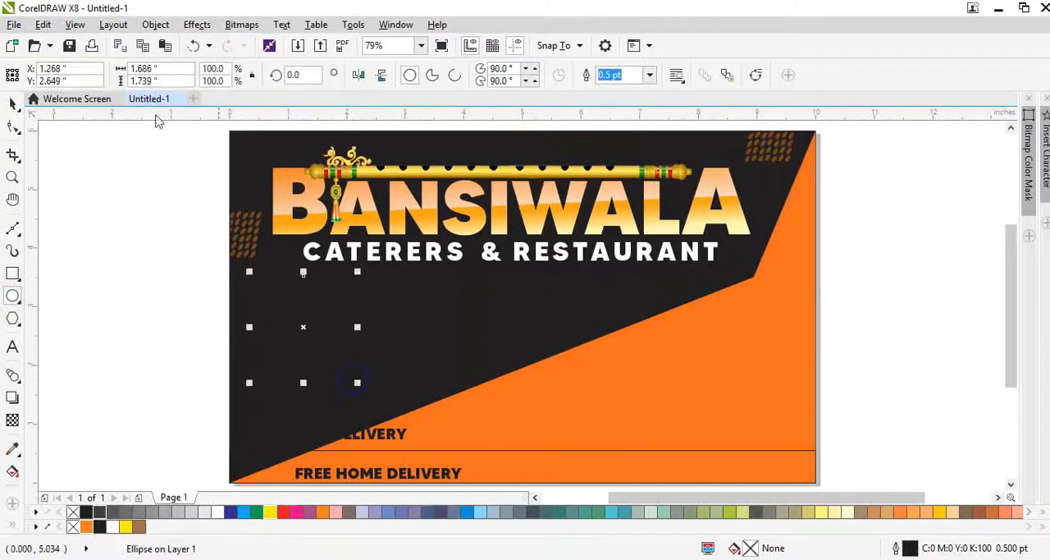
pyautogui.click(160, 73)
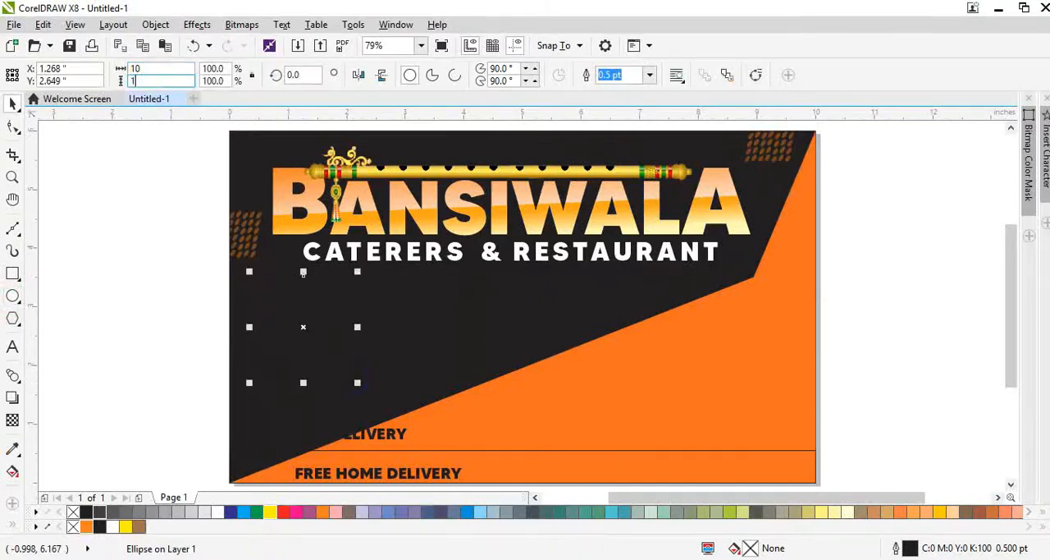
pyautogui.scroll(-2, 214, 242)
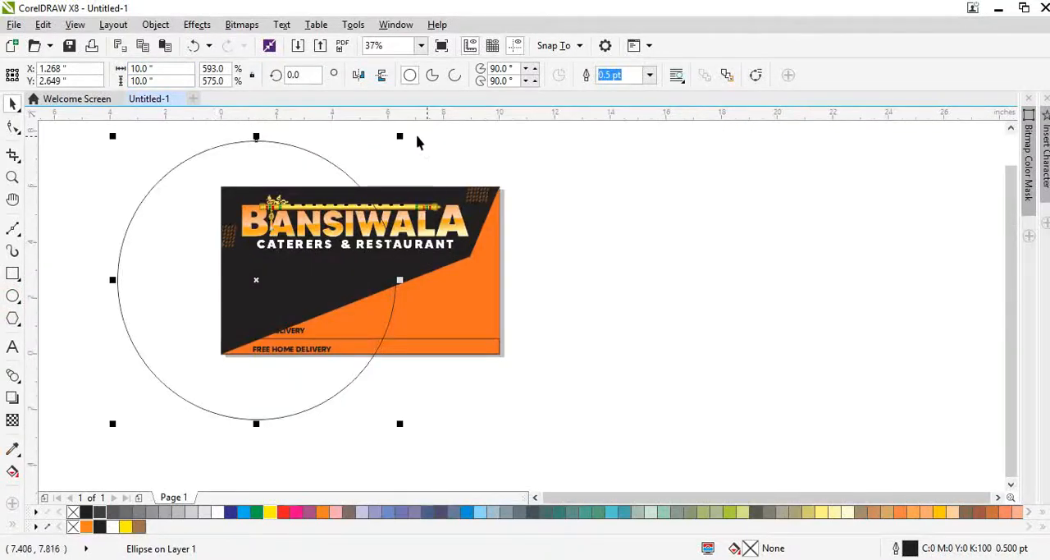
pyautogui.moveTo(396, 162); pyautogui.dragTo(238, 283)
pyautogui.scroll(2, 238, 283)
pyautogui.click(216, 512)
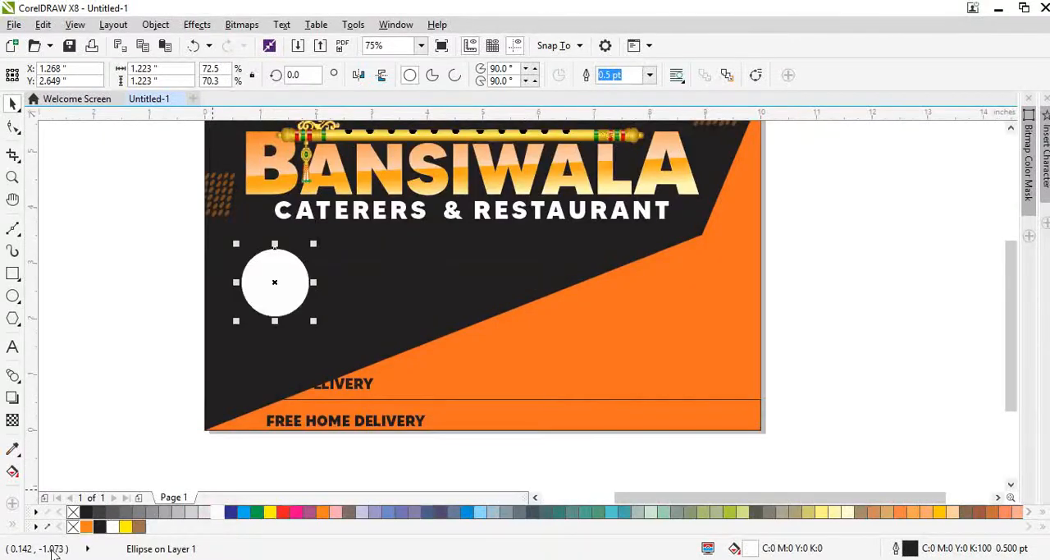
pyautogui.rightClick(72, 526)
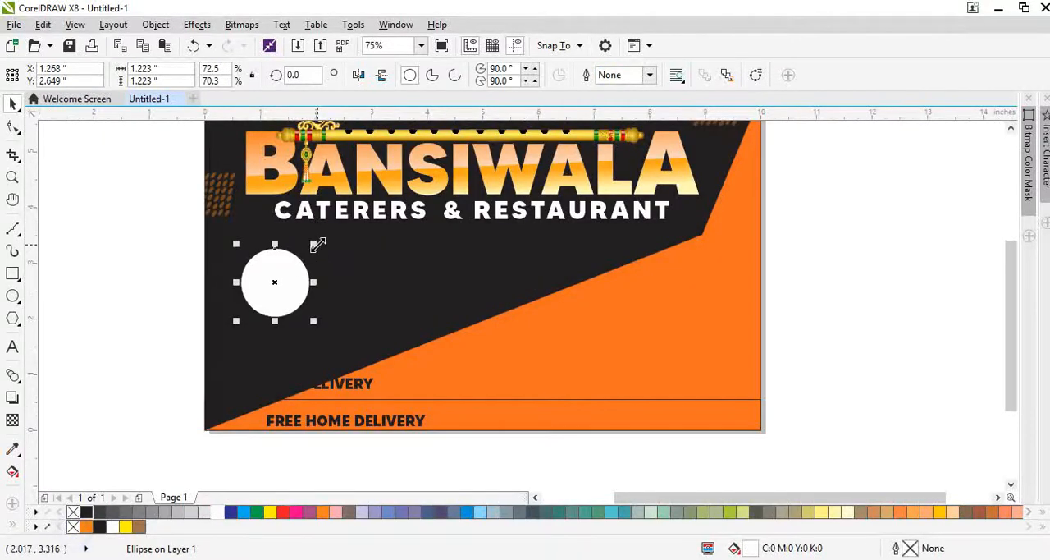
# Step: Make a concentric pair of white circles about 1.86 in and 1.42 in across, the inner one outlined at 1 pt
pyautogui.moveTo(318, 244); pyautogui.dragTo(343, 227)
pyautogui.scroll(2, 335, 232)
pyautogui.press('F12')
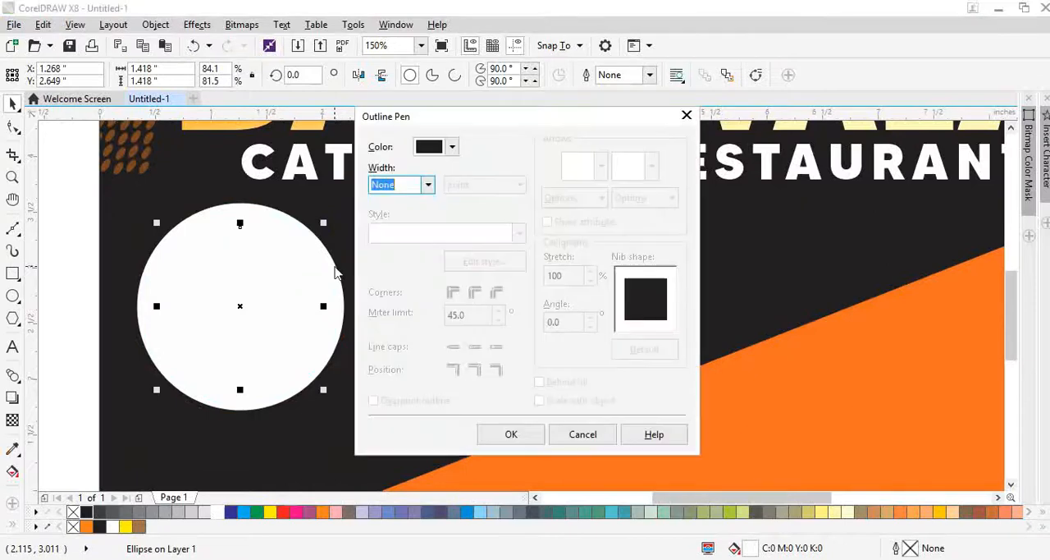
pyautogui.press('Return')
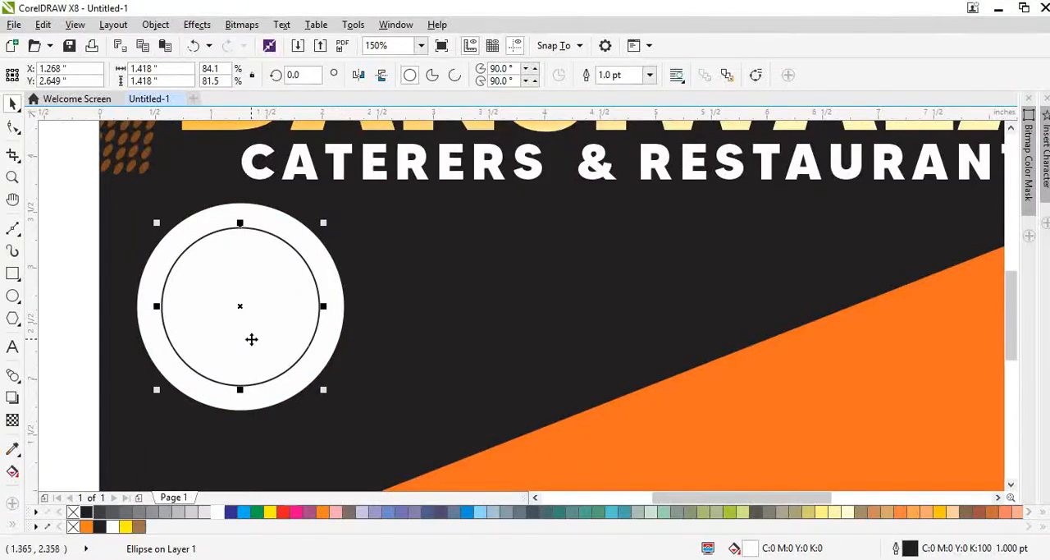
# Step: Give a copy of the inner circle a 60% black fill and matching outline, in the same position
pyautogui.moveTo(252, 338); pyautogui.dragTo(260, 315)
pyautogui.hotkey('ctrl', 'z')
pyautogui.click(138, 511)
pyautogui.rightClick(137, 512)
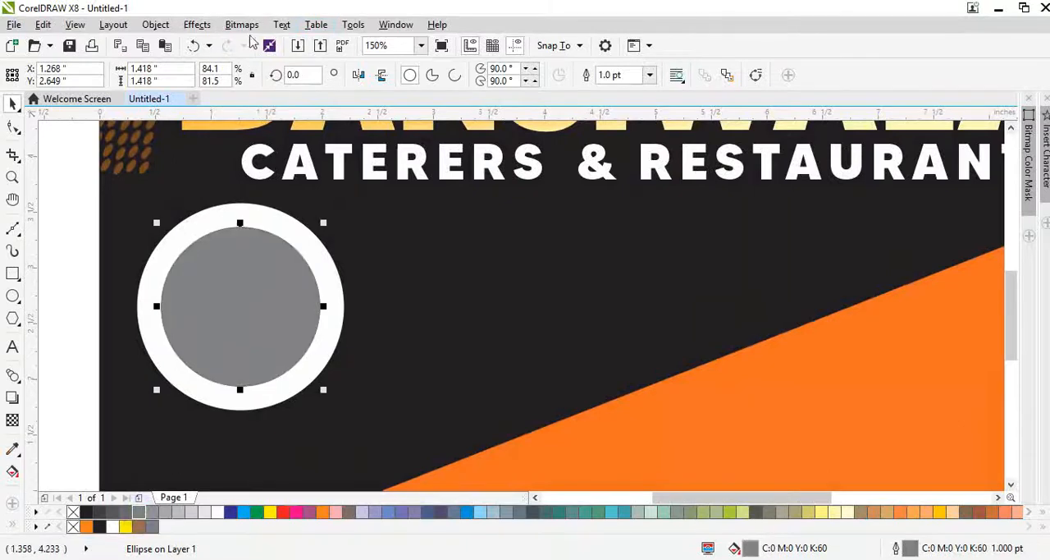
# Step: Convert the grey circle to a 300 dpi bitmap and apply a Gaussian Blur with a 15-pixel radius
pyautogui.click(249, 26)
pyautogui.click(246, 25)
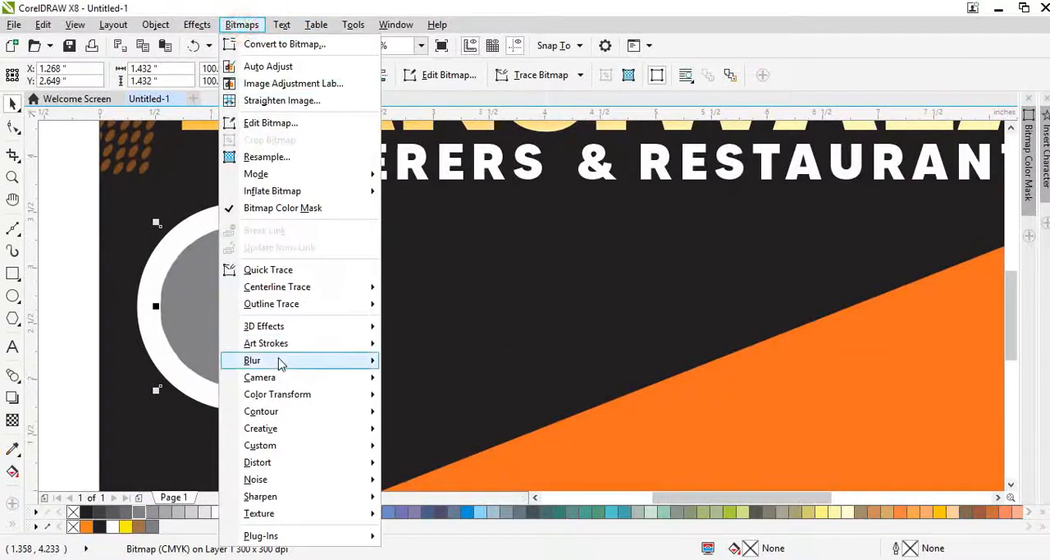
pyautogui.moveTo(283, 361)
pyautogui.click(435, 379)
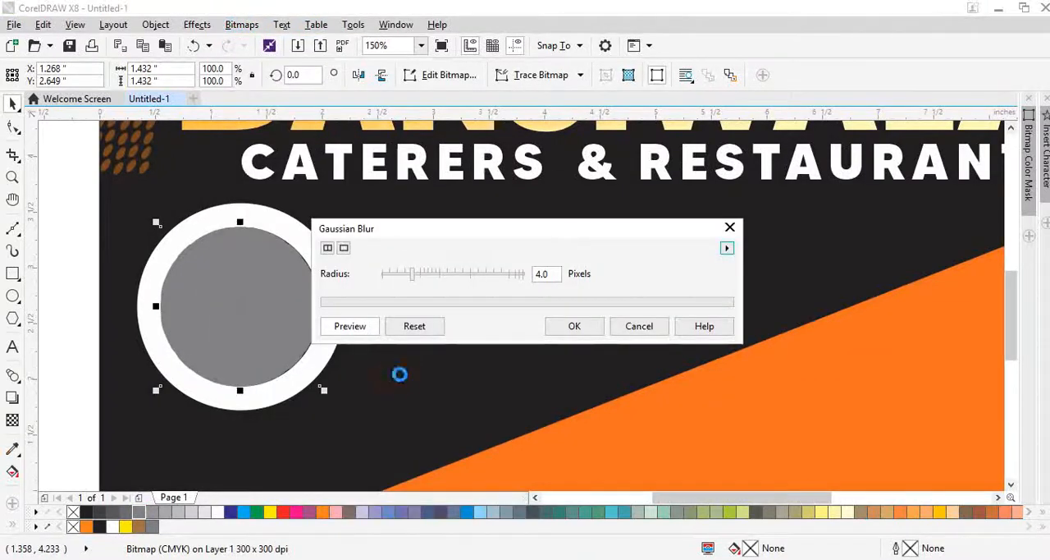
pyautogui.click(426, 277)
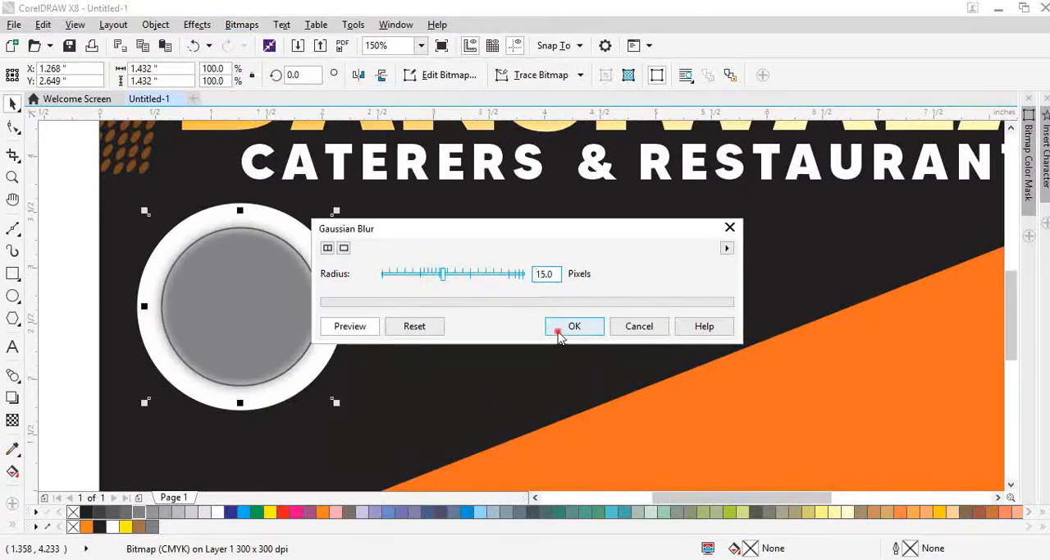
pyautogui.click(558, 332)
# Step: Remove the inner white circle's outline and enlarge it together with its blurred shadow to about 1.85 in across overall
pyautogui.scroll(1, 251, 247)
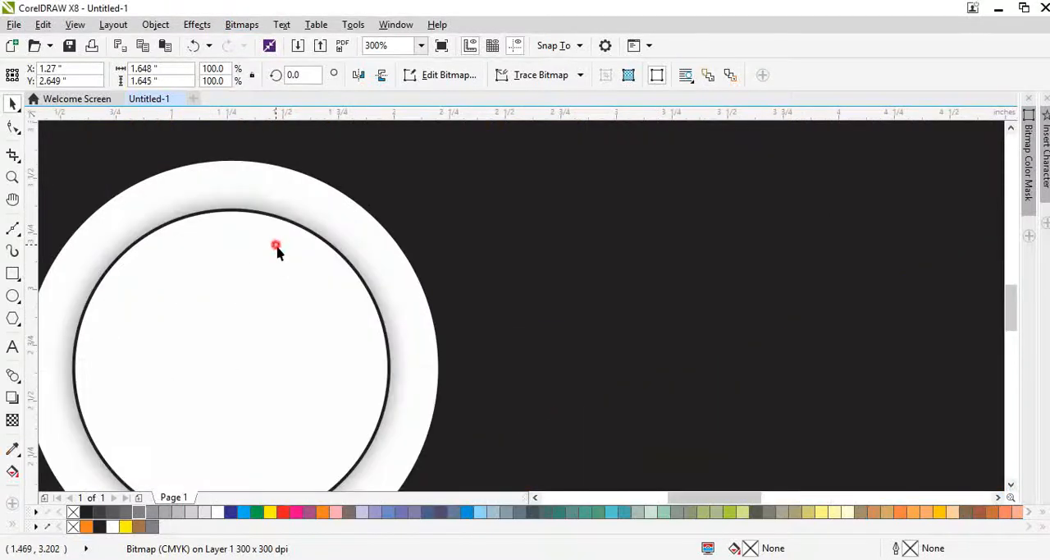
pyautogui.moveTo(276, 244); pyautogui.dragTo(278, 271)
pyautogui.hotkey('ctrl', 'z')
pyautogui.rightClick(72, 511)
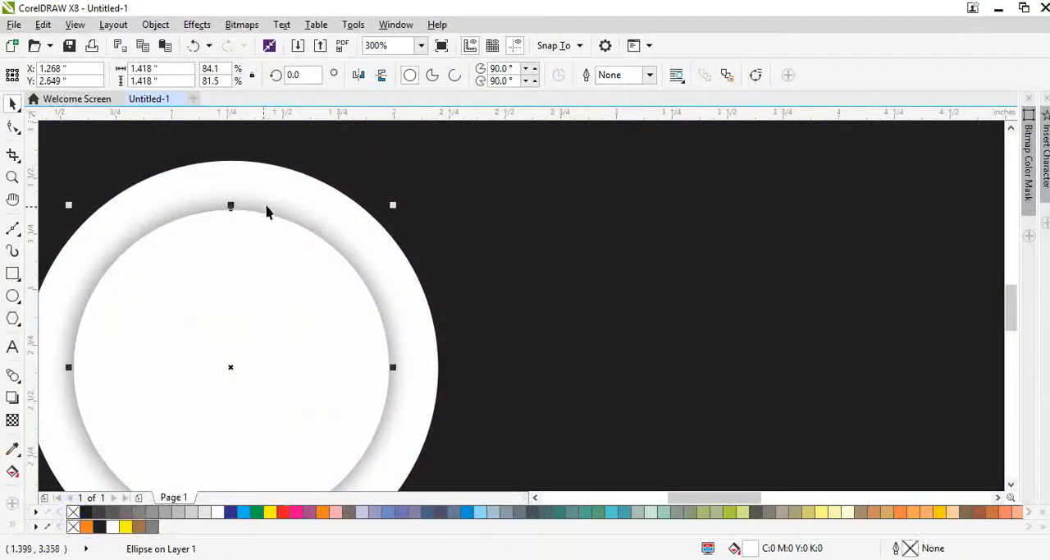
pyautogui.keyDown('shift'); pyautogui.click(267, 204); pyautogui.keyUp('shift')
pyautogui.moveTo(420, 180); pyautogui.dragTo(429, 172)
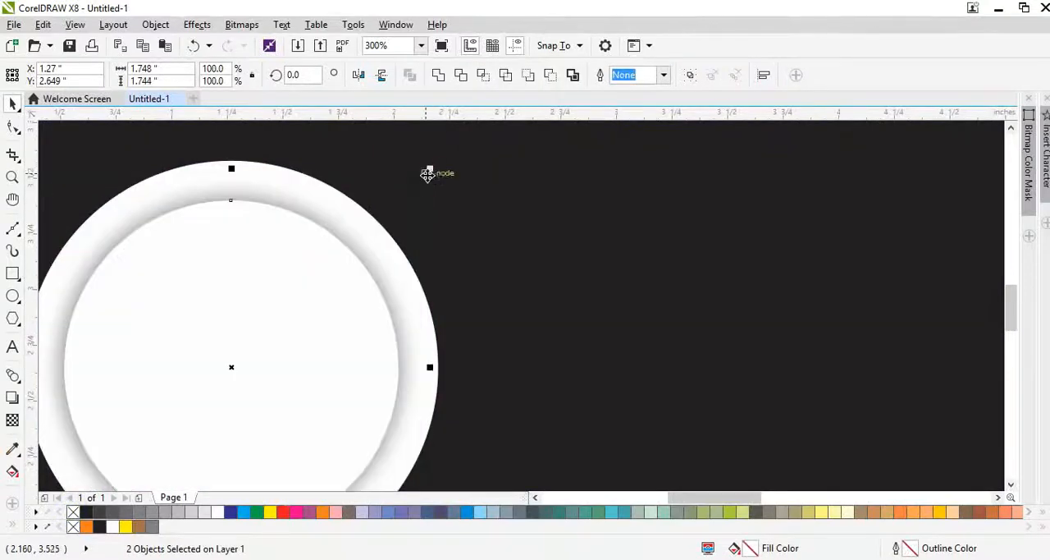
pyautogui.scroll(-1, 422, 180)
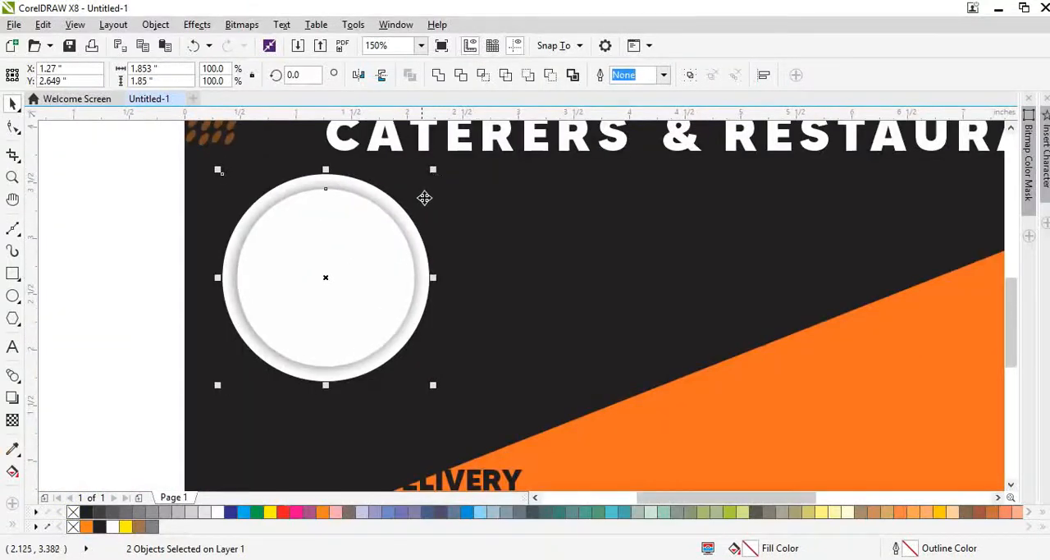
# Step: Duplicate the plate into an evenly spaced row of five and scale the whole row to about 9.3 in wide
pyautogui.scroll(-1, 427, 203)
pyautogui.moveTo(243, 175); pyautogui.dragTo(466, 344)
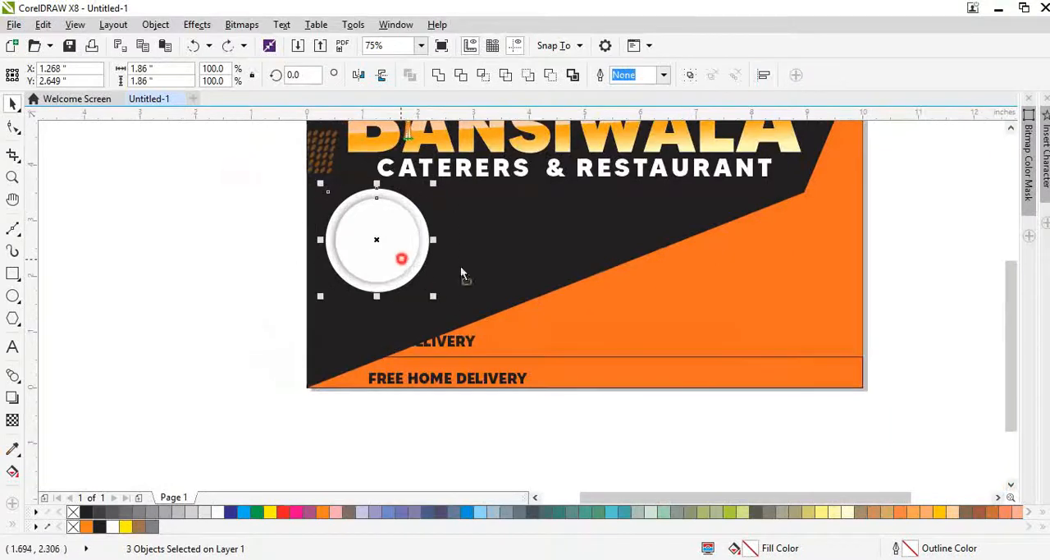
pyautogui.moveTo(403, 257); pyautogui.dragTo(509, 294)
pyautogui.hotkey('ctrl', 'r')
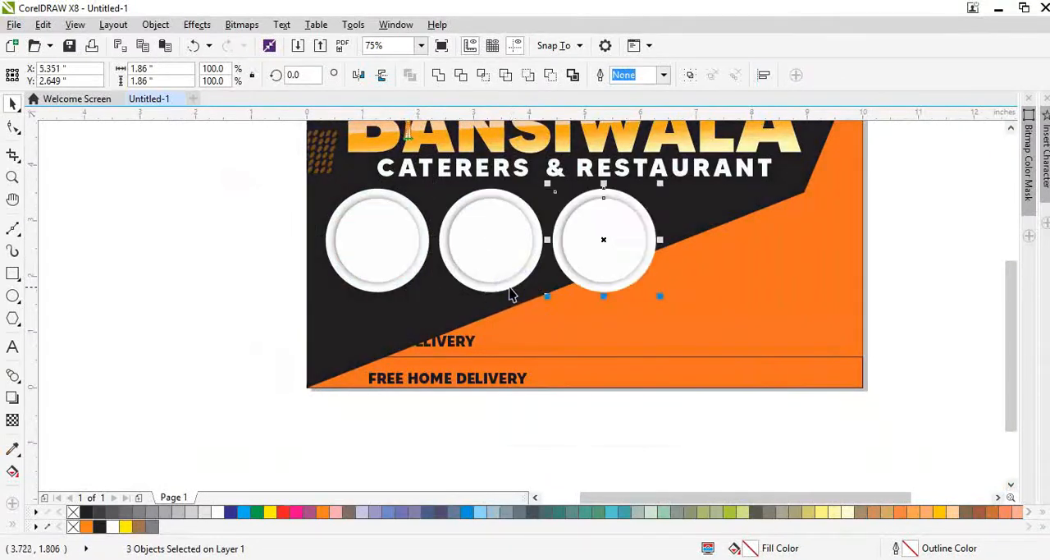
pyautogui.hotkey('ctrl', 'r')
pyautogui.hotkey('ctrl', 'r')
pyautogui.moveTo(232, 155)
pyautogui.mouseDown()
pyautogui.moveTo(890, 318)
pyautogui.moveTo(884, 308)
pyautogui.mouseUp()
pyautogui.moveTo(985, 329); pyautogui.dragTo(283, 195)
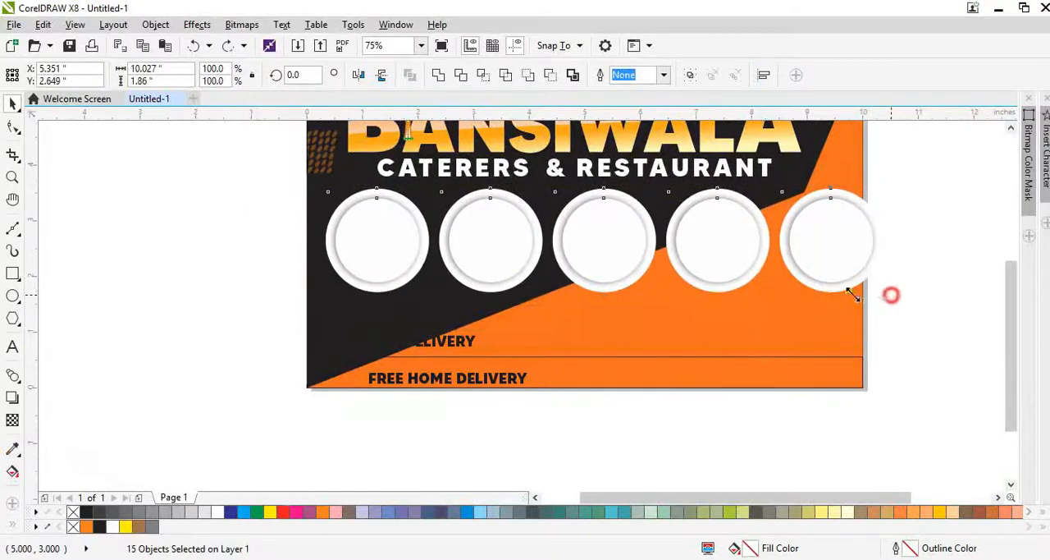
pyautogui.moveTo(854, 296); pyautogui.dragTo(851, 296)
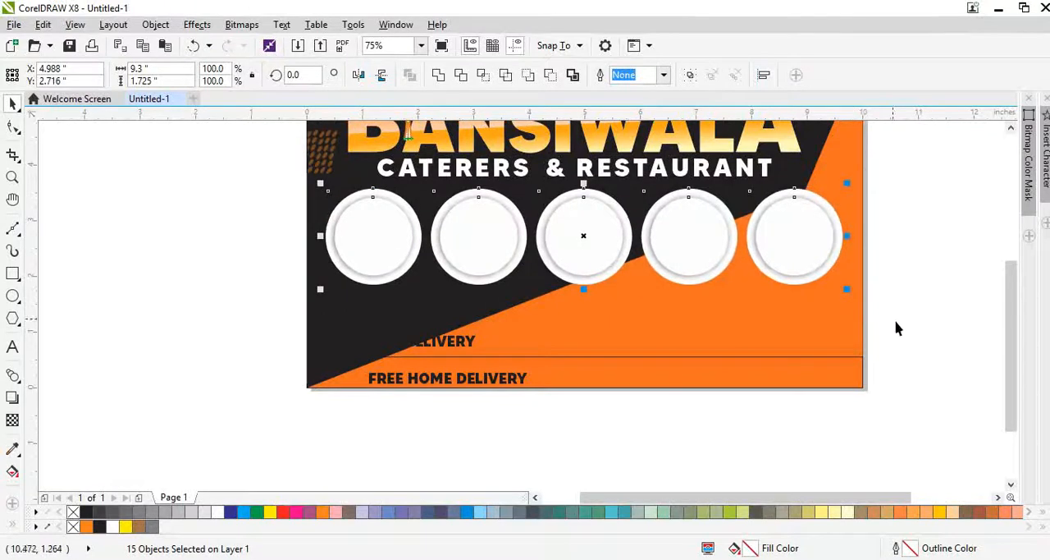
# Step: Try deleting the upper bend node of the orange background shape, and undo the deletion
pyautogui.click(778, 332)
pyautogui.press('F10')
pyautogui.click(800, 213)
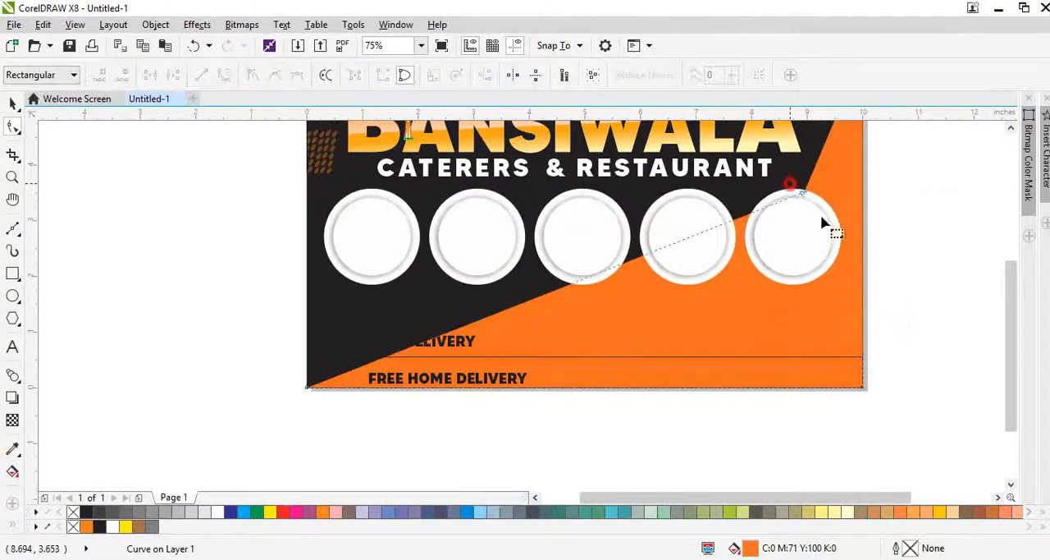
pyautogui.moveTo(790, 184); pyautogui.dragTo(851, 255)
pyautogui.press('Delete')
pyautogui.scroll(-1, 660, 290)
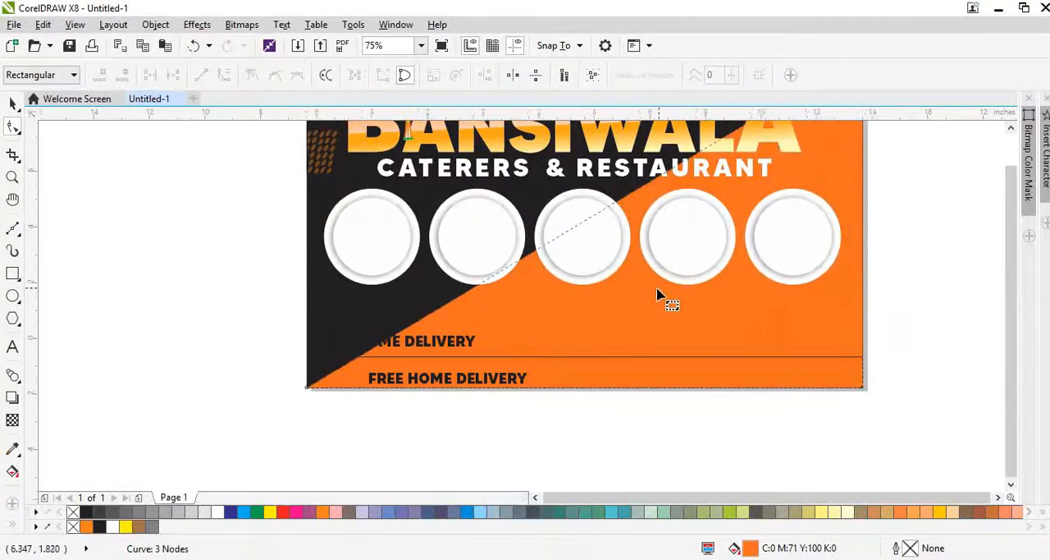
pyautogui.hotkey('ctrl', 'z')
# Step: Add a node on the orange shape's diagonal edge and move it out to the page's left edge, just below the subtitle
pyautogui.scroll(1, 486, 275)
pyautogui.click(521, 389)
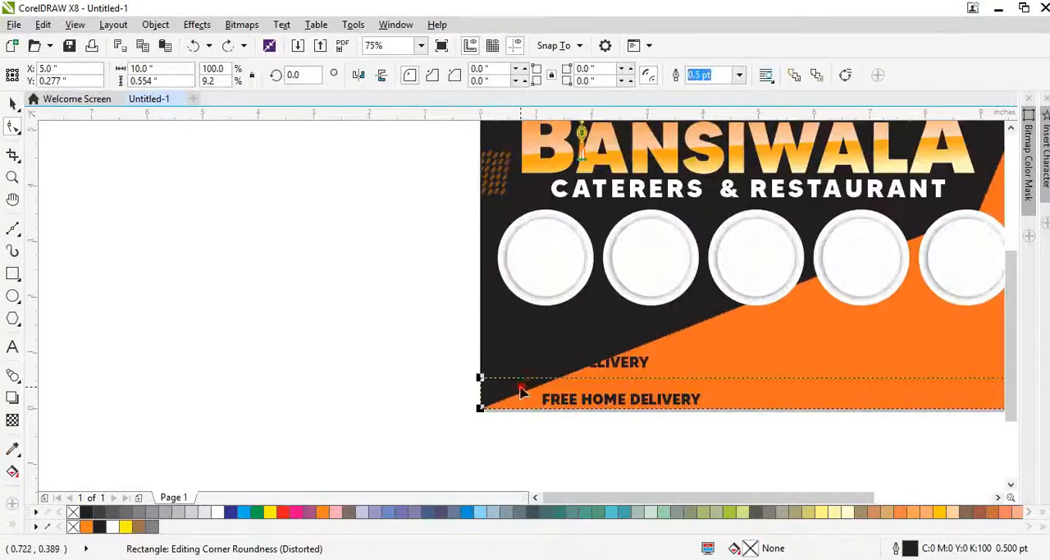
pyautogui.click(648, 356)
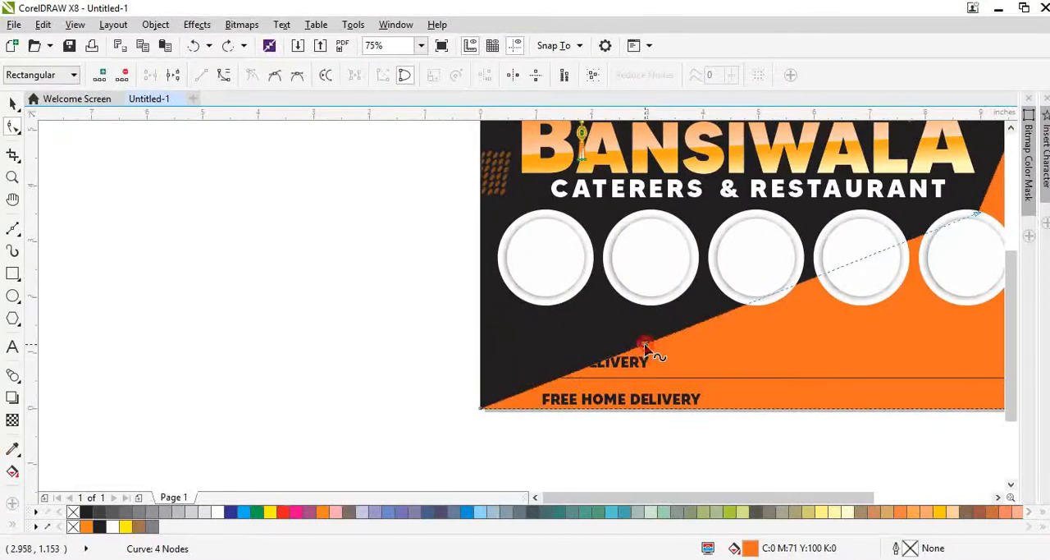
pyautogui.moveTo(648, 352); pyautogui.dragTo(481, 274)
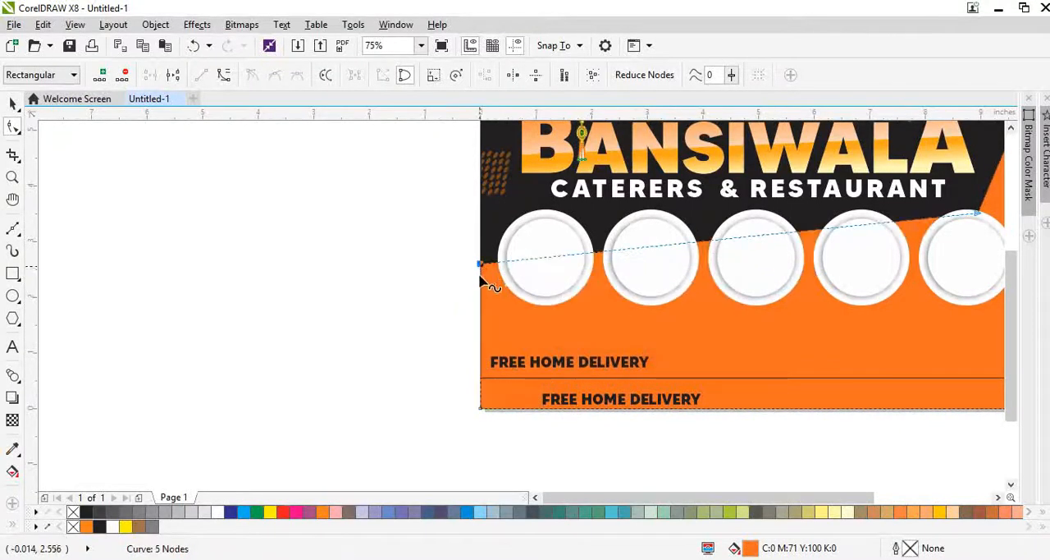
pyautogui.scroll(-1, 715, 276)
pyautogui.scroll(1, 743, 235)
# Step: Lower the orange shape's bend node behind the last plate and raise its left-edge node so the boundary slopes gently down
pyautogui.moveTo(752, 218); pyautogui.dragTo(750, 262)
pyautogui.moveTo(634, 264); pyautogui.dragTo(634, 264)
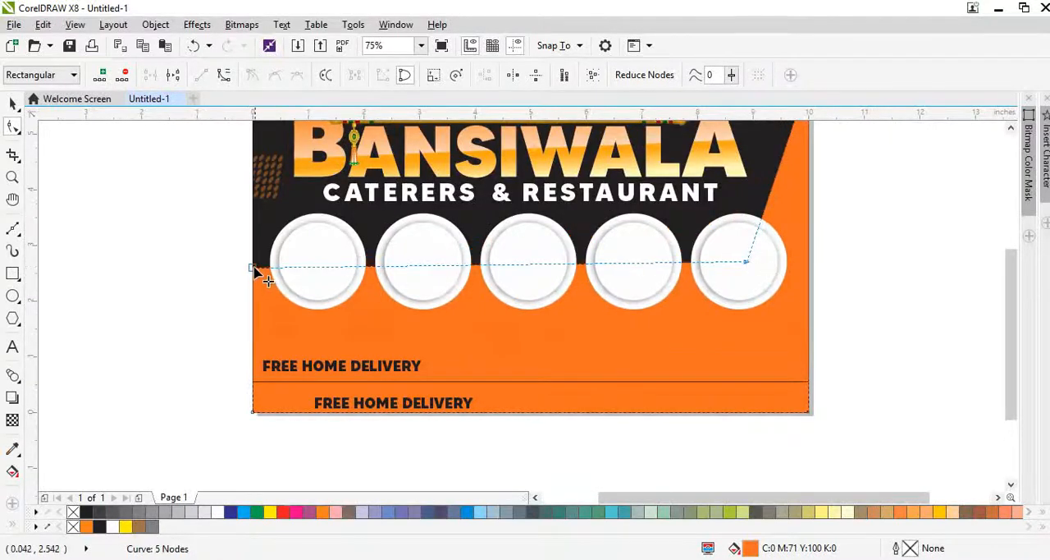
pyautogui.moveTo(254, 268); pyautogui.dragTo(255, 238)
pyautogui.press('space')
pyautogui.press('space')
pyautogui.moveTo(349, 245); pyautogui.dragTo(349, 245)
pyautogui.press('space')
pyautogui.click(908, 329)
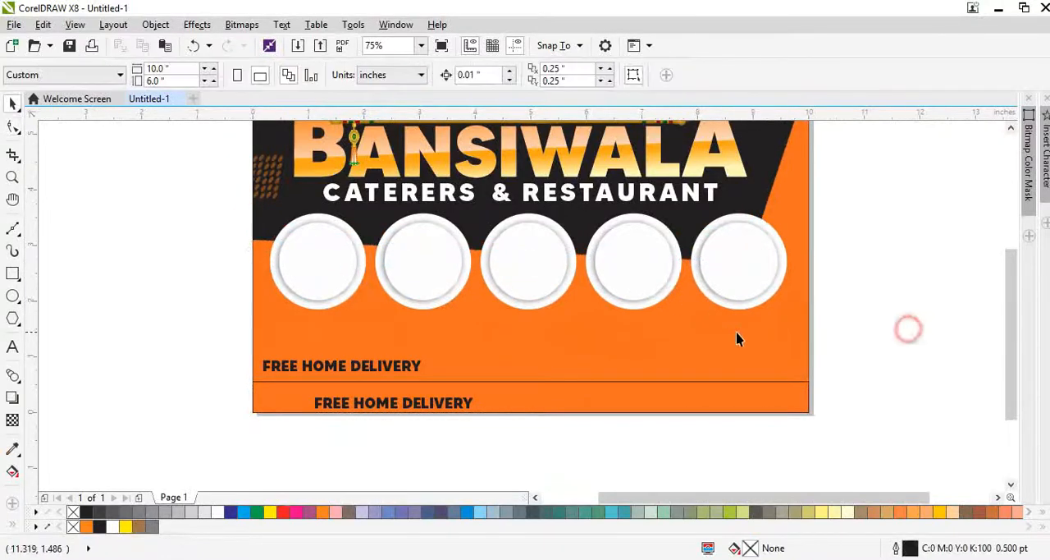
# Step: Place an enlarged copy of the first plate's blurred shadow behind the plate, about 2.02 in across
pyautogui.moveTo(873, 328); pyautogui.dragTo(261, 204)
pyautogui.click(287, 348)
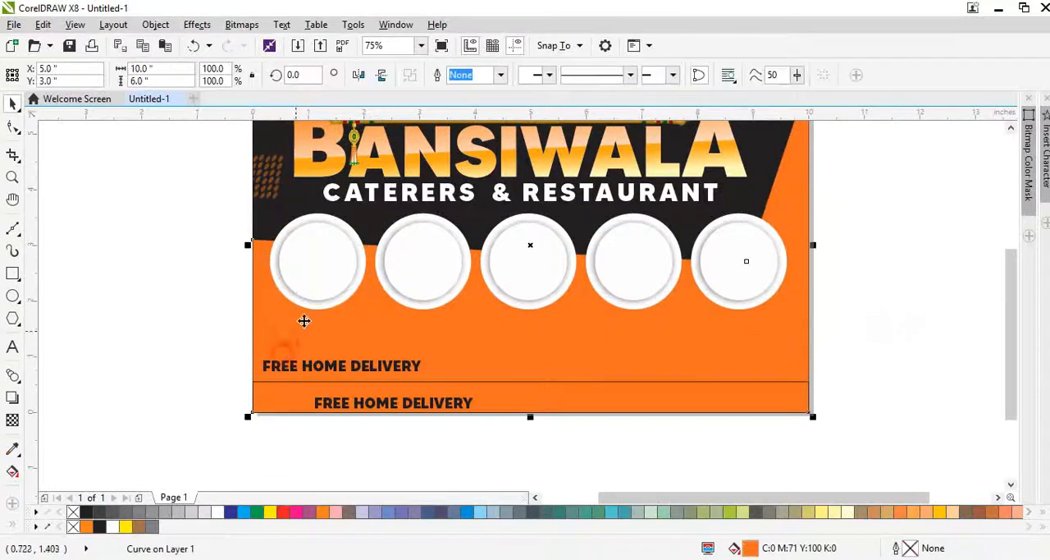
pyautogui.scroll(1, 318, 309)
pyautogui.click(330, 304)
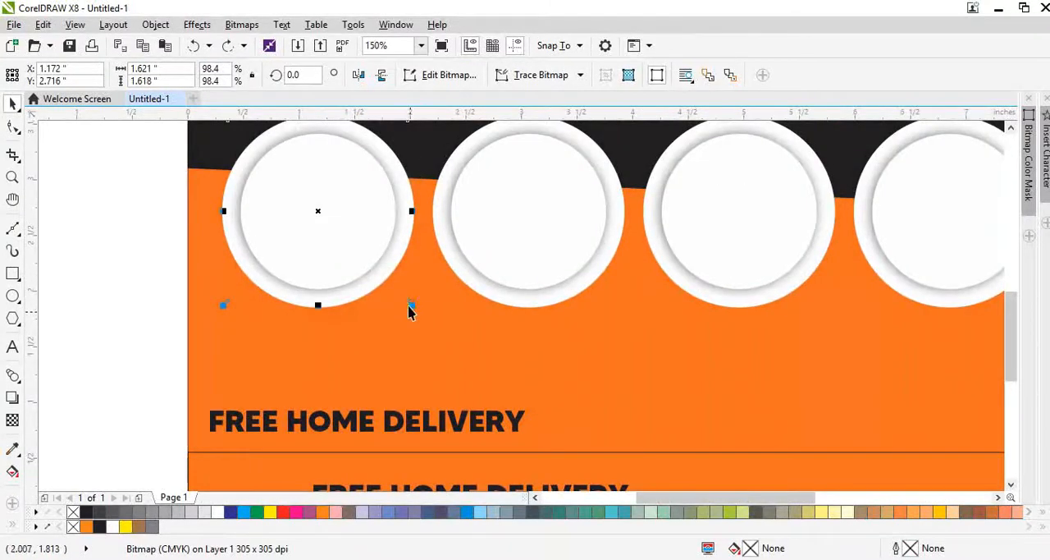
pyautogui.moveTo(421, 314); pyautogui.dragTo(439, 329)
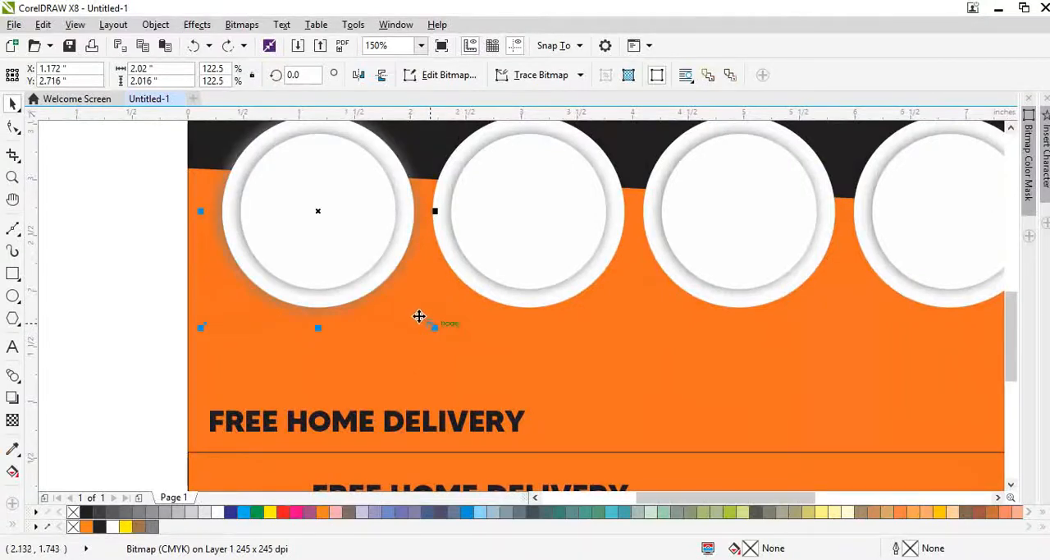
# Step: Darken the first plate's outer shadow with the Brightness-Contrast-Intensity adjustment and shrink it to about 1.95 in across
pyautogui.hotkey('ctrl', 'b')
pyautogui.moveTo(554, 249); pyautogui.dragTo(529, 248)
pyautogui.click(572, 355)
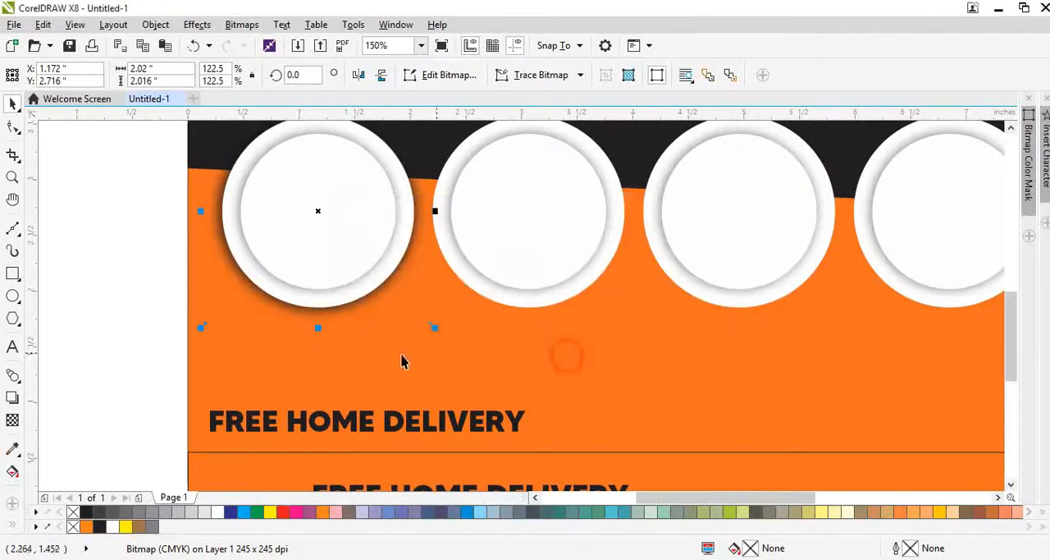
pyautogui.scroll(3, 403, 364)
pyautogui.moveTo(501, 373); pyautogui.dragTo(493, 365)
pyautogui.scroll(-5, 390, 336)
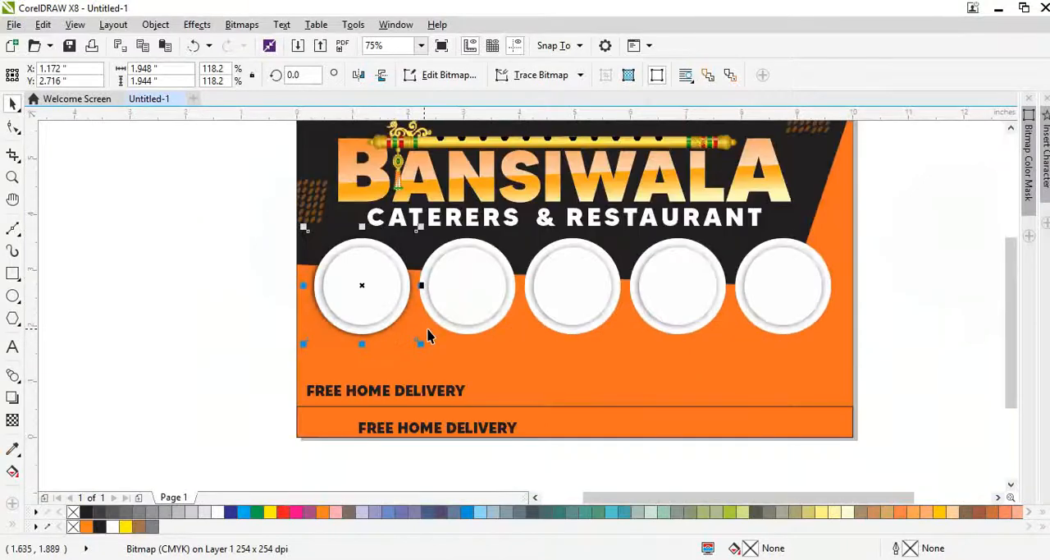
# Step: Delete the four plates that have no outer shadow
pyautogui.keyDown('shift'); pyautogui.click(492, 340); pyautogui.keyUp('shift')
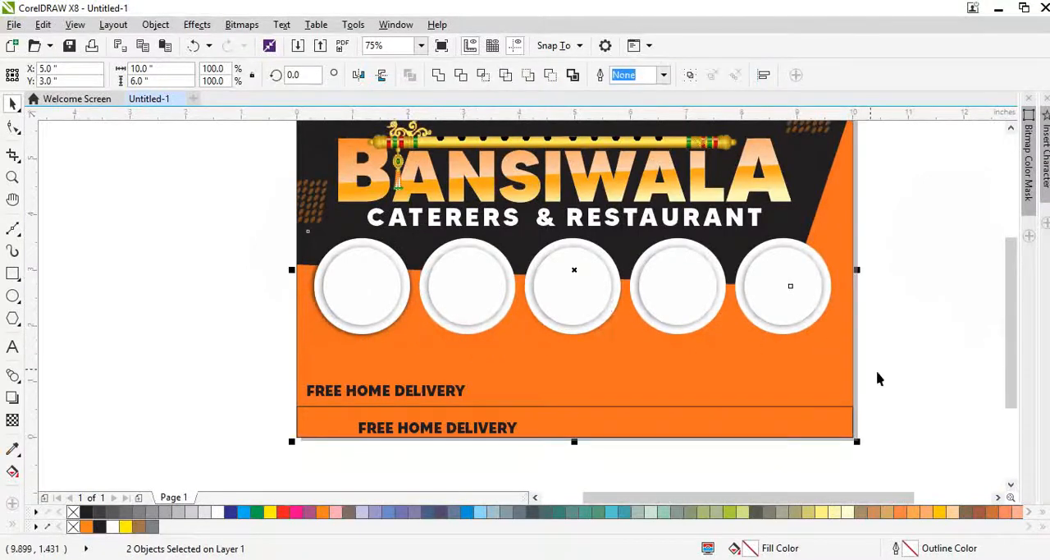
pyautogui.moveTo(882, 375); pyautogui.dragTo(380, 226)
pyautogui.press('Delete')
# Step: Group the shadowed plate and duplicate it into an evenly spaced row of five
pyautogui.moveTo(251, 214); pyautogui.dragTo(444, 368)
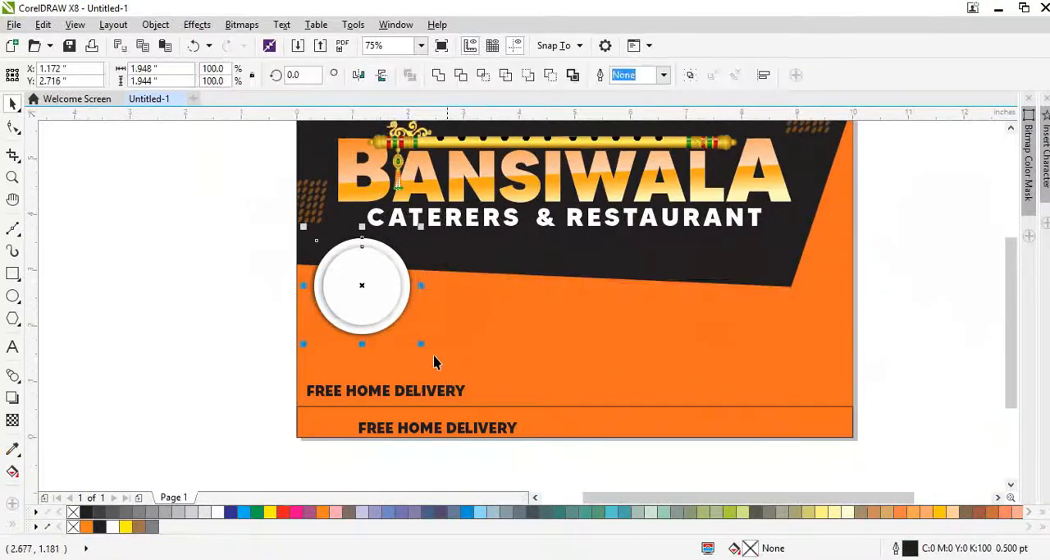
pyautogui.moveTo(356, 300); pyautogui.dragTo(472, 328)
pyautogui.rightClick(471, 328)
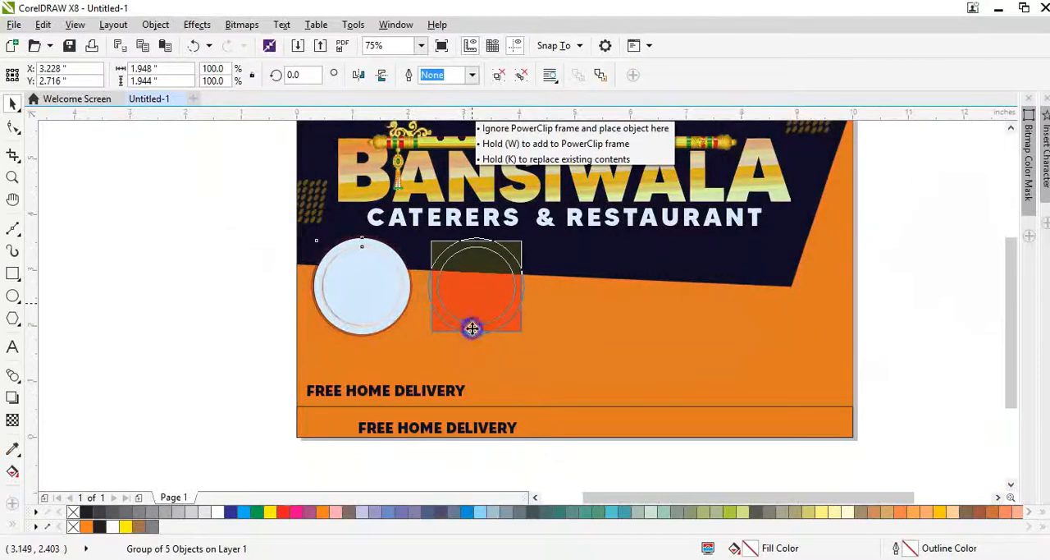
pyautogui.hotkey('ctrl', 'r')
pyautogui.hotkey('ctrl', 'r')
pyautogui.hotkey('ctrl', 'r')
# Step: Scale the row of five shadowed plates to about 9.58 in wide and shift it slightly down
pyautogui.moveTo(185, 213); pyautogui.dragTo(842, 366)
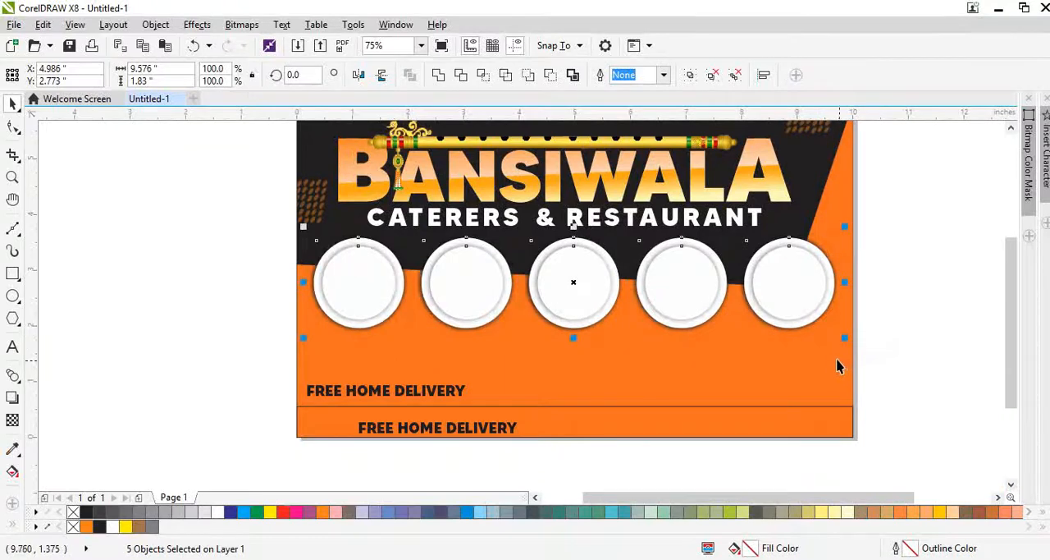
pyautogui.moveTo(654, 291); pyautogui.dragTo(656, 300)
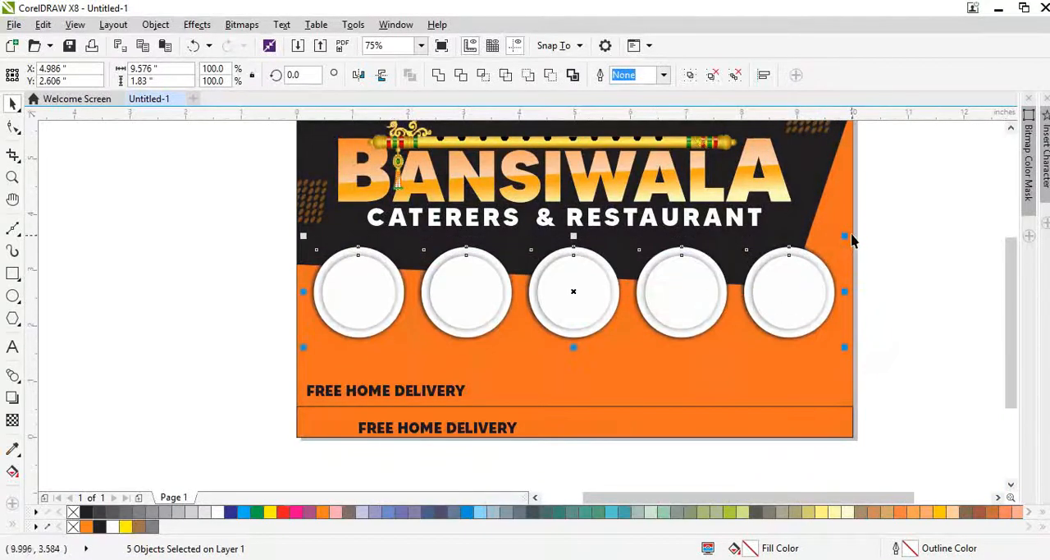
pyautogui.click(853, 237)
# Step: Lower the orange shape's bend node behind the last plate to steepen the black and orange boundary
pyautogui.doubleClick(841, 215)
pyautogui.moveTo(763, 276); pyautogui.dragTo(821, 335)
pyautogui.moveTo(790, 286); pyautogui.dragTo(813, 329)
pyautogui.press('space')
# Step: Stagger the plates vertically along the sloping boundary, raising the first and lowering the three on the right
pyautogui.keyDown('ctrl'); pyautogui.click(344, 303); pyautogui.keyUp('ctrl')
pyautogui.keyDown('ctrl'); pyautogui.click(713, 293); pyautogui.keyUp('ctrl')
pyautogui.moveTo(704, 310); pyautogui.dragTo(700, 326)
pyautogui.moveTo(572, 304); pyautogui.dragTo(573, 306)
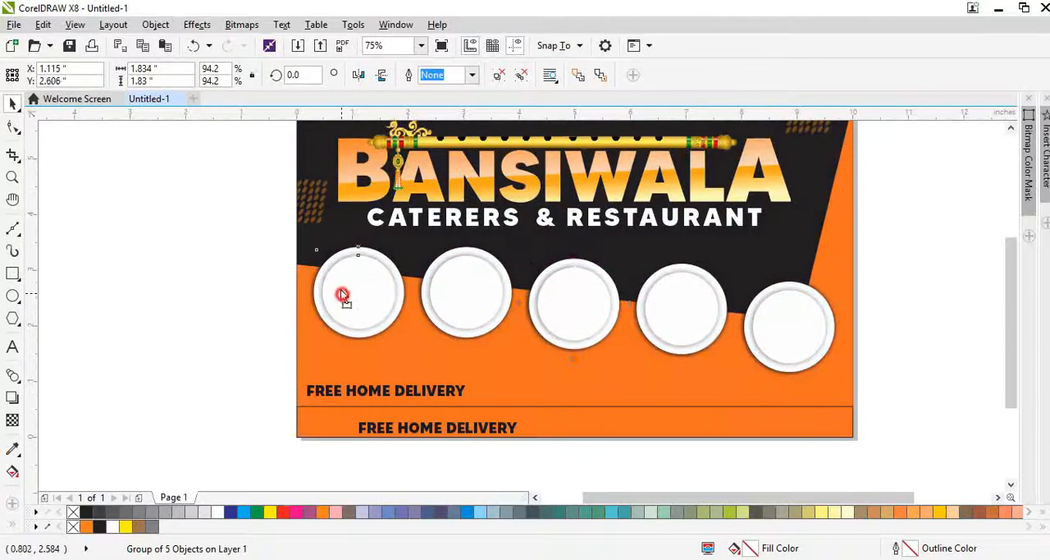
pyautogui.moveTo(342, 294); pyautogui.dragTo(343, 286)
# Step: Try to align the second, third and fourth plates vertically with the last plate
pyautogui.scroll(1, 471, 304)
pyautogui.click(475, 301)
pyautogui.scroll(-1, 478, 302)
pyautogui.click(624, 312)
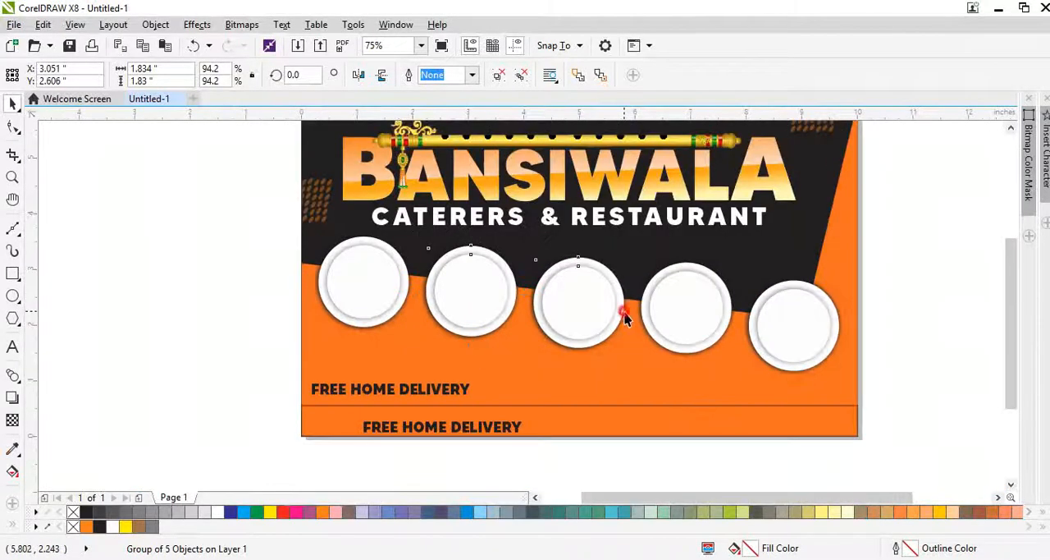
pyautogui.keyDown('shift'); pyautogui.click(699, 312); pyautogui.keyUp('shift')
pyautogui.keyDown('shift'); pyautogui.click(805, 331); pyautogui.keyUp('shift')
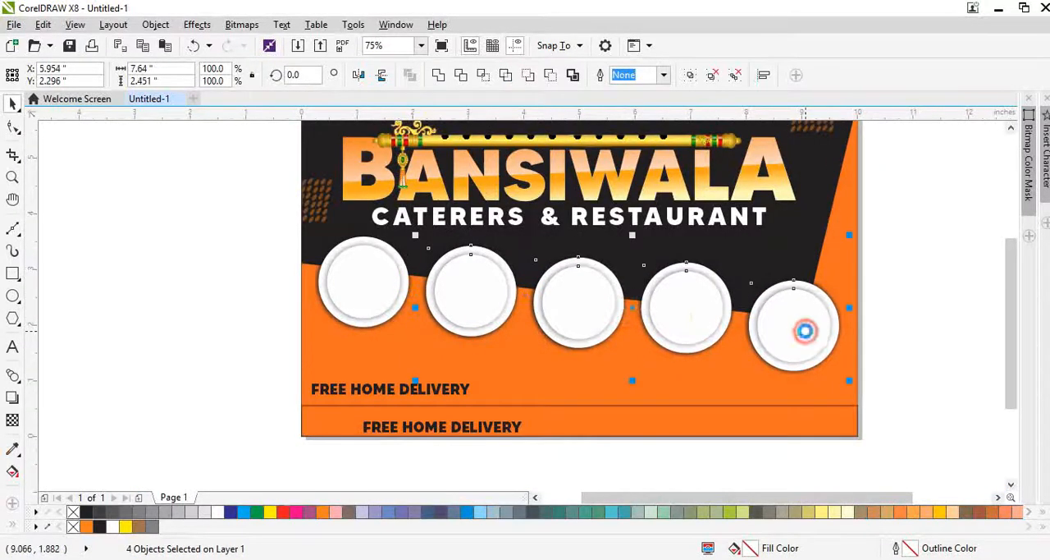
pyautogui.click(885, 349)
# Step: Nudge the fourth plate down to a vertical position of about 2.2 in
pyautogui.click(704, 302)
pyautogui.scroll(2, 707, 310)
pyautogui.press('Down')
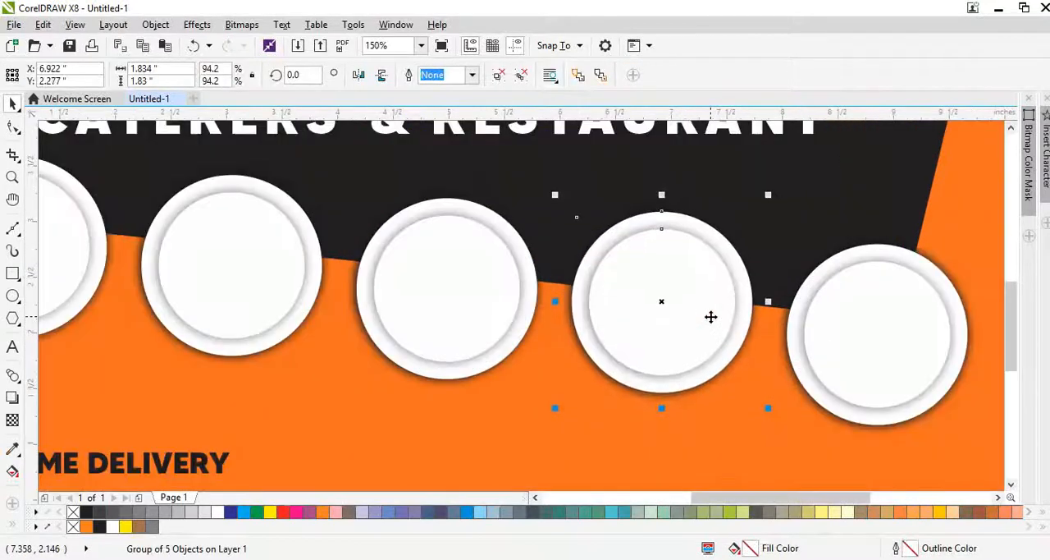
pyautogui.scroll(-2, 719, 284)
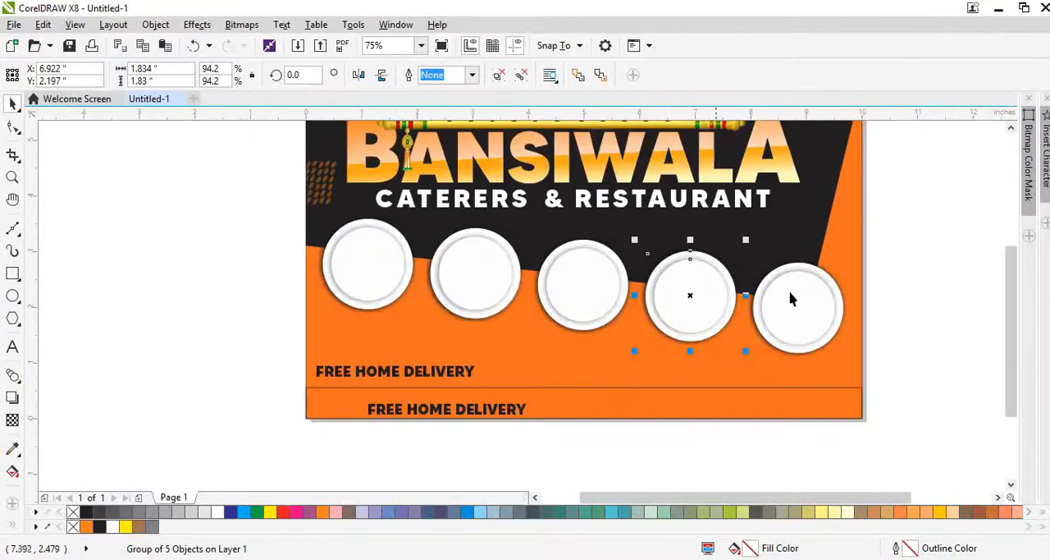
pyautogui.scroll(-2, 808, 293)
pyautogui.click(857, 349)
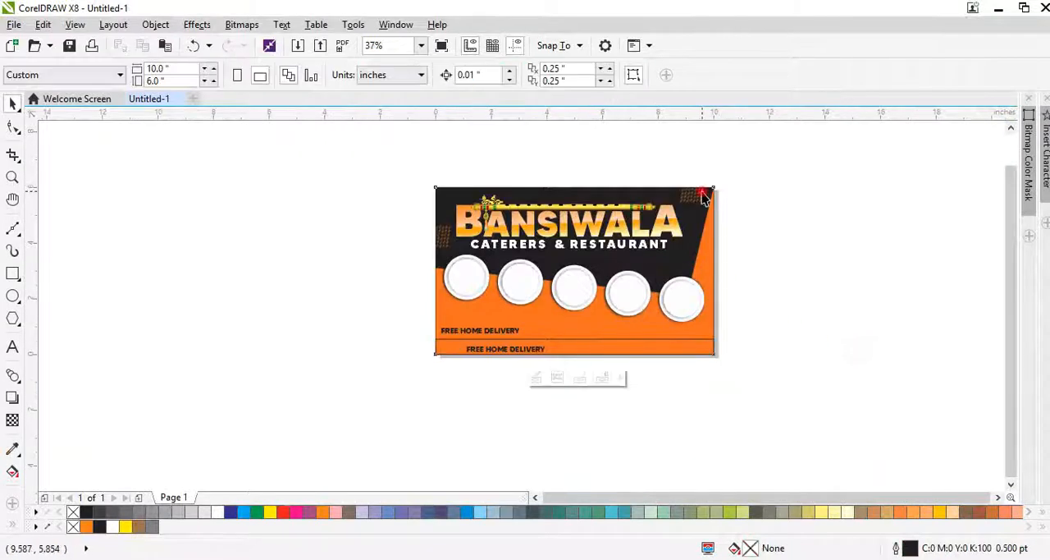
# Step: Place a "FREE HOME DELIVERY" text on the black area above the last two plates, centred at about X 7.82 in, Y 3.26 in
pyautogui.click(706, 198)
pyautogui.scroll(2, 706, 197)
pyautogui.click(692, 255)
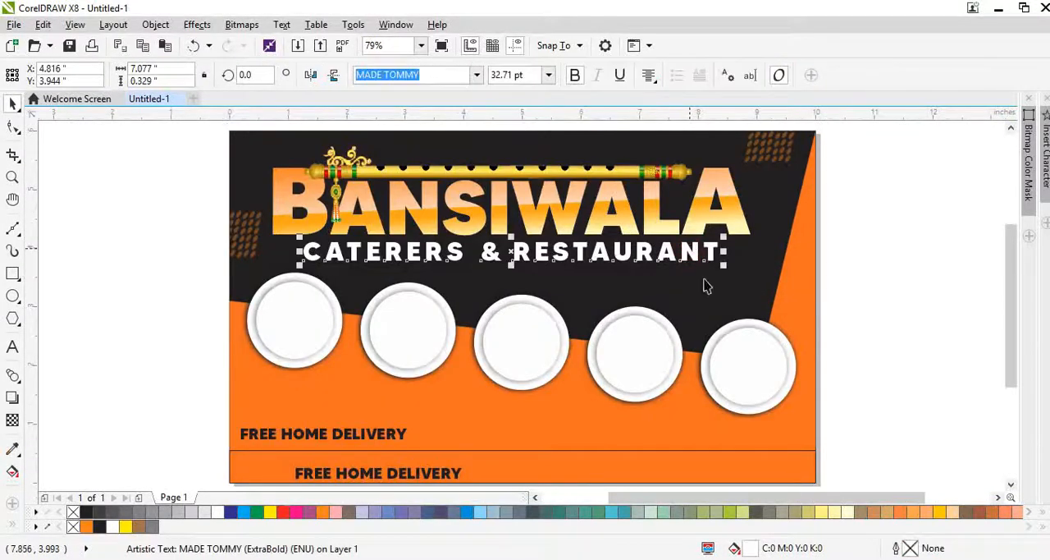
pyautogui.scroll(-2, 632, 244)
pyautogui.scroll(2, 670, 259)
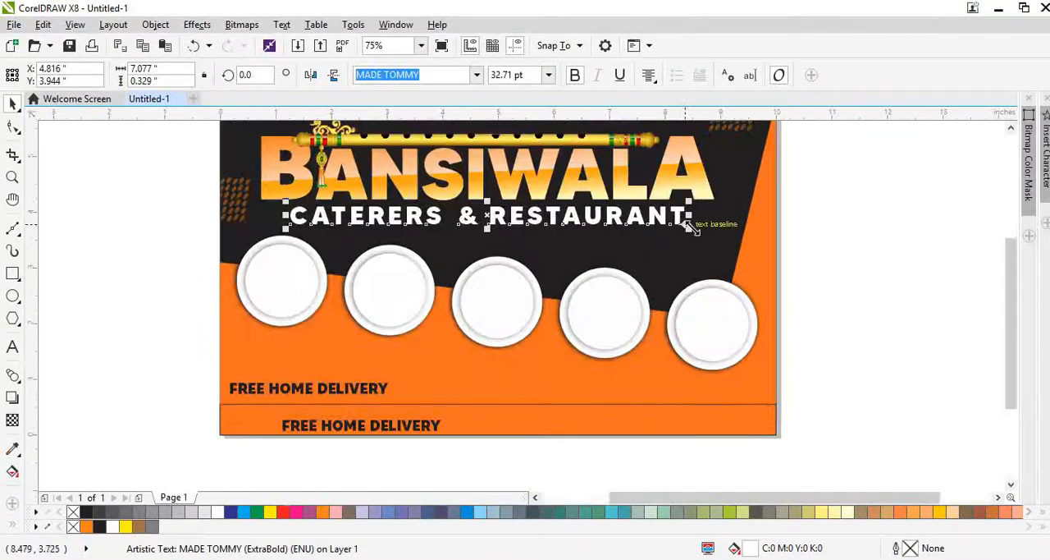
pyautogui.moveTo(689, 228); pyautogui.dragTo(870, 353)
pyautogui.moveTo(358, 387); pyautogui.dragTo(706, 254)
pyautogui.scroll(2, 723, 227)
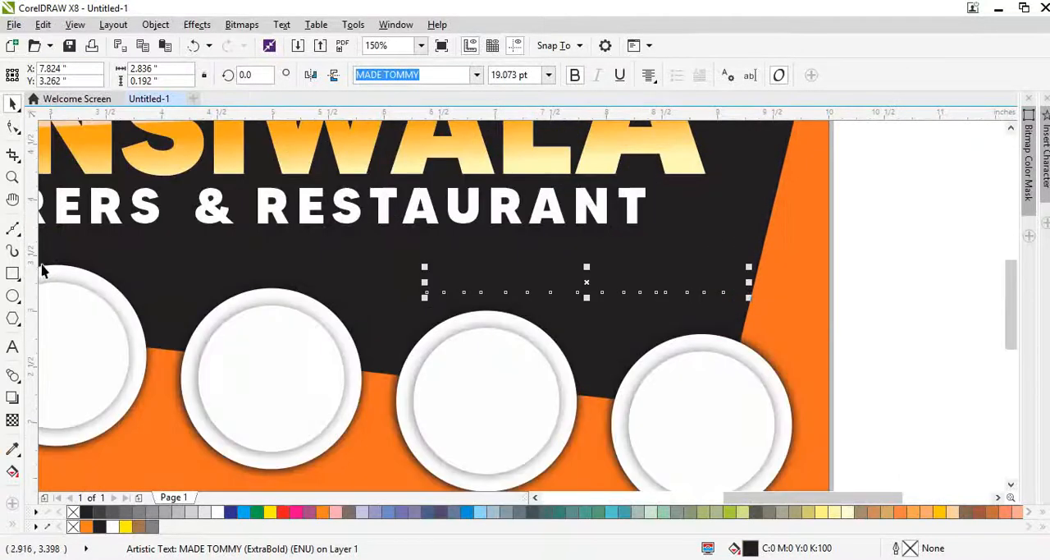
# Step: Draw a rectangle about 3.75 by 0.44 in around the delivery text, ending at the page's right edge, and move it slightly up
pyautogui.click(12, 273)
pyautogui.moveTo(412, 250); pyautogui.dragTo(832, 299)
pyautogui.press('space')
pyautogui.keyDown('shift'); pyautogui.click(811, 223); pyautogui.keyUp('shift')
pyautogui.click(866, 267)
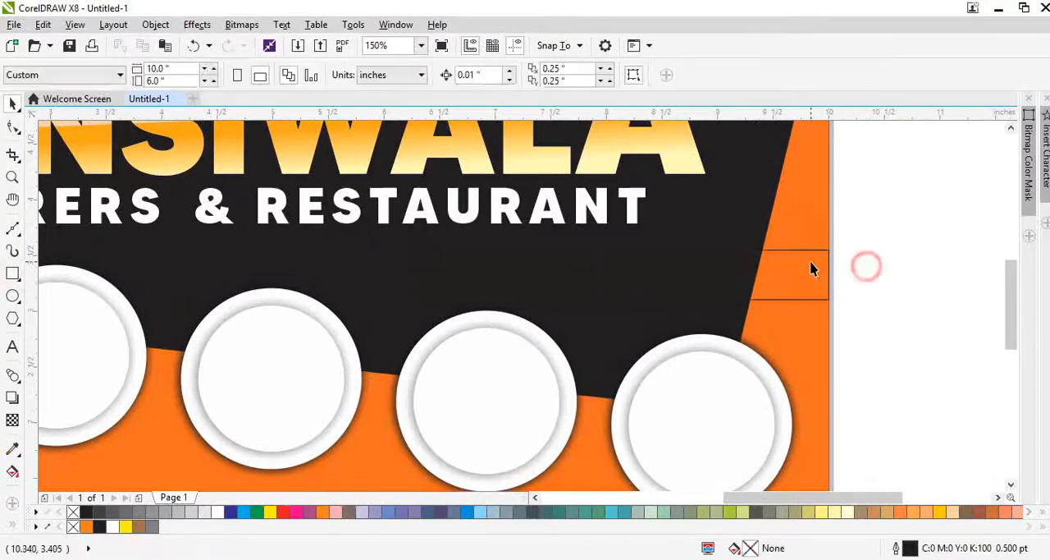
pyautogui.moveTo(811, 267); pyautogui.dragTo(810, 255)
# Step: Convert the rectangle to curves and move its lower left corner outward to slant the left end, making it about 3.97 in wide
pyautogui.hotkey('ctrl', 'q')
pyautogui.doubleClick(445, 258)
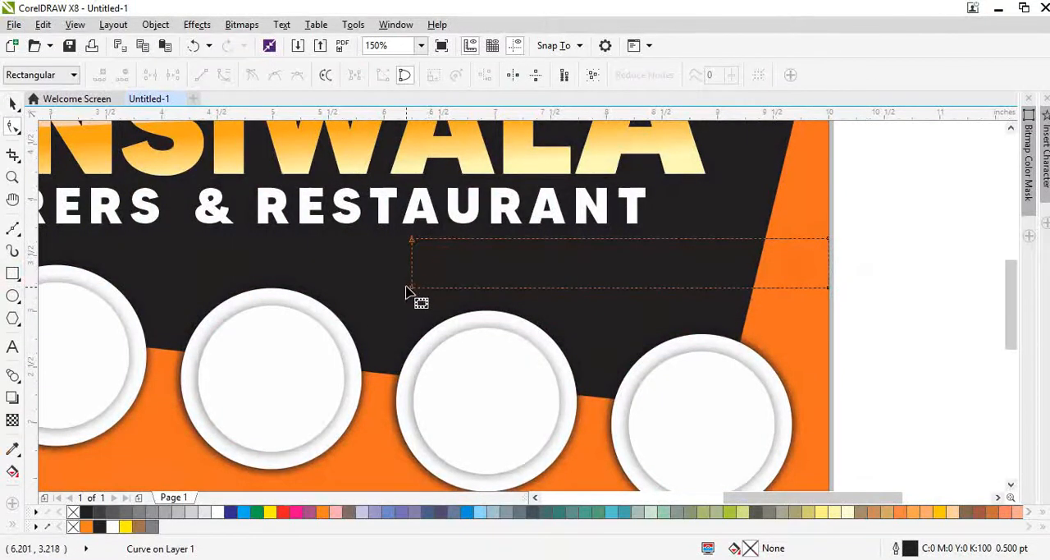
pyautogui.moveTo(411, 288); pyautogui.dragTo(383, 292)
pyautogui.press('space')
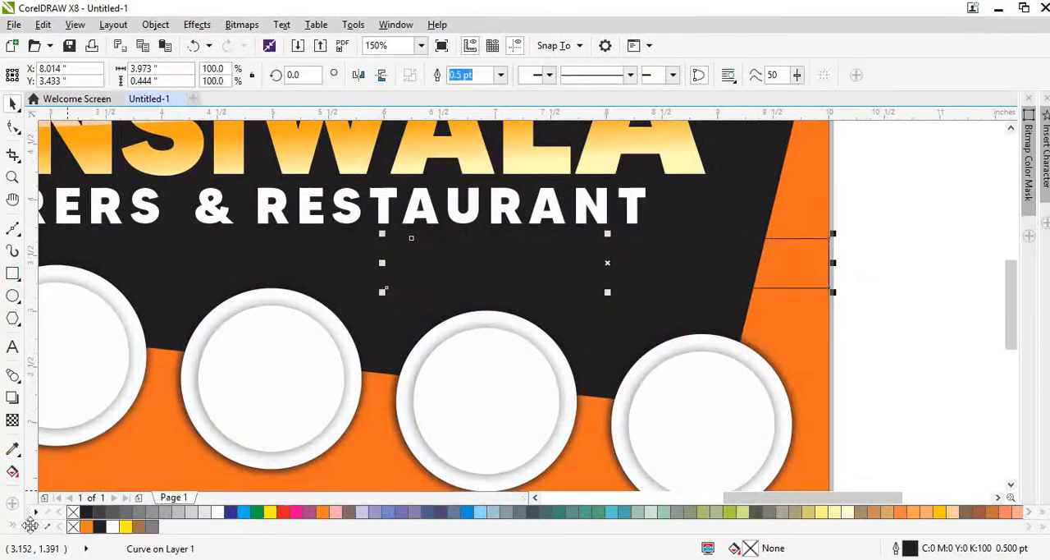
# Step: Fill the slanted banner with red and remove its outline
pyautogui.click(283, 512)
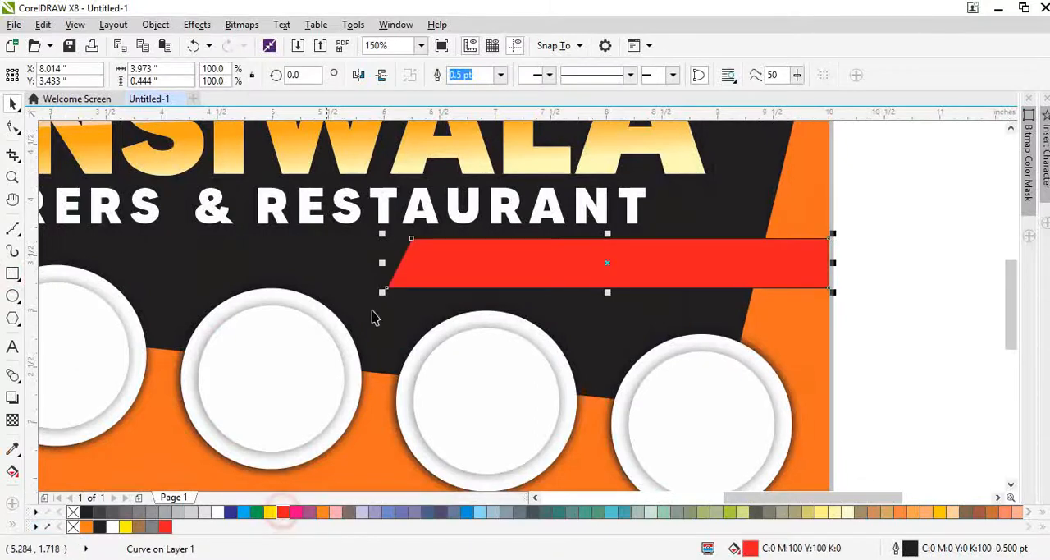
pyautogui.rightClick(73, 512)
pyautogui.scroll(2, 402, 245)
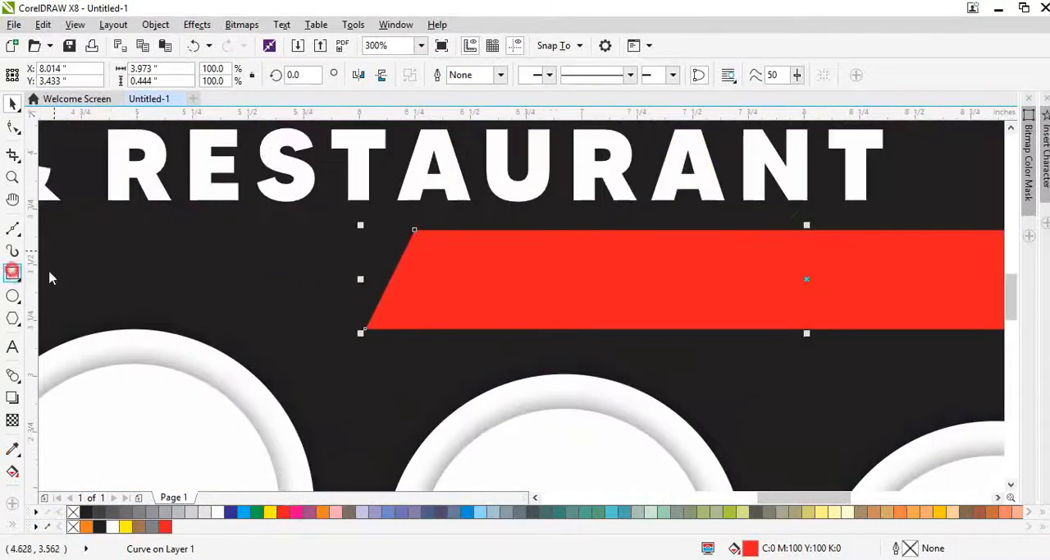
# Step: Draw a rectangle over the red banner's slanted end, intersect it with the banner, and delete the helper rectangle
pyautogui.moveTo(277, 203)
pyautogui.mouseDown()
pyautogui.moveTo(474, 344)
pyautogui.moveTo(473, 359)
pyautogui.mouseUp()
pyautogui.press('space')
pyautogui.keyDown('shift'); pyautogui.click(511, 282); pyautogui.keyUp('shift')
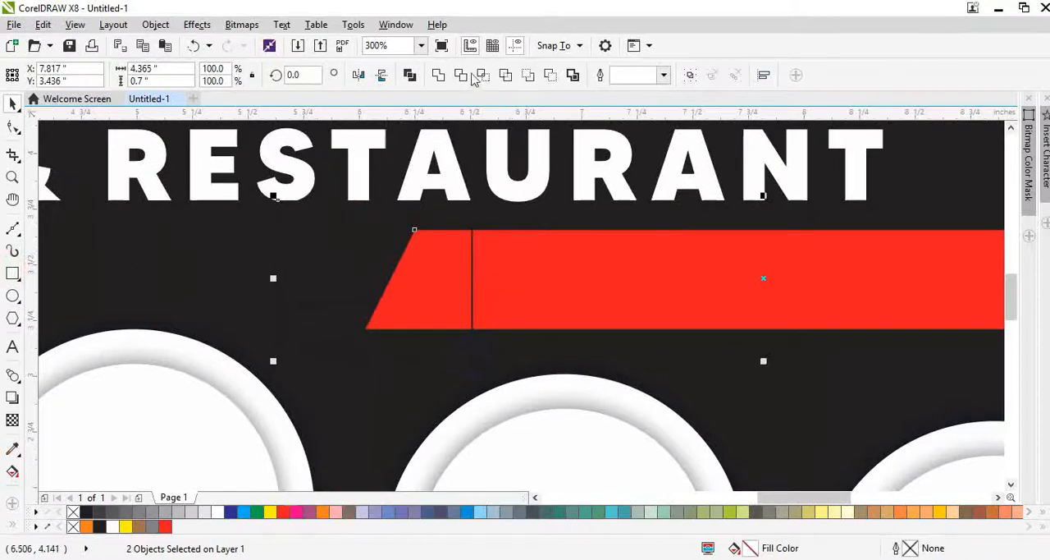
pyautogui.click(483, 76)
pyautogui.click(248, 235)
pyautogui.click(338, 263)
pyautogui.press('Delete')
pyautogui.click(433, 292)
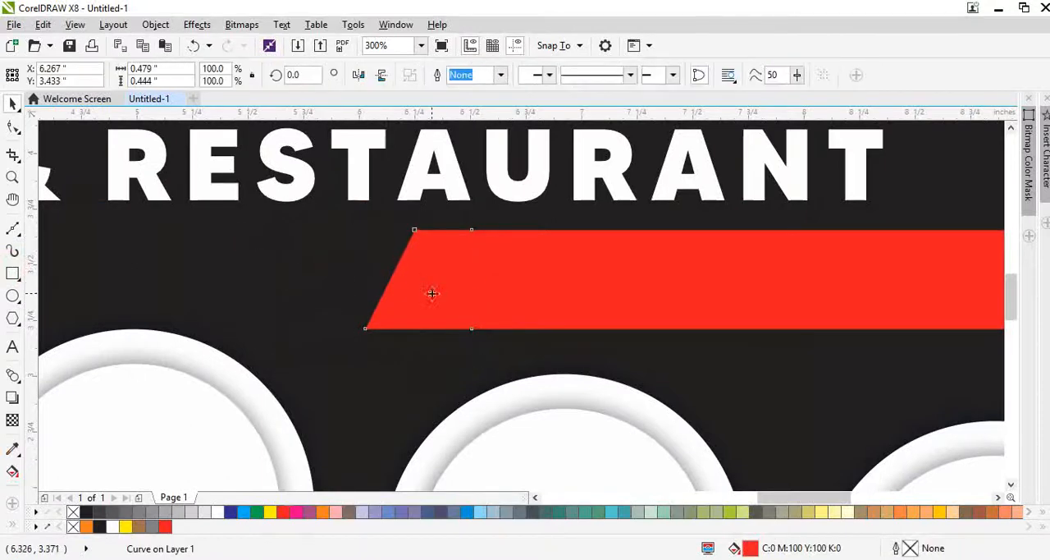
# Step: Reshape the intersected piece into a parallel slanted strip about 0.29 in wide by moving its inner nodes, and fill it white
pyautogui.press('F10')
pyautogui.moveTo(416, 308); pyautogui.dragTo(482, 360)
pyautogui.press('Left')
pyautogui.press('Left')
pyautogui.press('Left')
pyautogui.press('Left')
pyautogui.press('Left')
pyautogui.press('Left')
pyautogui.press('Left')
pyautogui.press('Left')
pyautogui.press('Left')
pyautogui.press('Left')
pyautogui.press('Left')
pyautogui.press('Left')
pyautogui.press('Left')
pyautogui.press('Left')
pyautogui.press('Left')
pyautogui.press('Left')
pyautogui.press('Left')
pyautogui.press('Left')
pyautogui.press('Left')
pyautogui.press('Left')
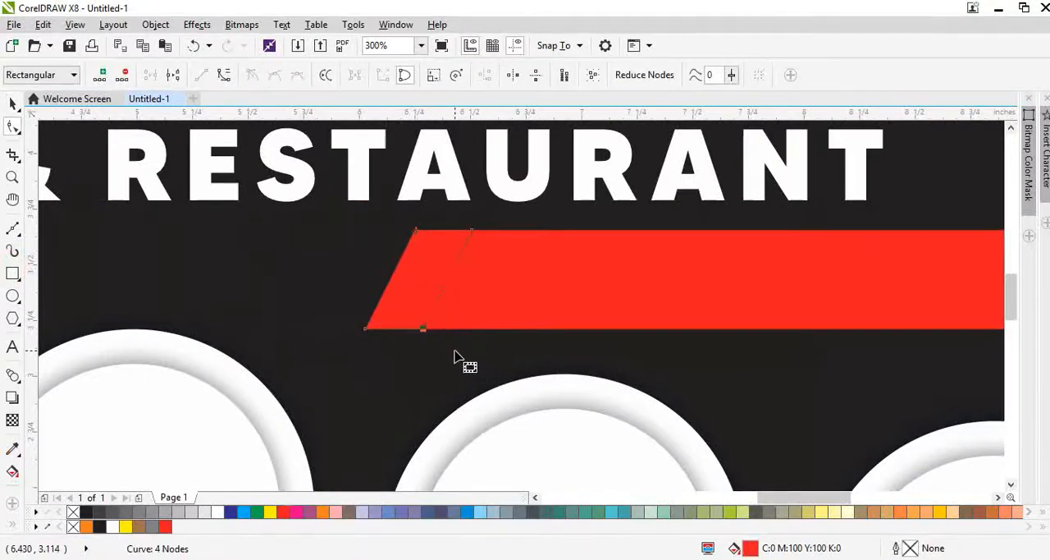
pyautogui.moveTo(426, 215); pyautogui.dragTo(568, 405)
pyautogui.moveTo(567, 362); pyautogui.dragTo(506, 306)
pyautogui.moveTo(463, 341); pyautogui.dragTo(391, 313)
pyautogui.press('Left')
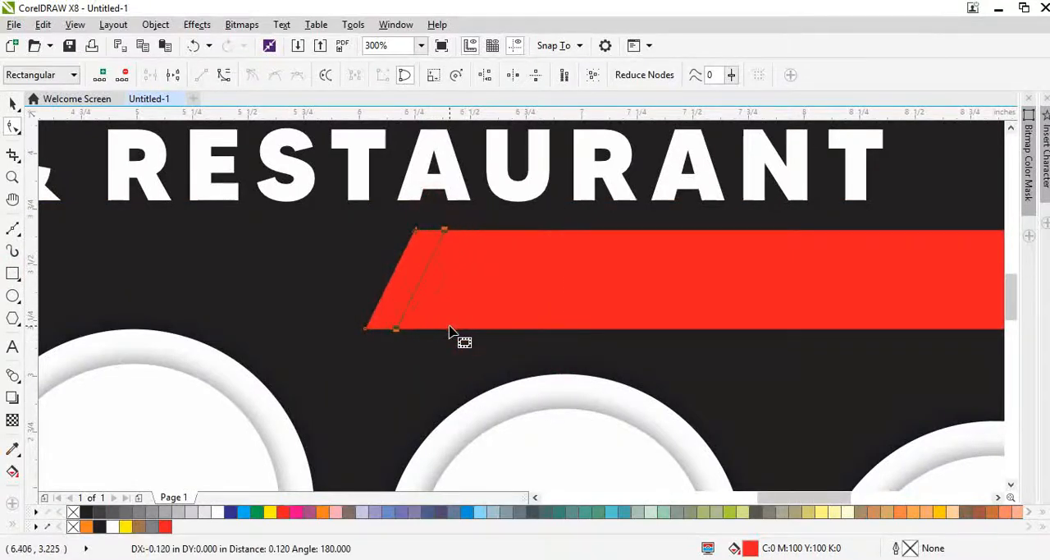
pyautogui.press('space')
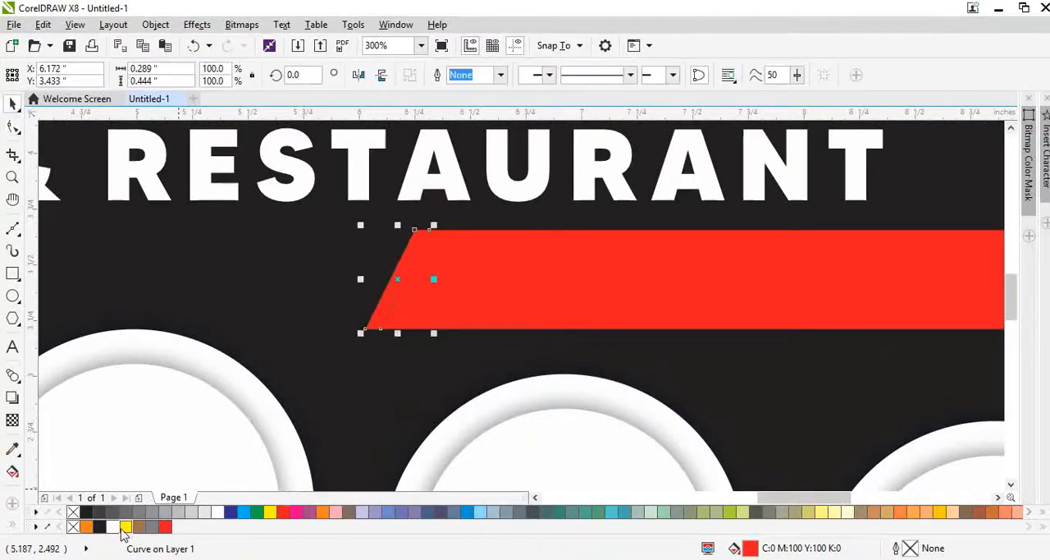
pyautogui.click(113, 526)
pyautogui.scroll(-2, 451, 269)
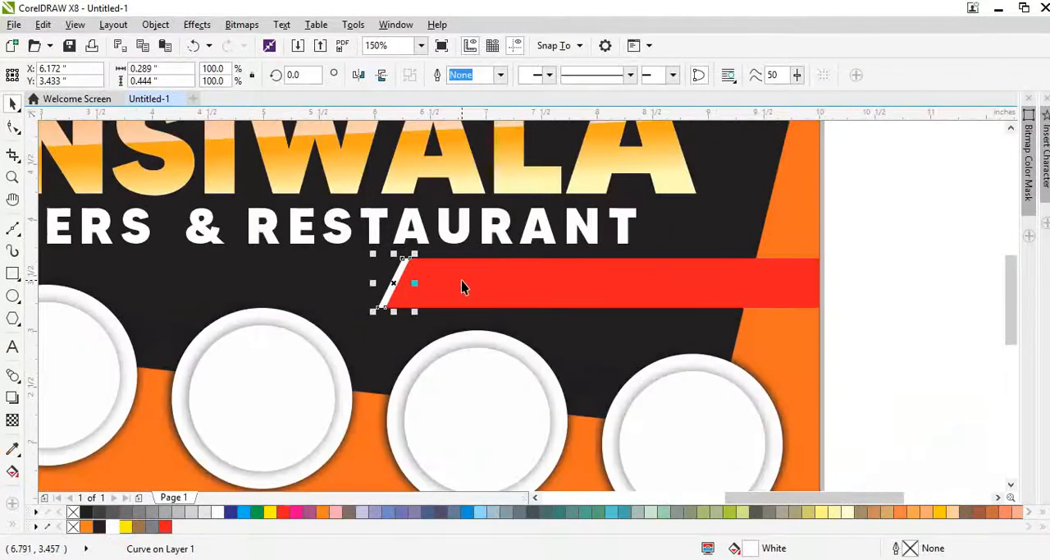
# Step: Send the banner and its white strip behind the orange side area and delivery text, and centre the text vertically on the banner
pyautogui.keyDown('shift'); pyautogui.click(466, 275); pyautogui.keyUp('shift')
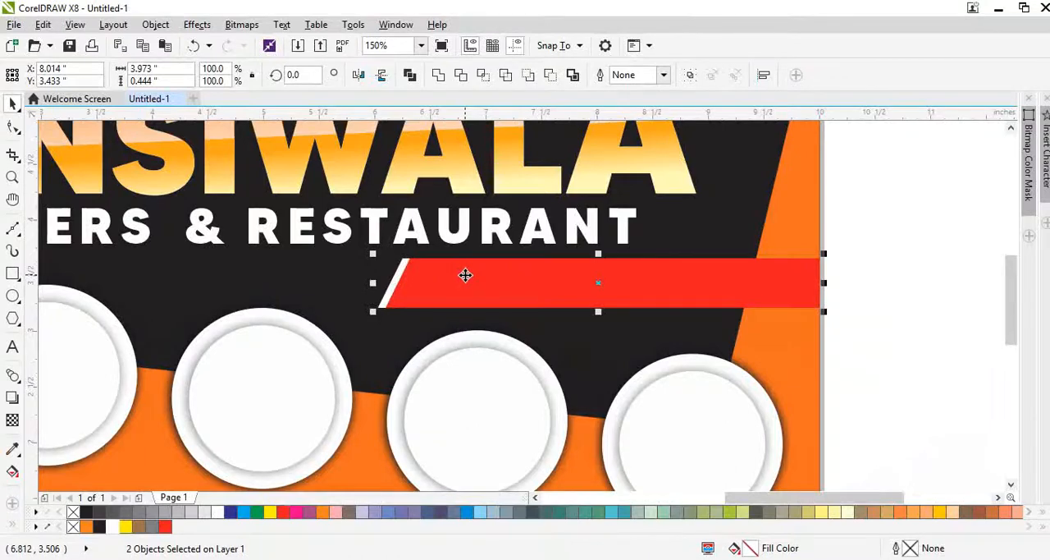
pyautogui.hotkey('ctrl', 'g')
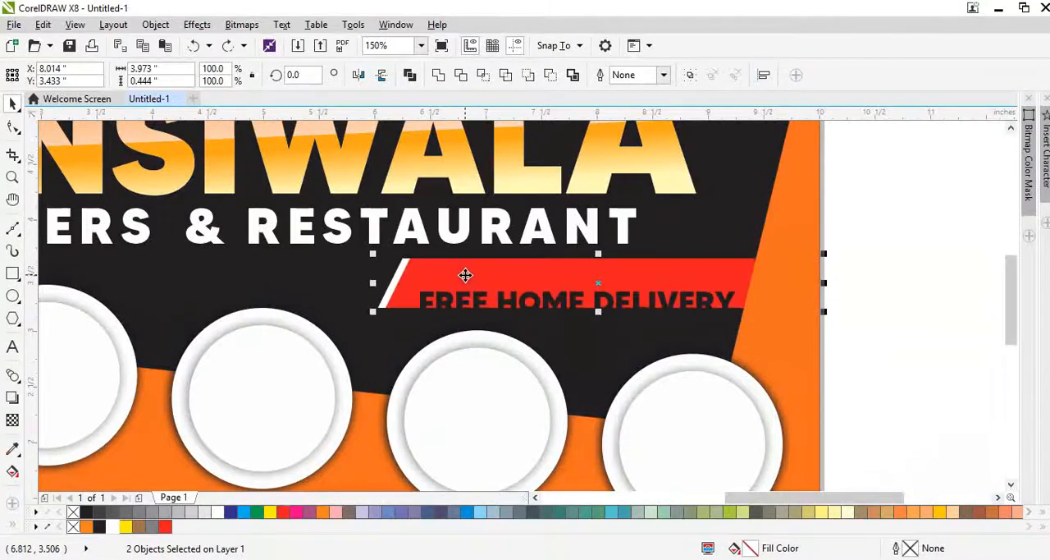
pyautogui.click(512, 301)
pyautogui.keyDown('shift'); pyautogui.click(517, 274); pyautogui.keyUp('shift')
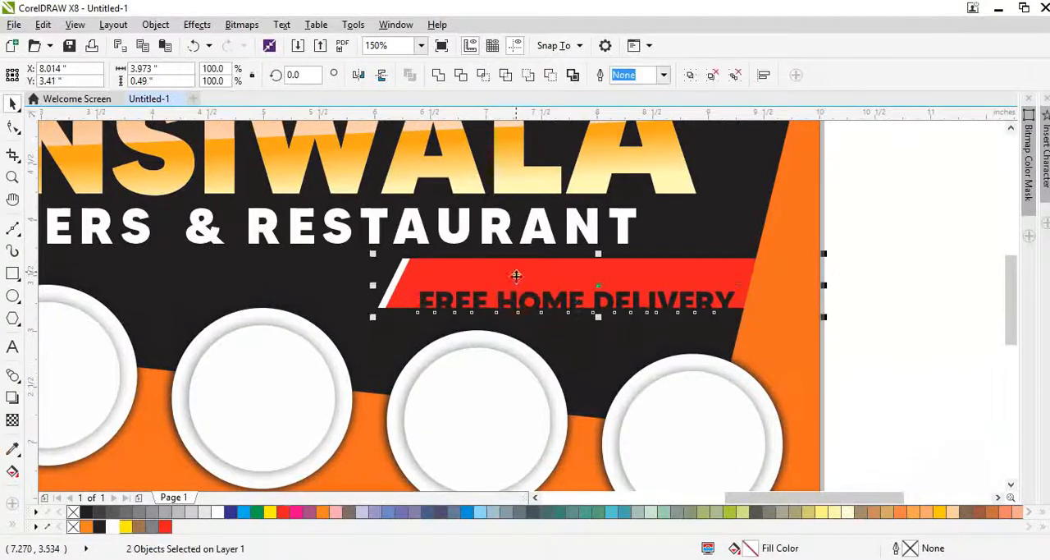
pyautogui.press('e')
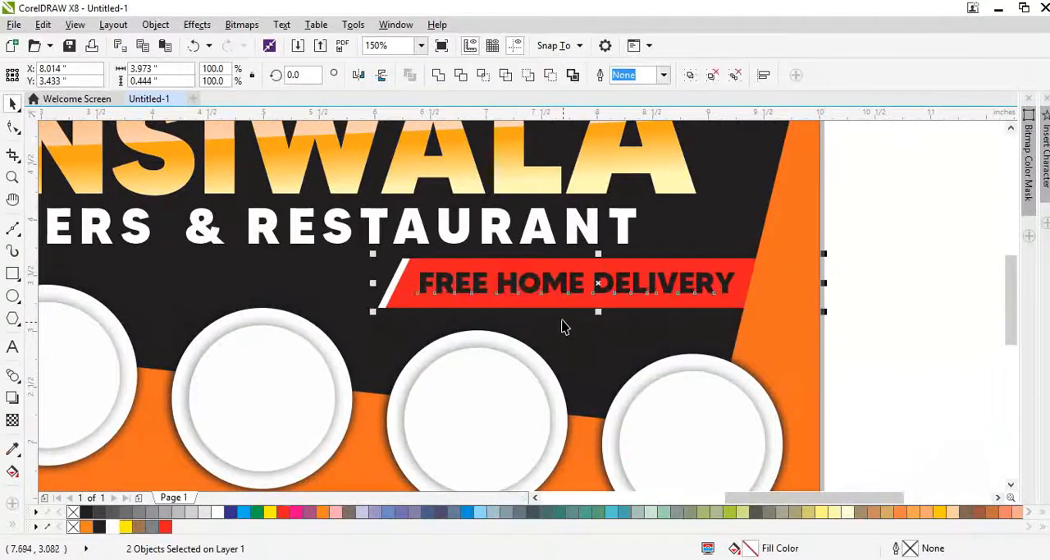
# Step: Fill the "FREE HOME DELIVERY" text on the red banner with white and deselect it
pyautogui.click(694, 353)
pyautogui.click(661, 292)
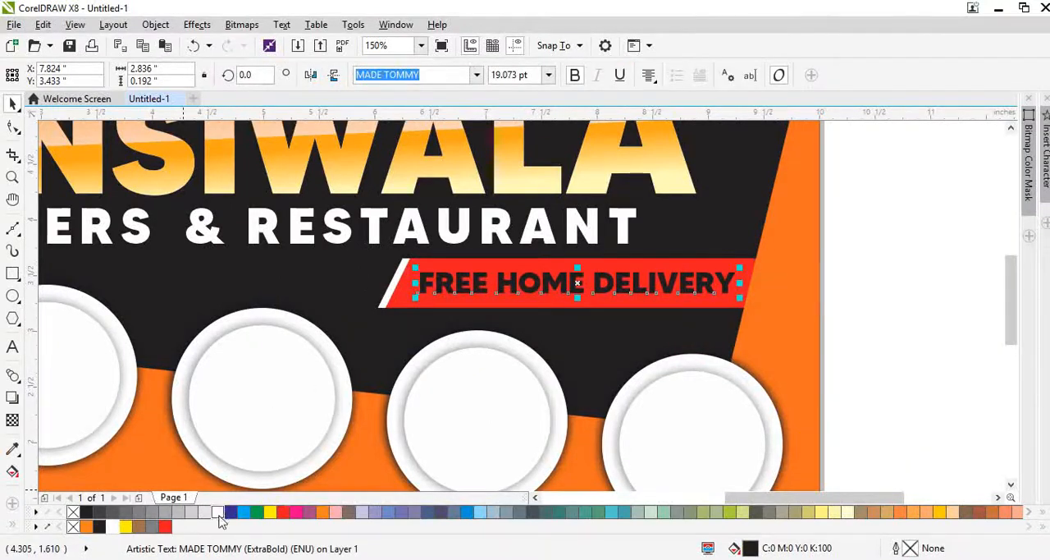
pyautogui.keyDown('shift'); pyautogui.click(407, 305); pyautogui.keyUp('shift')
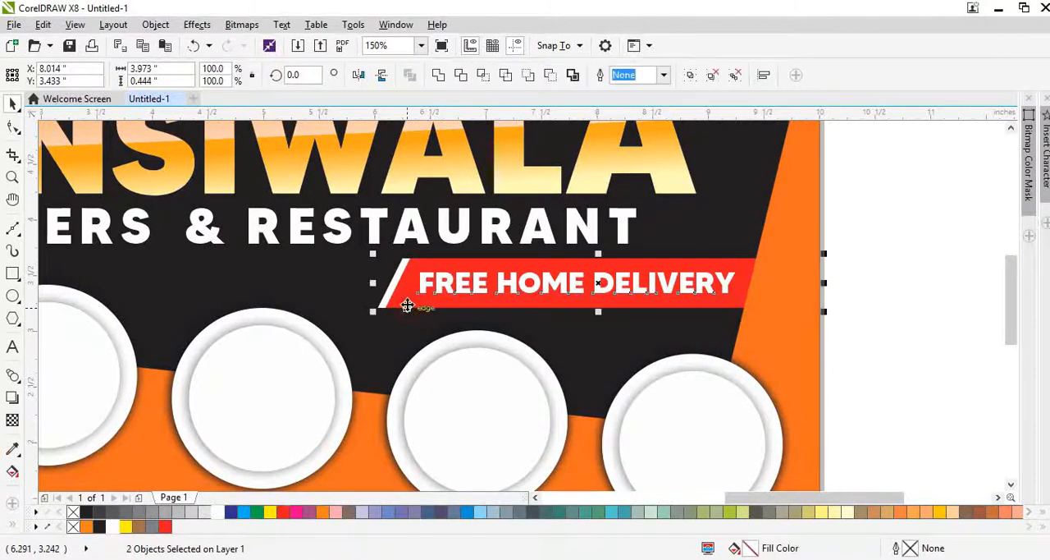
pyautogui.click(701, 227)
pyautogui.hotkey('shift', 'F2')
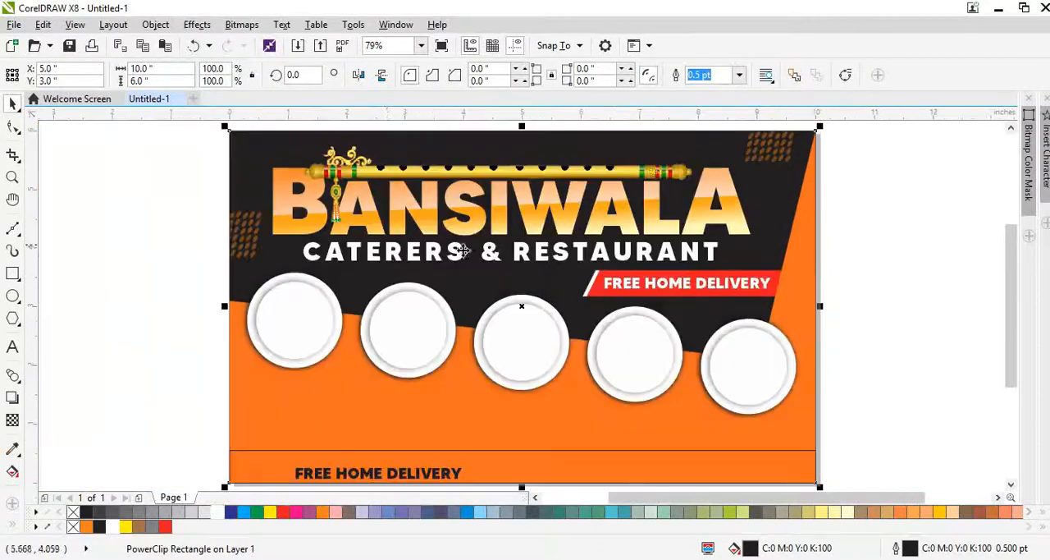
pyautogui.click(884, 317)
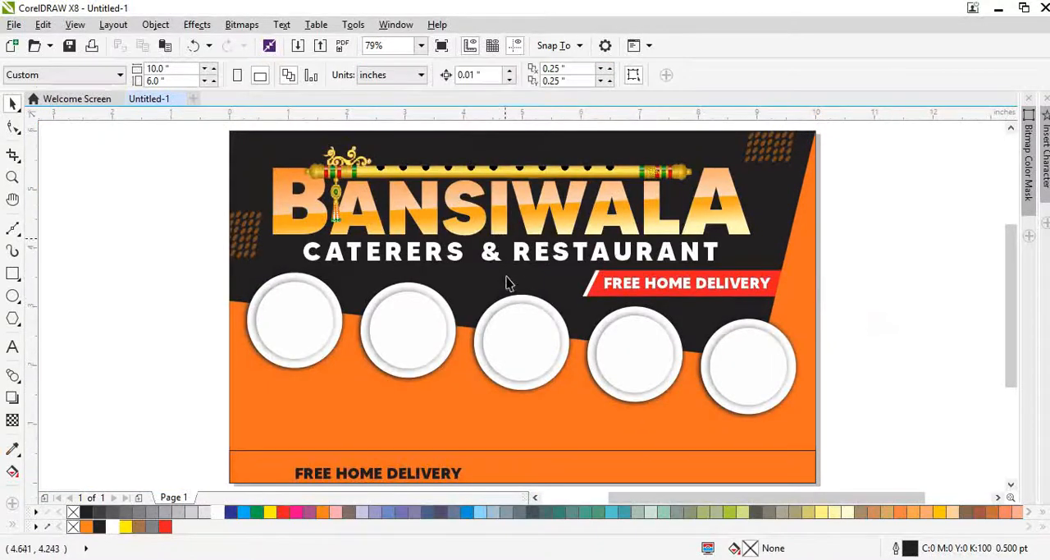
# Step: Place a copy of the "CATERERS & RESTAURANT" subtitle on the orange area below the plates and scale it to about 4.1 in wide
pyautogui.moveTo(517, 254); pyautogui.dragTo(465, 421)
pyautogui.moveTo(672, 437); pyautogui.dragTo(496, 431)
pyautogui.scroll(-3, 511, 433)
pyautogui.scroll(3, 485, 474)
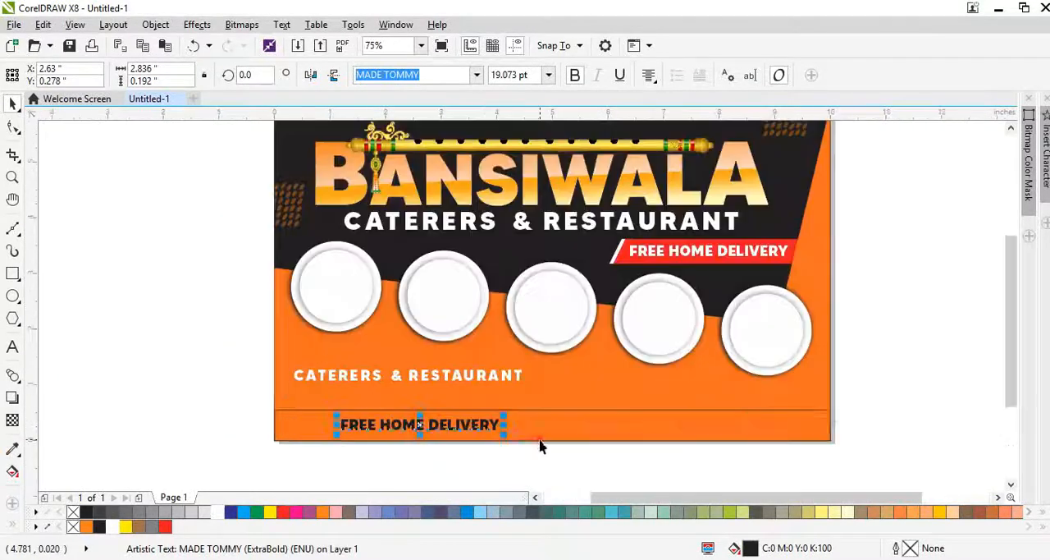
# Step: Fill the rectangle along the page's lower edge with black and remove its outline
pyautogui.click(545, 444)
pyautogui.click(99, 526)
pyautogui.rightClick(73, 526)
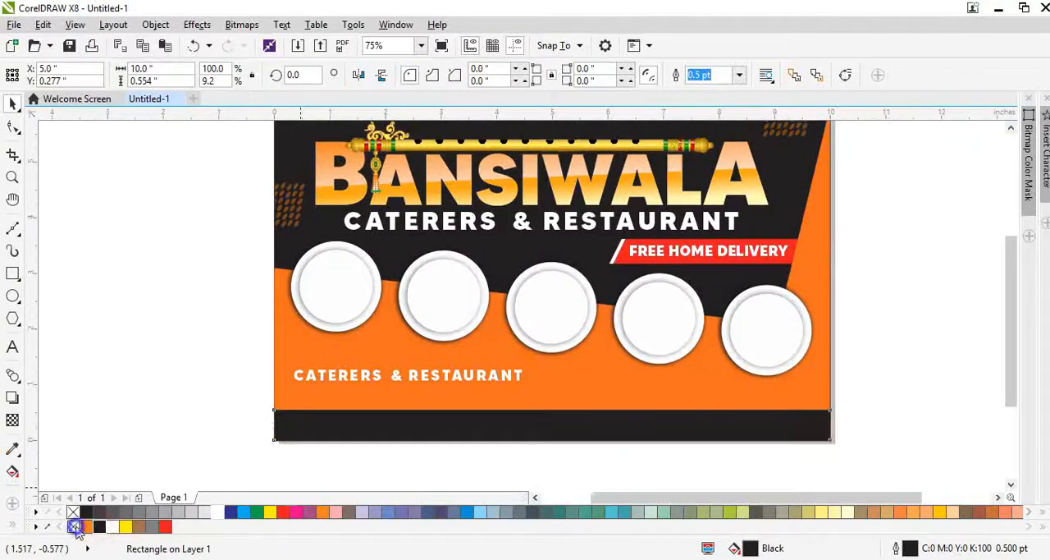
# Step: Move the smaller subtitle copy onto the black footer strip and replace its wording with the restaurant's address
pyautogui.moveTo(365, 374); pyautogui.dragTo(394, 432)
pyautogui.scroll(1, 395, 435)
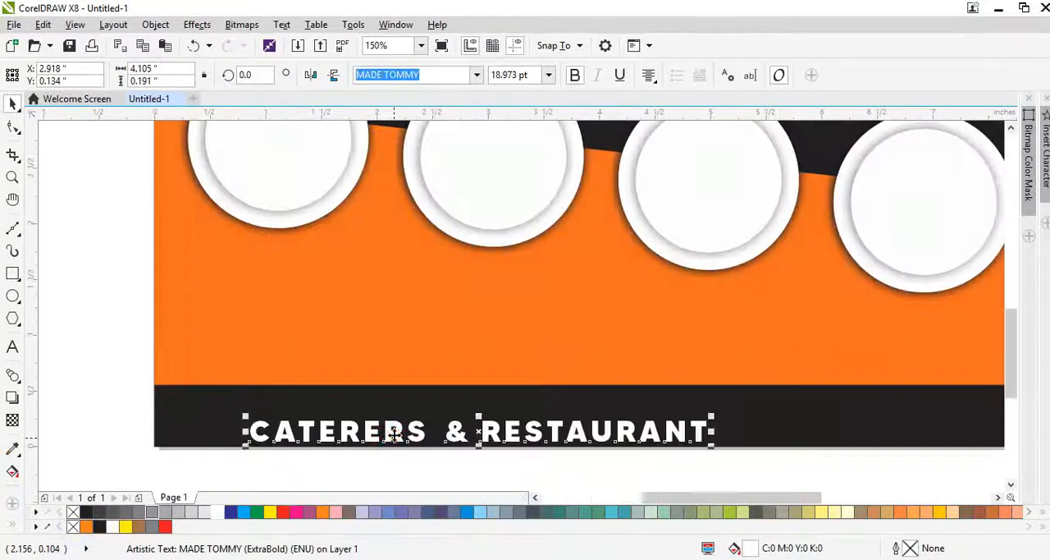
pyautogui.doubleClick(395, 435)
pyautogui.hotkey('ctrl', 'a')
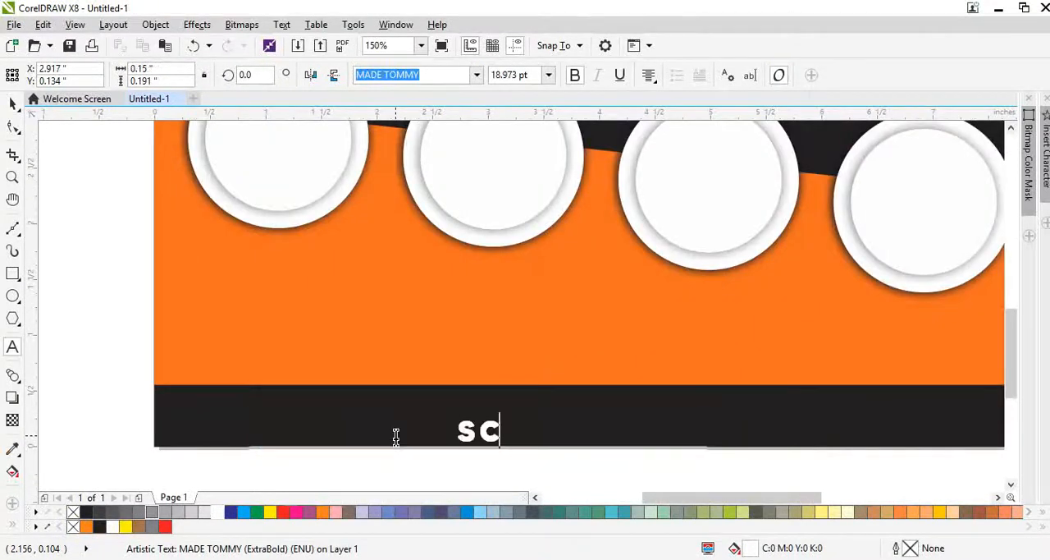
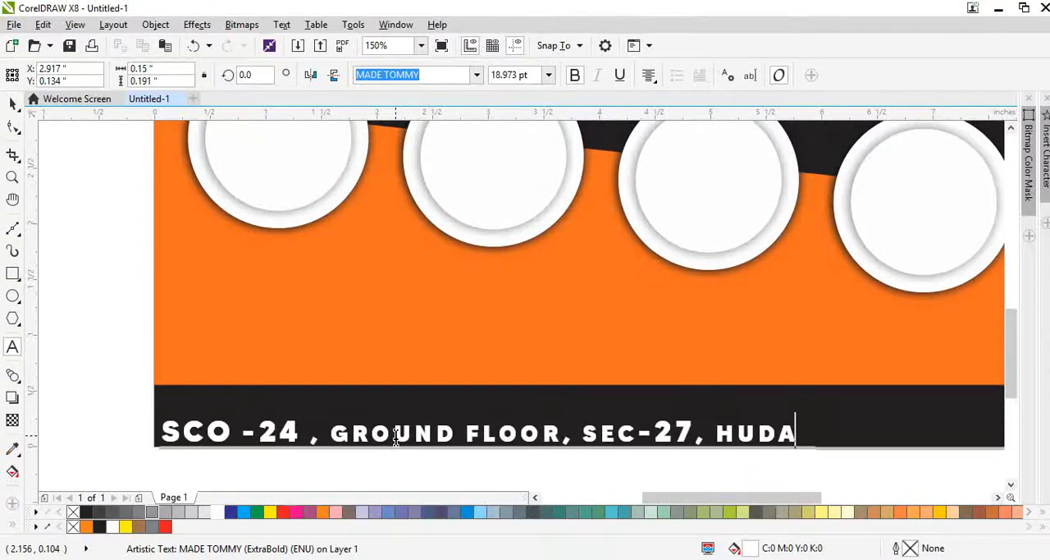
# Step: Change the case of the whole footer address text to UPPERCASE
pyautogui.hotkey('ctrl', 'a')
pyautogui.hotkey('shift', 'F3')
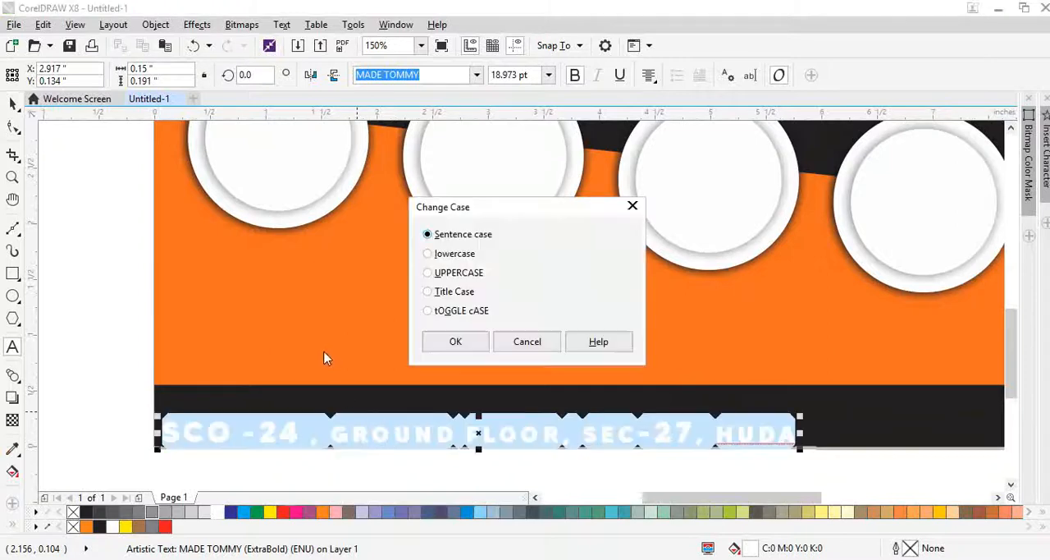
pyautogui.click(450, 273)
pyautogui.click(453, 343)
pyautogui.hotkey('ctrl', 'space')
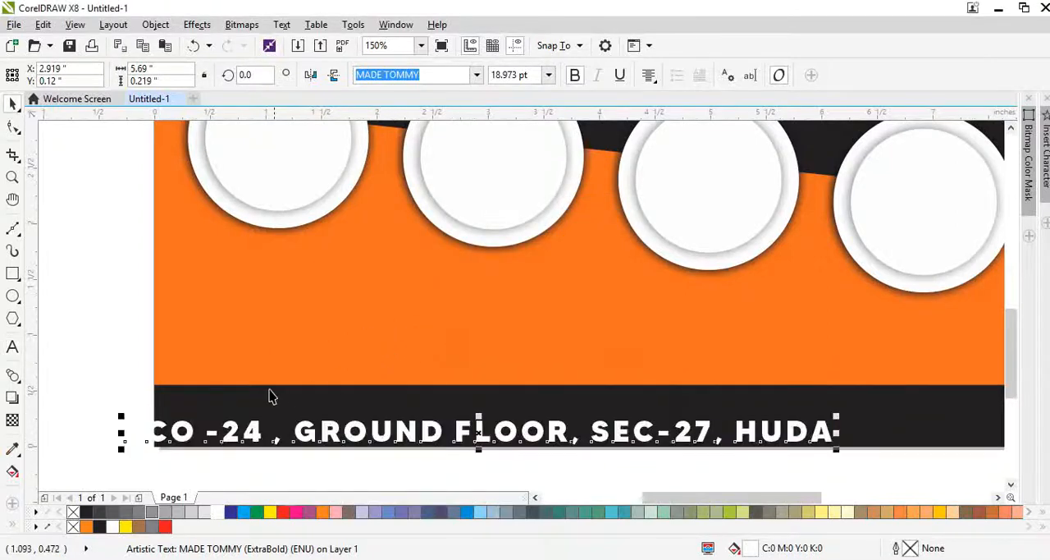
# Step: Tighten the letter spacing of the footer address until the line is about 6.1 in wide
pyautogui.press('F10')
pyautogui.moveTo(850, 451); pyautogui.dragTo(809, 462)
pyautogui.press('space')
# Step: Open the font choices for the footer address text
pyautogui.click(476, 75)
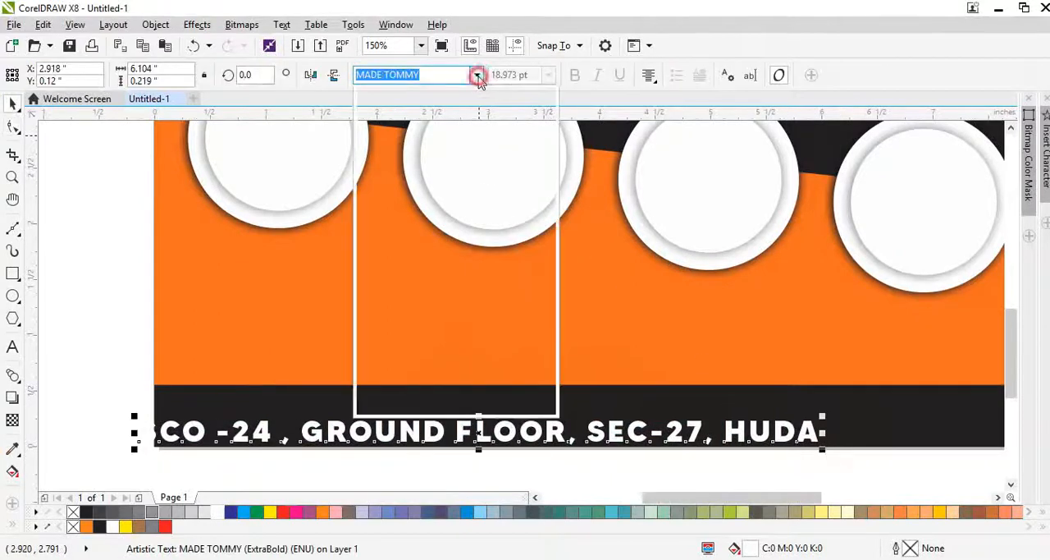
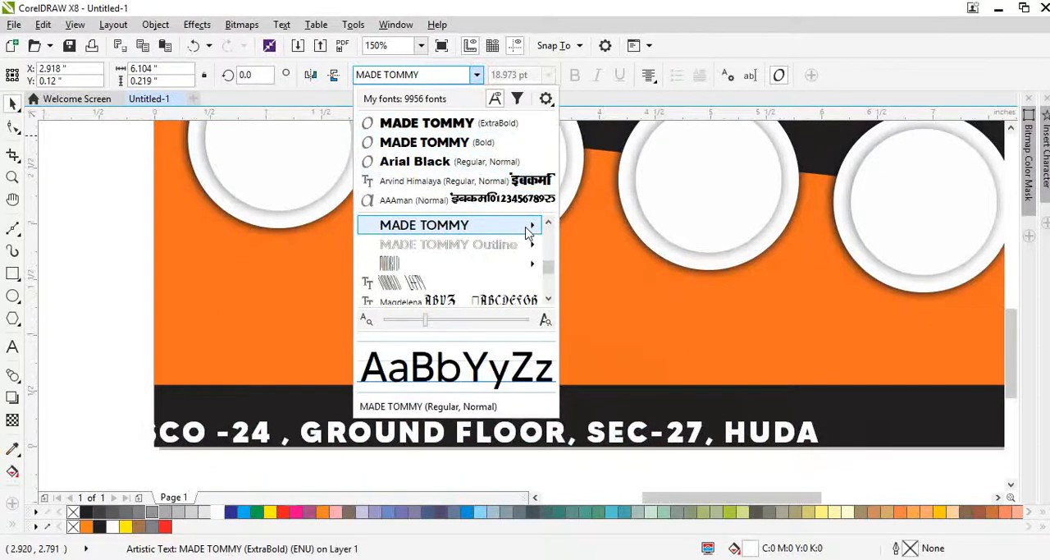
# Step: Set the footer address text to the Bold weight of MADE TOMMY
pyautogui.moveTo(528, 232)
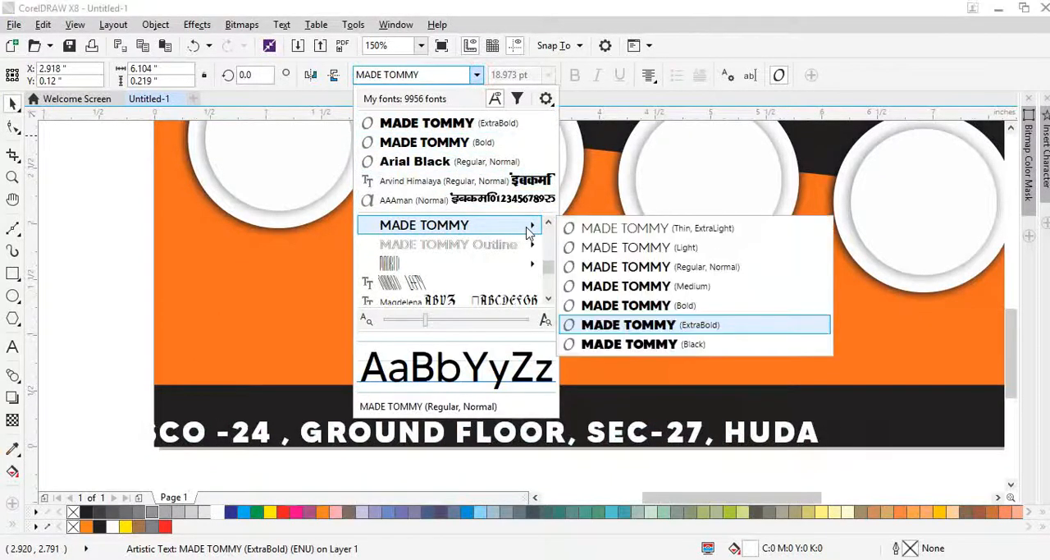
pyautogui.click(639, 306)
pyautogui.scroll(-5, 460, 309)
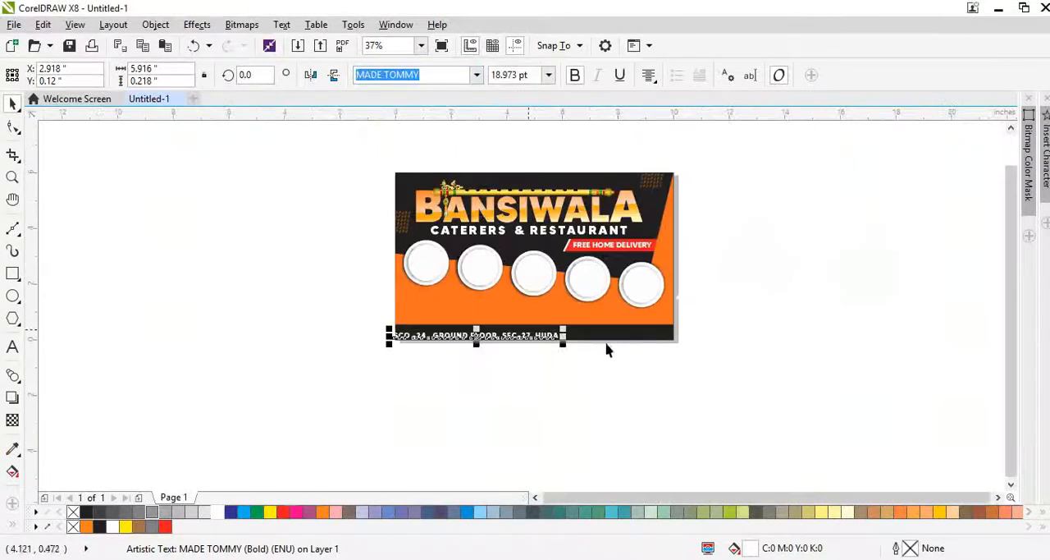
# Step: Centre the footer address text on the black footer strip
pyautogui.keyDown('shift'); pyautogui.click(615, 336); pyautogui.keyUp('shift')
pyautogui.press('c')
pyautogui.click(616, 345)
pyautogui.scroll(2, 608, 328)
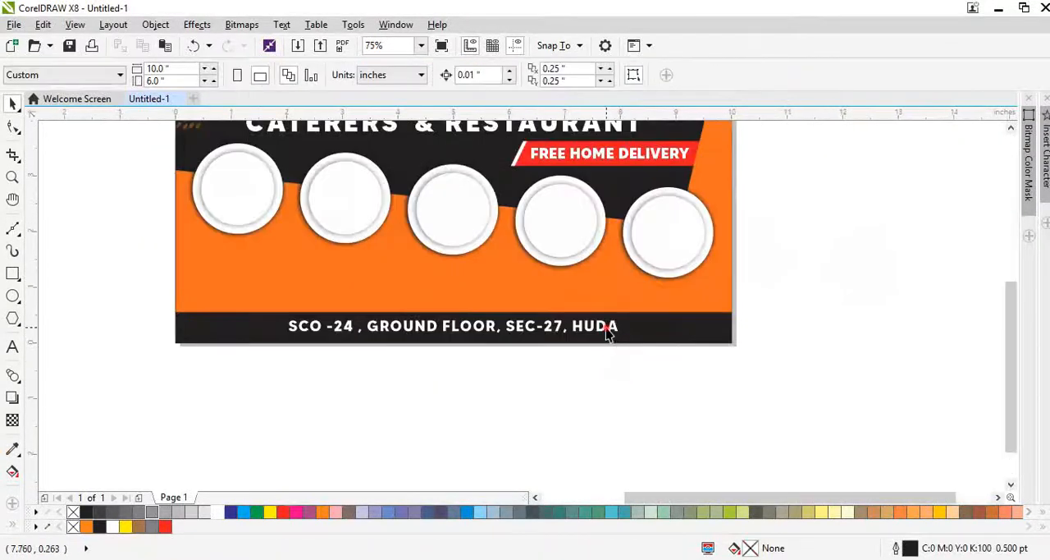
# Step: Shrink the address to about 4.9 in wide at the left end of the footer strip and centre it vertically there
pyautogui.click(607, 330)
pyautogui.moveTo(623, 342); pyautogui.dragTo(485, 341)
pyautogui.keyDown('shift'); pyautogui.click(506, 339); pyautogui.keyUp('shift')
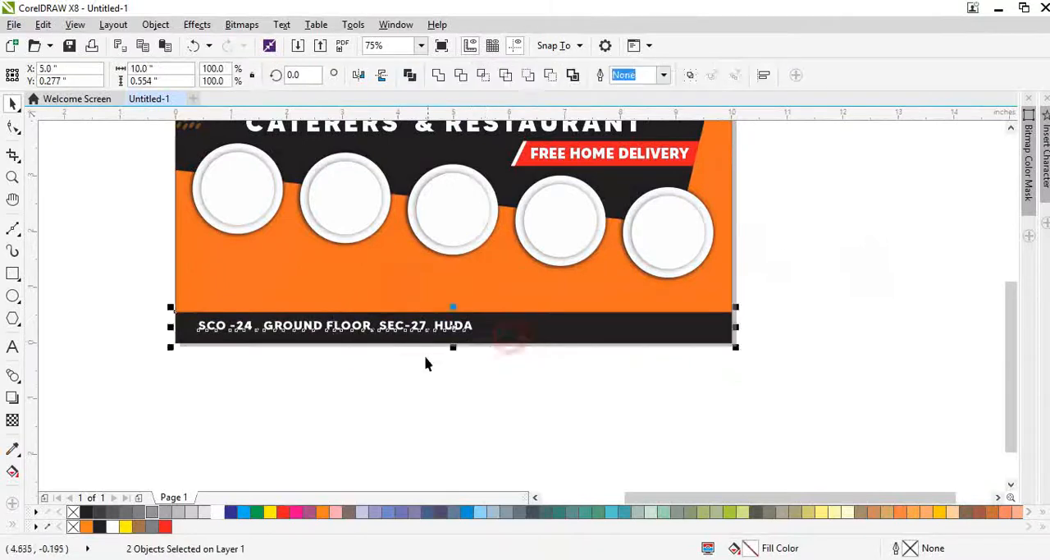
pyautogui.press('e')
pyautogui.click(425, 357)
# Step: Place a duplicate of the address text at the right end of the black footer strip
pyautogui.moveTo(416, 326); pyautogui.dragTo(690, 340)
pyautogui.rightClick(691, 339)
pyautogui.scroll(2, 692, 327)
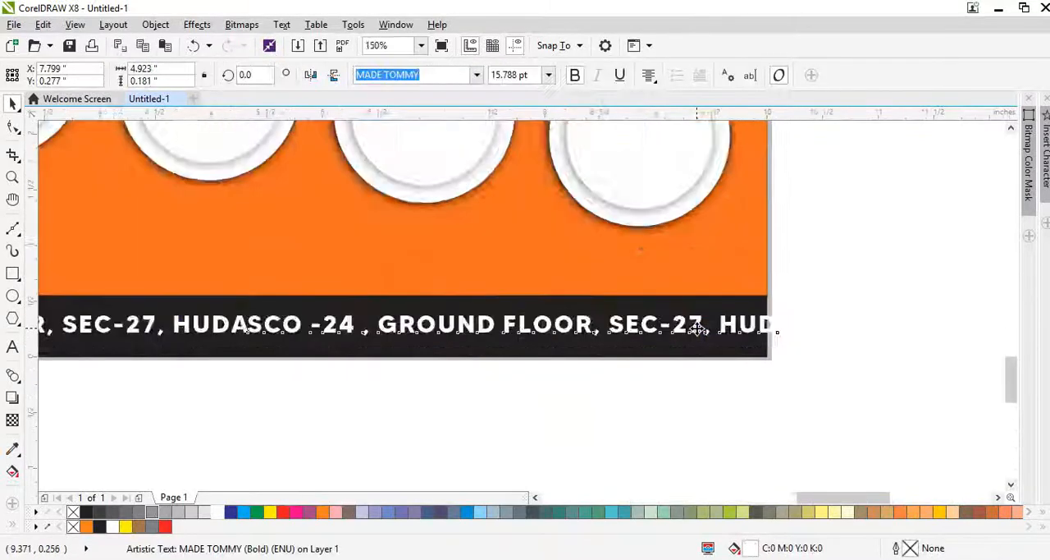
# Step: Replace the duplicated footer text's wording with "FOR ORDERS :" in capitals
pyautogui.doubleClick(695, 329)
pyautogui.hotkey('ctrl', 'a')
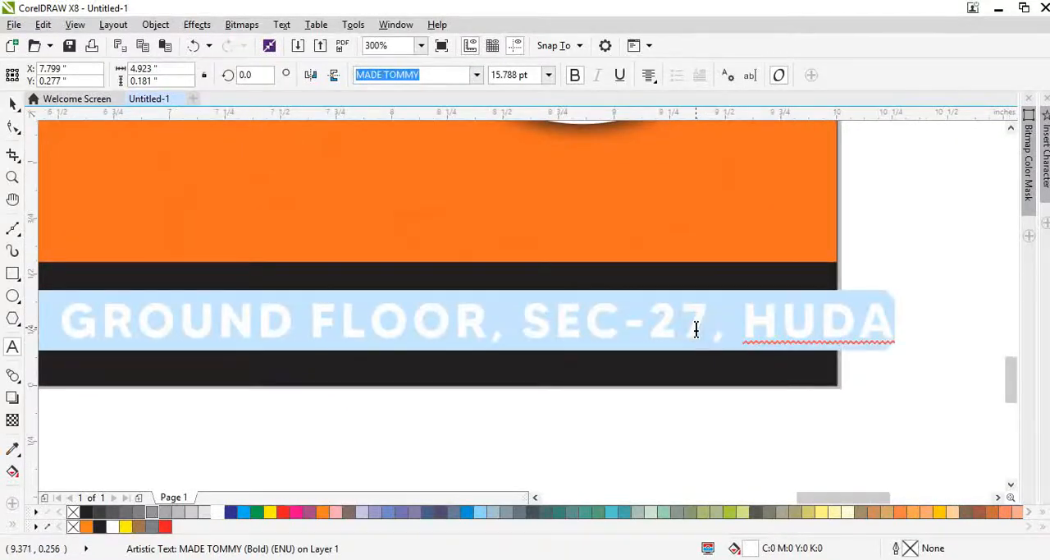
pyautogui.press('BackSpace')
pyautogui.write('For')
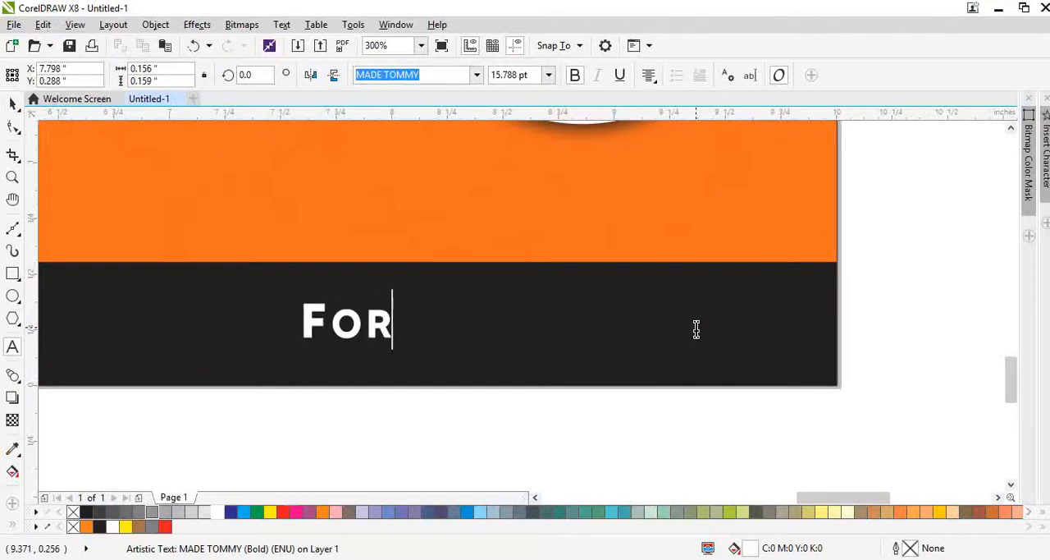
pyautogui.hotkey('ctrl', 'a')
pyautogui.write('FOR')
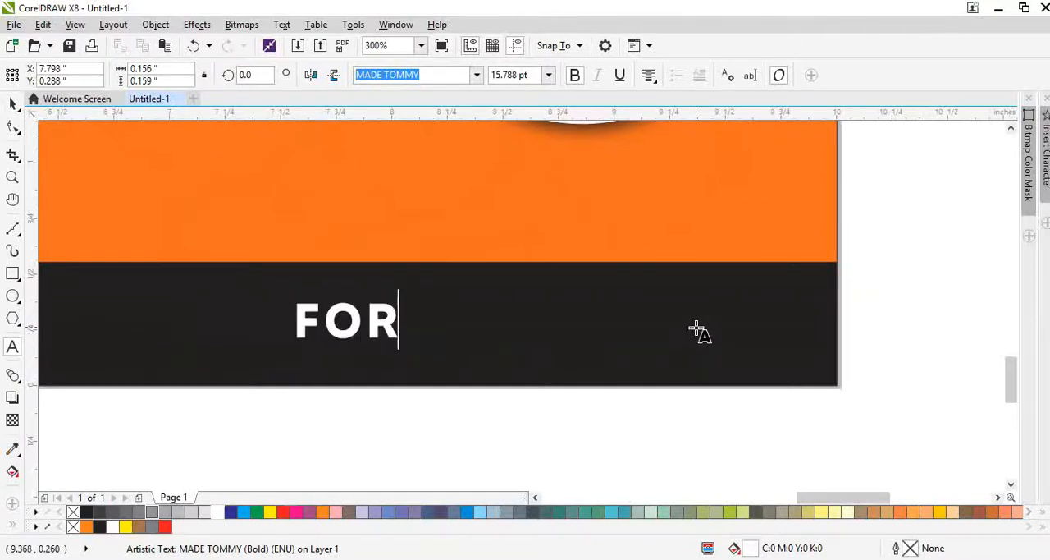
pyautogui.write(' ORDER')
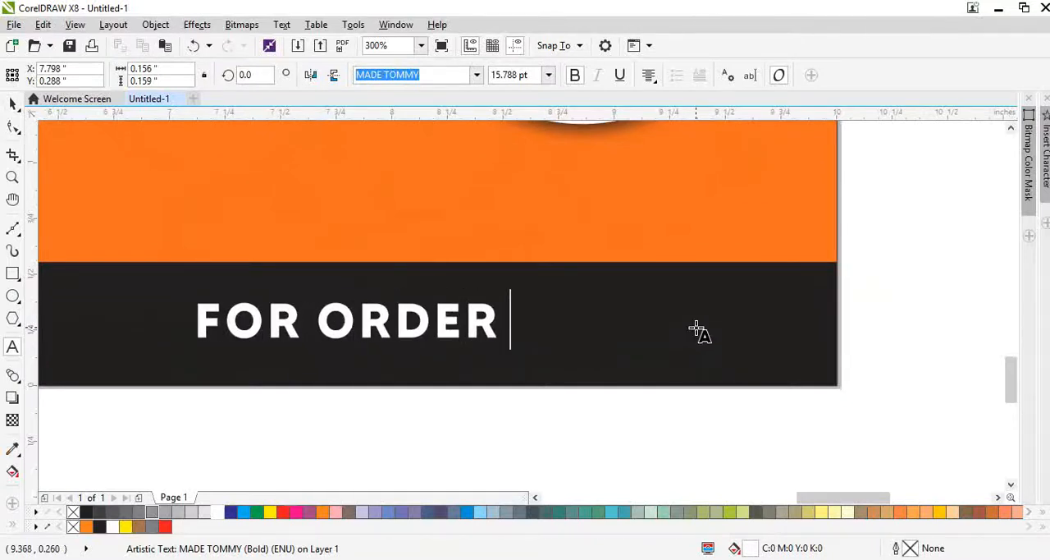
pyautogui.write('S :')
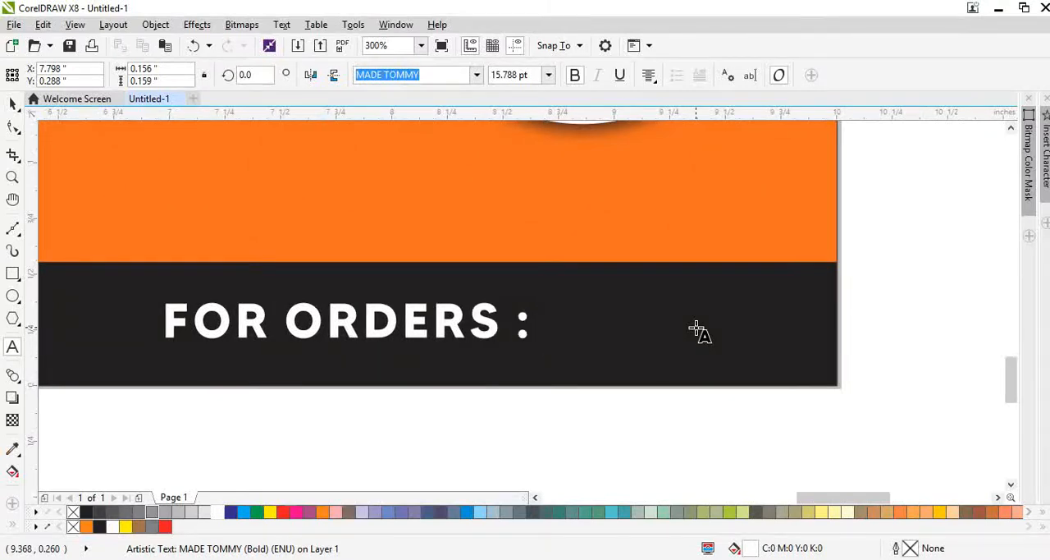
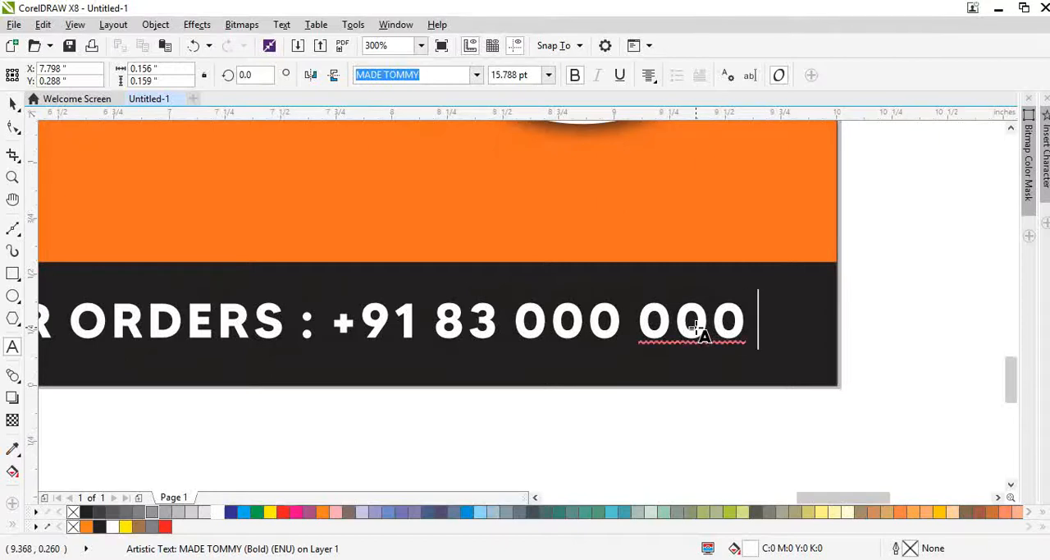
# Step: Add the restaurant's phone number with country code after "FOR ORDERS :" in the footer
pyautogui.hotkey('ctrl', 'space')
pyautogui.scroll(-1, 654, 305)
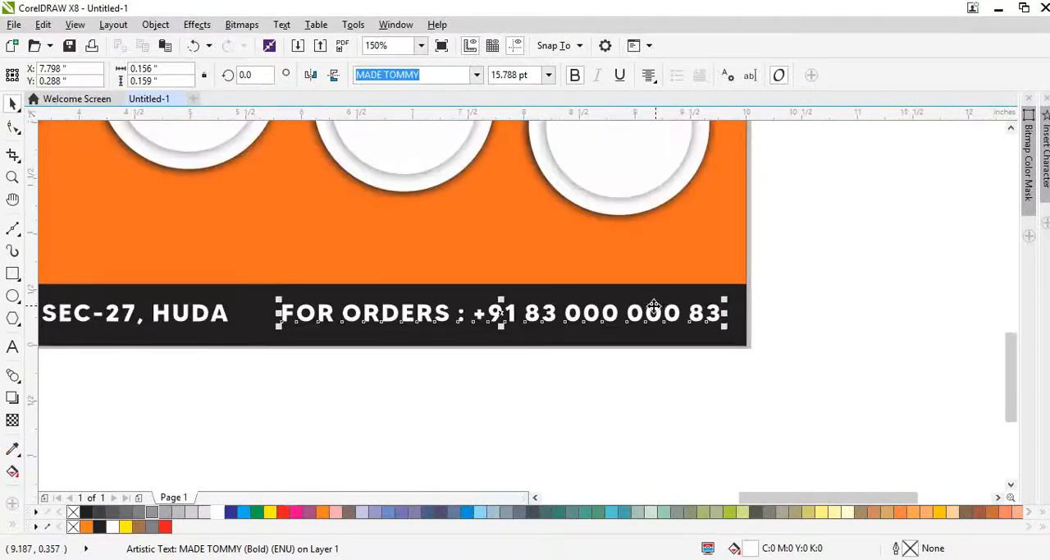
# Step: Tighten the letter spacing of the footer's order line until it is about 3.75 in wide
pyautogui.scroll(1, 704, 336)
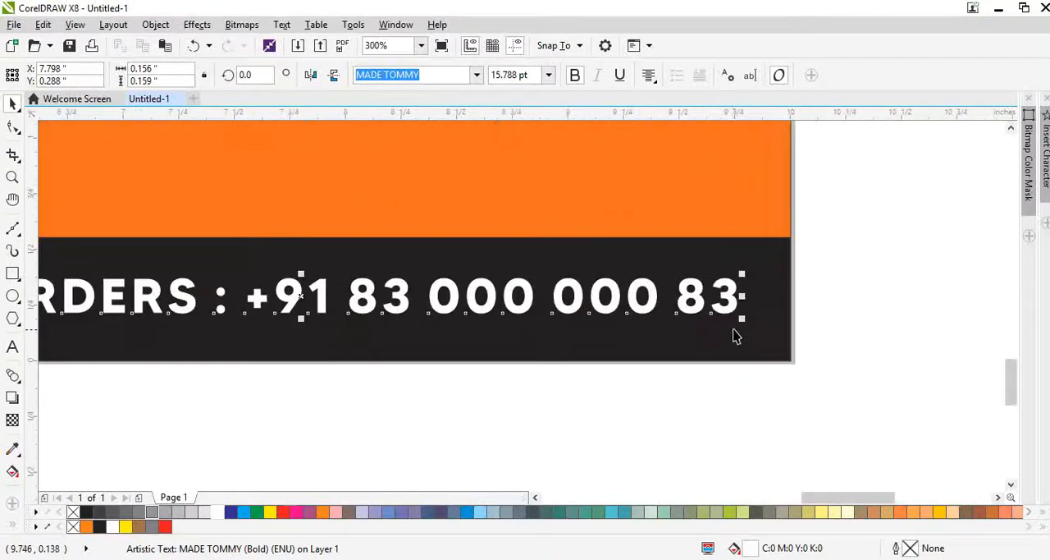
pyautogui.press('F10')
pyautogui.moveTo(740, 320); pyautogui.dragTo(677, 337)
pyautogui.hotkey('ctrl', 'space')
pyautogui.scroll(-1, 705, 329)
pyautogui.keyDown('shift'); pyautogui.click(703, 333); pyautogui.keyUp('shift')
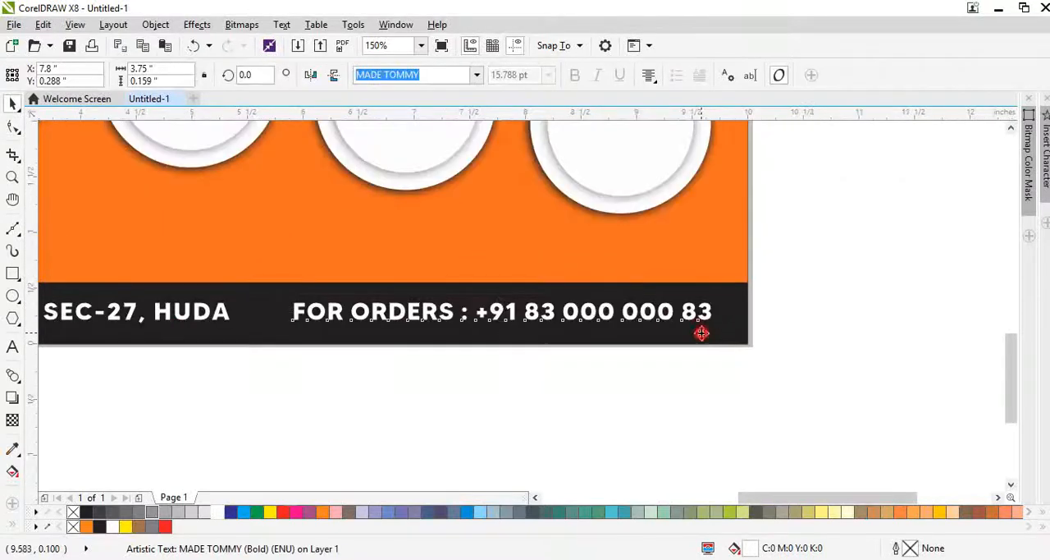
pyautogui.keyDown('shift'); pyautogui.click(551, 259); pyautogui.keyUp('shift')
pyautogui.hotkey('shift', 'F2')
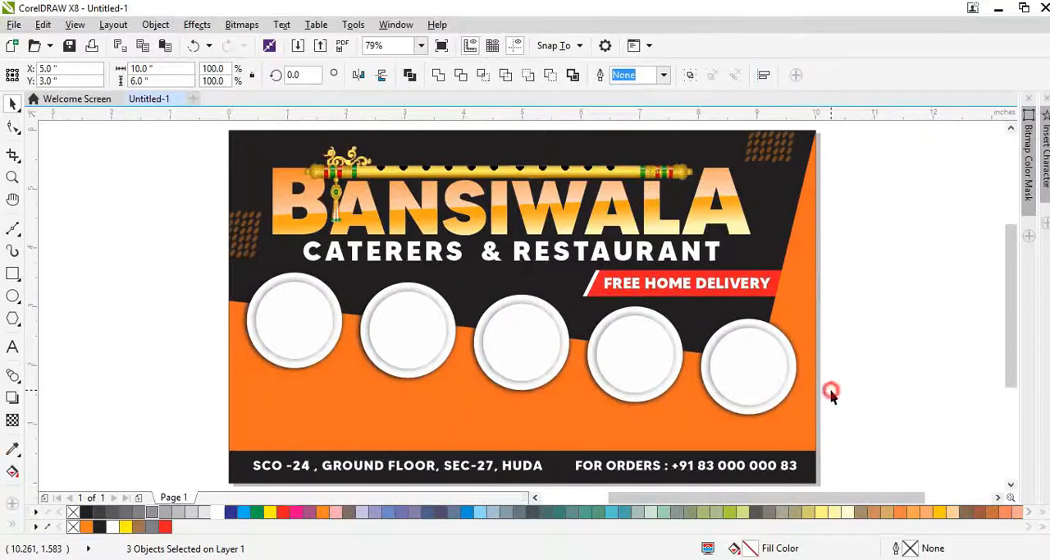
pyautogui.click(830, 393)
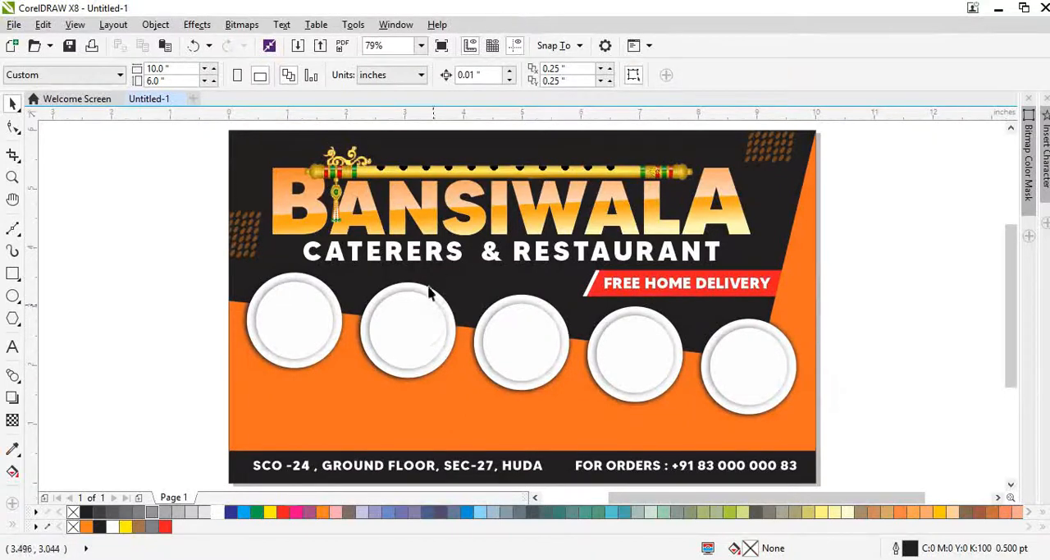
# Step: Scale the flute group down to about 5.6 in wide and reposition it along the top of the BANSIWALA heading
pyautogui.click(427, 174)
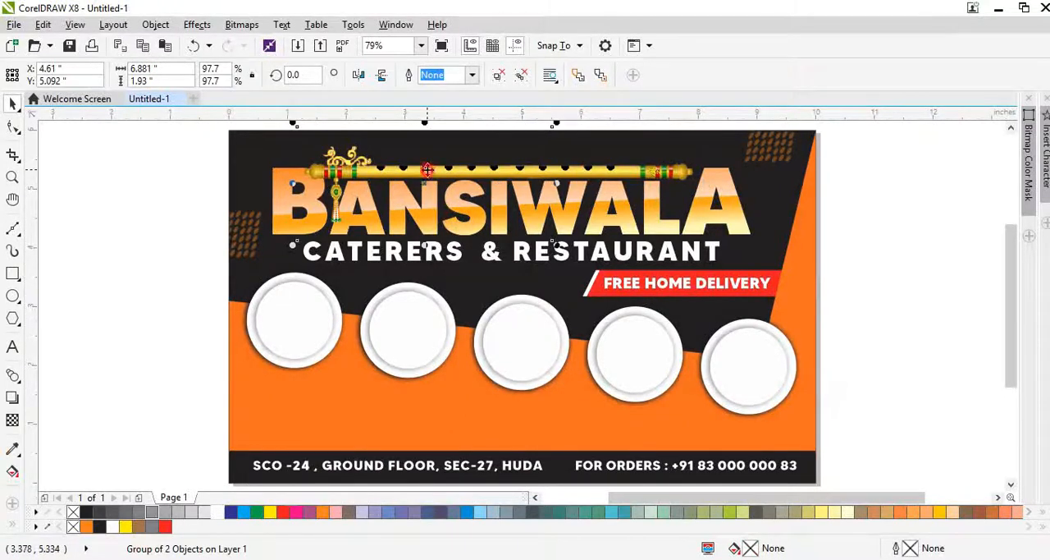
pyautogui.keyDown('ctrl'); pyautogui.click(550, 183); pyautogui.keyUp('ctrl')
pyautogui.click(578, 177)
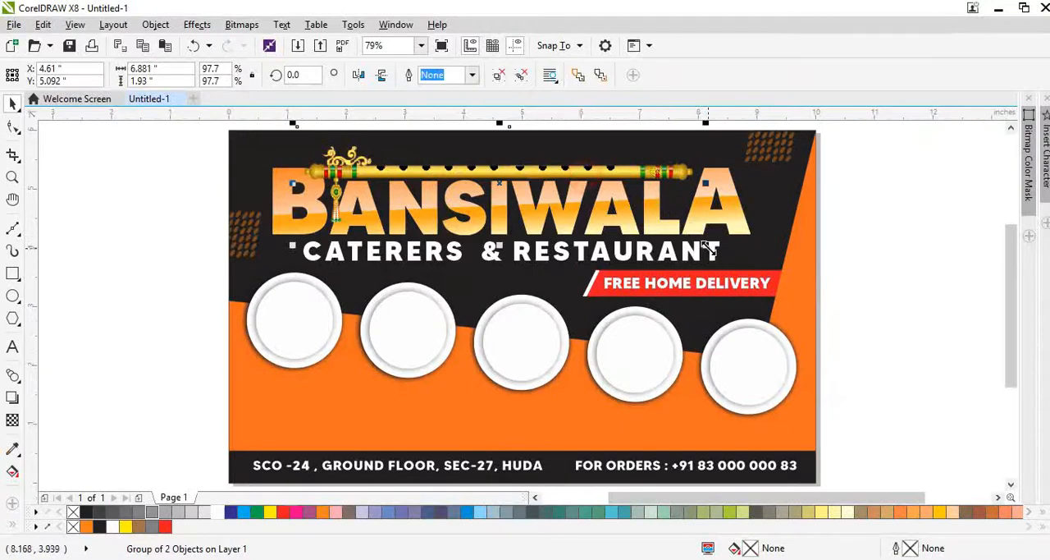
pyautogui.moveTo(708, 248); pyautogui.dragTo(636, 227)
pyautogui.scroll(1, 395, 167)
pyautogui.moveTo(399, 175); pyautogui.dragTo(404, 195)
pyautogui.click(400, 191)
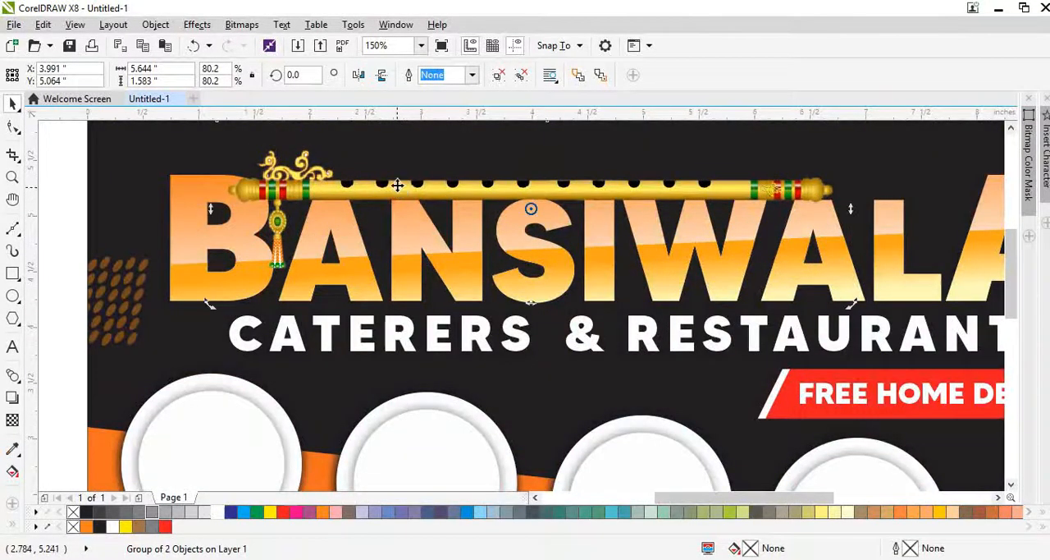
# Step: Nudge the flute slightly up and right so its centre sits at X 4.091 in, Y 5.104 in
pyautogui.hotkey('ctrl', 'Up')
pyautogui.hotkey('ctrl', 'Up')
pyautogui.hotkey('ctrl', 'Up')
pyautogui.hotkey('ctrl', 'Up')
pyautogui.hotkey('ctrl', 'Up')
pyautogui.hotkey('ctrl', 'Up')
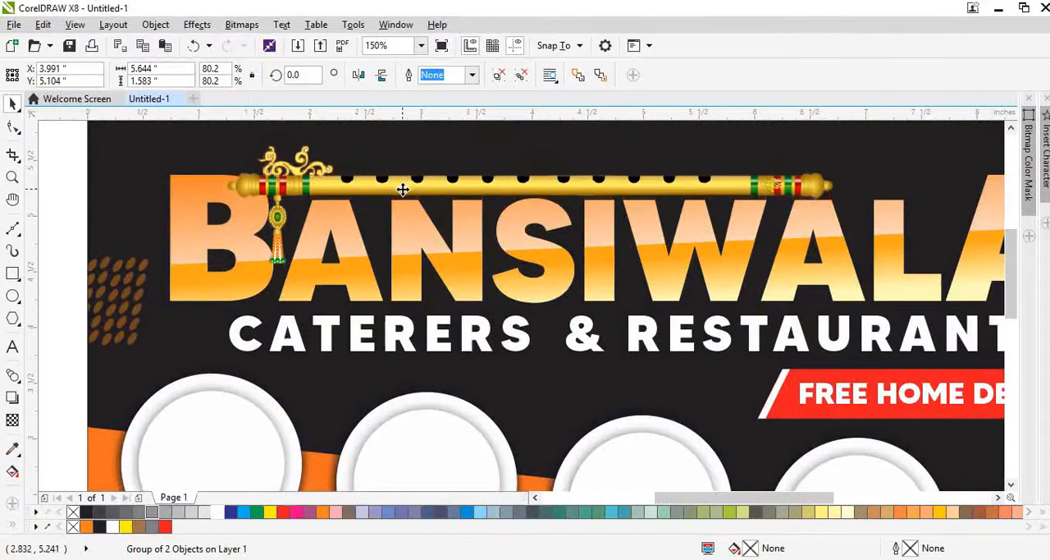
pyautogui.scroll(-1, 434, 229)
pyautogui.press('Down')
pyautogui.press('Down')
pyautogui.press('Down')
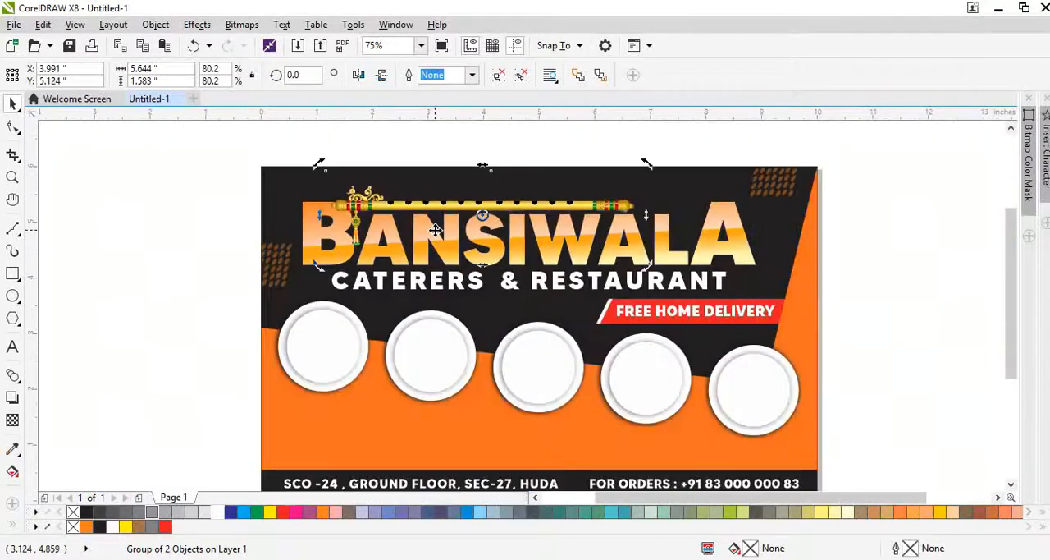
pyautogui.press('Right')
pyautogui.press('Right')
pyautogui.press('Right')
pyautogui.press('Right')
pyautogui.press('Right')
pyautogui.press('Right')
pyautogui.press('Right')
pyautogui.press('Right')
pyautogui.press('Right')
pyautogui.press('Right')
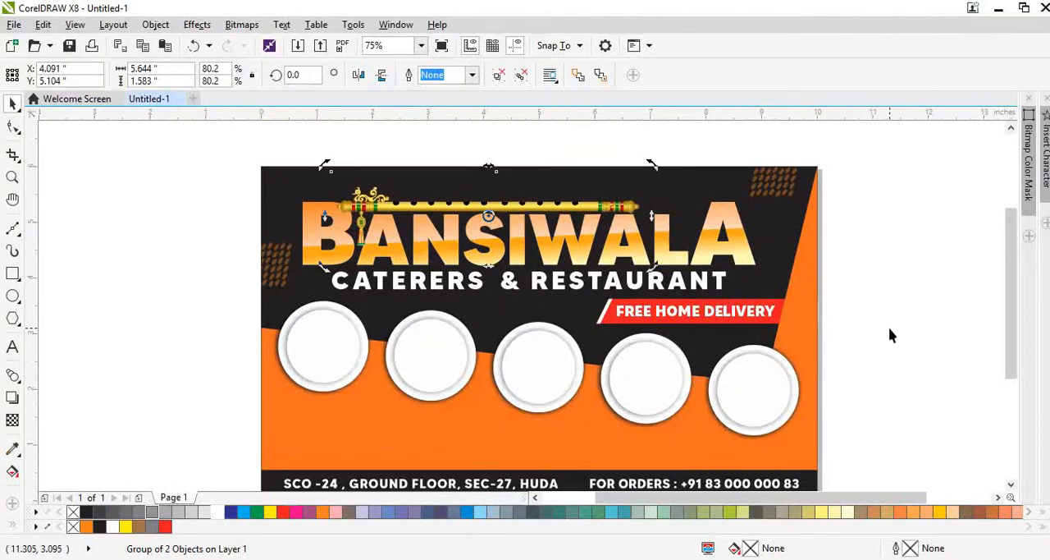
# Step: Try the flute mirrored horizontally and shifted toward the heading's last letter, and undo both changes
pyautogui.click(359, 75)
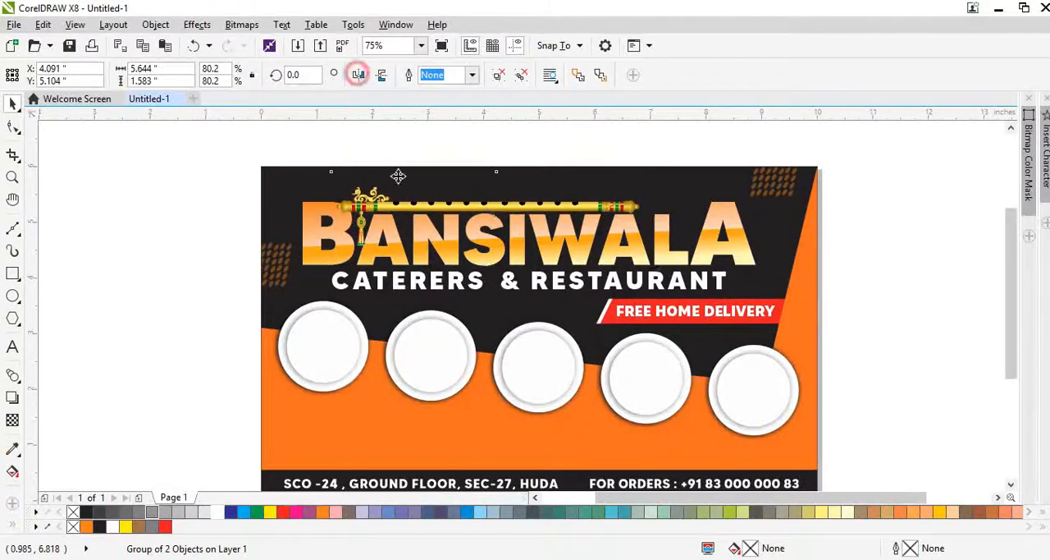
pyautogui.moveTo(422, 220); pyautogui.dragTo(457, 208)
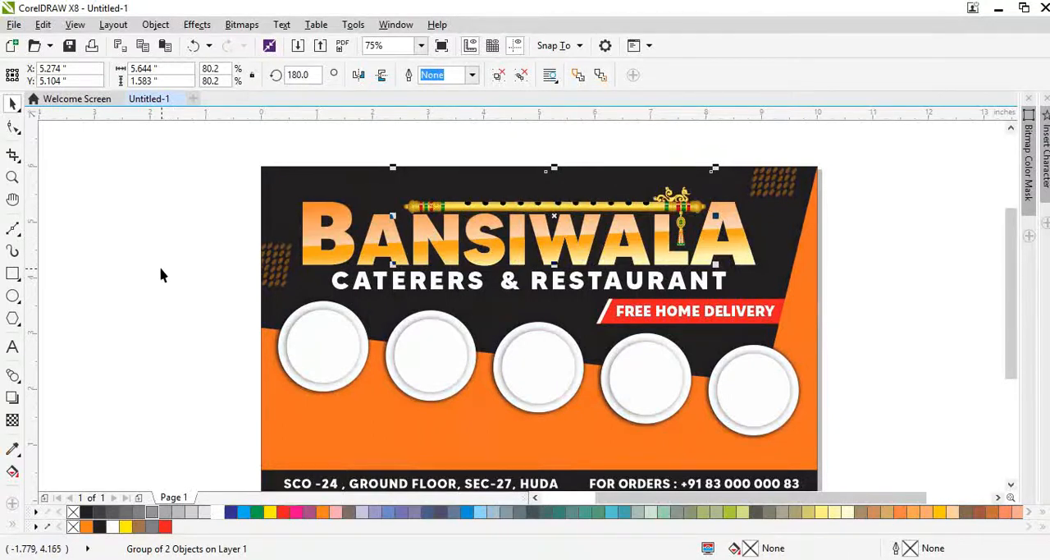
pyautogui.hotkey('ctrl', 'z')
pyautogui.hotkey('ctrl', 'z')
pyautogui.hotkey('ctrl', 'z')
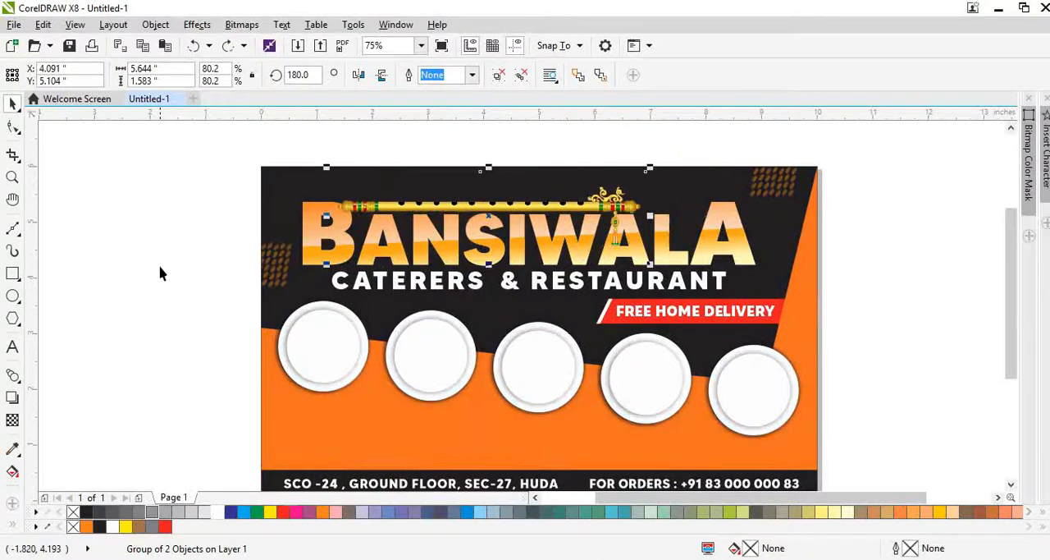
pyautogui.hotkey('ctrl', 'z')
pyautogui.click(106, 390)
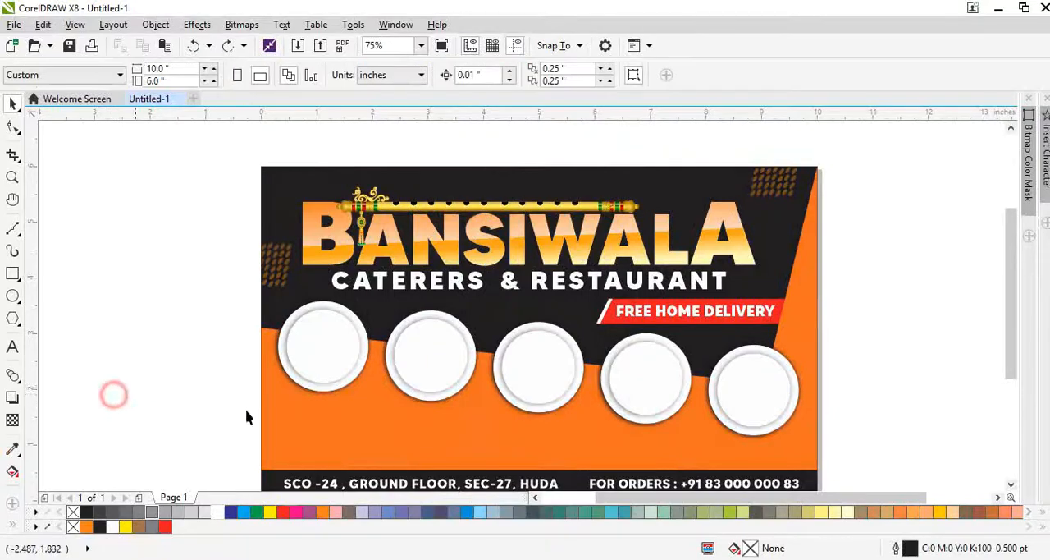
# Step: Switch to the Chrome browser and search Google Images for "burgers"
pyautogui.hotkey('alt', 'Tab')
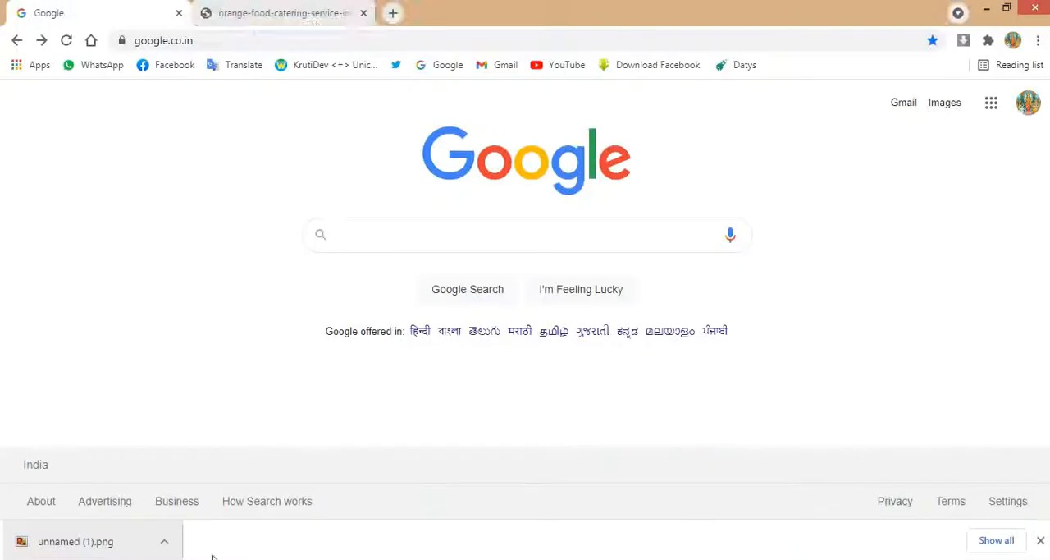
pyautogui.click(356, 238)
pyautogui.write('burgers')
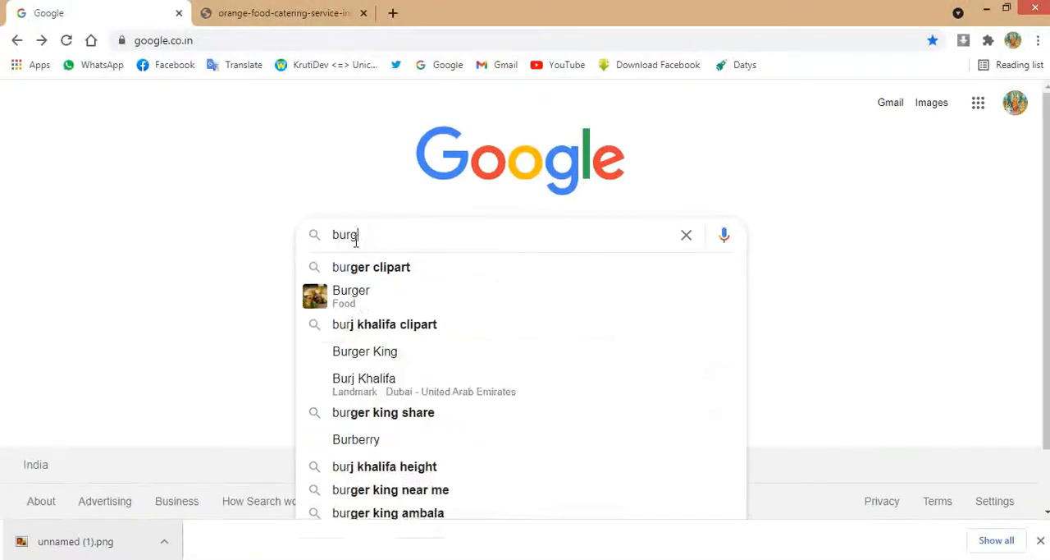
pyautogui.press('Return')
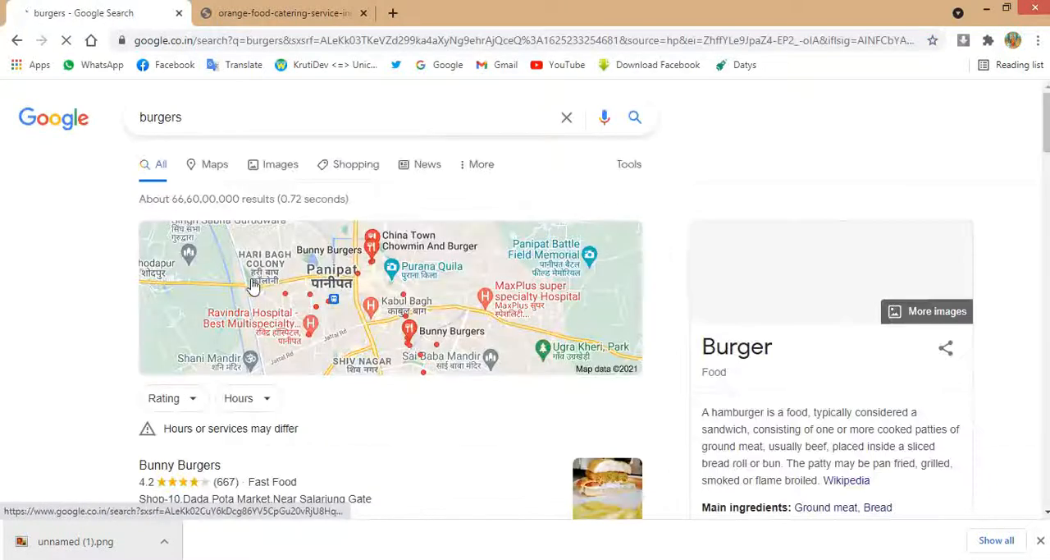
pyautogui.click(276, 164)
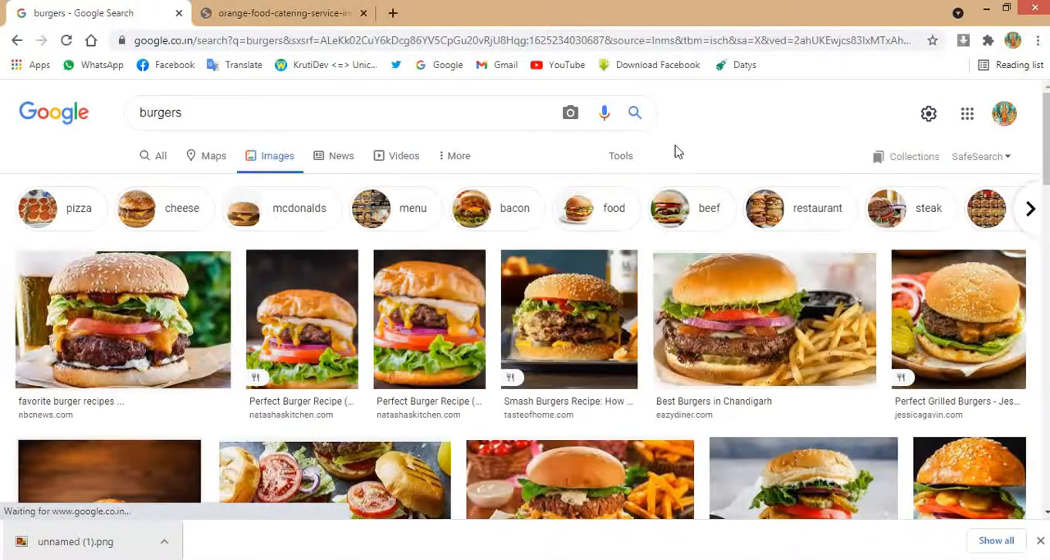
# Step: Filter the burger image results to Large size and browse them for a suitable picture
pyautogui.click(617, 157)
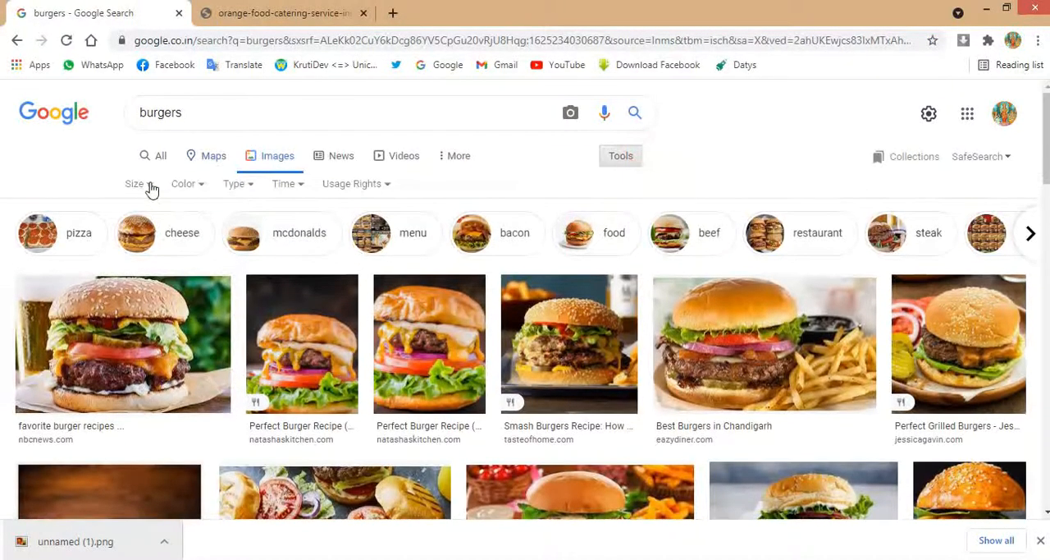
pyautogui.click(151, 188)
pyautogui.click(143, 238)
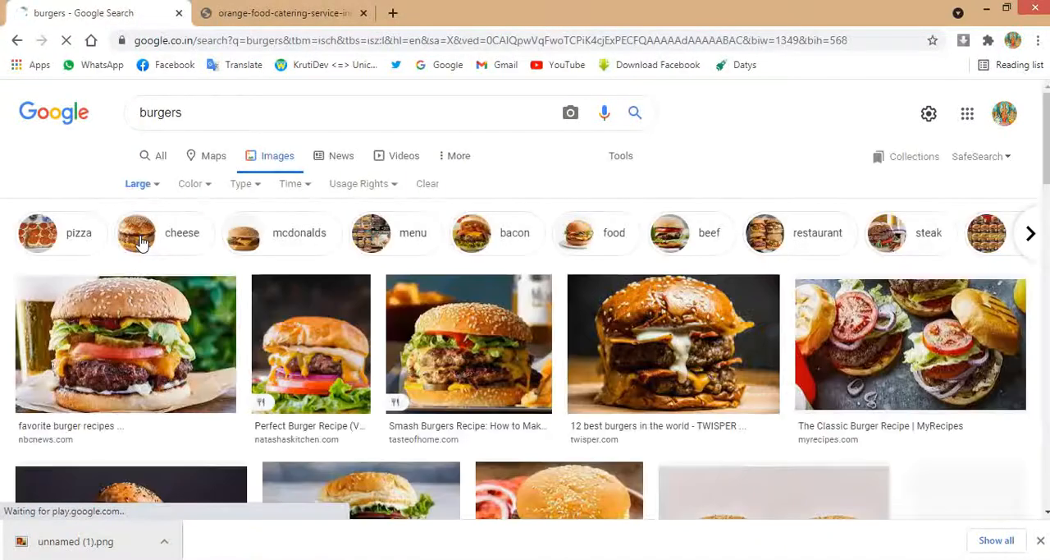
pyautogui.scroll(-3, 185, 339)
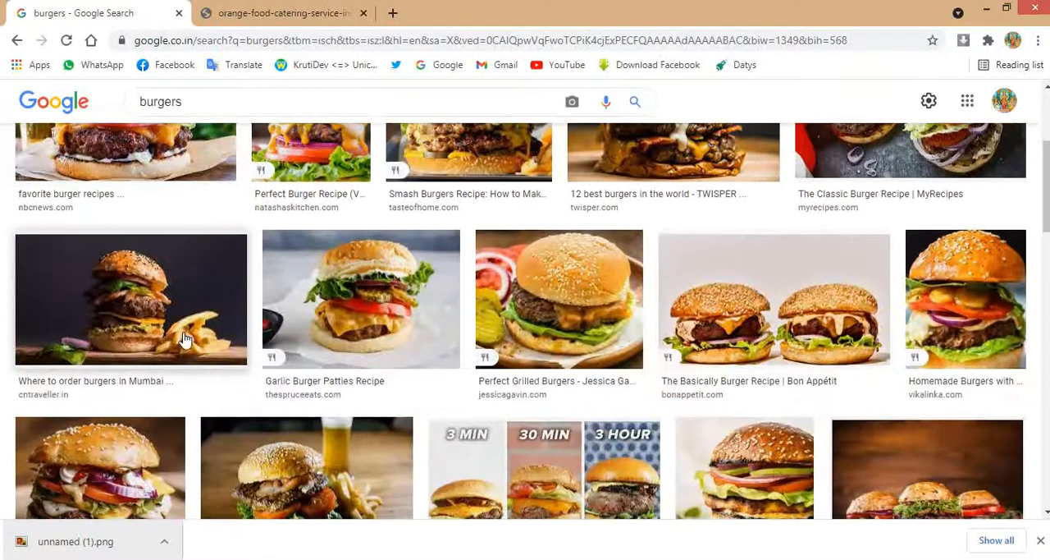
# Step: Copy the 1200 × 1200 Grilled Burgers picture from the image results and paste it into the CorelDRAW layout
pyautogui.click(391, 338)
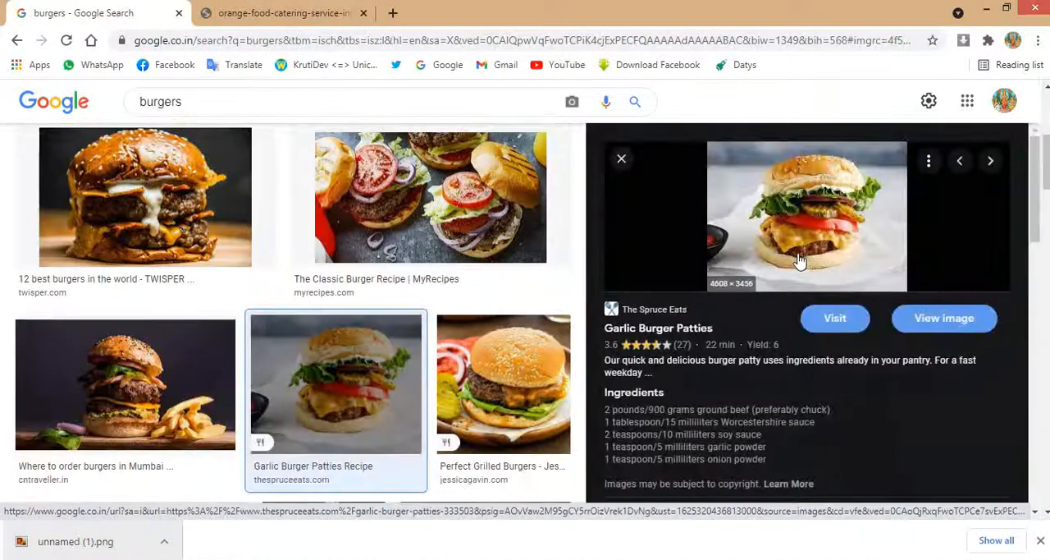
pyautogui.scroll(-3, 800, 261)
pyautogui.click(504, 384)
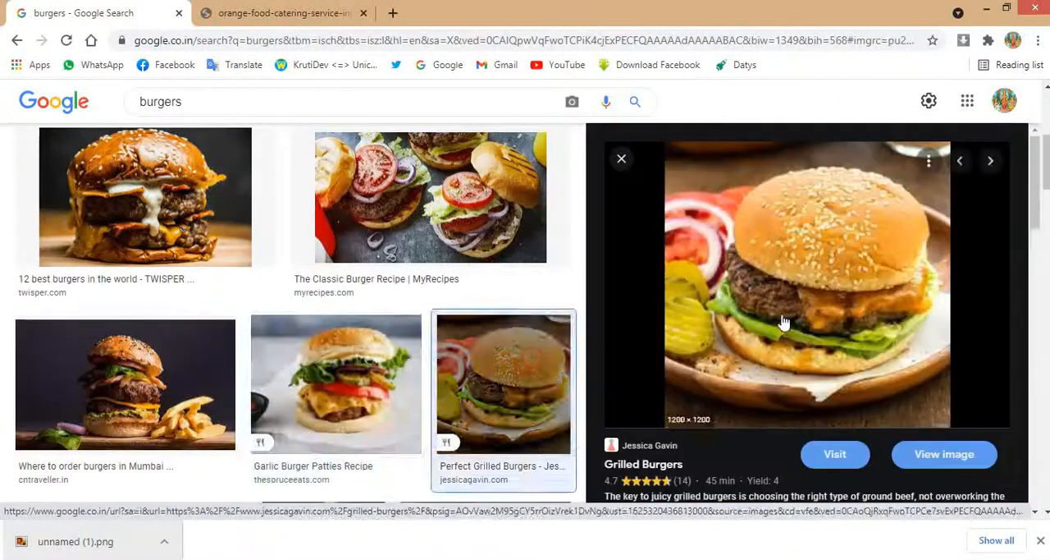
pyautogui.rightClick(781, 335)
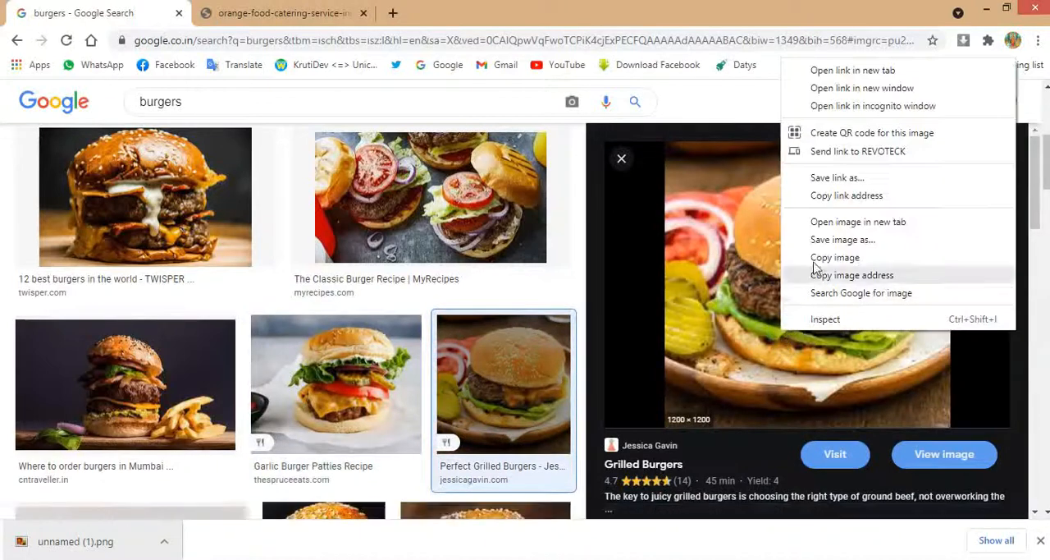
pyautogui.click(820, 257)
pyautogui.rightClick(766, 286)
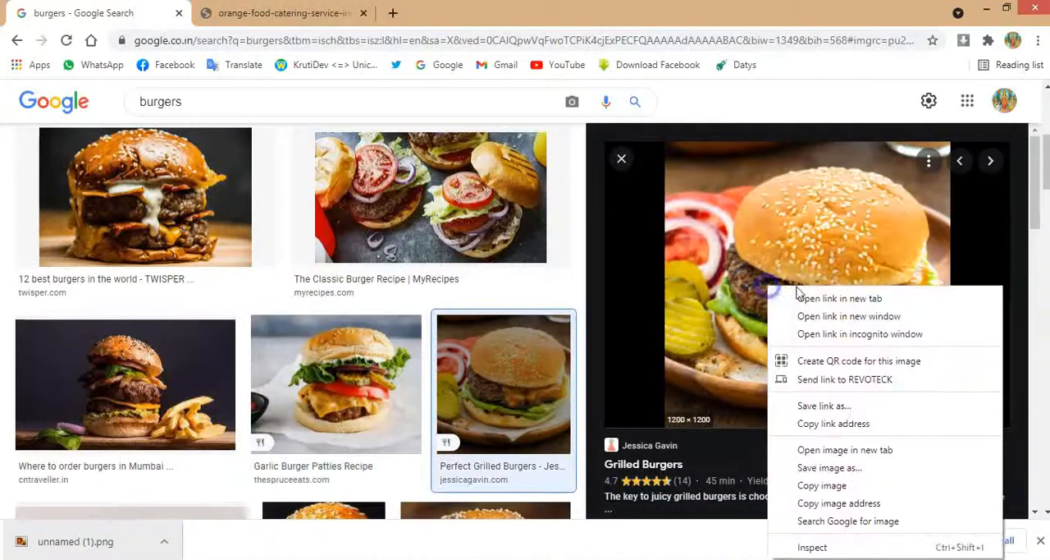
pyautogui.click(812, 485)
pyautogui.hotkey('alt', 'Tab')
pyautogui.hotkey('ctrl', 'v')
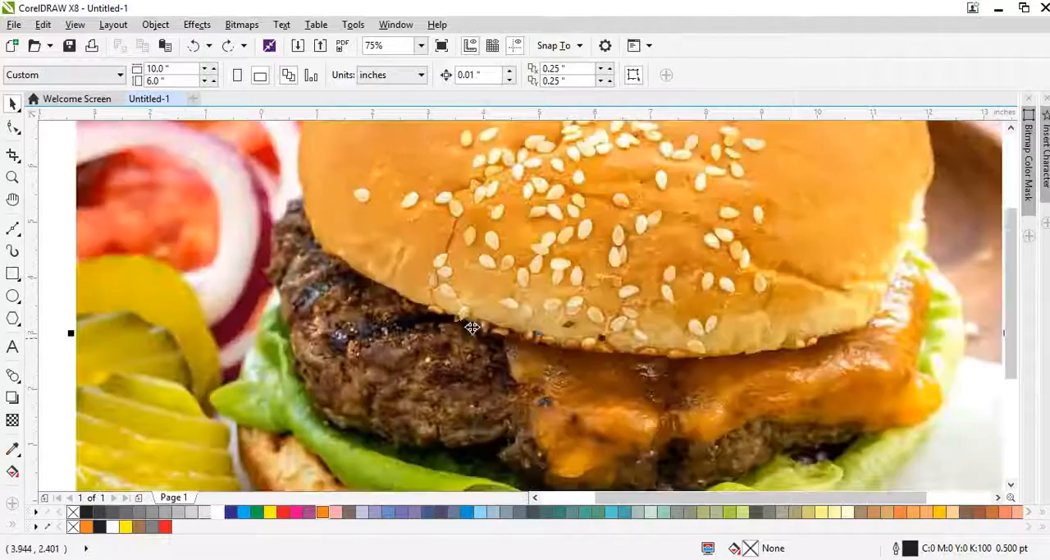
# Step: Shrink the burger picture to 1.04 in square and align its centre with the first plate
pyautogui.scroll(-2, 460, 328)
pyautogui.moveTo(602, 209); pyautogui.dragTo(508, 298)
pyautogui.scroll(2, 433, 373)
pyautogui.hotkey('ctrl', 'r')
pyautogui.scroll(1, 397, 189)
pyautogui.keyDown('shift'); pyautogui.click(390, 192); pyautogui.keyUp('shift')
pyautogui.press('c')
pyautogui.press('e')
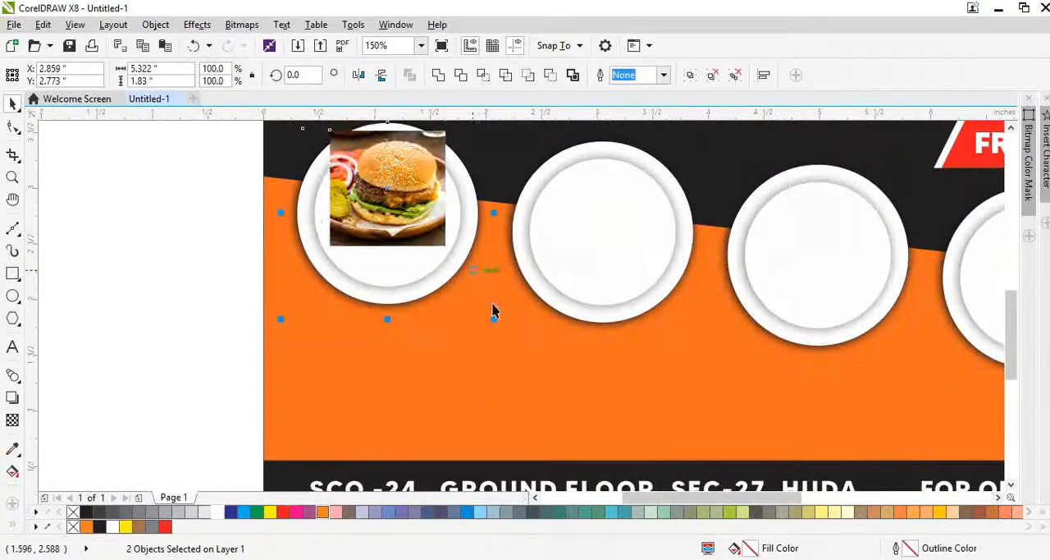
pyautogui.click(521, 351)
# Step: Try to PowerClip the burger picture inside the grouped first plate
pyautogui.click(402, 252)
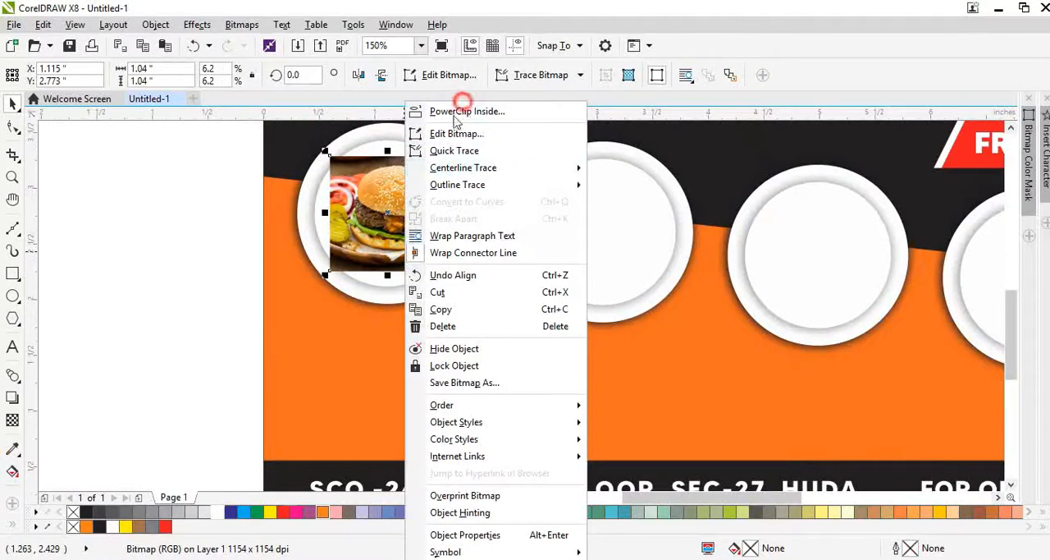
pyautogui.click(463, 111)
pyautogui.click(382, 146)
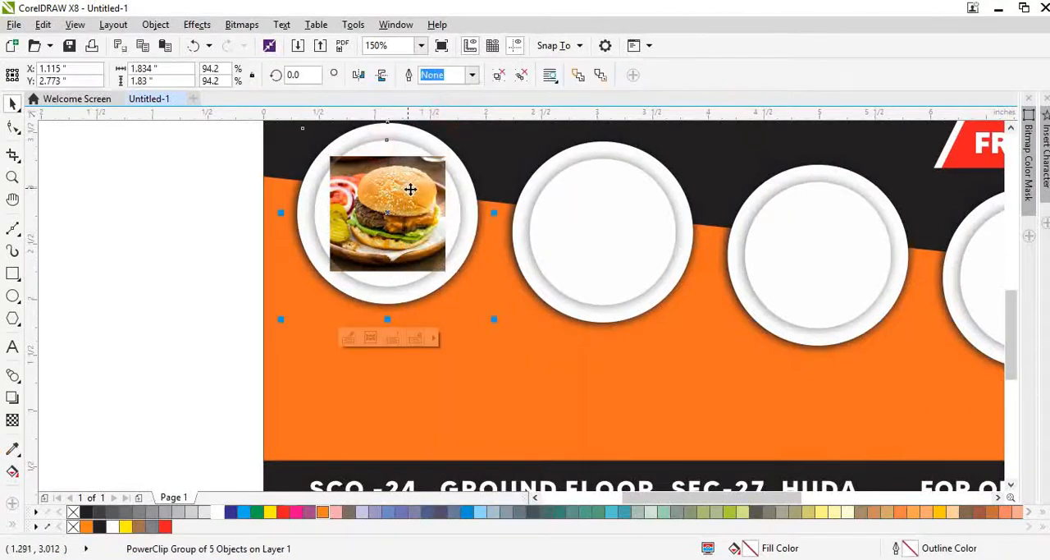
pyautogui.hotkey('ctrl', 'z')
# Step: Select all five plates together and ungroup their objects
pyautogui.scroll(-1, 371, 225)
pyautogui.click(481, 241)
pyautogui.moveTo(285, 158); pyautogui.dragTo(874, 317)
pyautogui.hotkey('ctrl', 'u')
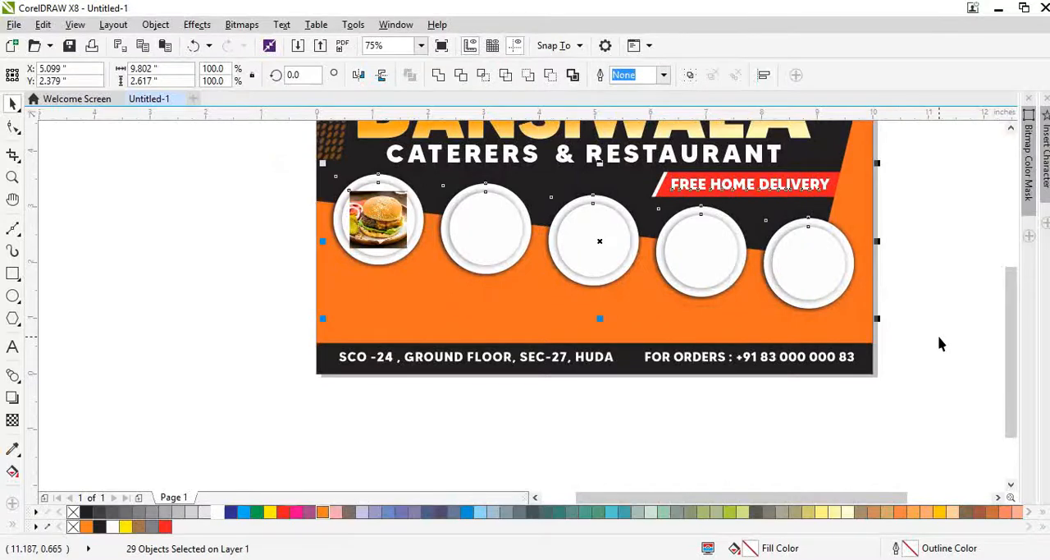
pyautogui.click(938, 343)
# Step: PowerClip the burger picture inside the inner circle of the first plate
pyautogui.scroll(1, 402, 209)
pyautogui.rightClick(365, 210)
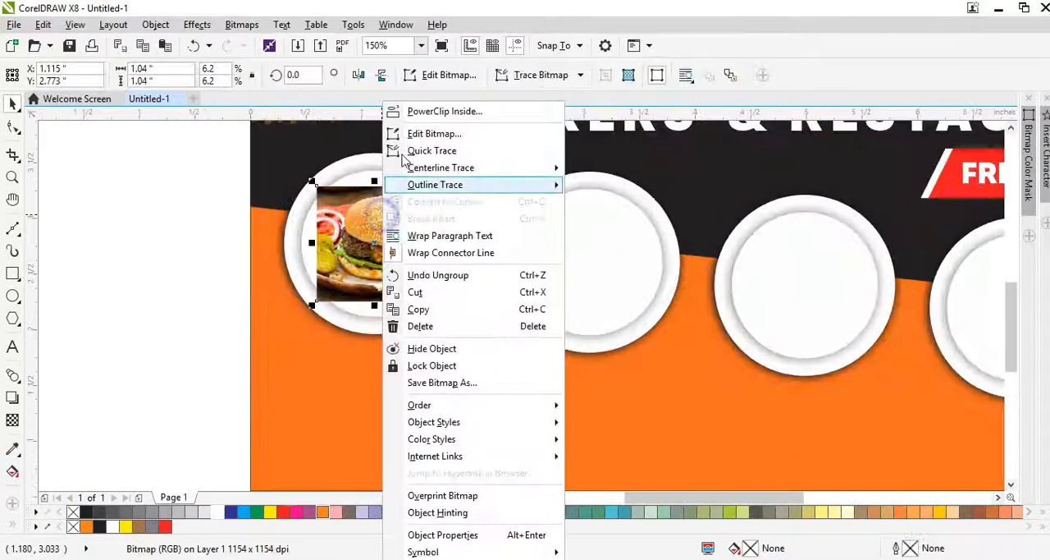
pyautogui.click(415, 111)
pyautogui.click(361, 168)
pyautogui.hotkey('ctrl', 'z')
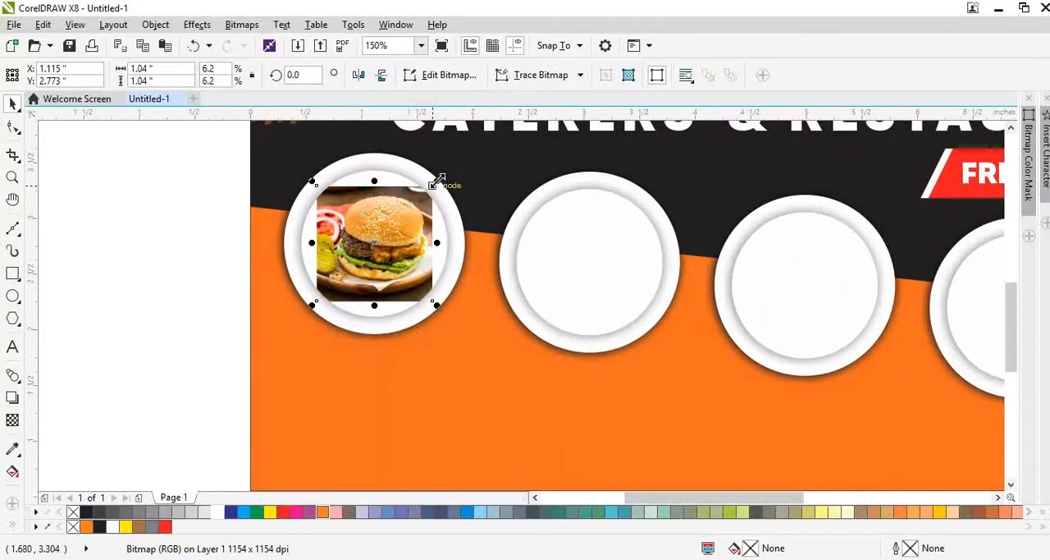
# Step: Enlarge the clipped burger to about 1.40 x 1.37 in and reposition it at X 1.068 in, Y 2.773 in to fill the plate
pyautogui.moveTo(436, 181); pyautogui.dragTo(456, 164)
pyautogui.moveTo(408, 218); pyautogui.dragTo(443, 239)
pyautogui.scroll(1, 459, 251)
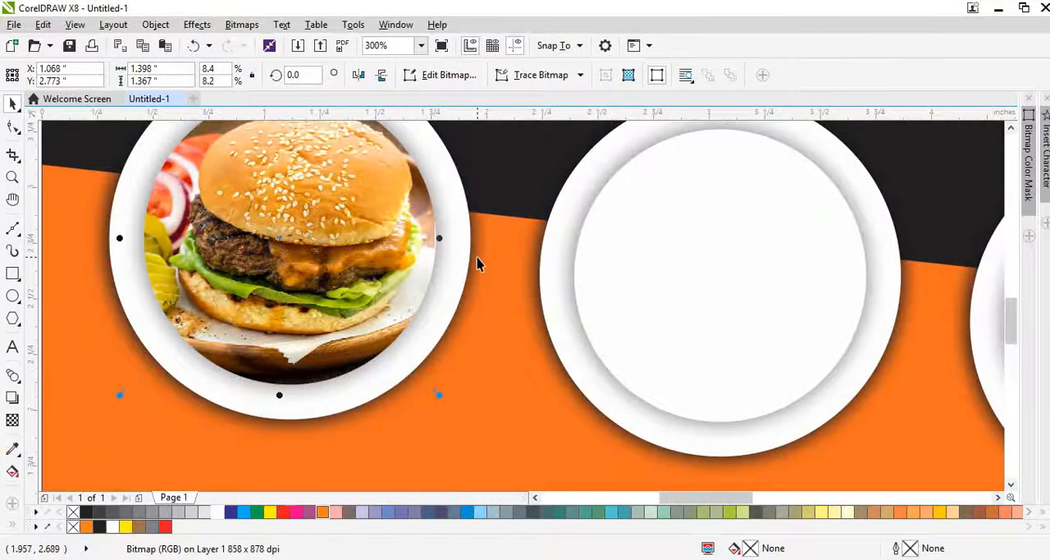
pyautogui.click(477, 264)
pyautogui.press('F4')
# Step: Switch to the Chrome browser and search Google Images for "noodles"
pyautogui.hotkey('alt', 'Tab')
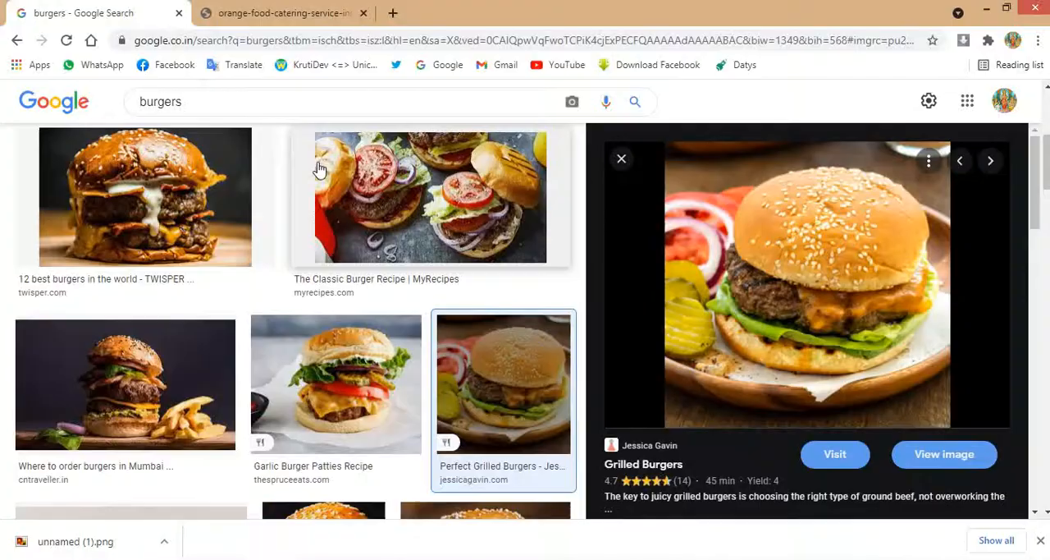
pyautogui.doubleClick(245, 104)
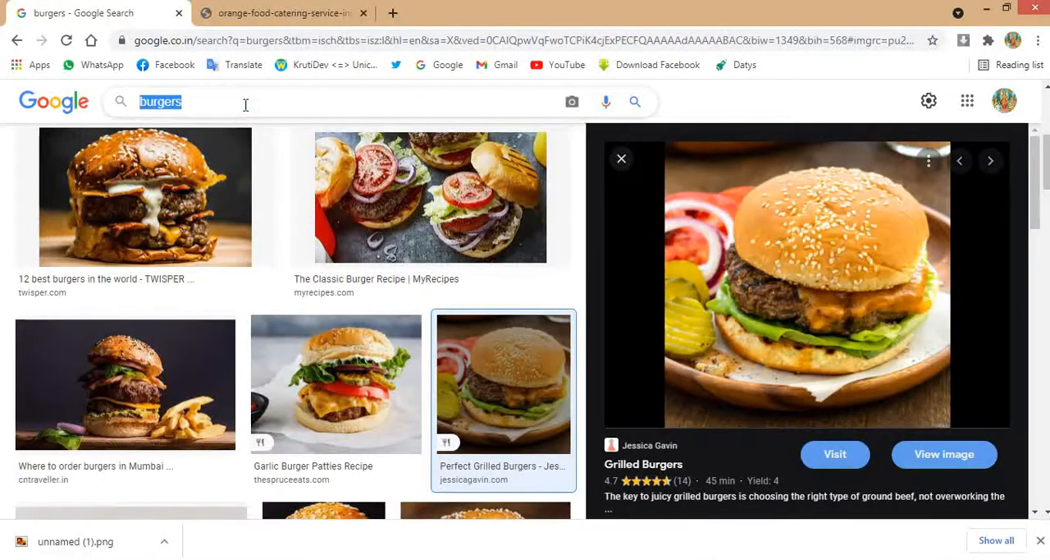
pyautogui.write('noodles')
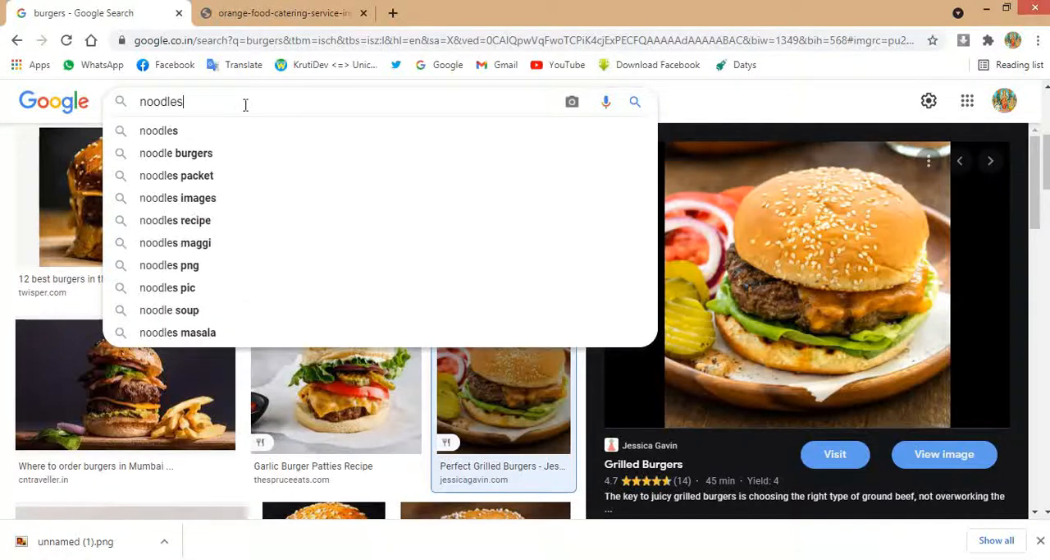
pyautogui.press('Return')
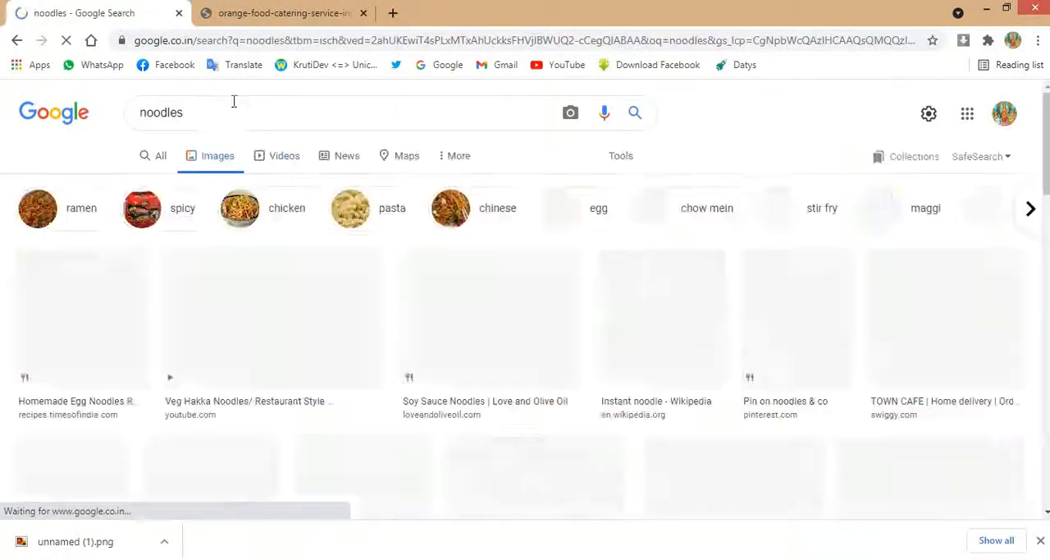
# Step: Copy the 508 × 320 TOWN CAFE noodles picture with the blue background and paste it into the CorelDRAW layout
pyautogui.scroll(-1, 733, 359)
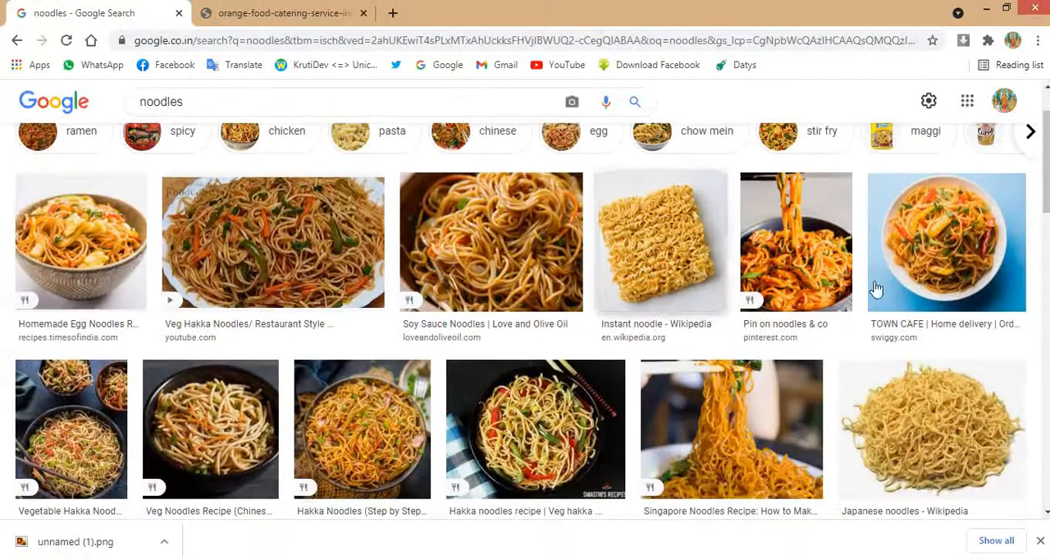
pyautogui.click(984, 261)
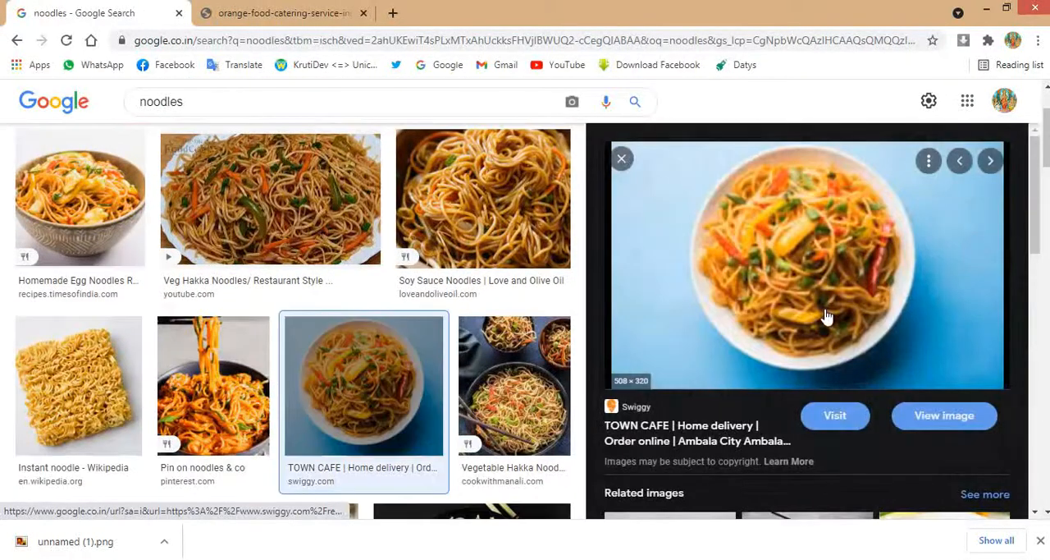
pyautogui.rightClick(824, 316)
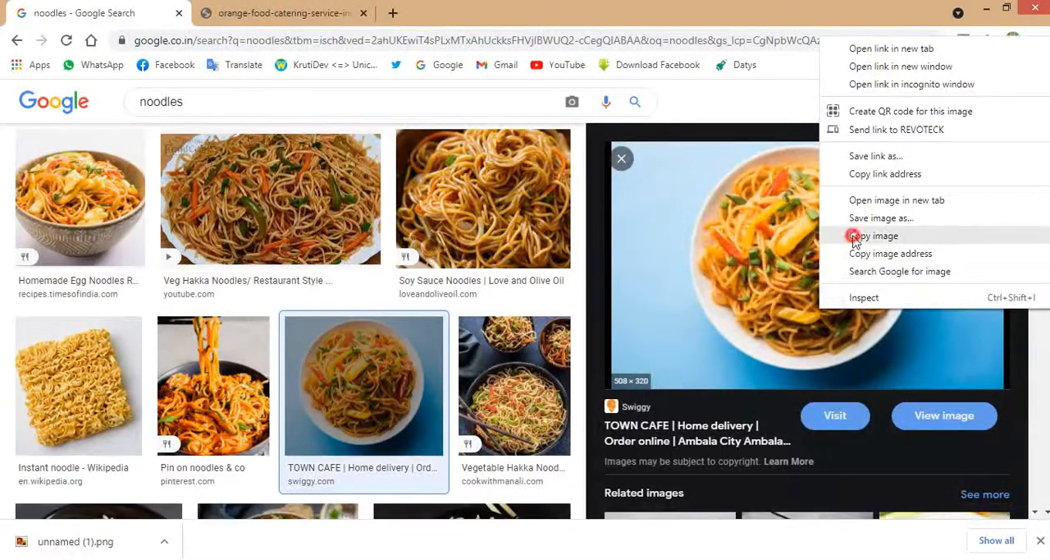
pyautogui.click(854, 238)
pyautogui.hotkey('alt', 'Tab')
pyautogui.hotkey('ctrl', 'v')
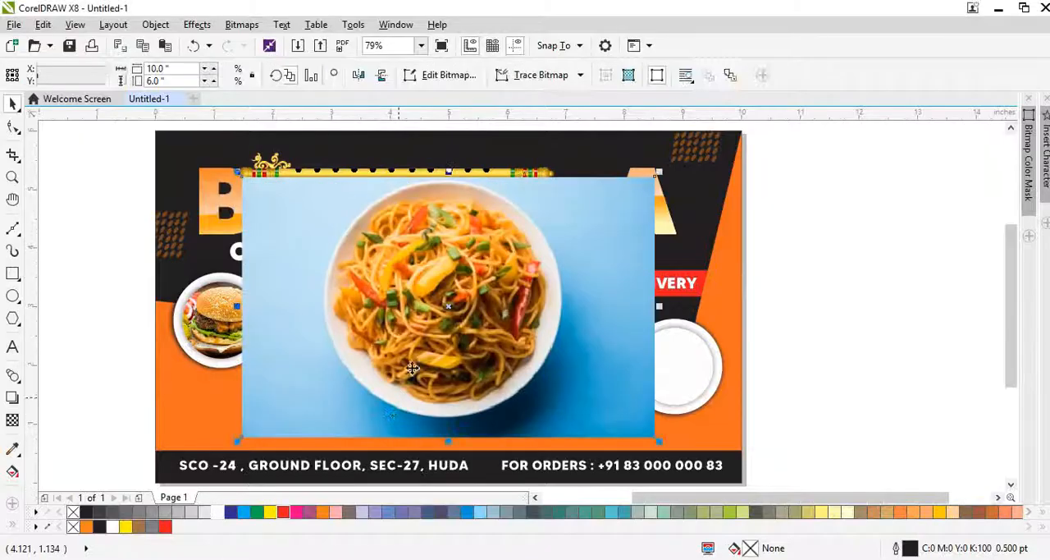
# Step: Move the noodles picture clear of the second plate and PowerClip it inside that plate's inner circle
pyautogui.moveTo(418, 322); pyautogui.dragTo(623, 262)
pyautogui.rightClick(625, 263)
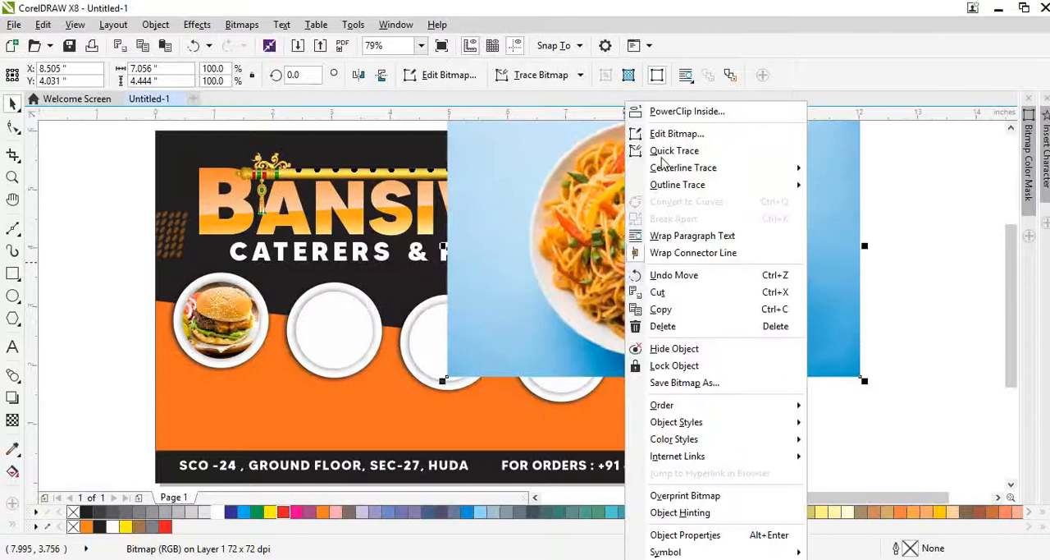
pyautogui.click(675, 112)
pyautogui.click(338, 330)
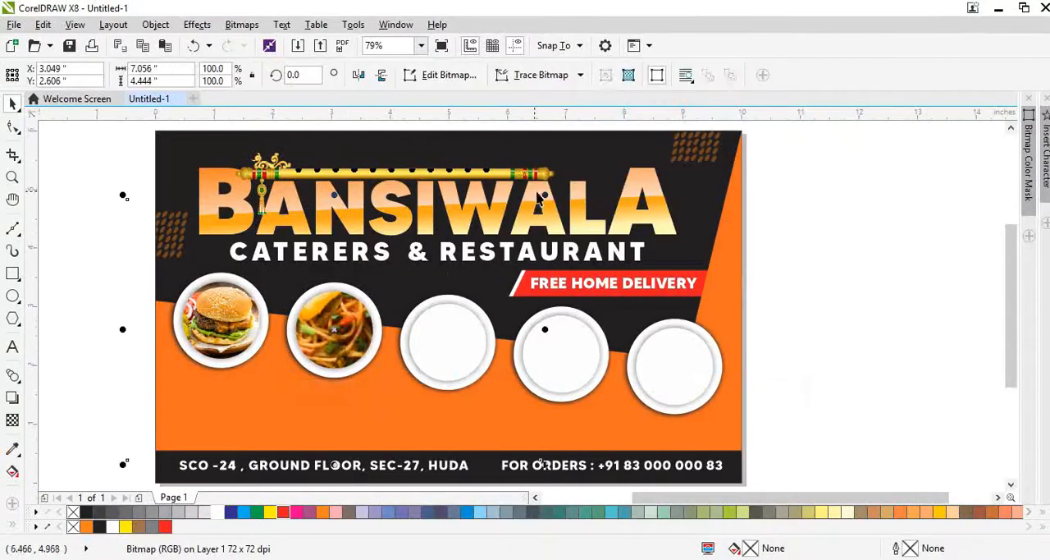
# Step: Scale the clipped noodles picture down to 31.8% and shift its centre to X 3.073 in, Y 2.568 in
pyautogui.moveTo(545, 197); pyautogui.dragTo(484, 262)
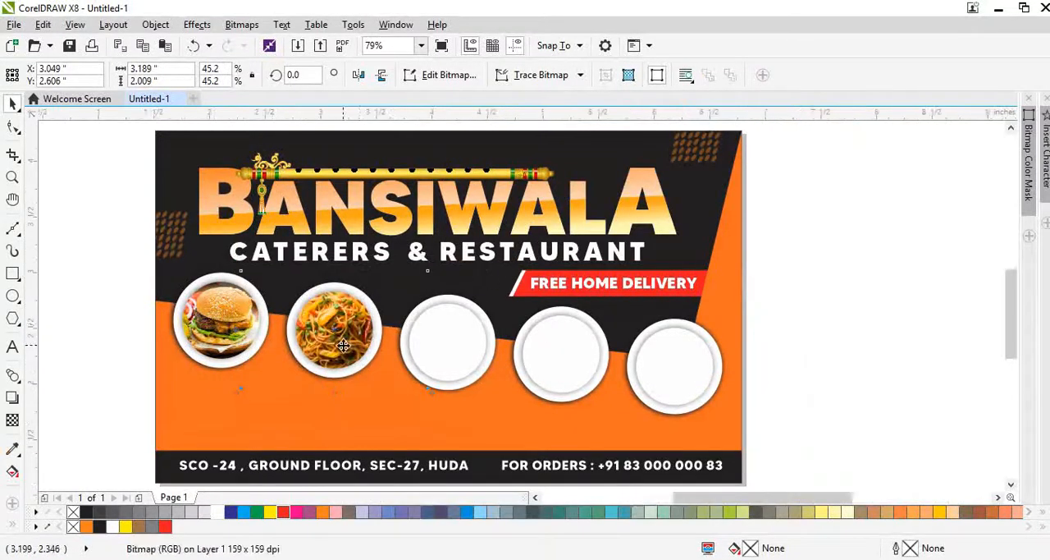
pyautogui.scroll(3, 484, 262)
pyautogui.moveTo(509, 201); pyautogui.dragTo(476, 251)
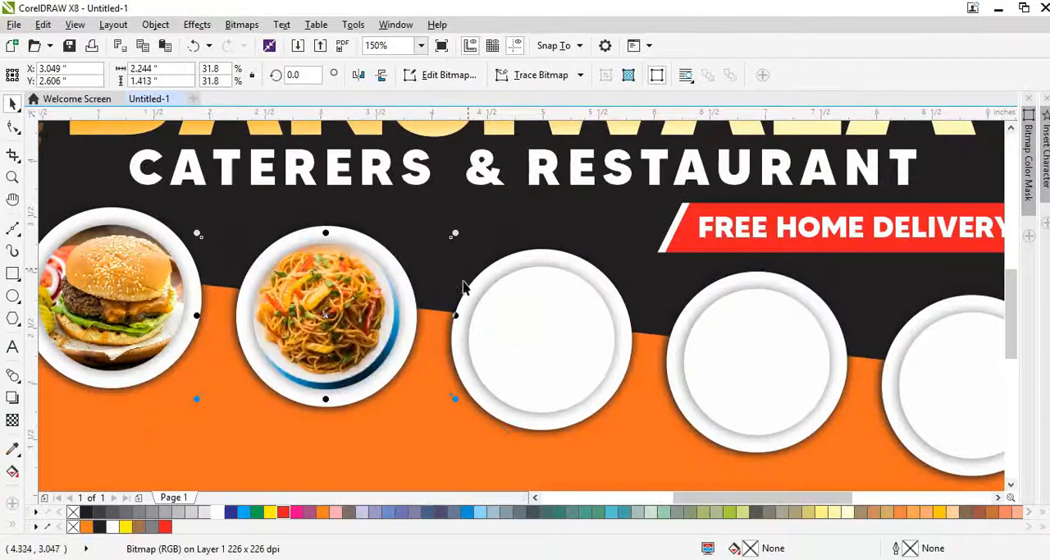
pyautogui.scroll(2, 392, 317)
pyautogui.moveTo(351, 305); pyautogui.dragTo(357, 300)
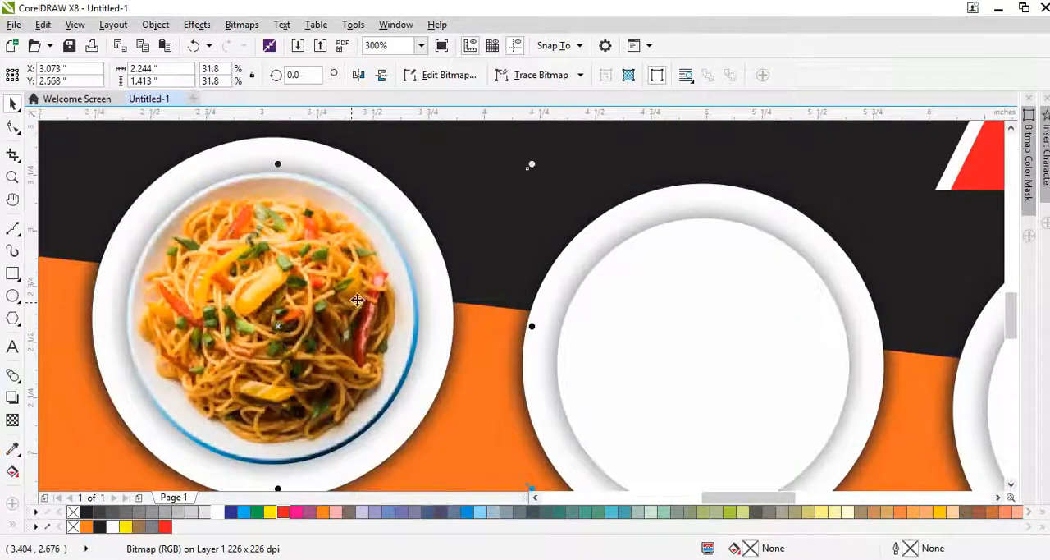
# Step: Enlarge the clipped noodles picture slightly to 33.8%, about 2.385 x 1.503 in, so the bowl fills the plate
pyautogui.click(540, 162)
pyautogui.click(320, 265)
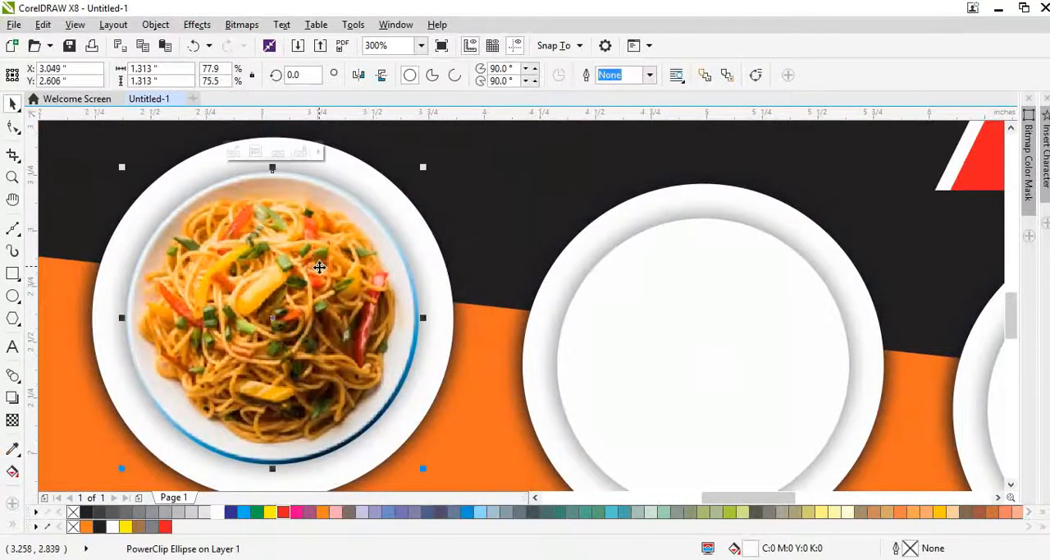
pyautogui.keyDown('ctrl'); pyautogui.click(319, 265); pyautogui.keyUp('ctrl')
pyautogui.moveTo(532, 162); pyautogui.dragTo(548, 155)
pyautogui.press('F4')
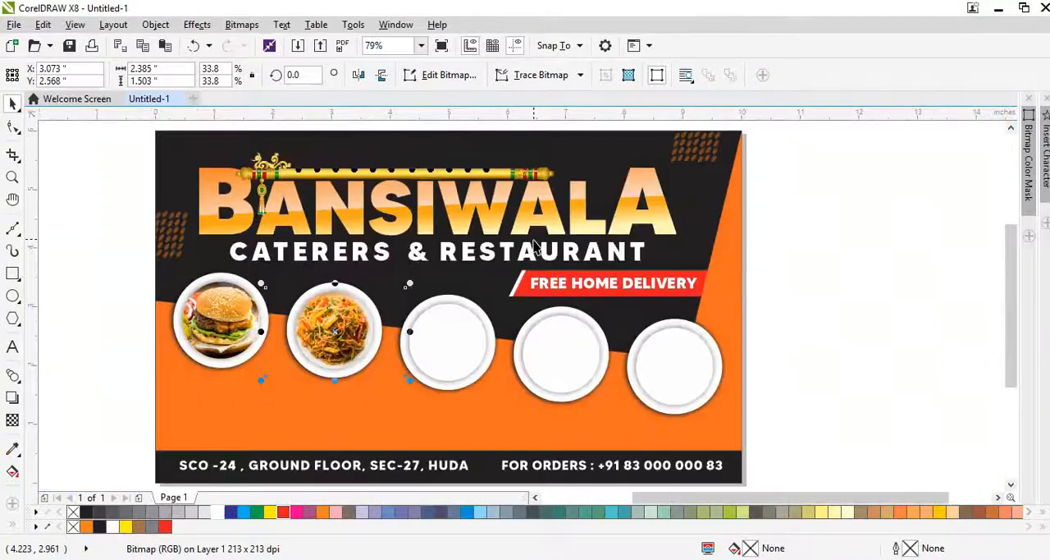
pyautogui.click(811, 327)
# Step: Switch to the Chrome browser and search Google Images for "sandwich"
pyautogui.hotkey('alt', 'Tab')
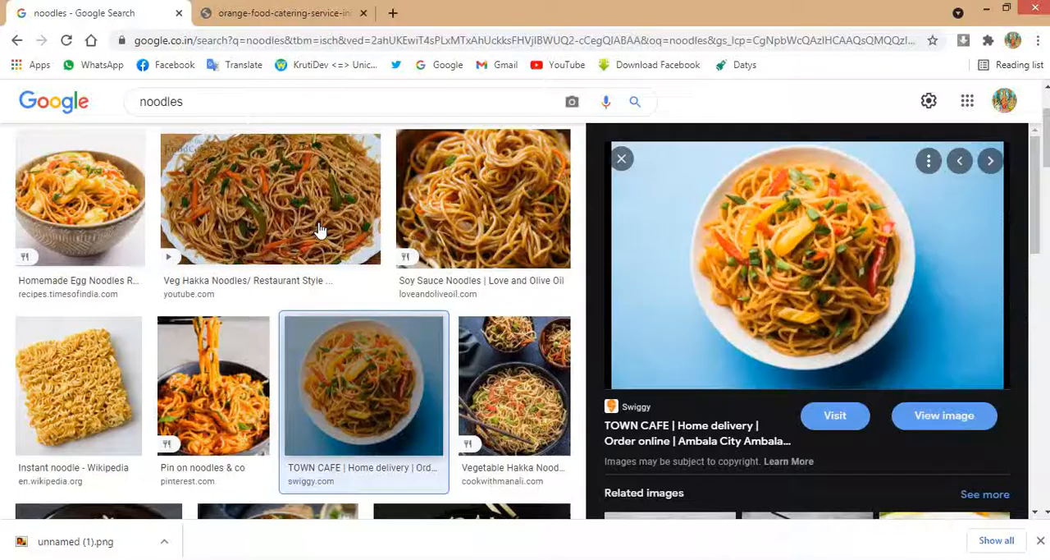
pyautogui.doubleClick(205, 105)
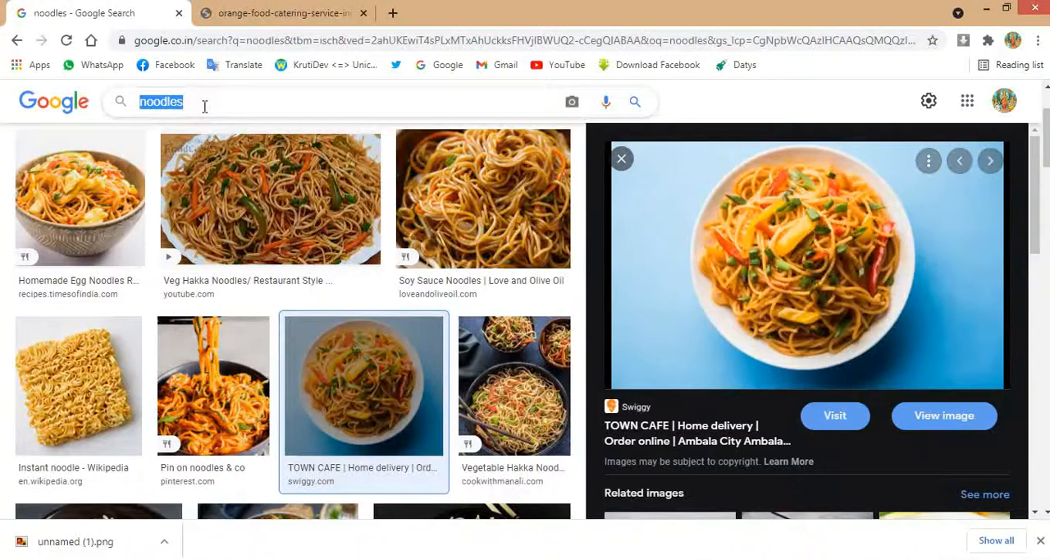
pyautogui.write('sand')
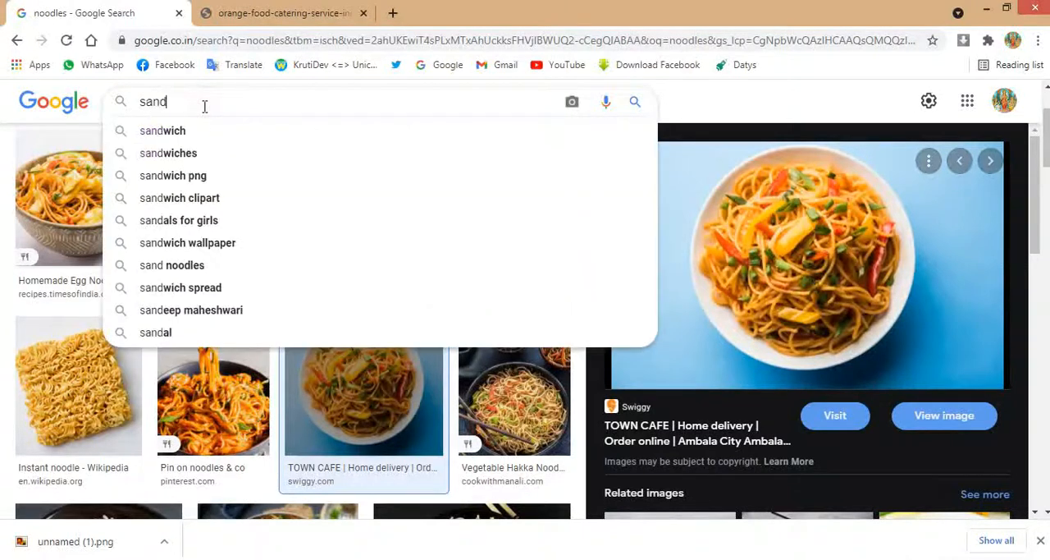
pyautogui.write('wich')
pyautogui.press('Return')
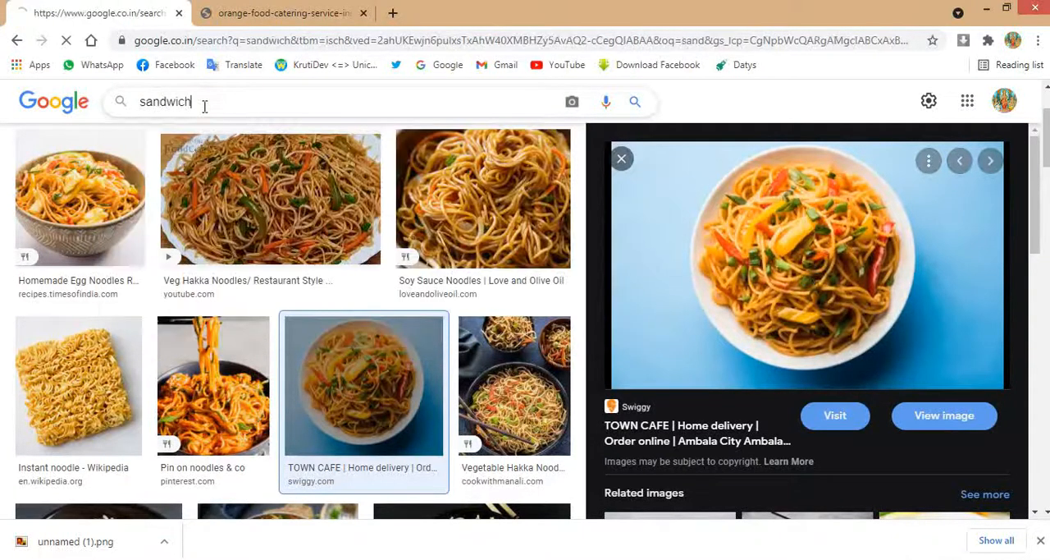
# Step: Find the Sandwicheto Recipe picture from Dr. Oetker in the sandwich results and copy the image
pyautogui.scroll(-5, 648, 316)
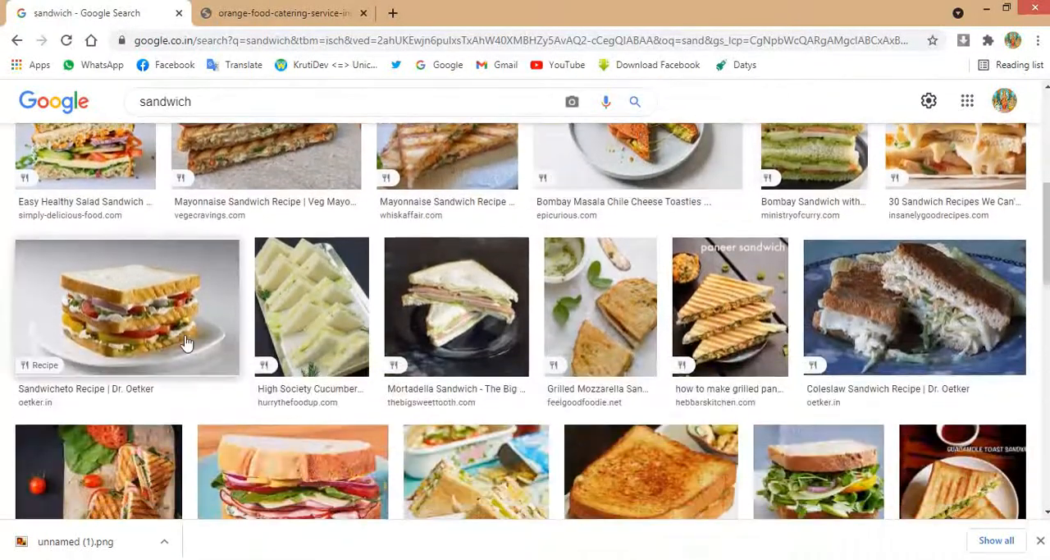
pyautogui.scroll(-4, 185, 342)
pyautogui.scroll(3, 176, 279)
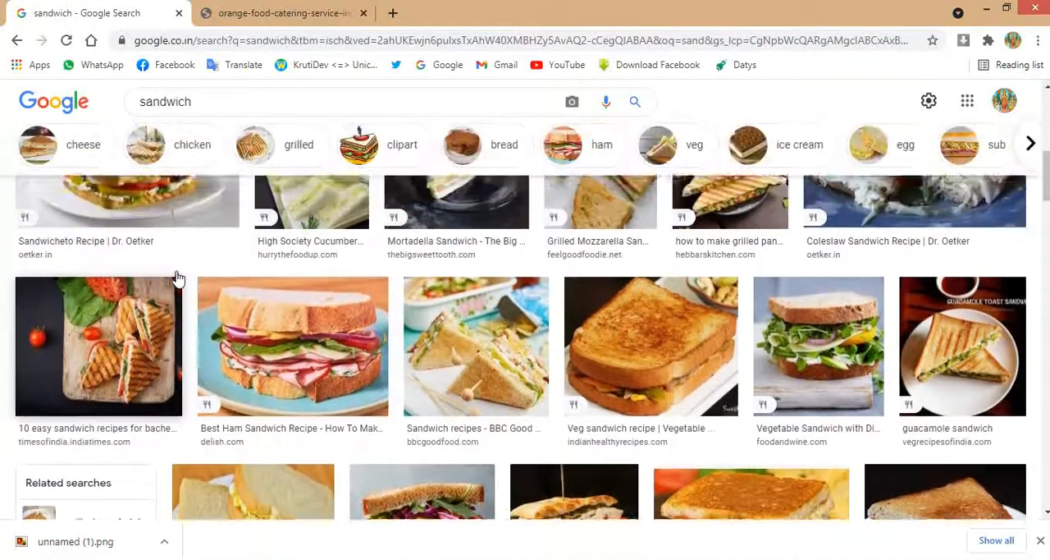
pyautogui.click(155, 282)
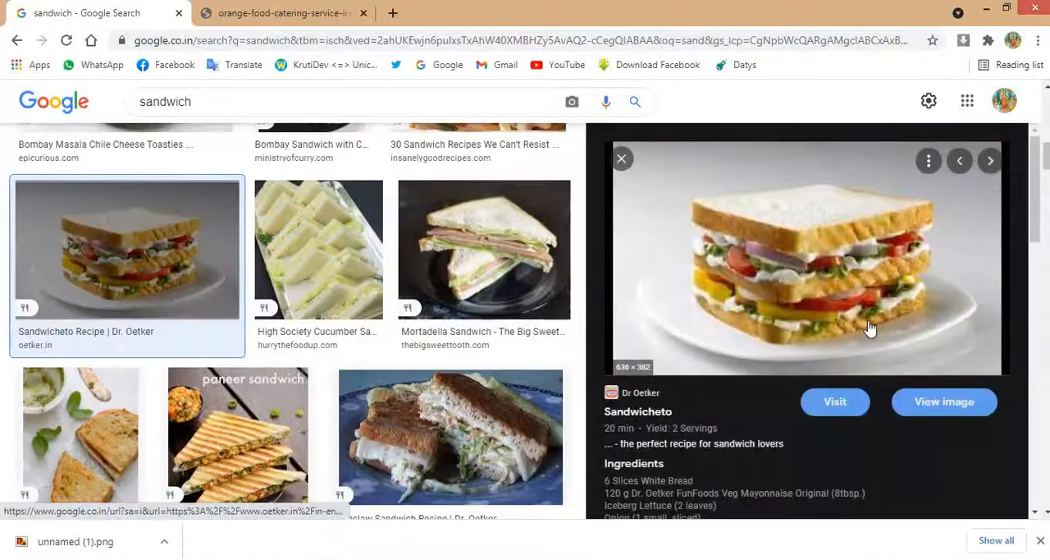
pyautogui.rightClick(870, 327)
pyautogui.click(907, 246)
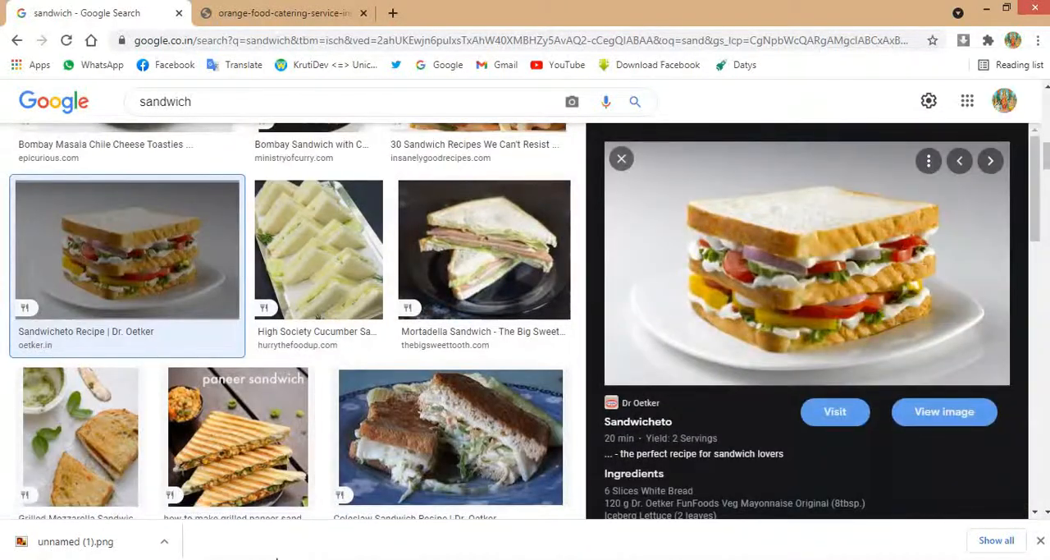
# Step: Switch back to CorelDRAW, paste the sandwich picture, scale it to 29.6% (about 2.616 x 1.571 in) and clip it inside the third plate
pyautogui.hotkey('alt', 'Tab')
pyautogui.hotkey('ctrl', 'v')
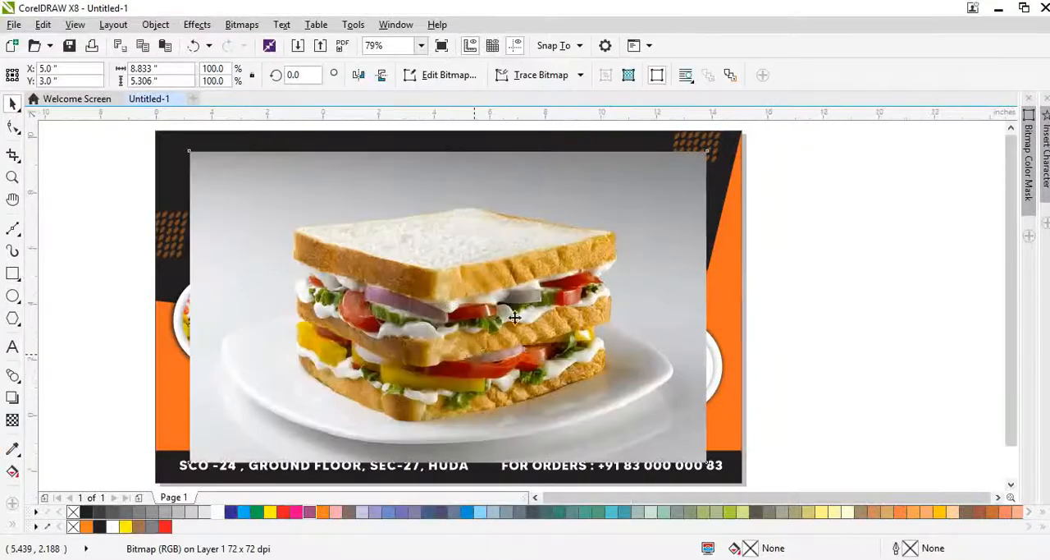
pyautogui.scroll(-2, 476, 353)
pyautogui.moveTo(588, 255); pyautogui.dragTo(498, 311)
pyautogui.scroll(4, 472, 328)
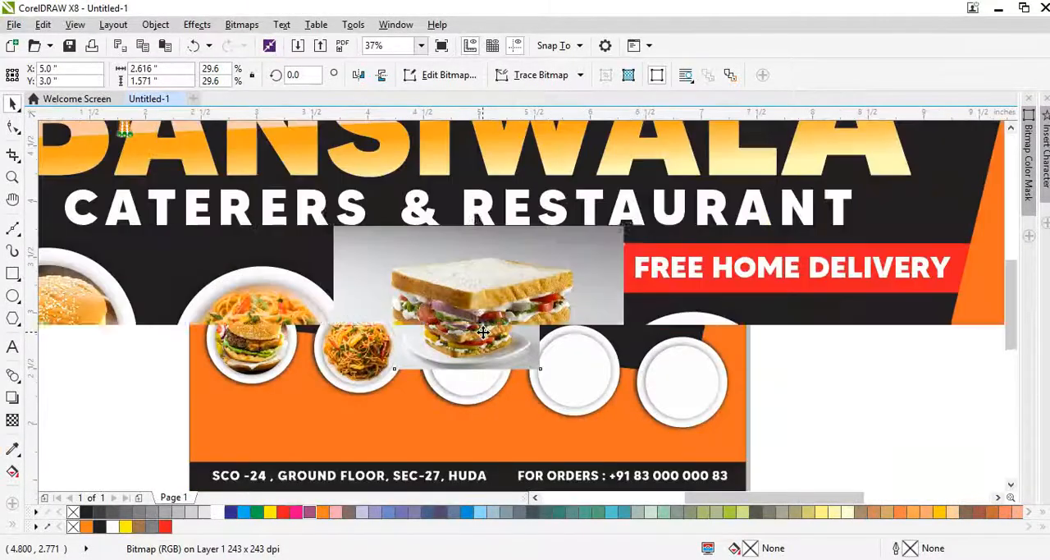
pyautogui.rightClick(484, 328)
pyautogui.click(534, 113)
pyautogui.click(496, 416)
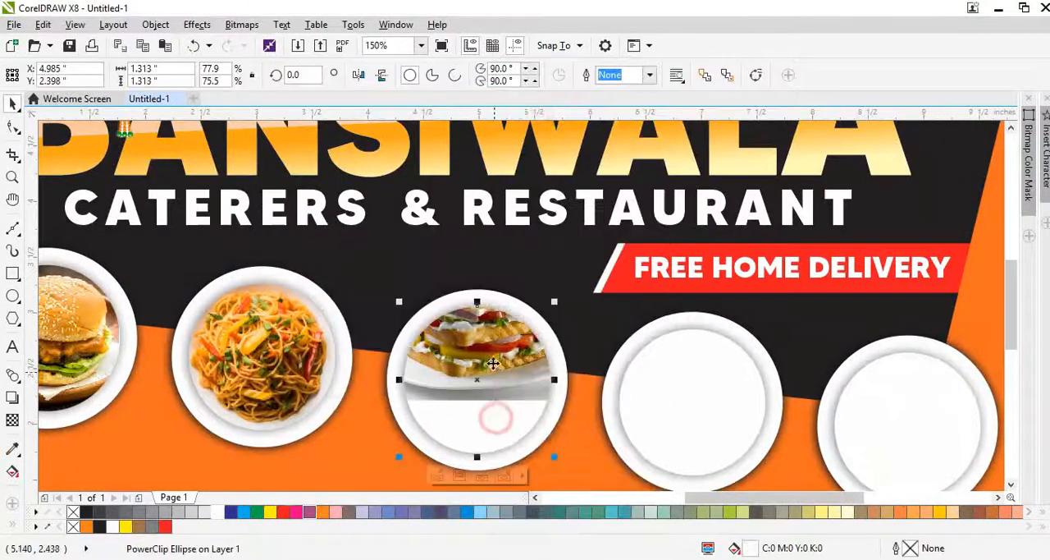
# Step: Resize the clipped sandwich picture to 20.0% width and 26.2% height, about 1.765 x 1.39 in
pyautogui.keyDown('ctrl'); pyautogui.click(496, 413); pyautogui.keyUp('ctrl')
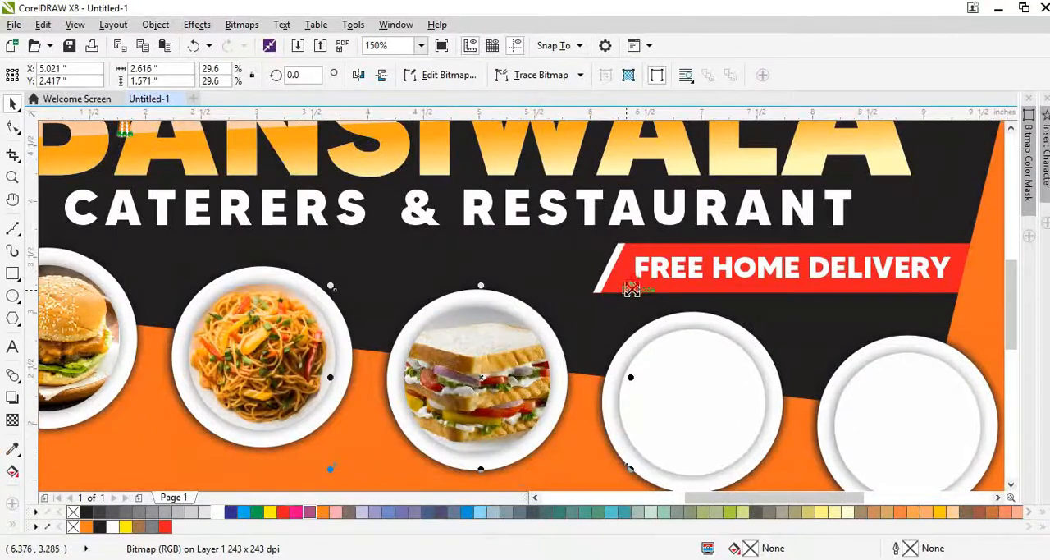
pyautogui.moveTo(631, 289); pyautogui.dragTo(611, 296)
pyautogui.moveTo(614, 378); pyautogui.dragTo(568, 397)
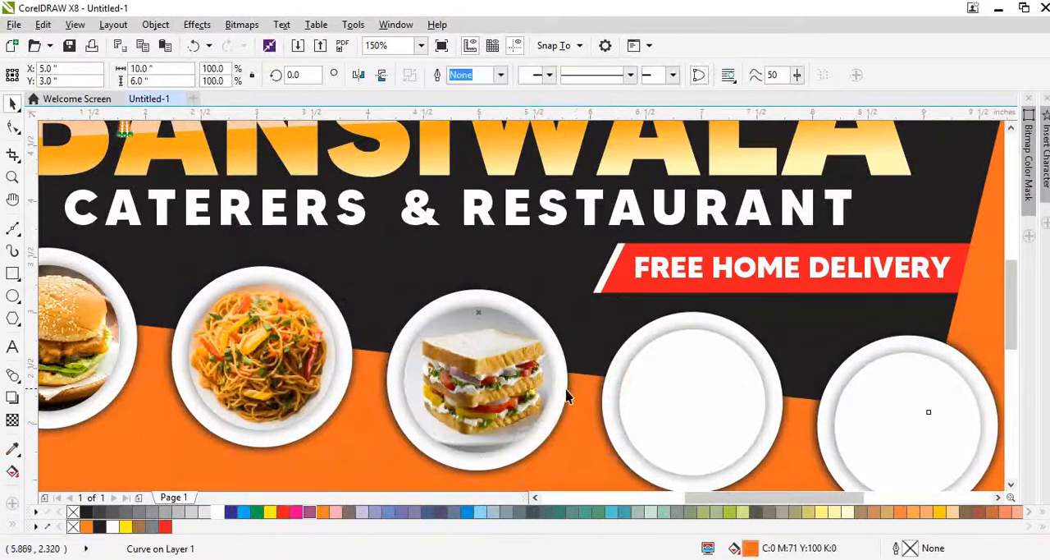
pyautogui.click(522, 404)
pyautogui.scroll(2, 513, 417)
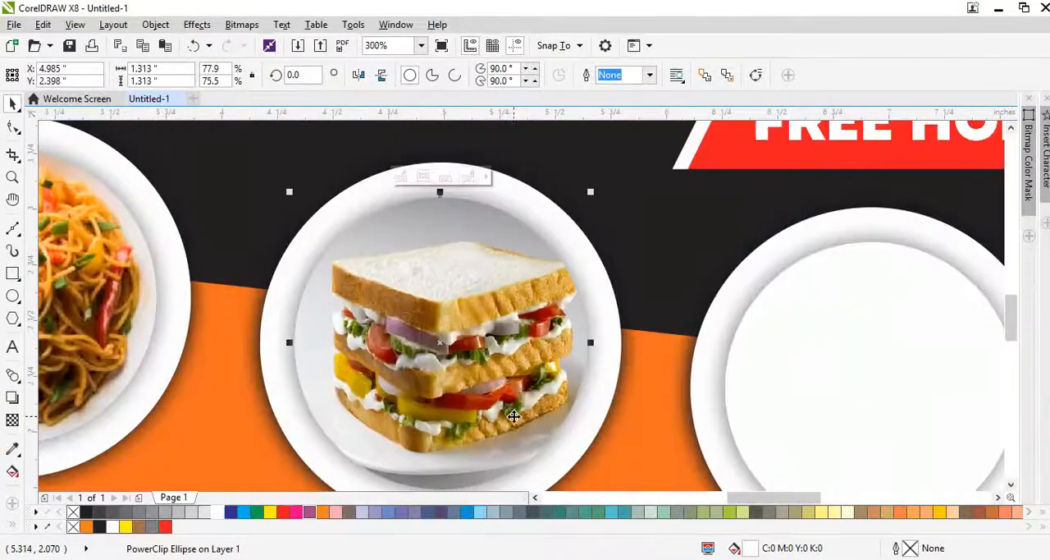
# Step: Widen the clipped sandwich picture slightly so it covers the inside of the third plate, and finish editing it
pyautogui.scroll(-1, 466, 368)
pyautogui.keyDown('alt'); pyautogui.click(468, 365); pyautogui.keyUp('alt')
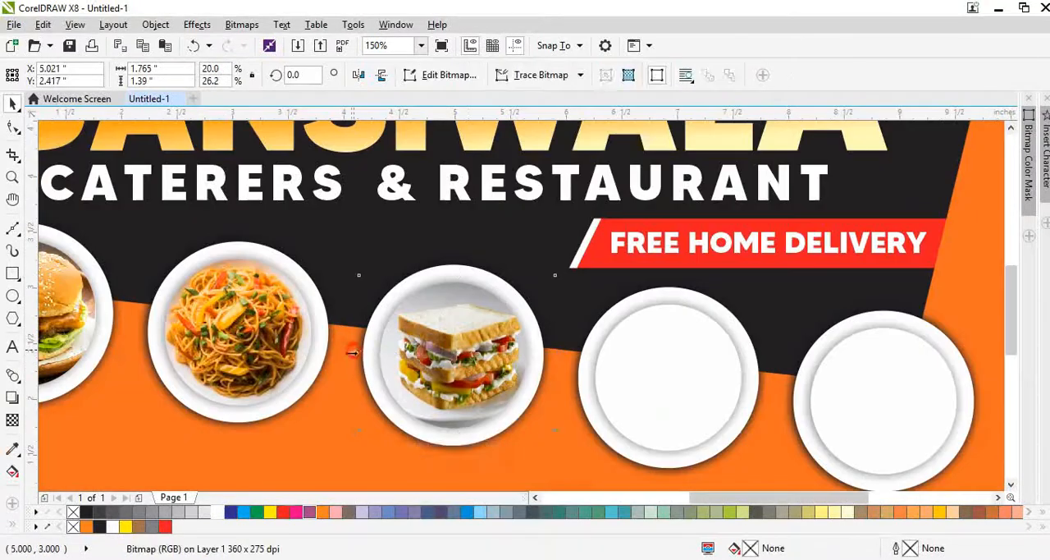
pyautogui.moveTo(352, 352); pyautogui.dragTo(347, 354)
pyautogui.scroll(-1, 441, 326)
pyautogui.click(828, 358)
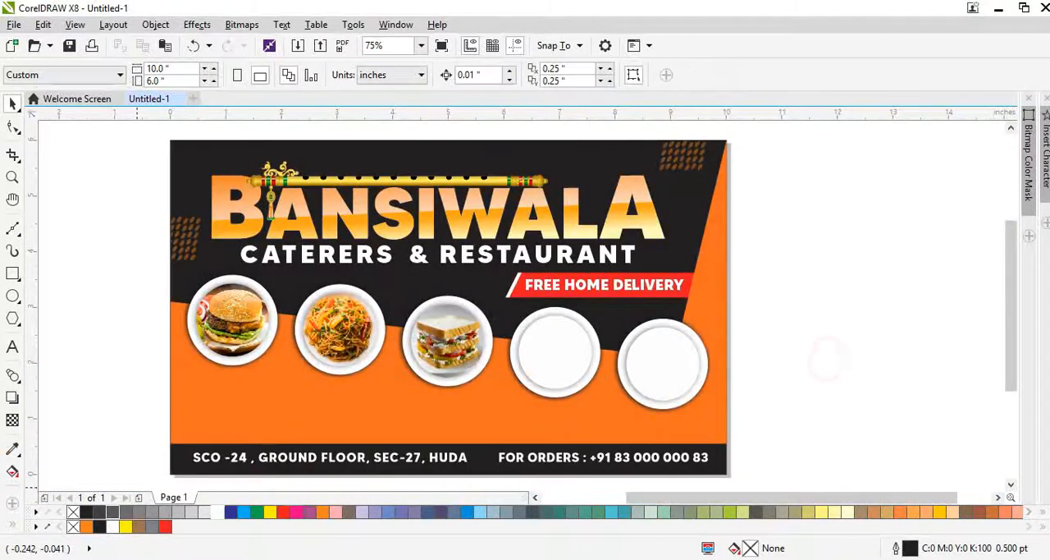
# Step: Switch to the Chrome browser, leave the sandwich results and search Google Images for "spring roll"
pyautogui.hotkey('alt', 'Tab')
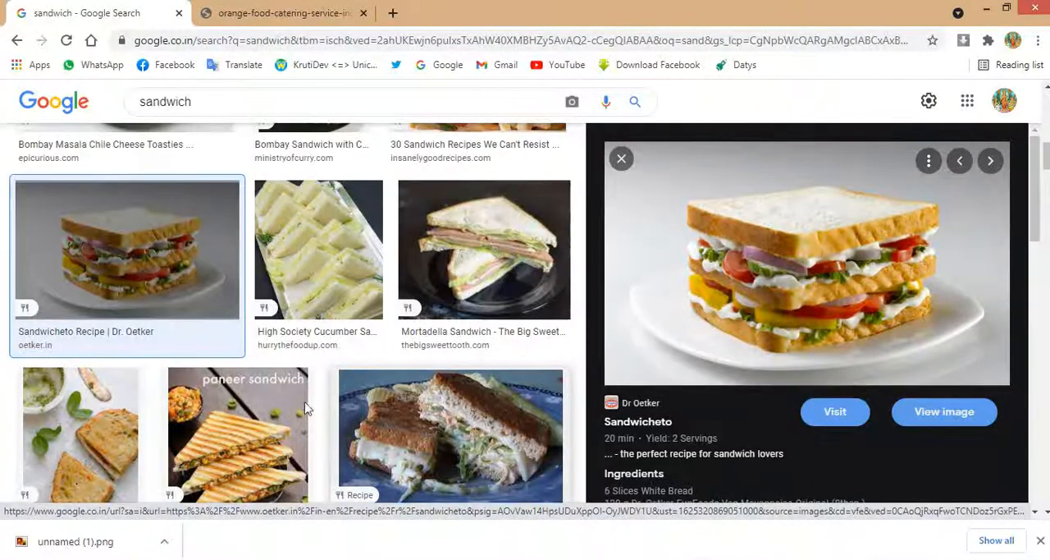
pyautogui.scroll(-3, 688, 380)
pyautogui.click(621, 158)
pyautogui.scroll(-1, 311, 401)
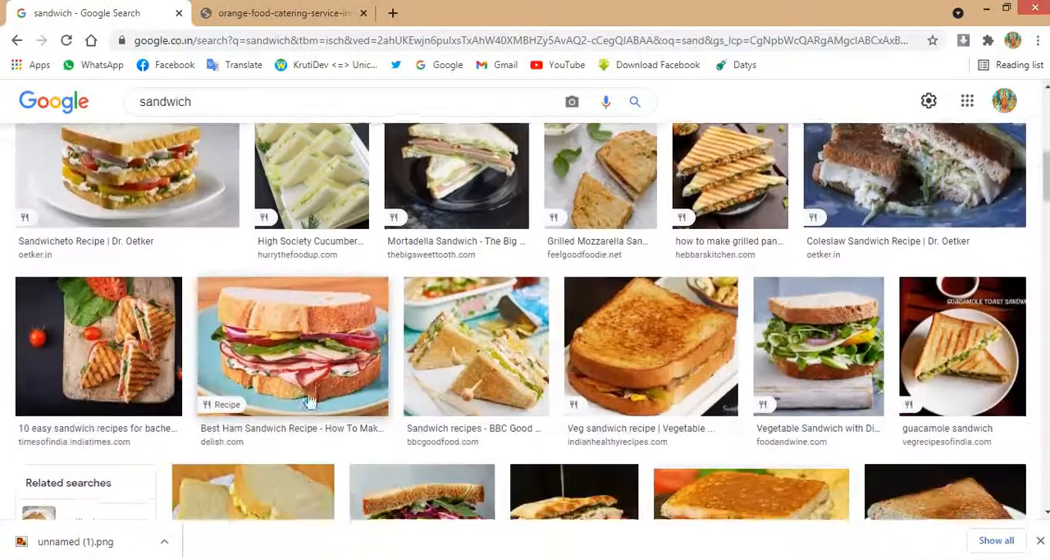
pyautogui.scroll(-2, 311, 400)
pyautogui.scroll(3, 305, 398)
pyautogui.doubleClick(191, 103)
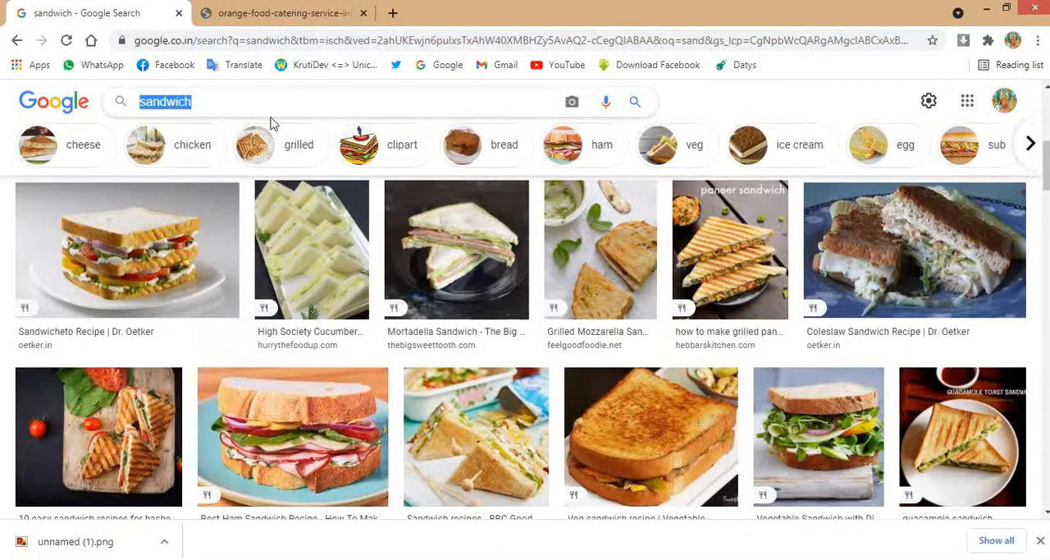
pyautogui.write('spring')
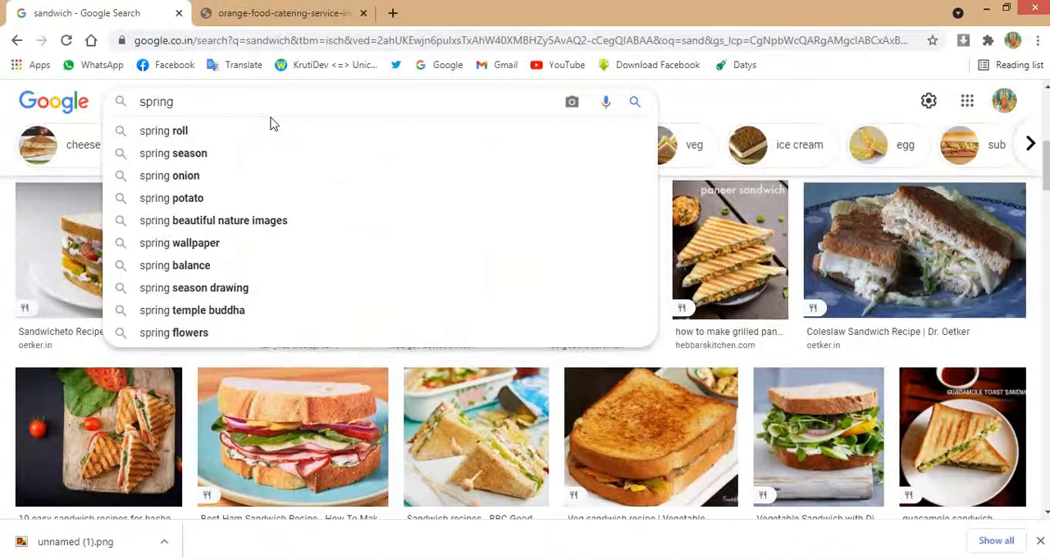
pyautogui.click(273, 125)
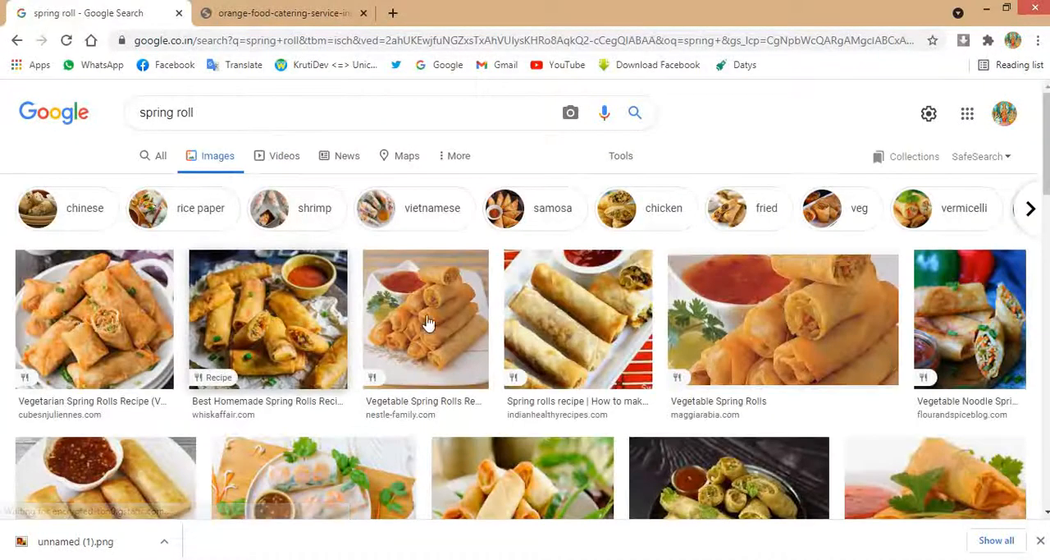
# Step: Open the Vegetable Spring Rolls picture from nestle-family.com in the results and copy the image
pyautogui.click(451, 338)
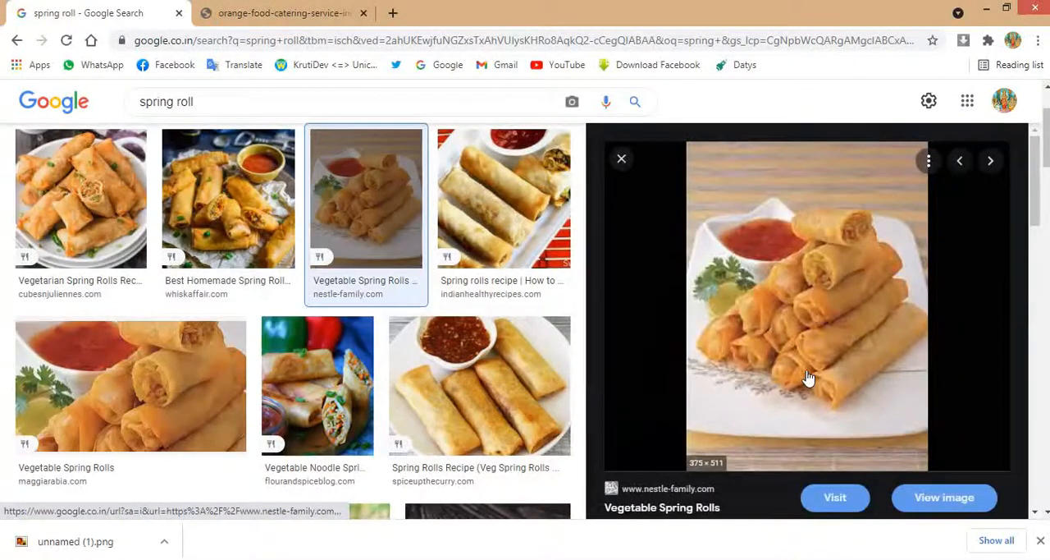
pyautogui.rightClick(804, 345)
pyautogui.click(837, 257)
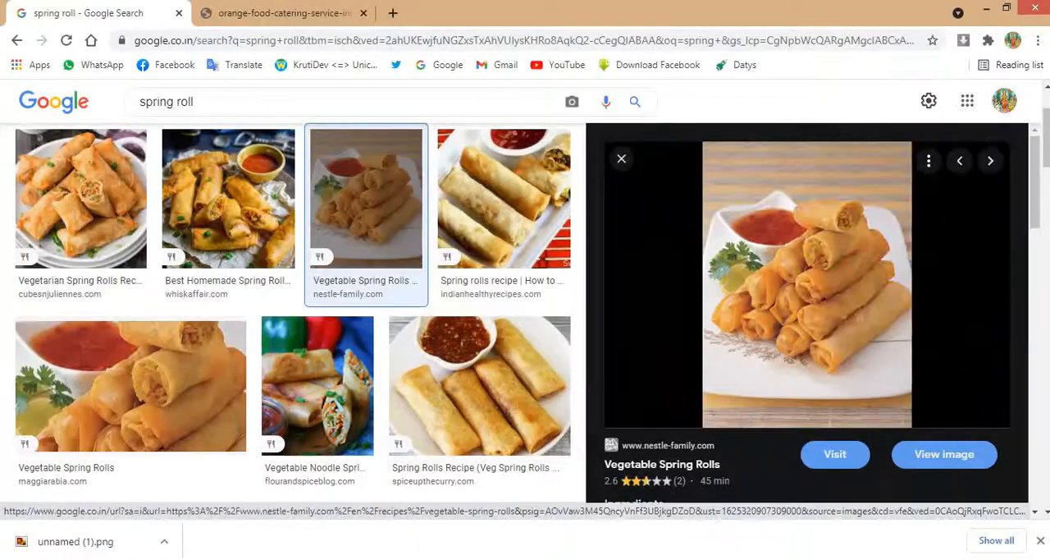
# Step: Switch back to CorelDRAW, paste the spring roll picture, scale it to 27.1% (about 1.412 x 1.924 in) and clip it inside the fourth plate
pyautogui.hotkey('alt', 'Tab')
pyautogui.hotkey('ctrl', 'v')
pyautogui.scroll(-1, 456, 325)
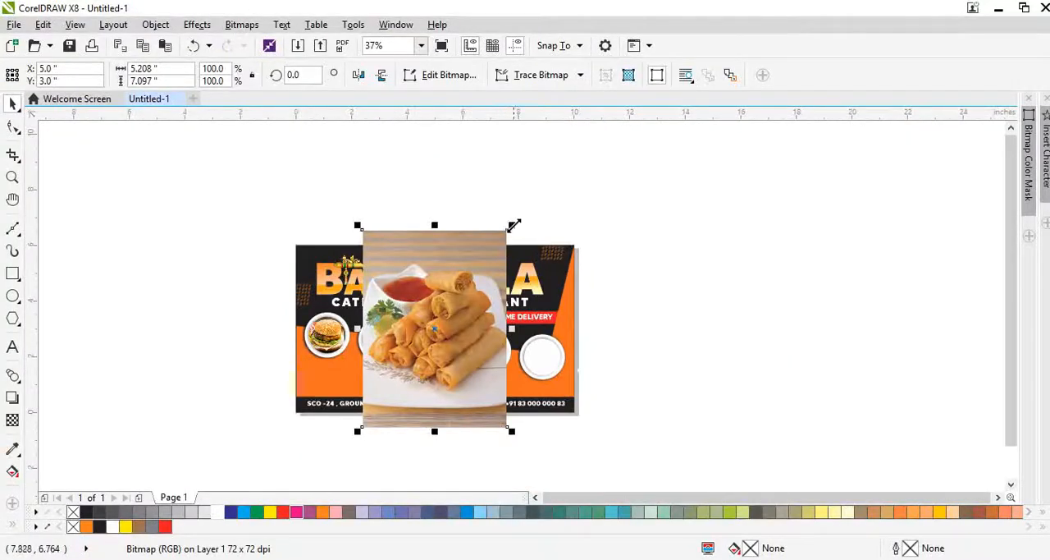
pyautogui.moveTo(515, 226); pyautogui.dragTo(441, 330)
pyautogui.scroll(2, 441, 330)
pyautogui.rightClick(437, 329)
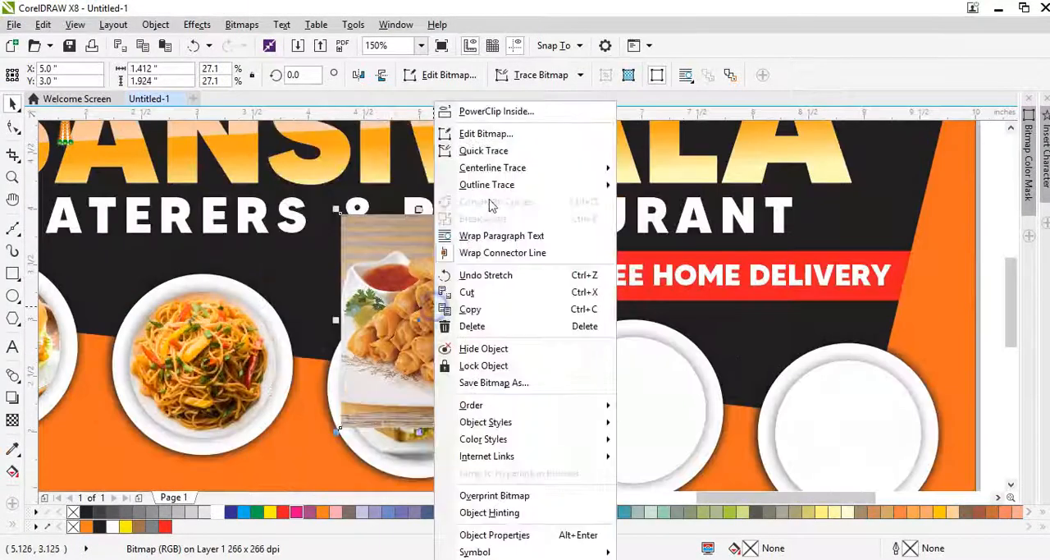
pyautogui.click(497, 111)
pyautogui.click(647, 394)
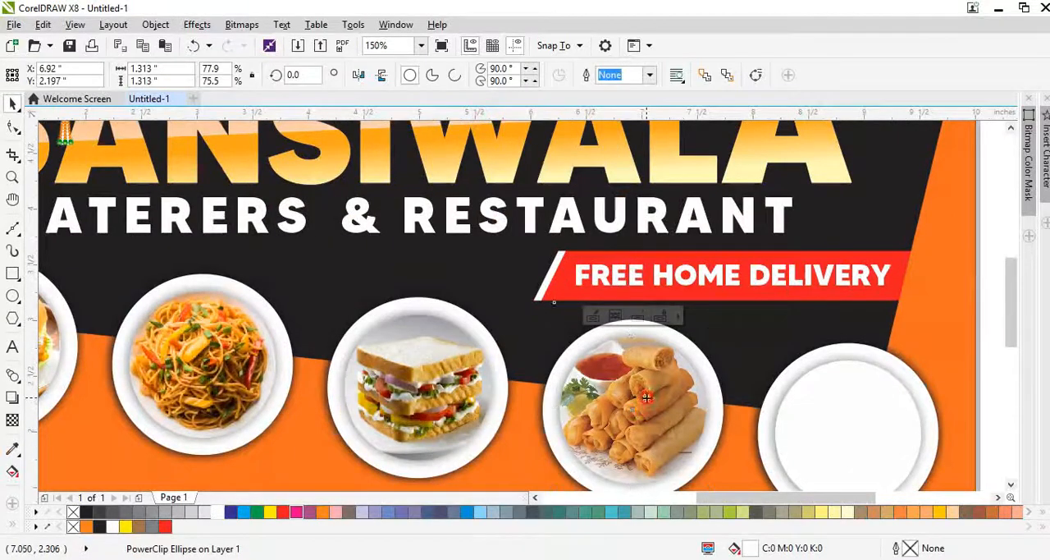
# Step: Select the clipped spring roll picture inside the fourth plate and check how it fits within the rim
pyautogui.click(615, 316)
pyautogui.scroll(-1, 566, 347)
pyautogui.scroll(1, 657, 384)
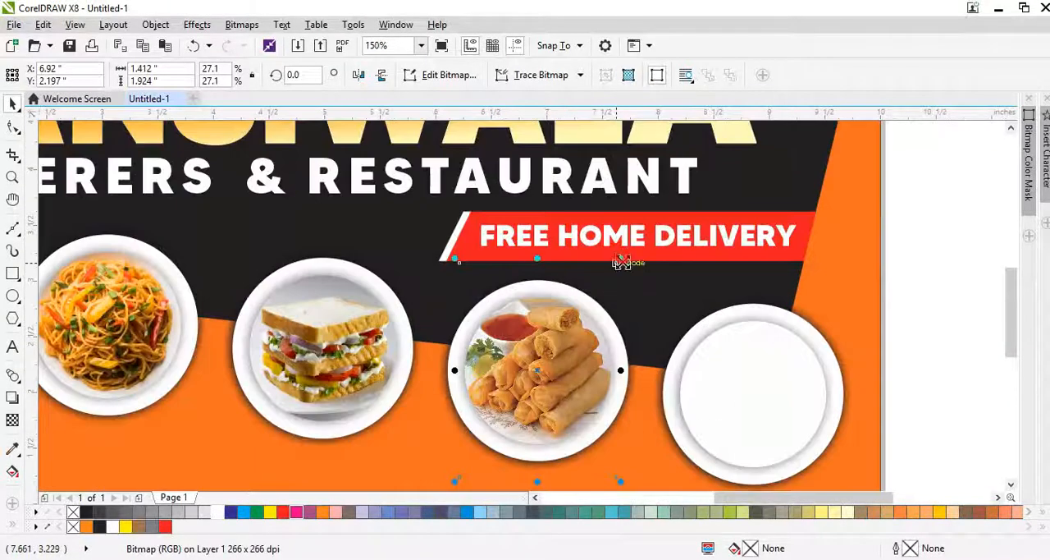
pyautogui.scroll(-1, 517, 357)
pyautogui.click(757, 382)
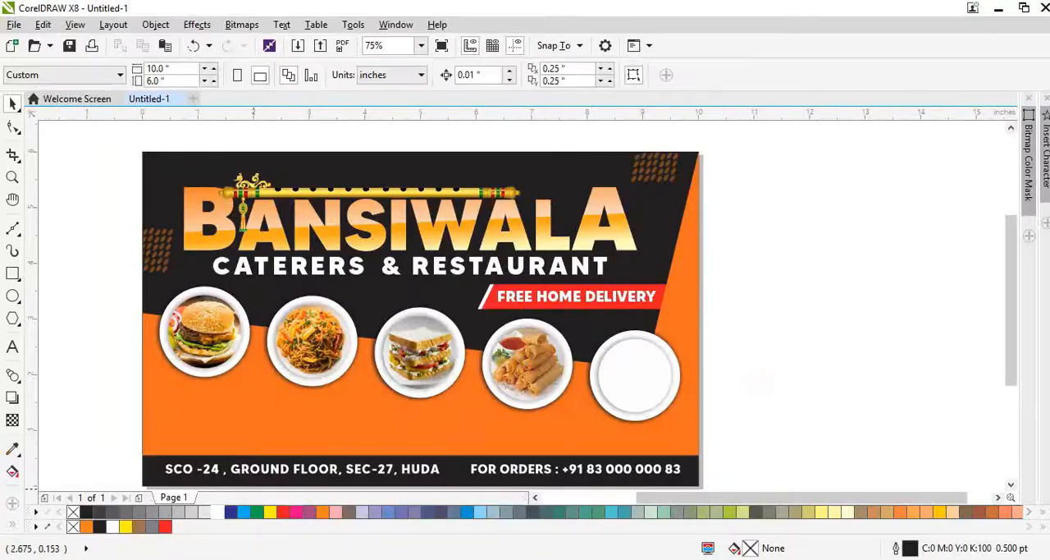
# Step: Switch to the Chrome browser and search Google Images for "manchurian"
pyautogui.click(220, 558)
pyautogui.click(215, 108)
pyautogui.hotkey('ctrl', 'a')
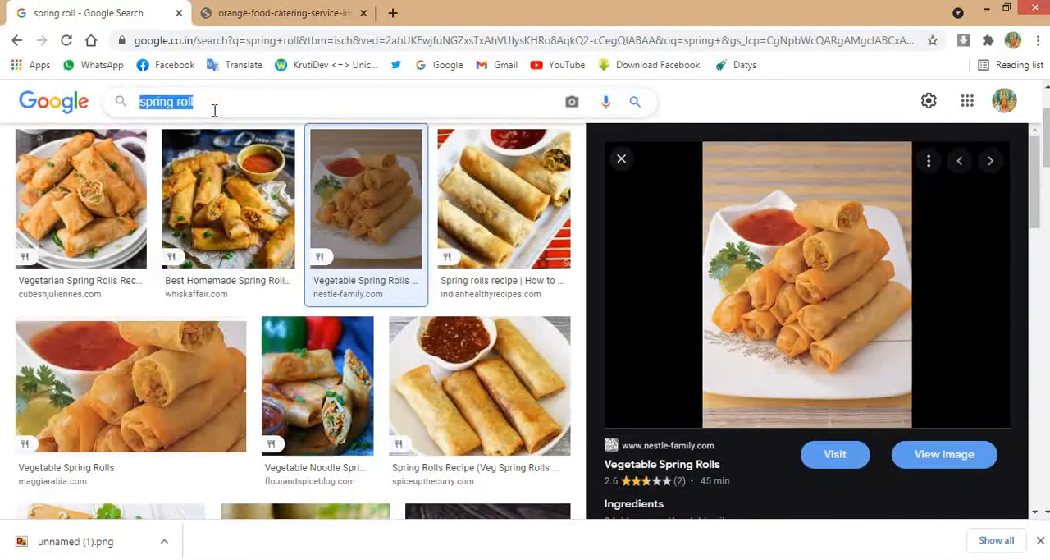
pyautogui.write('manchurian')
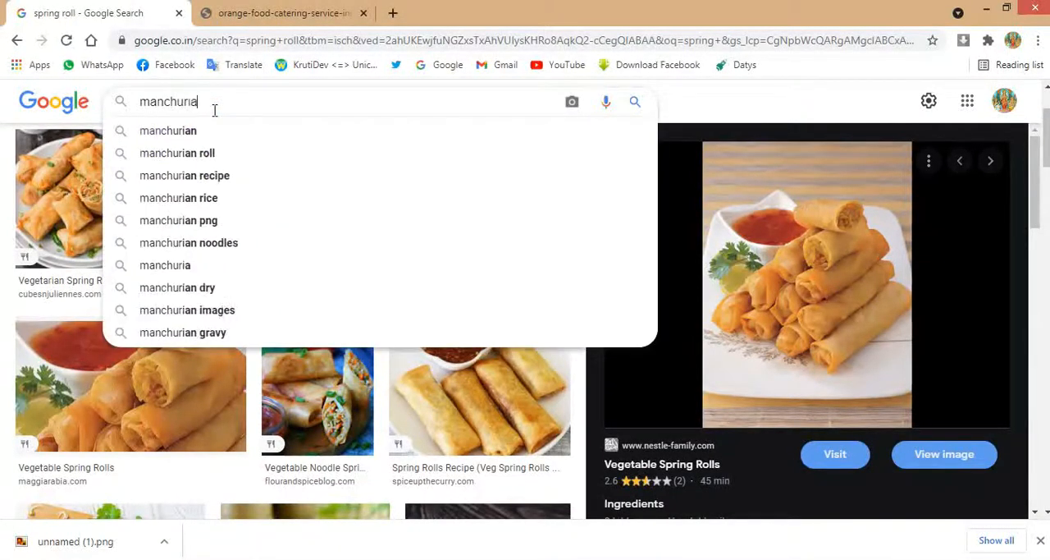
pyautogui.press('Return')
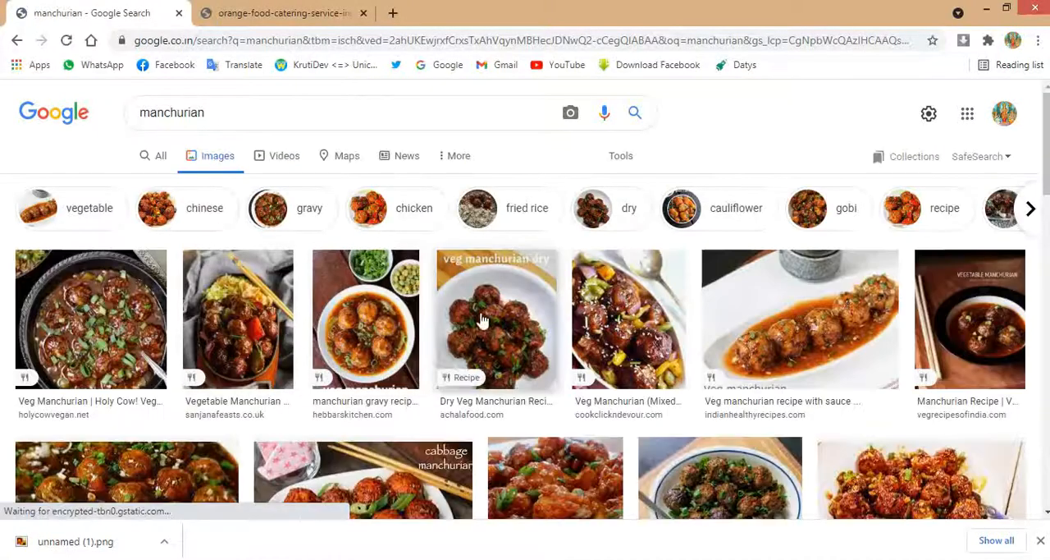
# Step: Open the manchurian gravy recipe picture from Hebbars Kitchen in the results and copy the image
pyautogui.click(383, 348)
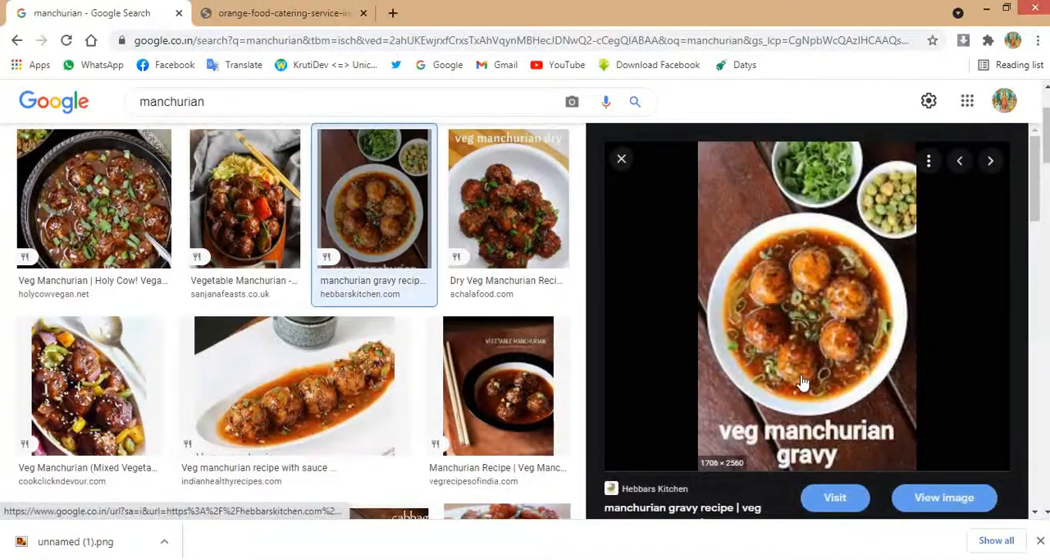
pyautogui.rightClick(785, 363)
pyautogui.click(817, 285)
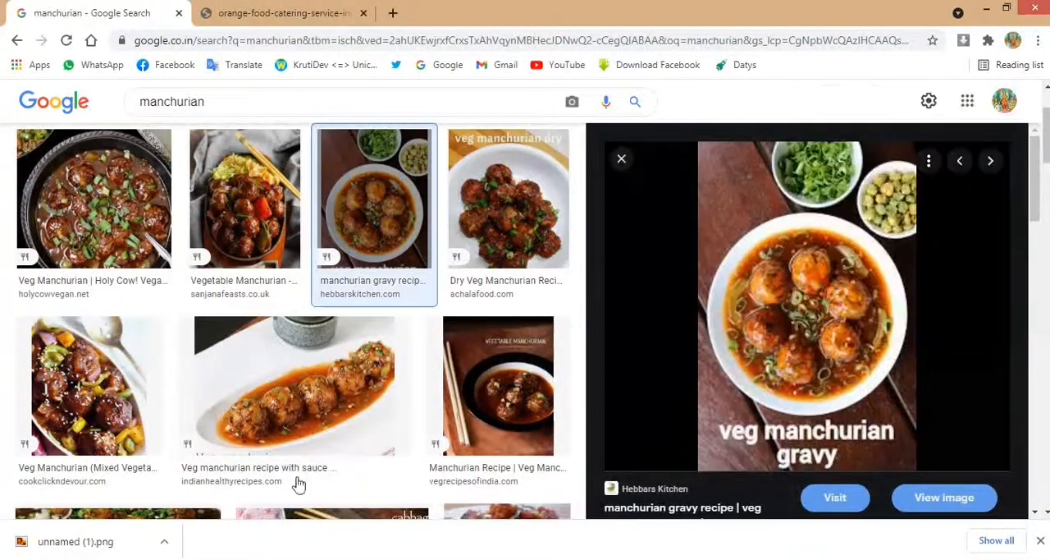
# Step: Switch back to CorelDRAW, paste the manchurian picture and clip it inside the fifth plate
pyautogui.hotkey('alt', 'Tab')
pyautogui.hotkey('ctrl', 'v')
pyautogui.rightClick(443, 316)
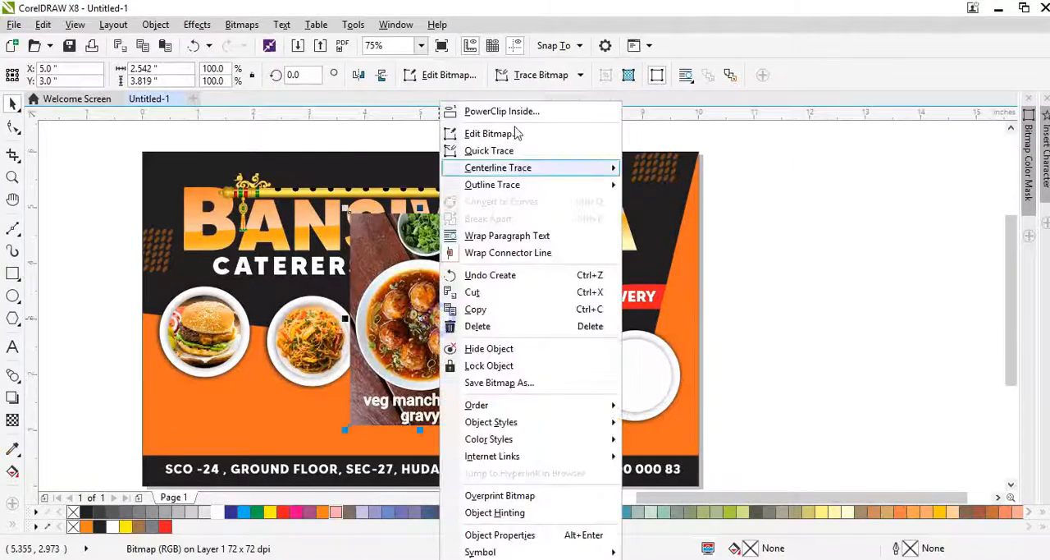
pyautogui.click(502, 111)
pyautogui.click(634, 382)
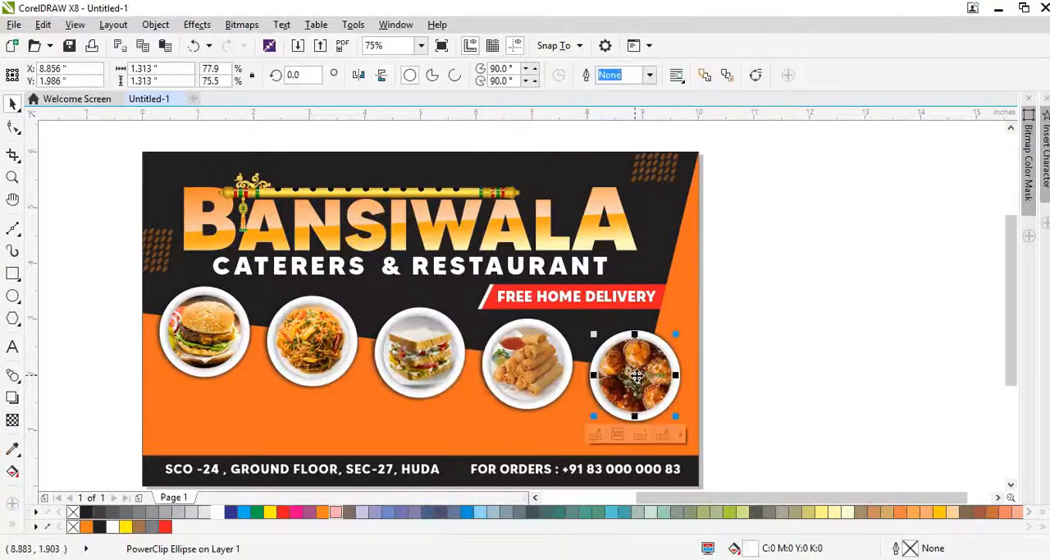
# Step: Scale the clipped manchurian picture down to 55.1%, about 1.4 x 2.103 in, inside the fifth plate
pyautogui.click(714, 265)
pyautogui.moveTo(714, 265); pyautogui.dragTo(712, 296)
pyautogui.scroll(1, 651, 389)
pyautogui.hotkey('ctrl', 'r')
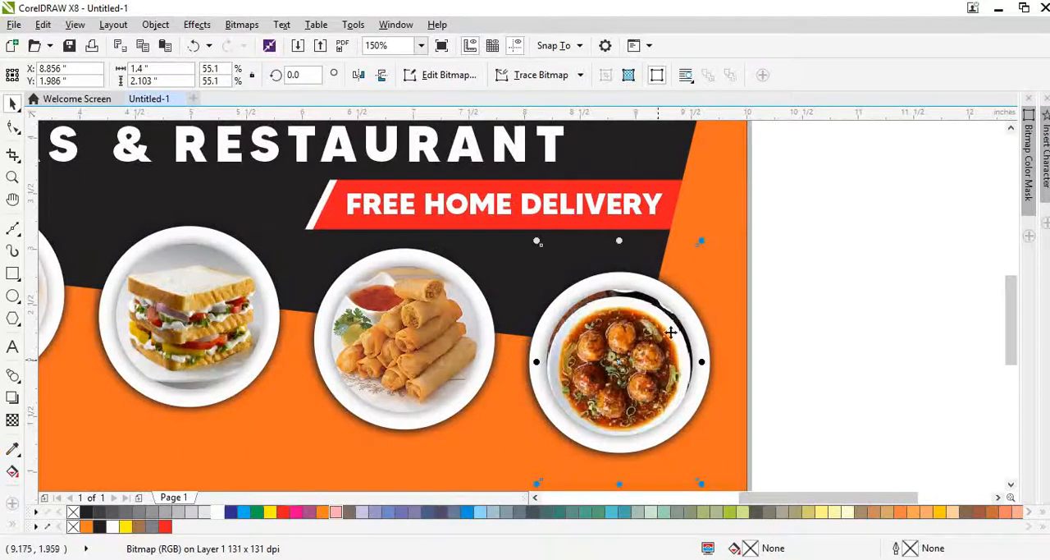
# Step: Enlarge the clipped manchurian picture to 59.7%, about 1.516 x 2.279 in, and shift it so the bowl is centred in the fifth plate
pyautogui.moveTo(640, 322); pyautogui.dragTo(636, 316)
pyautogui.moveTo(698, 235); pyautogui.dragTo(706, 225)
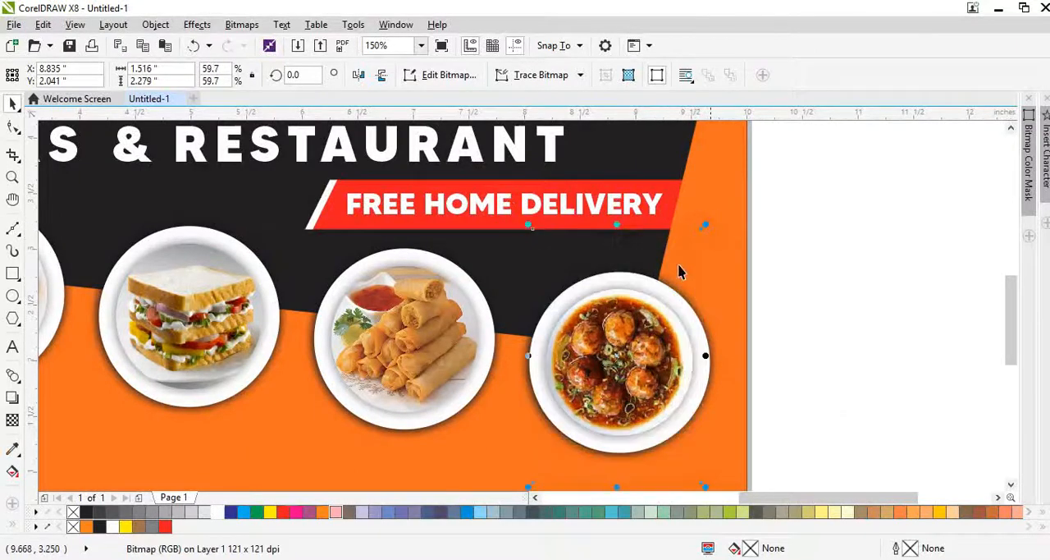
pyautogui.moveTo(640, 323); pyautogui.dragTo(645, 324)
pyautogui.click(746, 378)
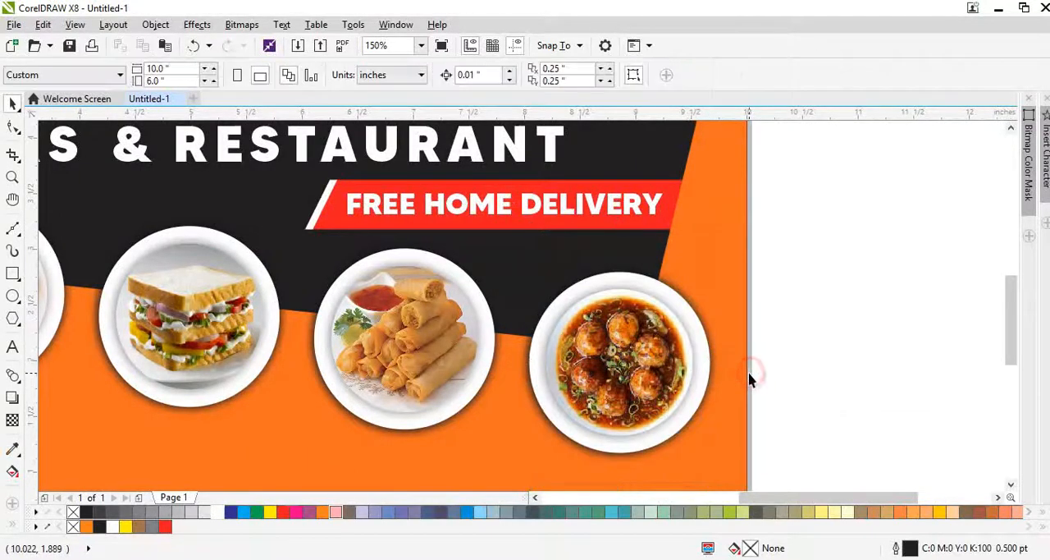
pyautogui.scroll(-1, 750, 370)
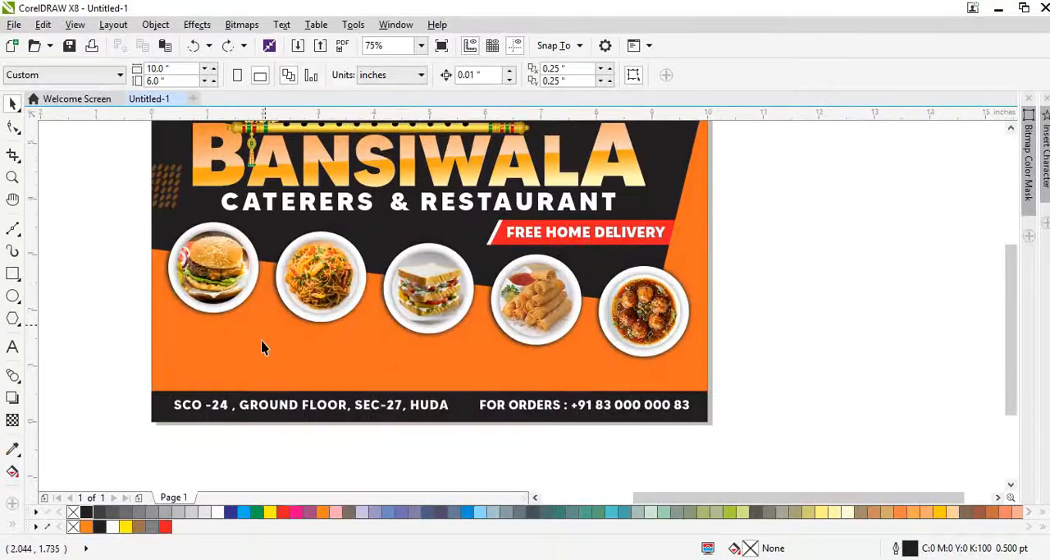
# Step: Copy the footer address text into the orange area below the burger plate, reduce it to 10 pt and change its wording to BURGERS
pyautogui.scroll(1, 263, 347)
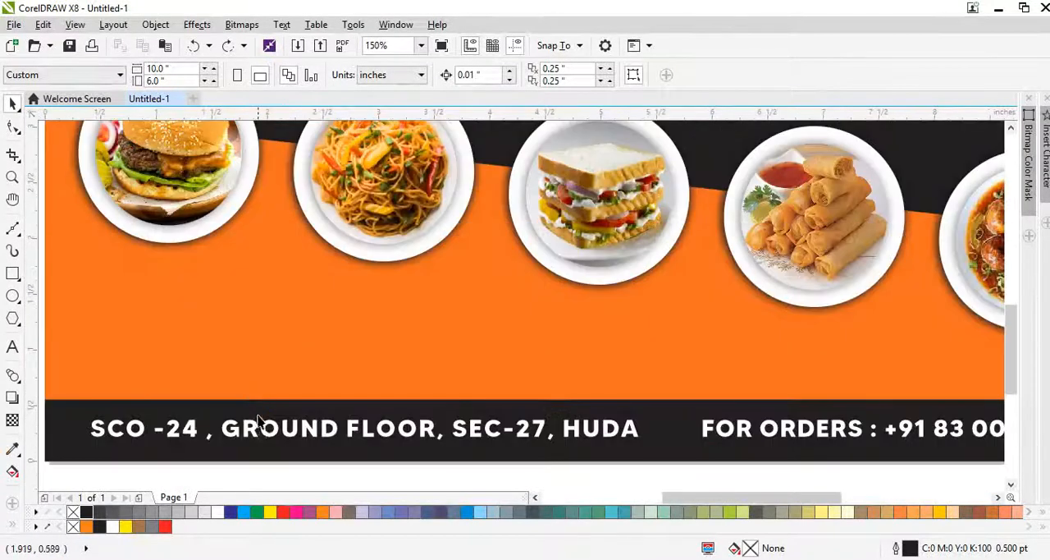
pyautogui.moveTo(257, 436); pyautogui.dragTo(187, 258)
pyautogui.press('ctrl+KP_4')
pyautogui.press('ctrl+KP_4')
pyautogui.press('ctrl+KP_4')
pyautogui.press('ctrl+KP_4')
pyautogui.doubleClick(245, 255)
pyautogui.press('BackSpace')
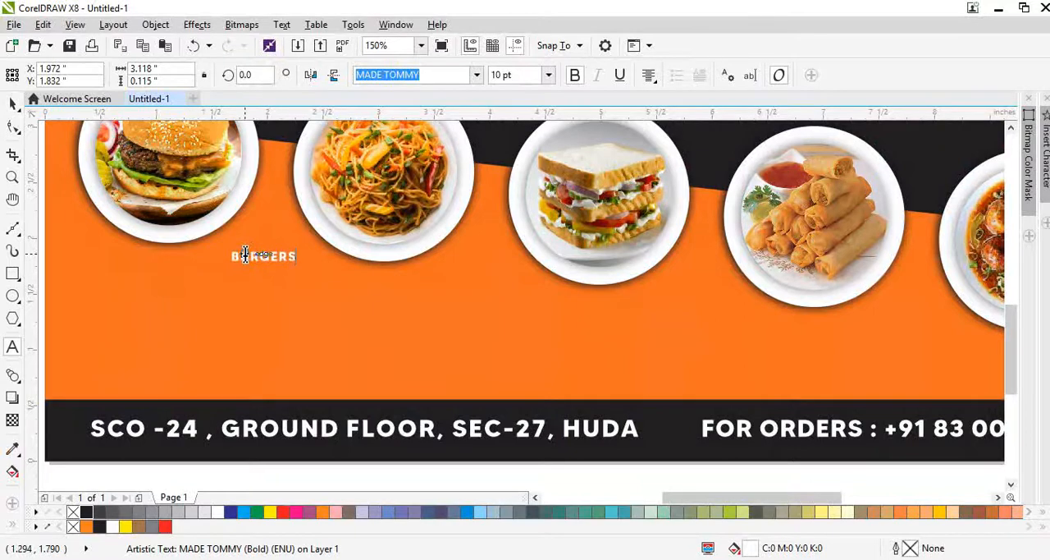
# Step: Enlarge the BURGERS label to about 18 pt and centre it horizontally below the burger plate
pyautogui.hotkey('ctrl', 'space')
pyautogui.press('ctrl+KP_6')
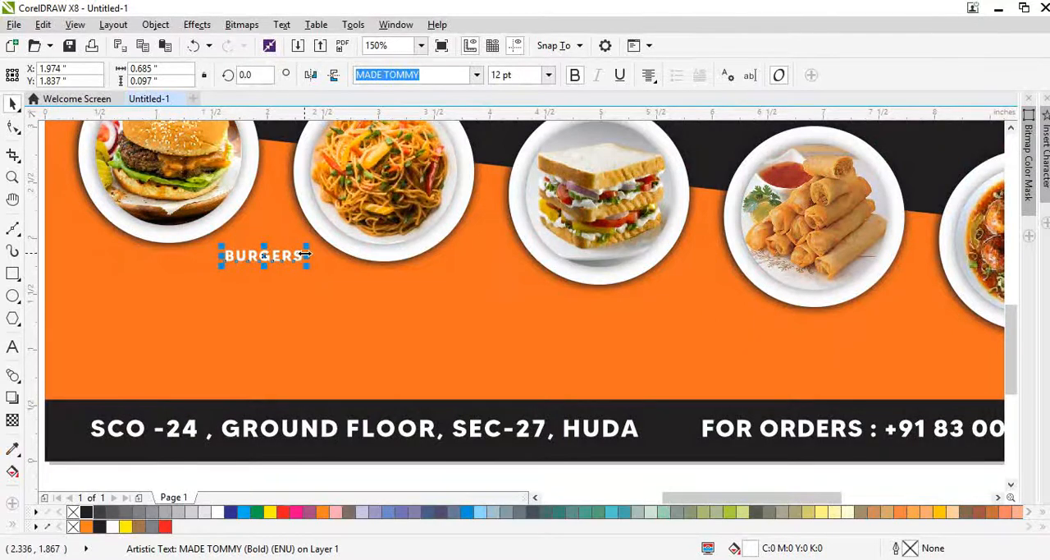
pyautogui.moveTo(305, 253); pyautogui.dragTo(584, 321)
pyautogui.hotkey('ctrl', 'z')
pyautogui.keyDown('shift'); pyautogui.click(177, 214); pyautogui.keyUp('shift')
pyautogui.press('c')
pyautogui.click(193, 327)
# Step: Repeat the BURGERS label along the descending row so a copy sits below each of the other four plates
pyautogui.scroll(1, 172, 262)
pyautogui.scroll(-2, 463, 285)
pyautogui.hotkey('ctrl', 'r')
pyautogui.hotkey('ctrl', 'r')
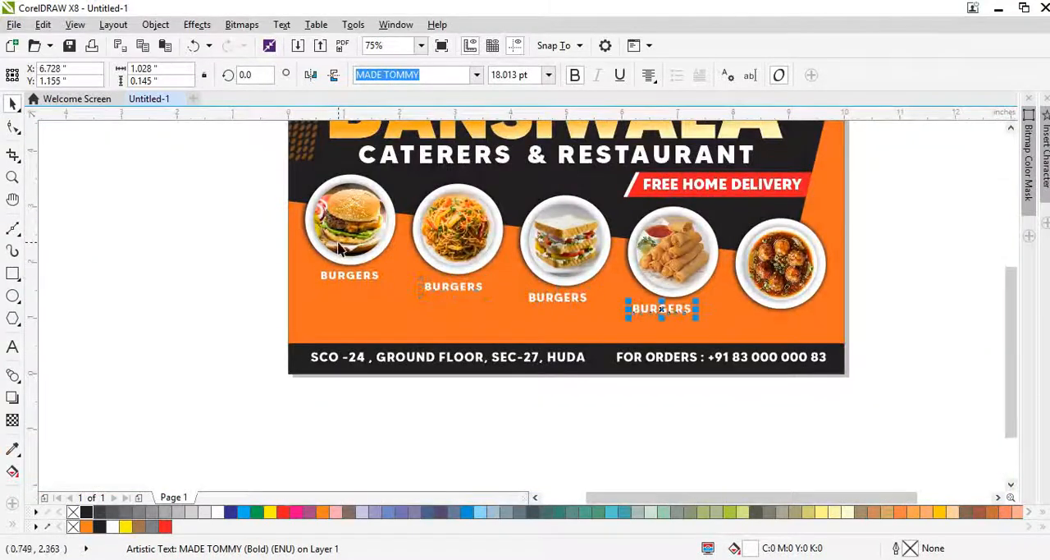
pyautogui.hotkey('ctrl', 'r')
# Step: Centre each of the four copied BURGERS labels horizontally on the plate above it
pyautogui.keyDown('shift'); pyautogui.click(786, 284); pyautogui.keyUp('shift')
pyautogui.press('c')
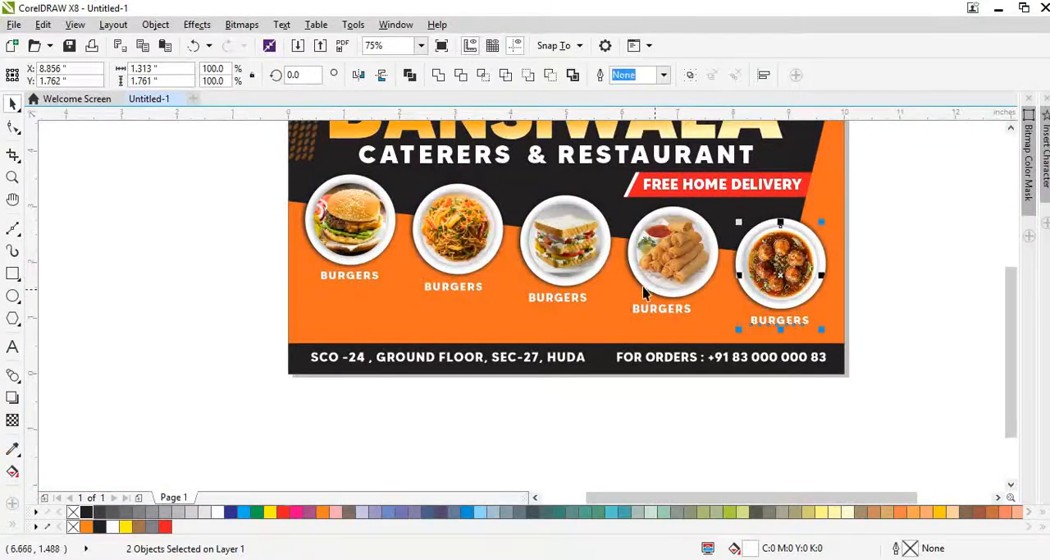
pyautogui.click(627, 309)
pyautogui.keyDown('shift'); pyautogui.click(666, 283); pyautogui.keyUp('shift')
pyautogui.press('c')
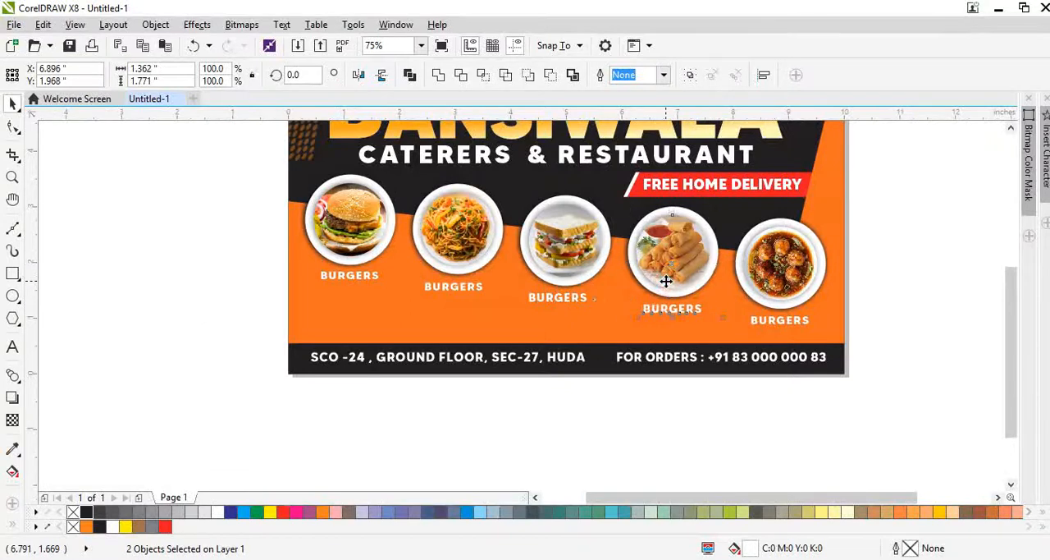
pyautogui.click(581, 305)
pyautogui.keyDown('shift'); pyautogui.click(554, 256); pyautogui.keyUp('shift')
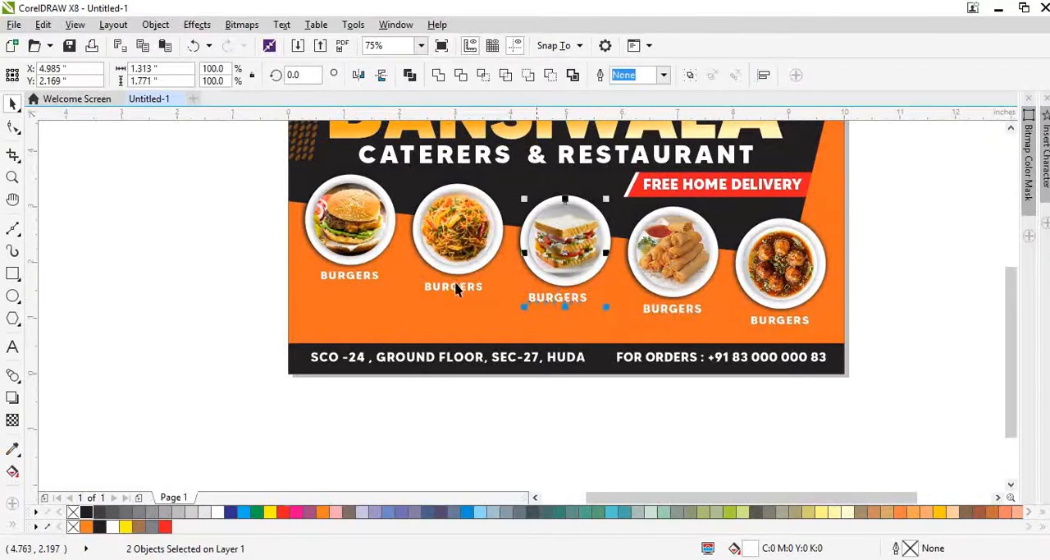
pyautogui.press('c')
pyautogui.click(455, 291)
pyautogui.keyDown('shift'); pyautogui.click(456, 261); pyautogui.keyUp('shift')
pyautogui.press('c')
# Step: Change the wording of the label below the noodle plate to NOODLES
pyautogui.scroll(2, 355, 279)
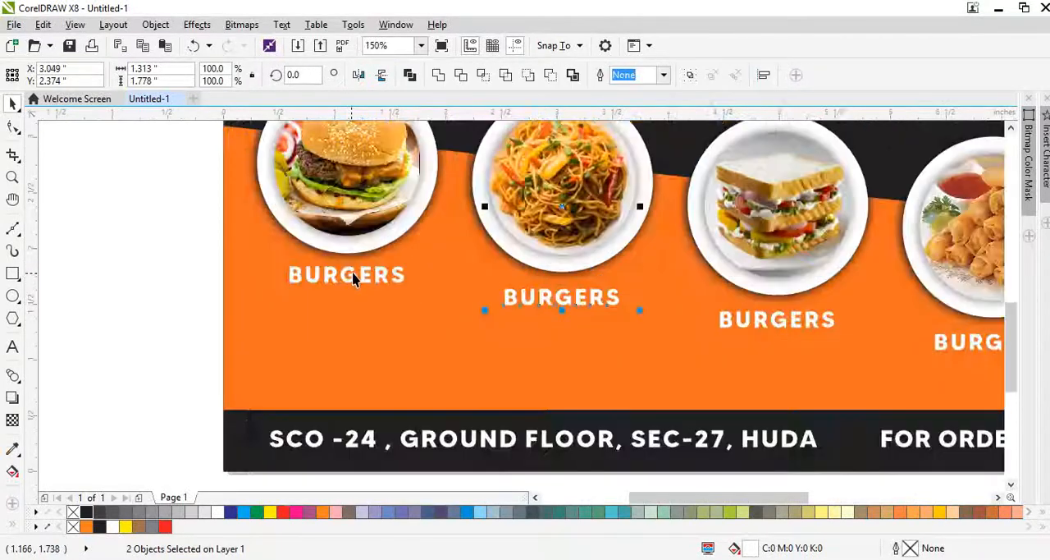
pyautogui.press('F8')
pyautogui.click(574, 306)
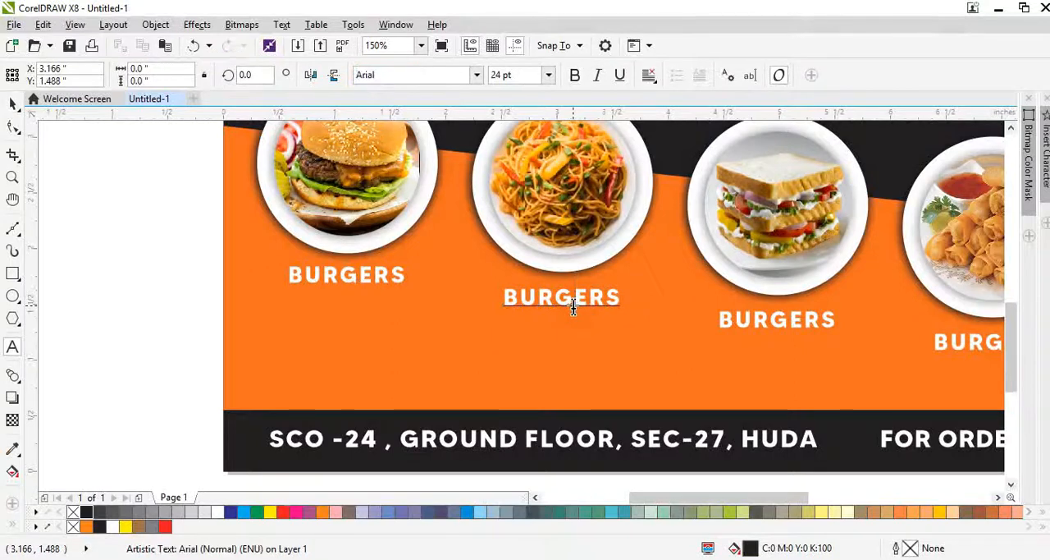
pyautogui.click(577, 300)
pyautogui.doubleClick(578, 300)
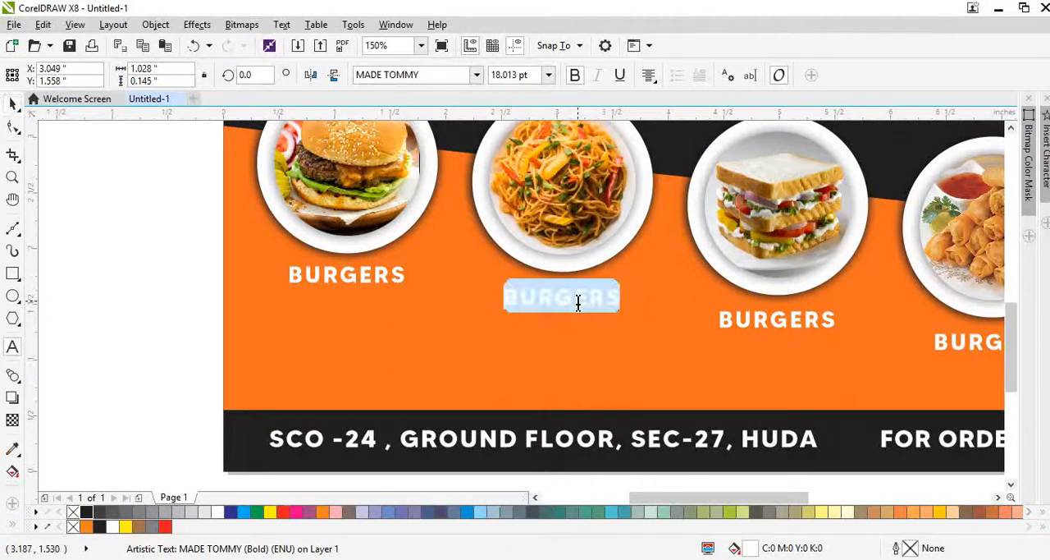
pyautogui.write('NOODLE')
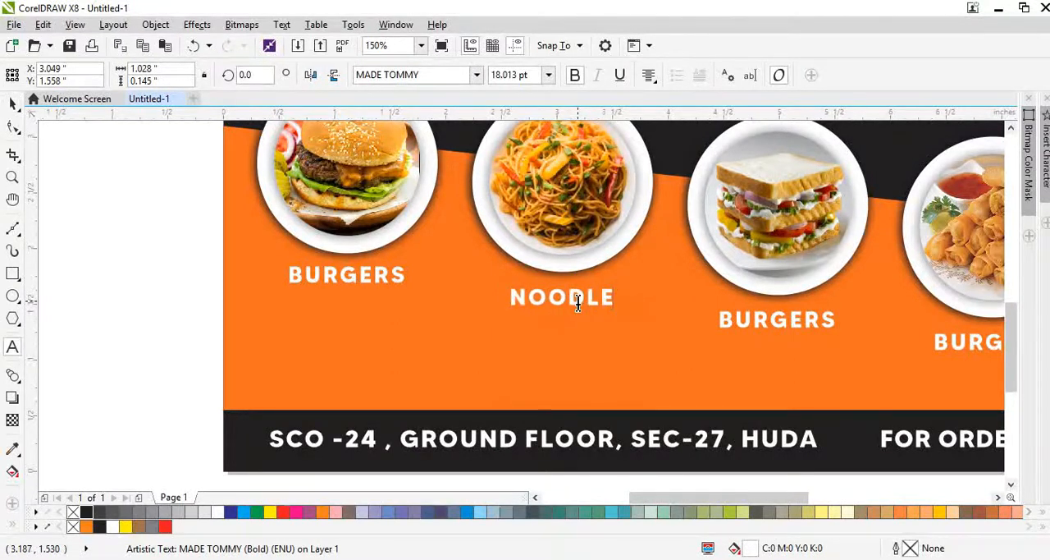
pyautogui.write('S')
# Step: Change the wording of the label below the sandwich plate to SANDWICH
pyautogui.click(757, 327)
pyautogui.click(757, 312)
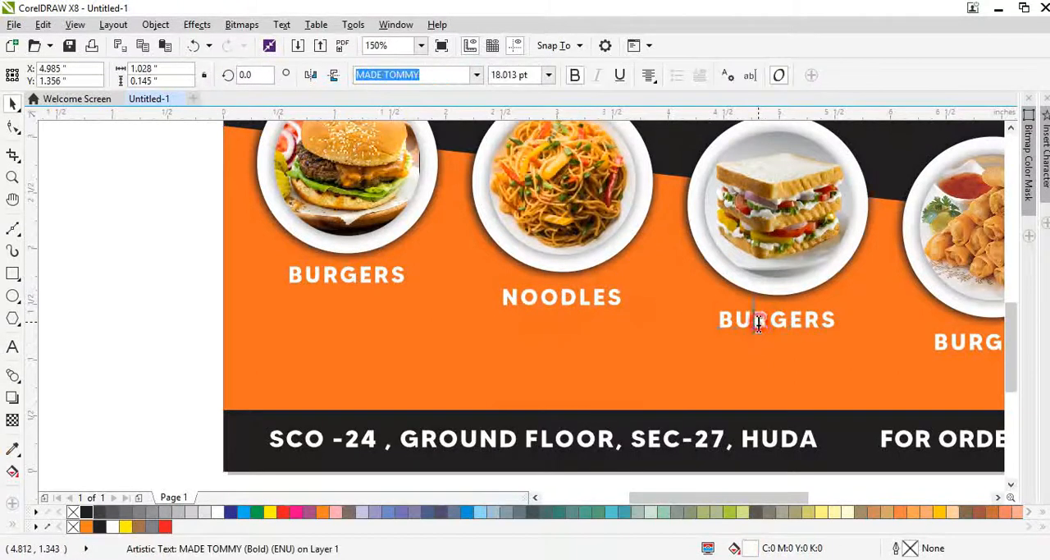
pyautogui.doubleClick(759, 320)
pyautogui.write('SANDWICH')
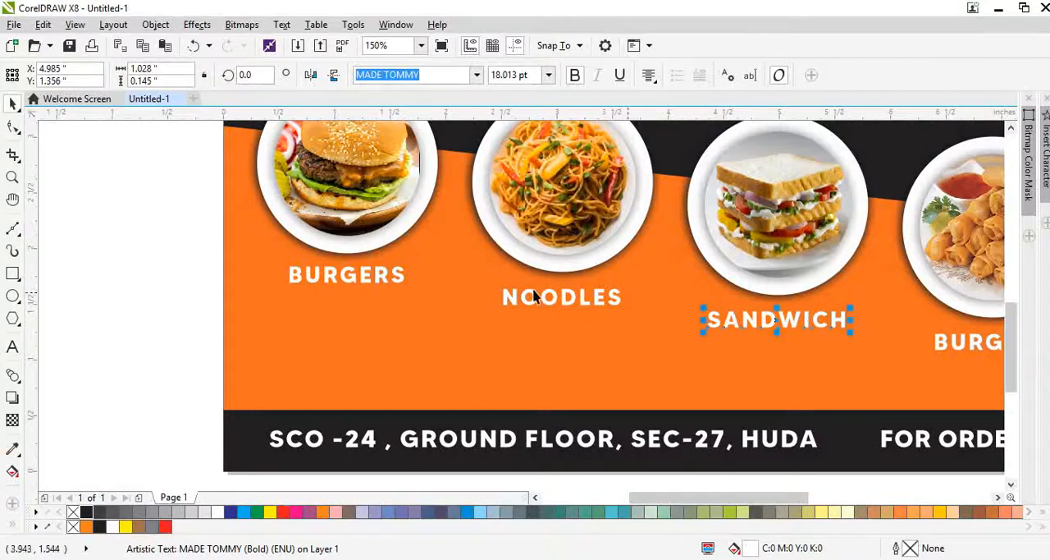
# Step: Change the wording of the label below the fourth plate to SPRING ROLL
pyautogui.scroll(-1, 564, 301)
pyautogui.scroll(1, 801, 309)
pyautogui.press('F8')
pyautogui.click(786, 338)
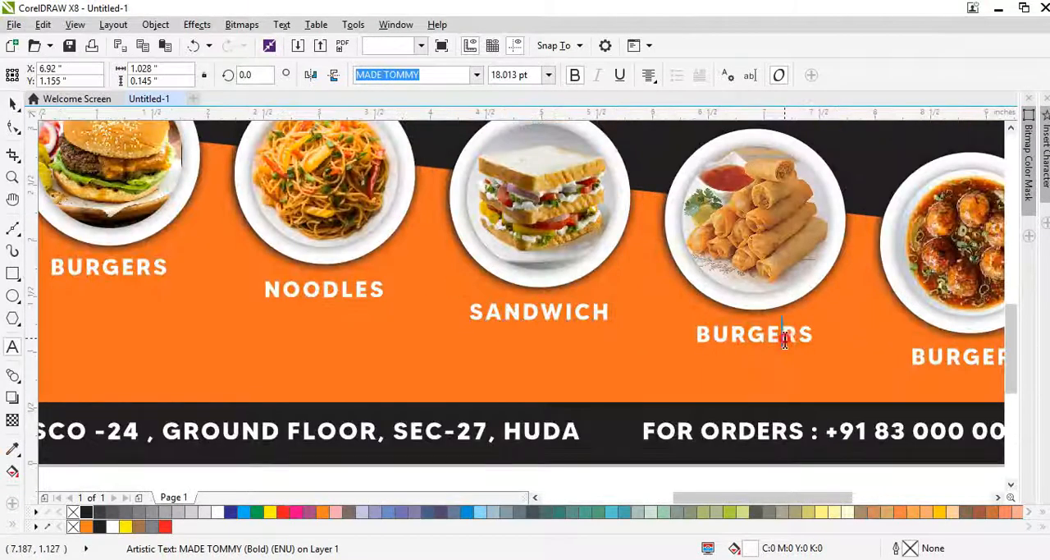
pyautogui.doubleClick(786, 338)
pyautogui.write('SPRING ROLL')
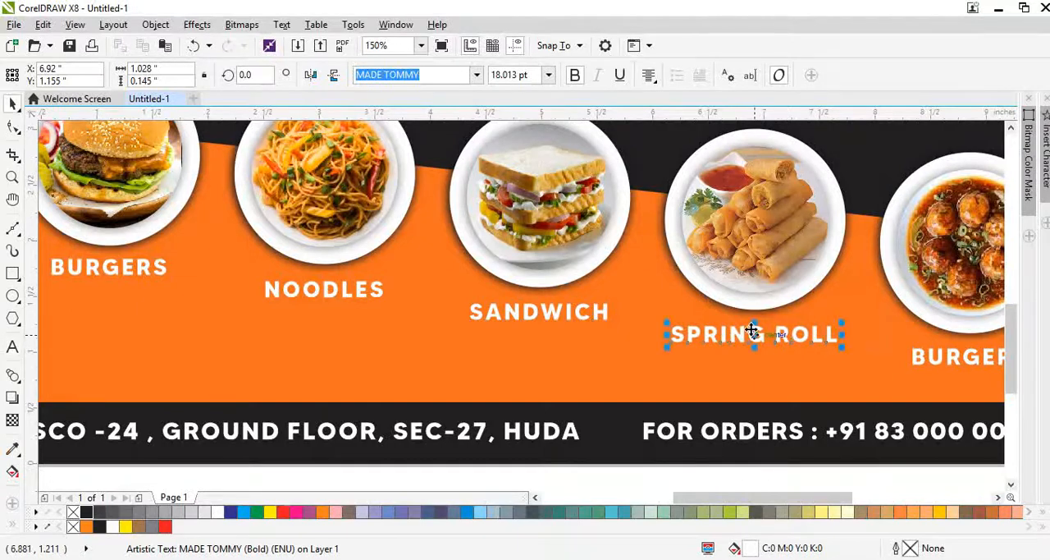
# Step: Change the wording of the label below the fifth plate to MANCHURIAN and deselect it
pyautogui.scroll(-1, 752, 331)
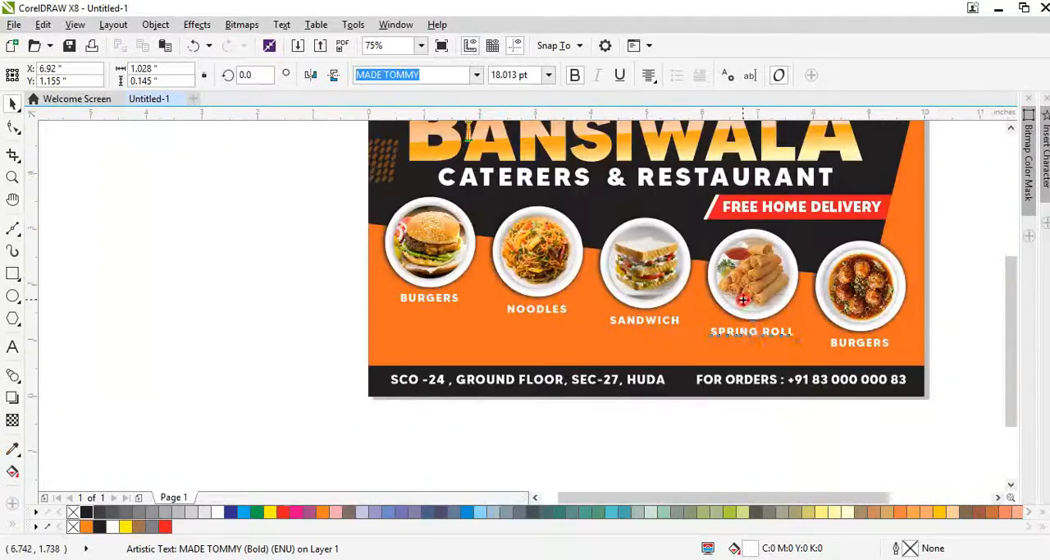
pyautogui.scroll(1, 872, 344)
pyautogui.press('F8')
pyautogui.click(876, 347)
pyautogui.doubleClick(877, 347)
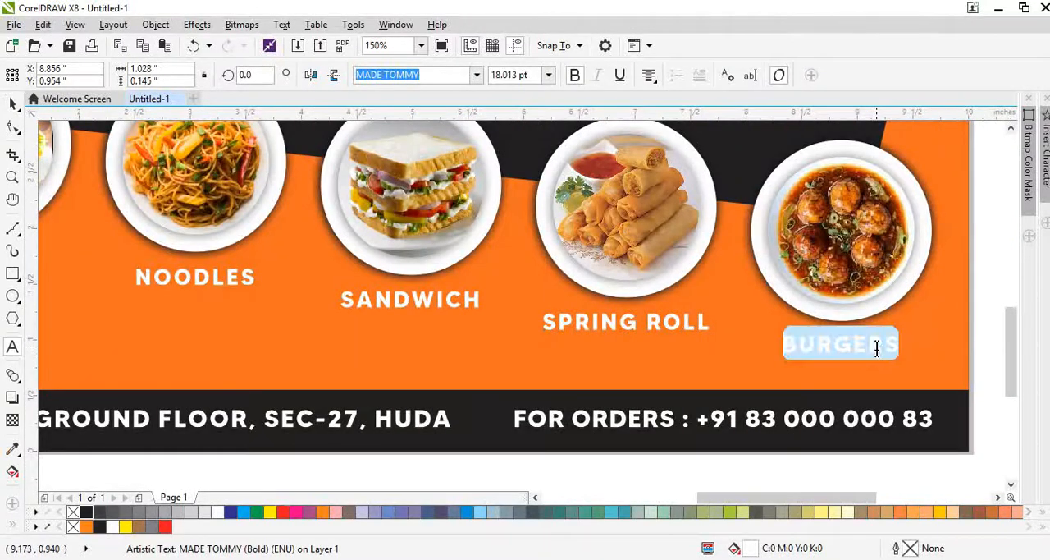
pyautogui.write('MANCHURIAN')
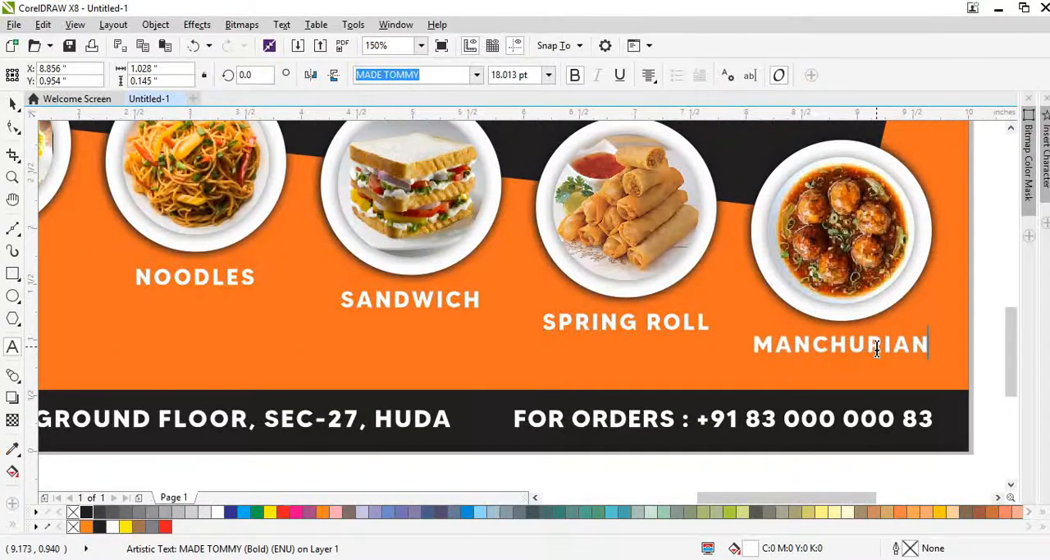
pyautogui.click(860, 371)
pyautogui.press('F4')
pyautogui.click(894, 405)
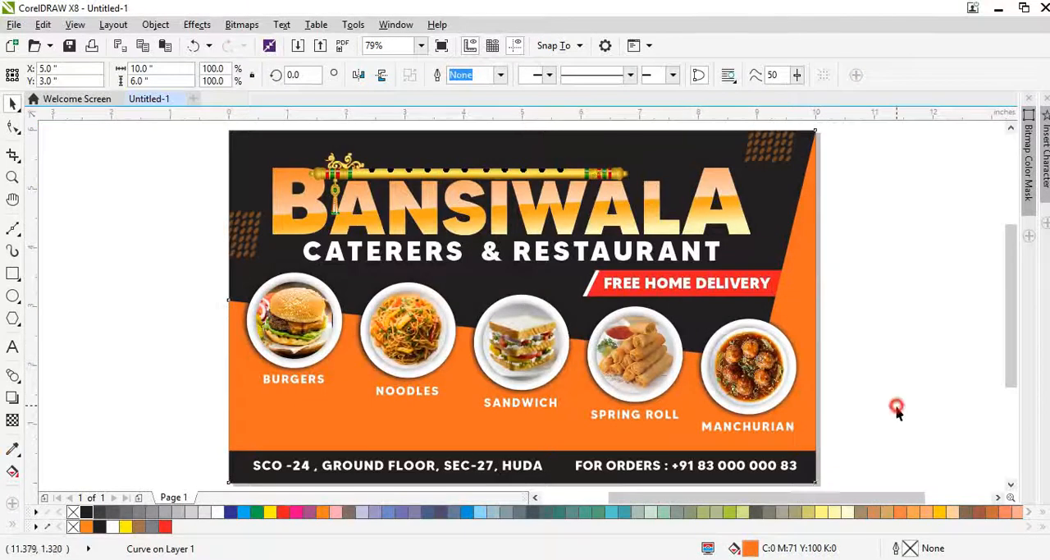
# Step: Copy the MANCHURIAN label into the orange area below the BURGERS label and change its wording to SPACE AVAILBALE FOR
pyautogui.moveTo(788, 433); pyautogui.dragTo(332, 422)
pyautogui.scroll(3, 333, 422)
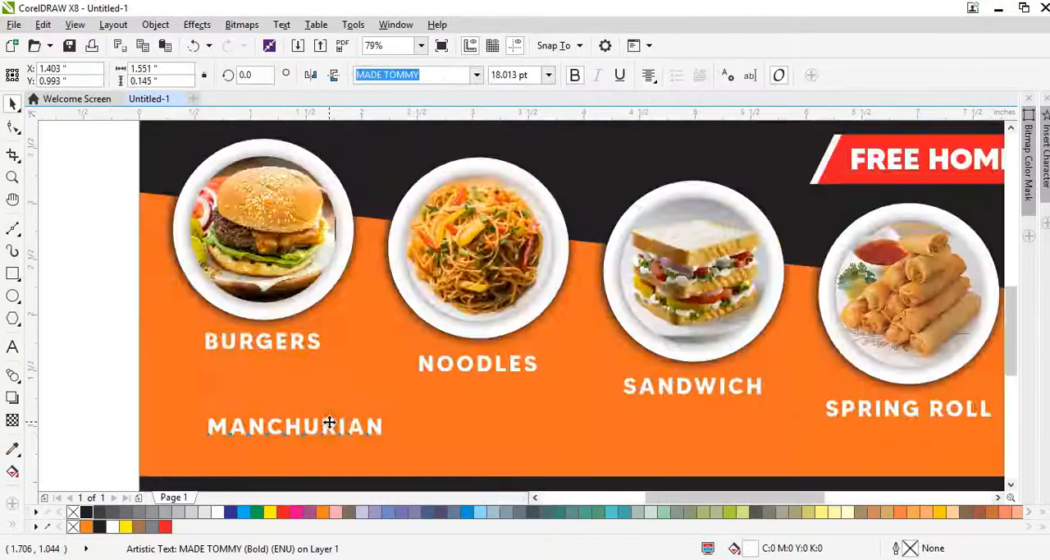
pyautogui.doubleClick(329, 423)
pyautogui.write('SPAC')
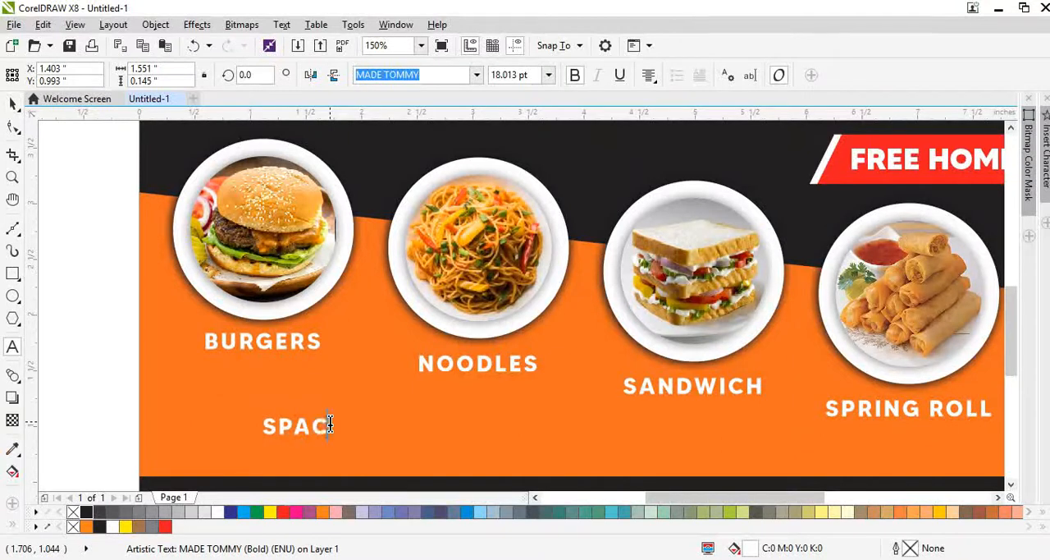
pyautogui.write('E VA')
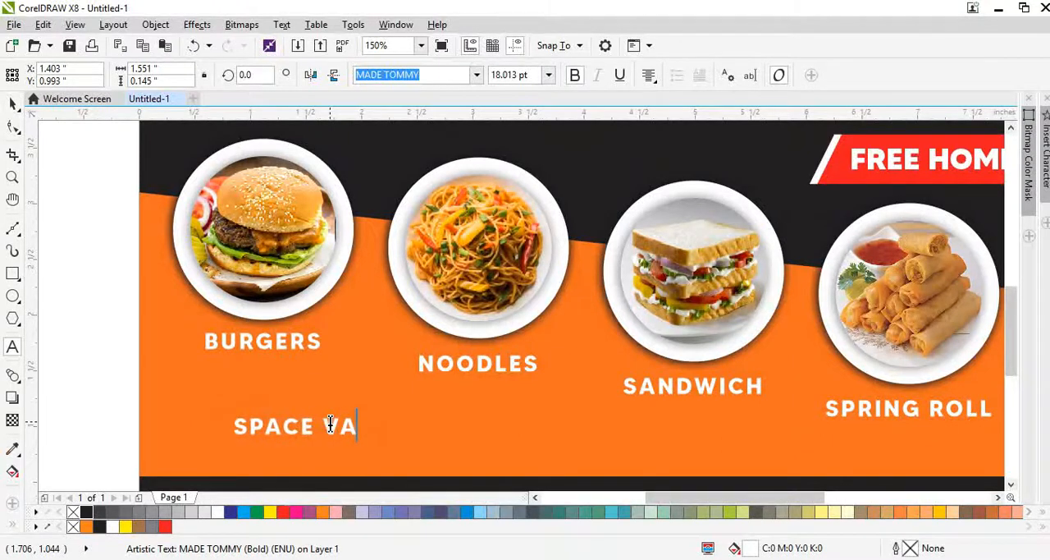
pyautogui.press('BackSpace')
pyautogui.press('BackSpace')
pyautogui.write('AVAIL')
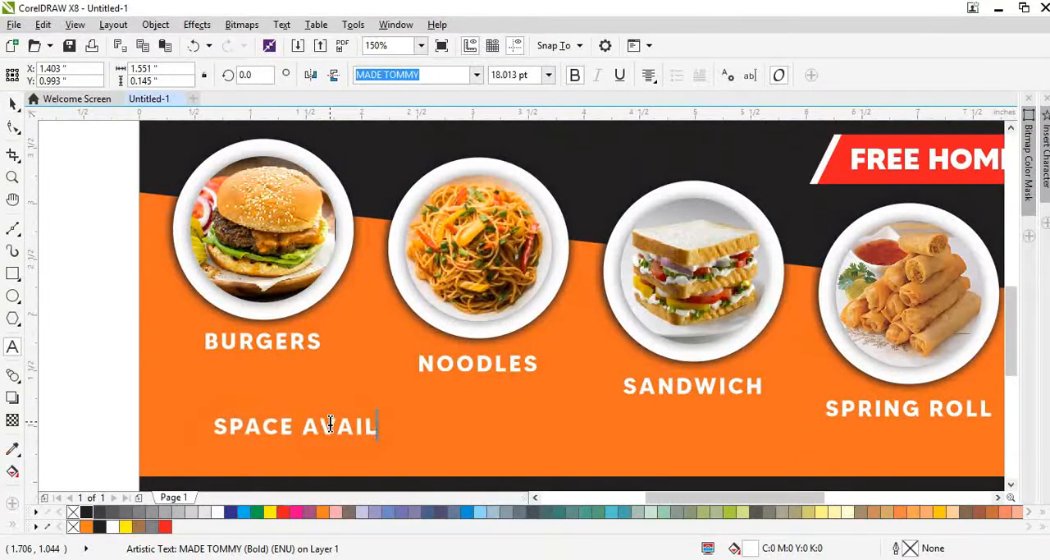
pyautogui.write('BALE FOR')
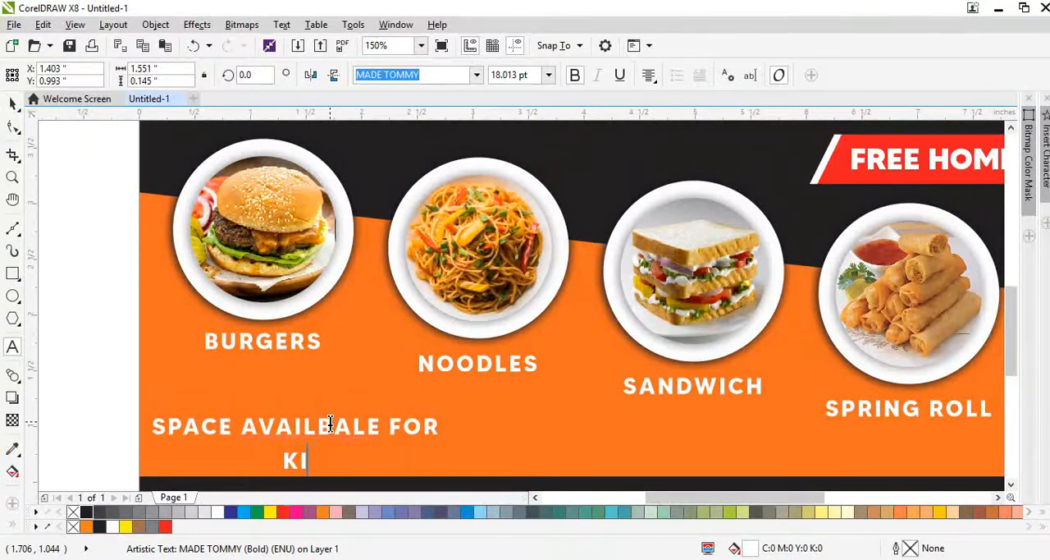
# Step: Add a second line reading "KITTY PARTIES," to the SPACE AVAILBALE FOR text
pyautogui.write('TTYE')
pyautogui.press('BackSpace')
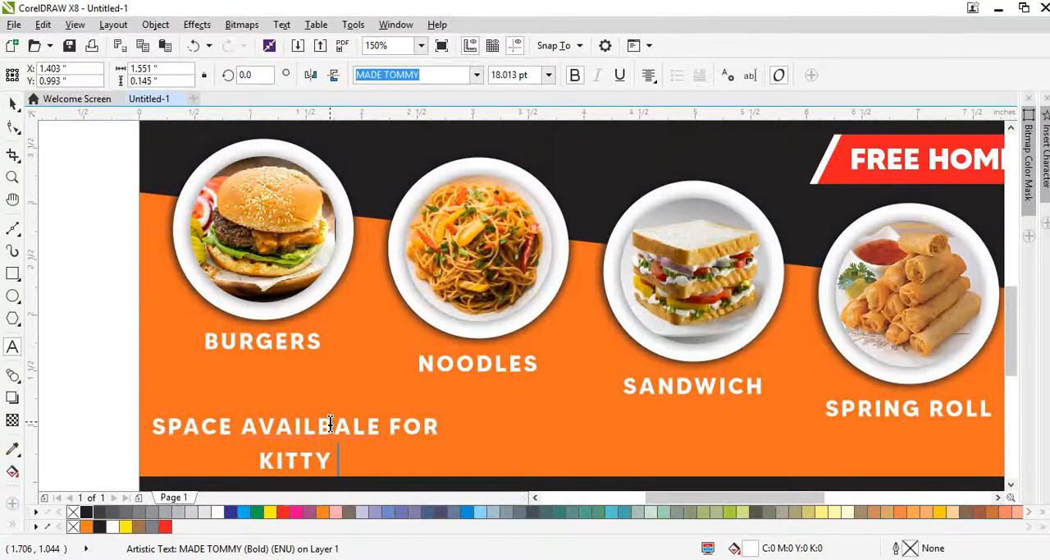
pyautogui.write('PARIES')
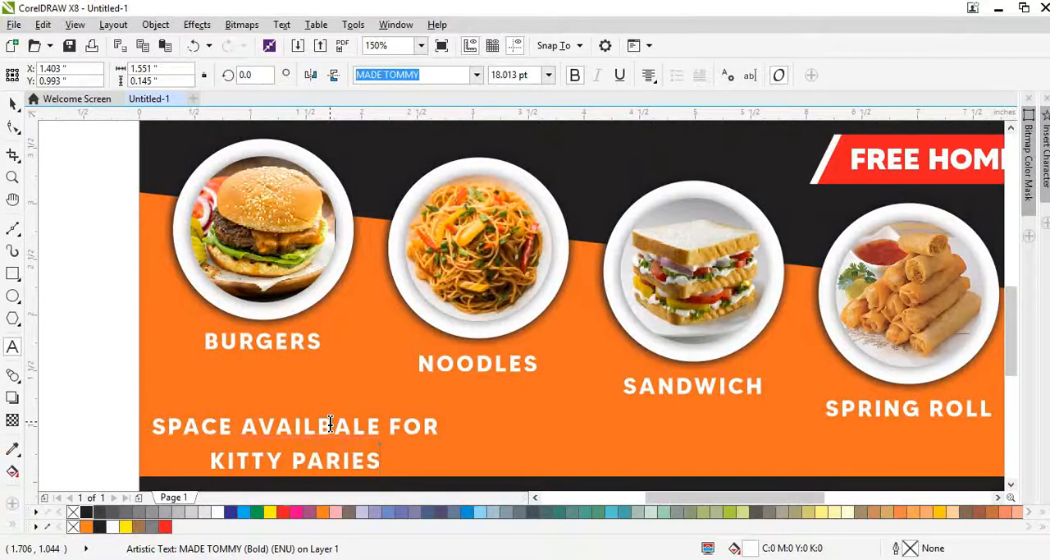
pyautogui.write('T')
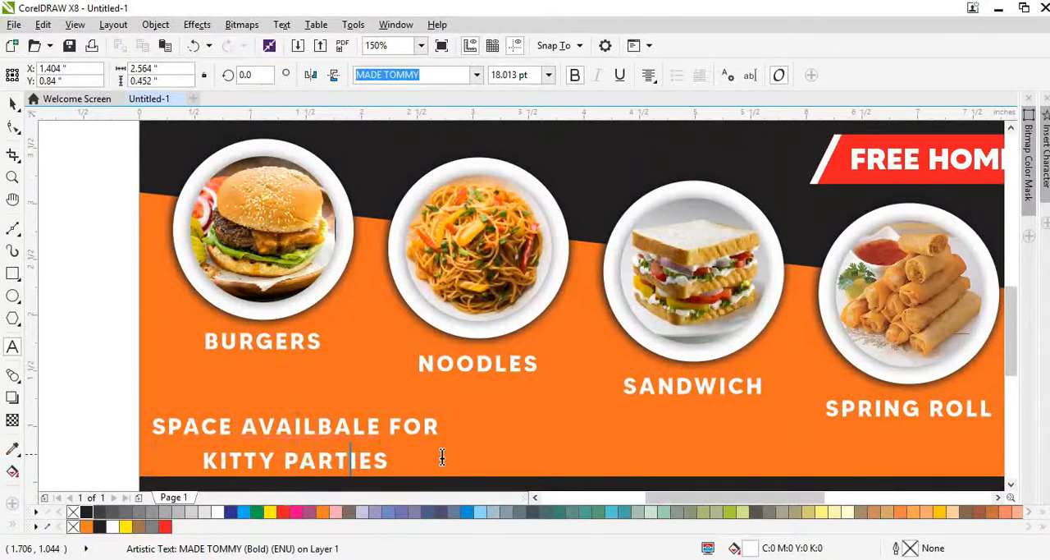
pyautogui.hotkey('ctrl', 'space')
pyautogui.write(',')
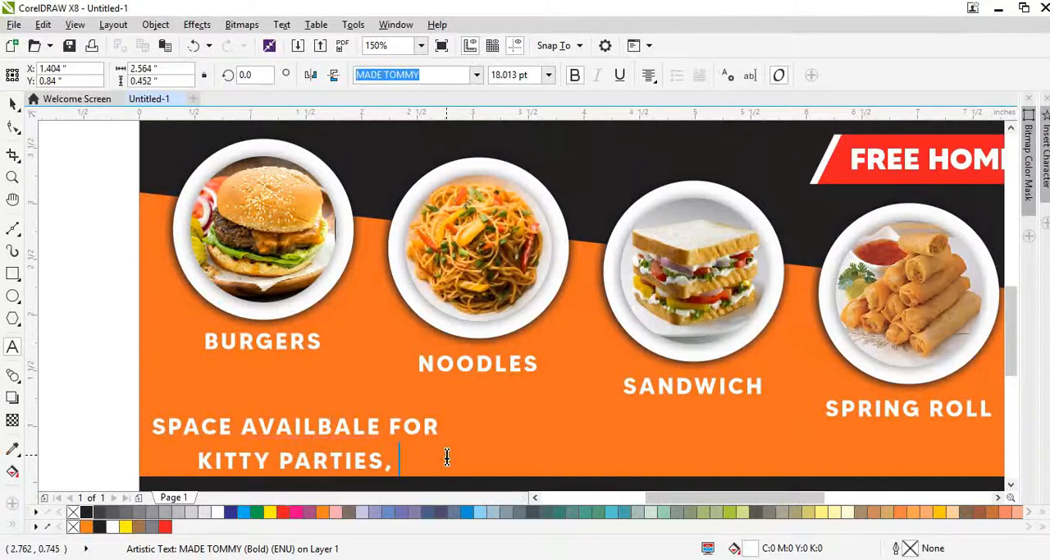
pyautogui.write(' BIRTHDA')
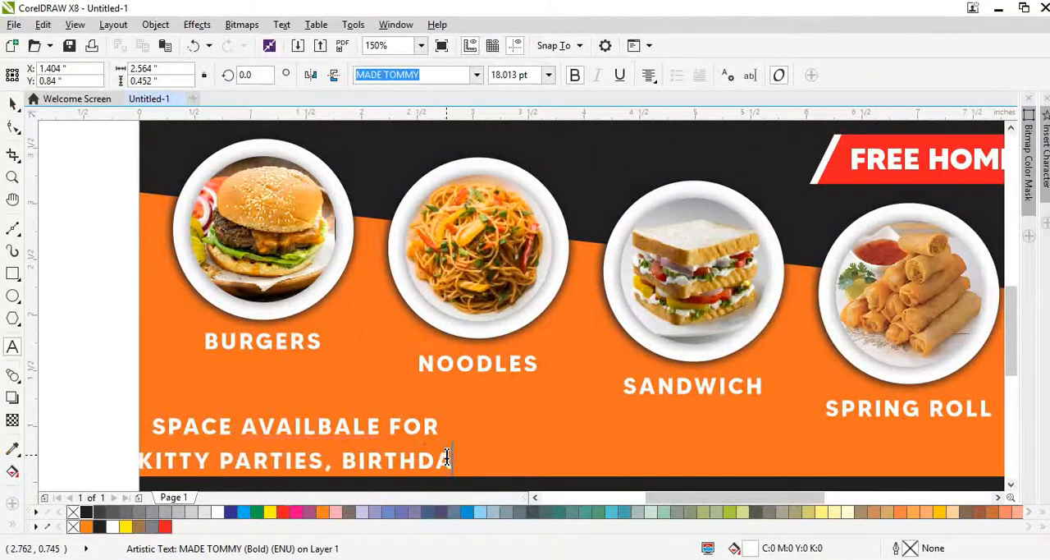
pyautogui.write('Y &')
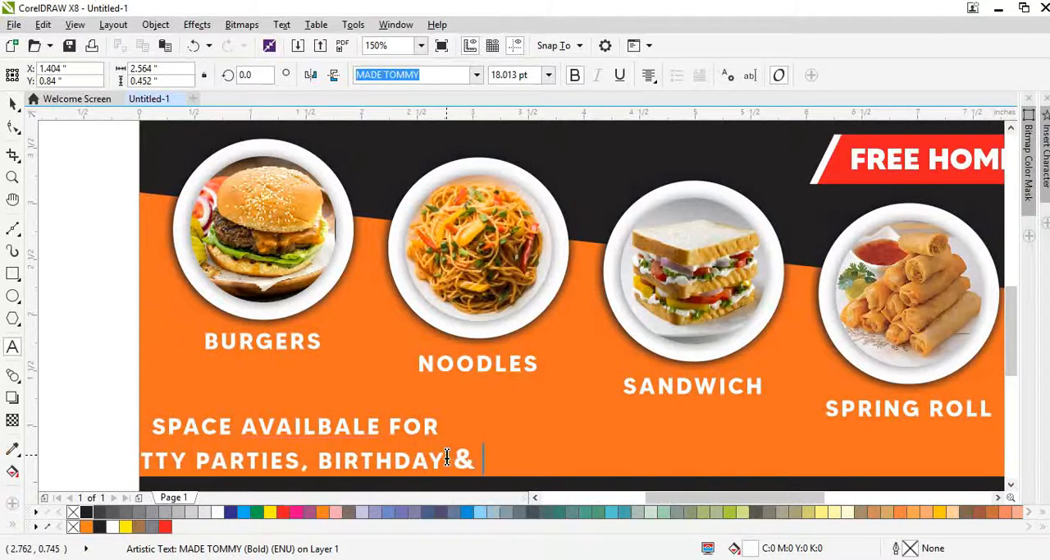
pyautogui.write(' OFFICA')
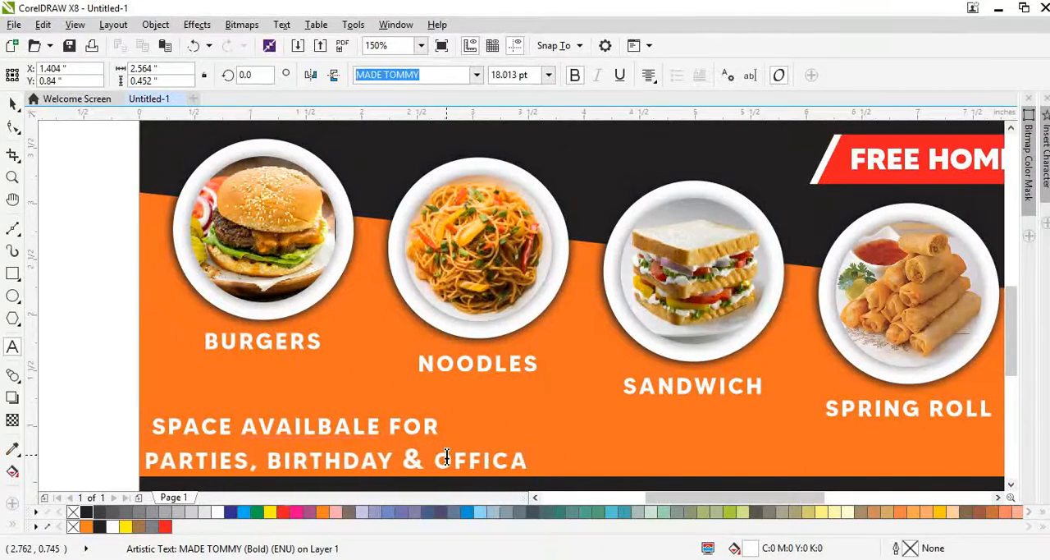
pyautogui.write('L MEETING')
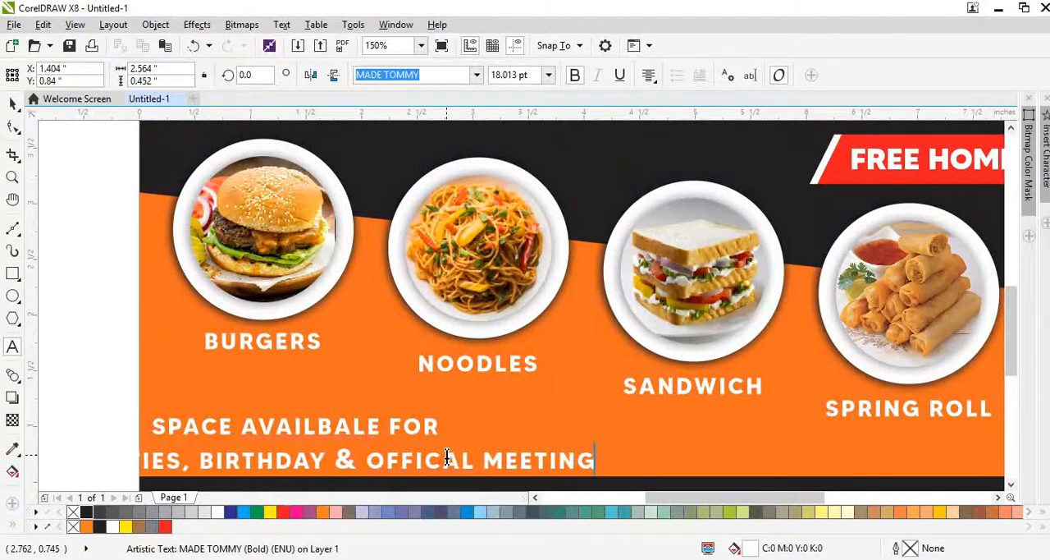
pyautogui.write(' PURPOSE')
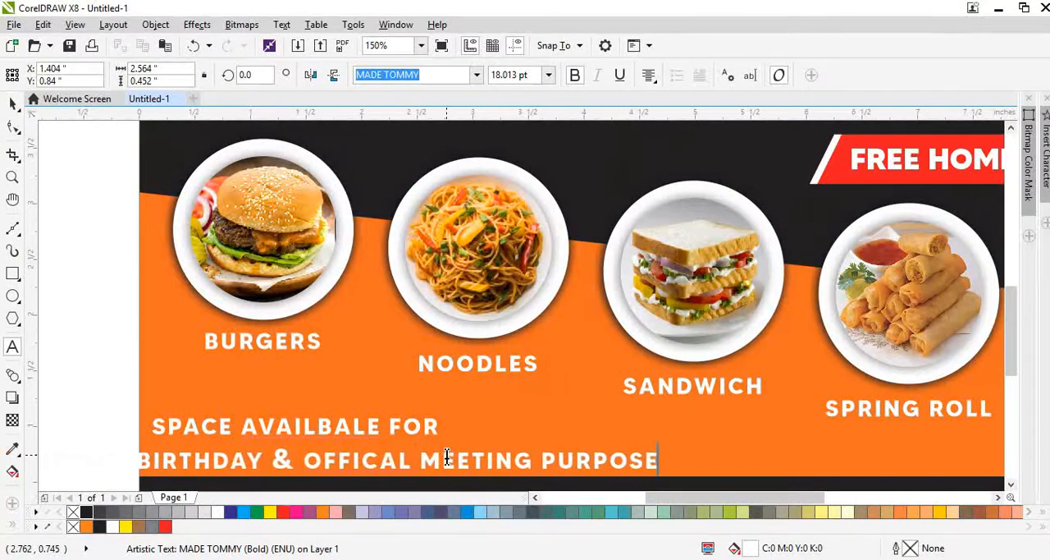
# Step: Extend the second line, after "KITTY PARTIES,", with "BIRTHDAY & OFFICAL MEETING PURPOSE"
pyautogui.hotkey('ctrl', 'space')
# Step: Left-align the two-line party text and move it fully inside the orange area just above the footer
pyautogui.moveTo(416, 428); pyautogui.dragTo(539, 419)
pyautogui.press('F8')
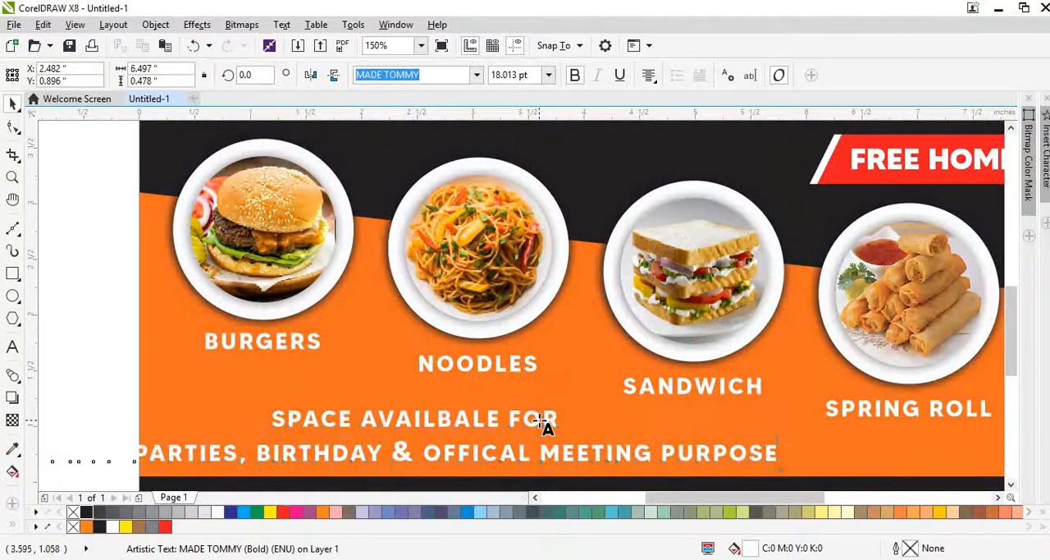
pyautogui.hotkey('ctrl', 'l')
pyautogui.hotkey('ctrl', 'space')
pyautogui.scroll(-1, 535, 445)
pyautogui.moveTo(554, 454); pyautogui.dragTo(615, 455)
# Step: Tighten the line spacing of the two-line party text until the block is about 0.404 in high
pyautogui.scroll(1, 455, 455)
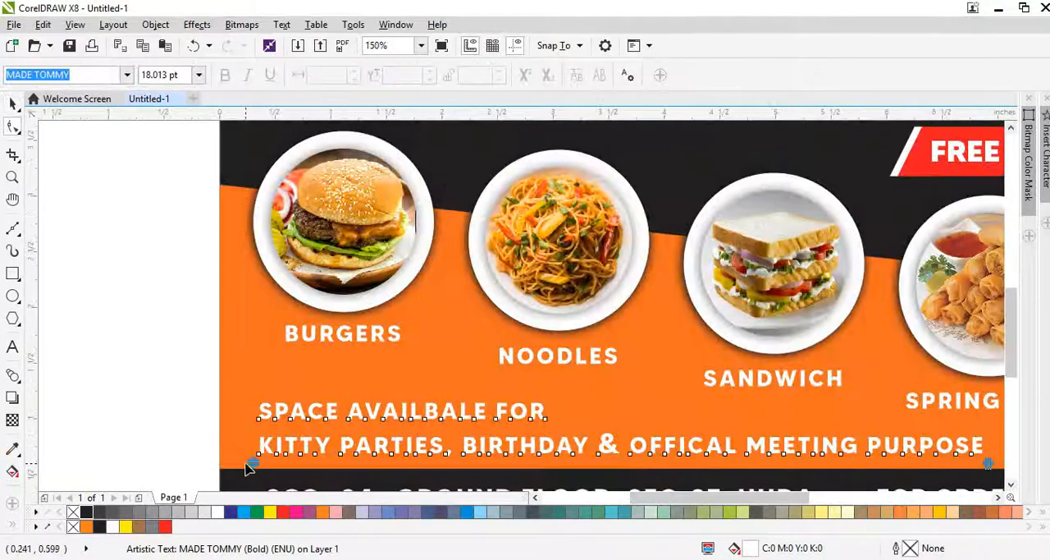
pyautogui.moveTo(249, 467); pyautogui.dragTo(274, 459)
pyautogui.hotkey('ctrl', 'space')
# Step: Draw a rectangle about 0.186 x 0.427 in at the page's left edge beside the two-line party text, filled white with no outline
pyautogui.scroll(1, 245, 436)
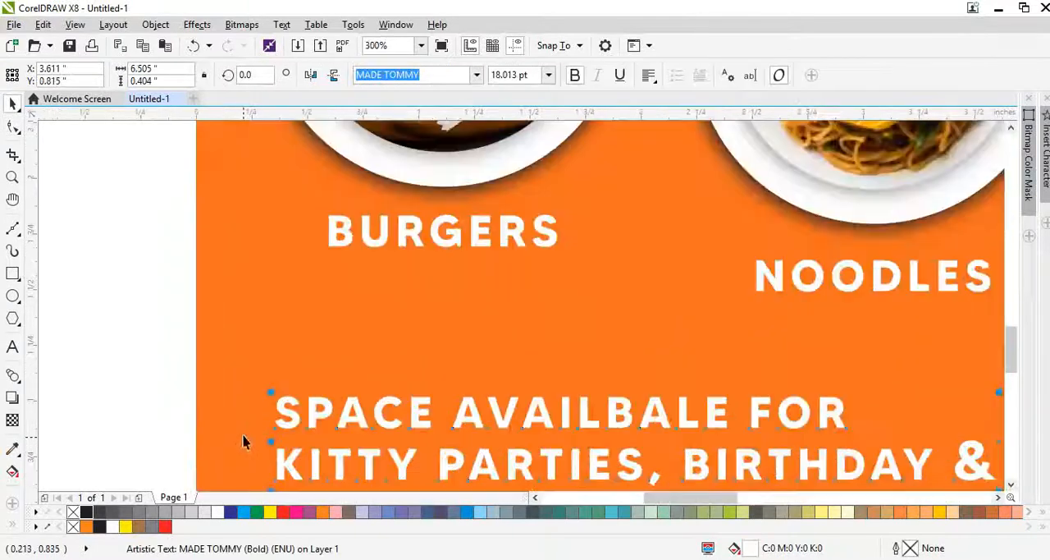
pyautogui.click(11, 276)
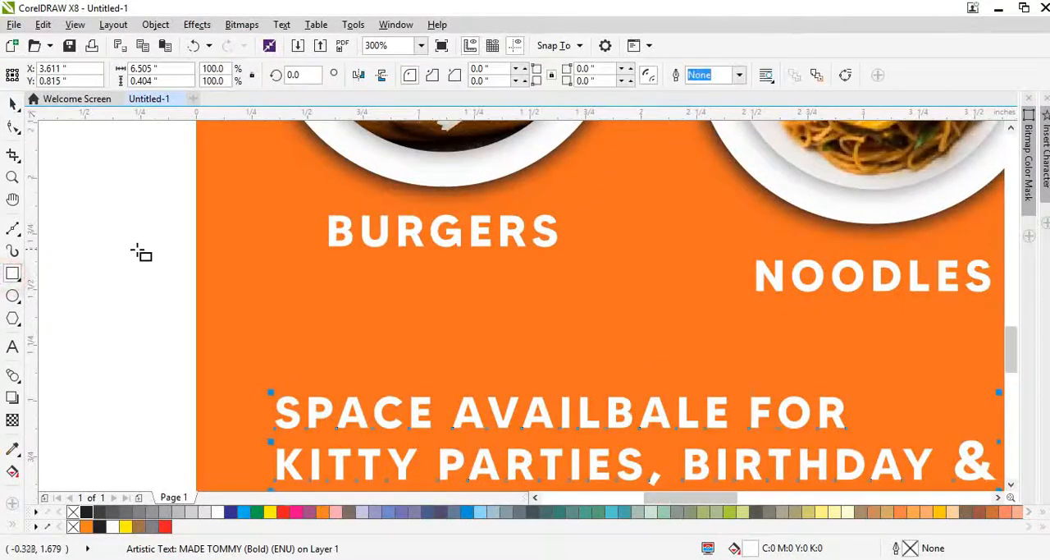
pyautogui.scroll(-1, 141, 254)
pyautogui.scroll(1, 189, 385)
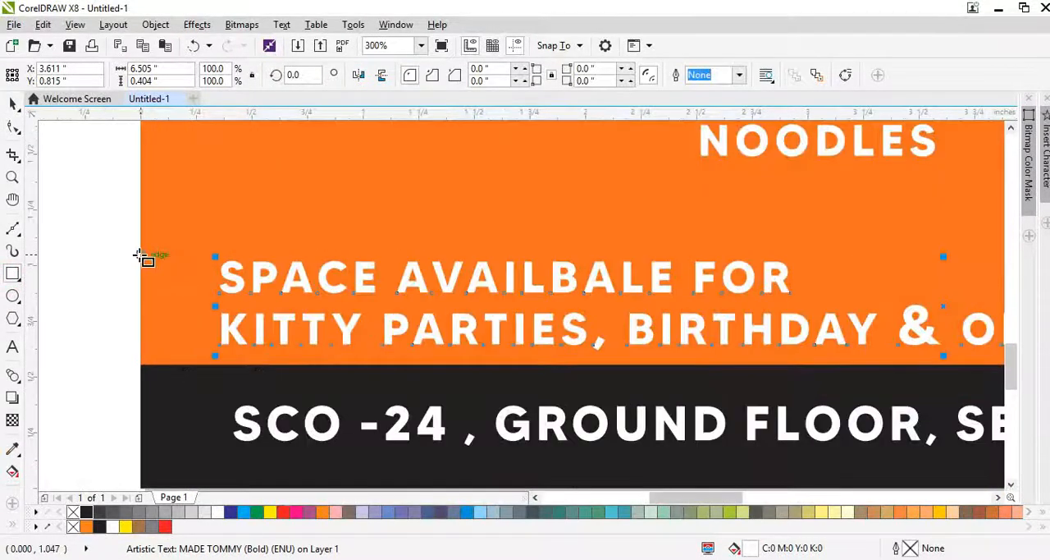
pyautogui.moveTo(137, 251); pyautogui.dragTo(186, 353)
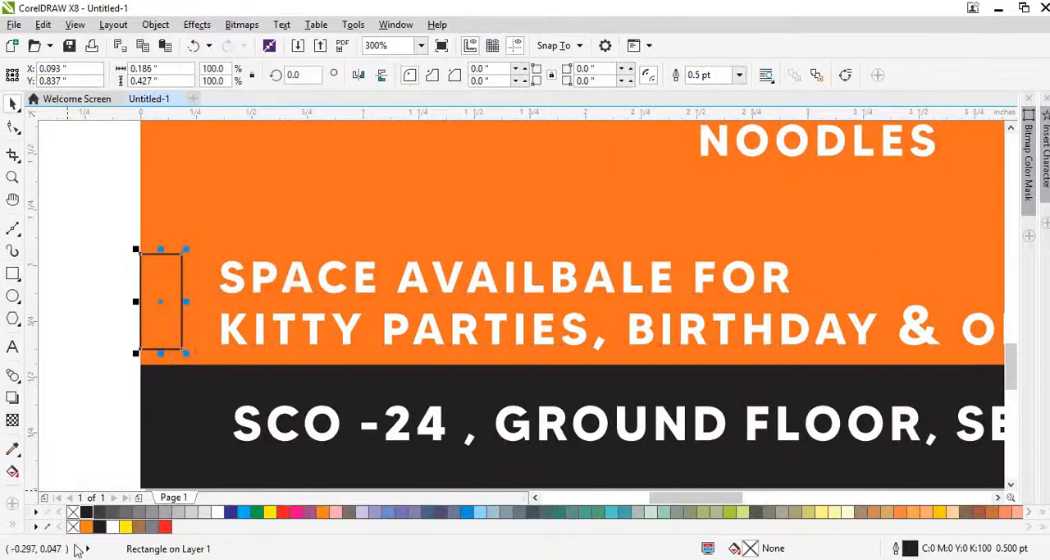
pyautogui.click(112, 526)
pyautogui.rightClick(73, 526)
# Step: Move the two-line party text closer to the white bar and align the two on their horizontal centre line
pyautogui.moveTo(243, 329); pyautogui.dragTo(222, 329)
pyautogui.keyDown('shift'); pyautogui.click(148, 310); pyautogui.keyUp('shift')
pyautogui.press('e')
pyautogui.click(204, 239)
pyautogui.press('F4')
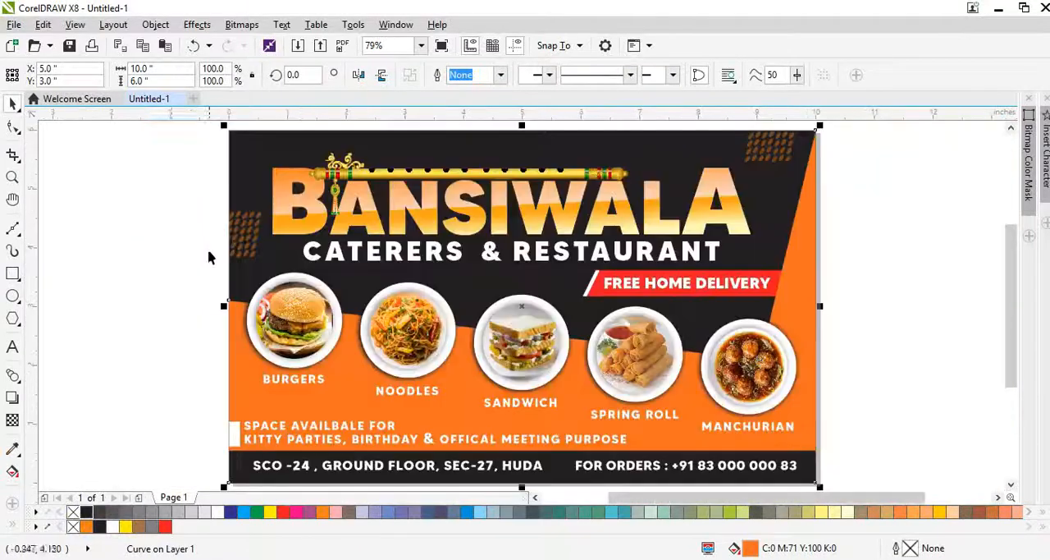
# Step: Preview the whole layout full screen, once with nothing selected and once with all its objects selected
pyautogui.click(129, 348)
pyautogui.hscroll(2, 197, 344)
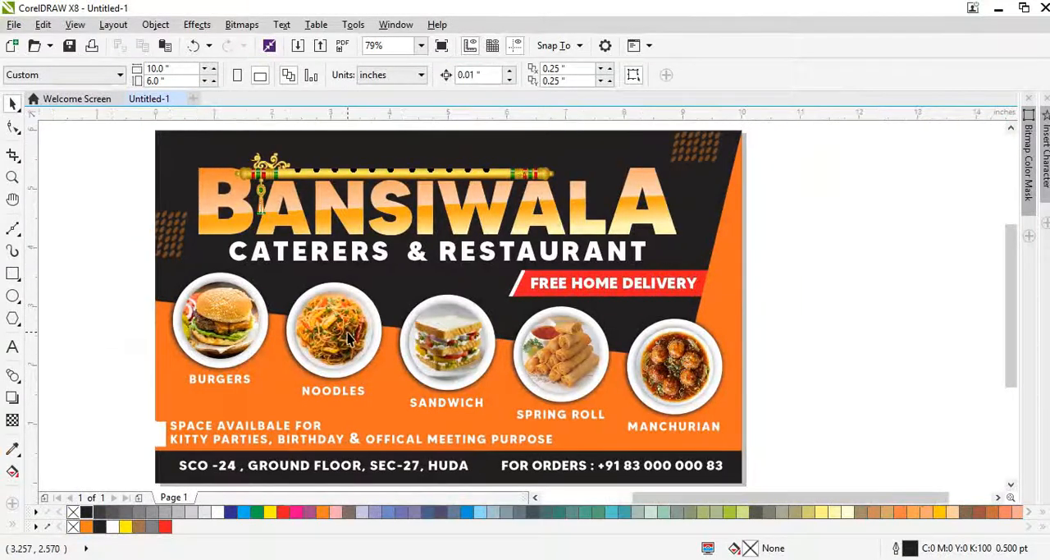
pyautogui.press('F9')
pyautogui.press('Escape')
pyautogui.scroll(-2, 565, 325)
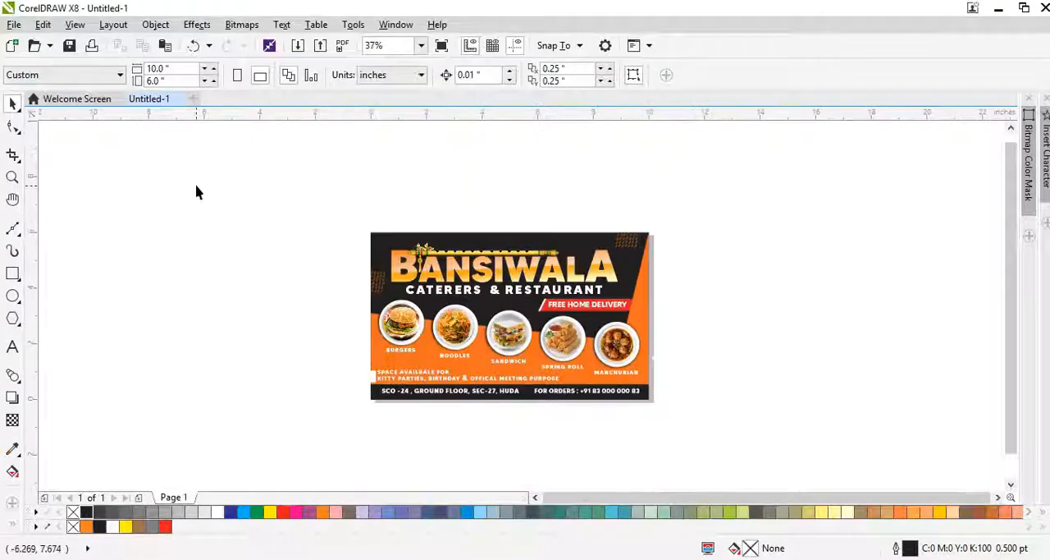
pyautogui.moveTo(230, 176); pyautogui.dragTo(682, 443)
pyautogui.press('F4')
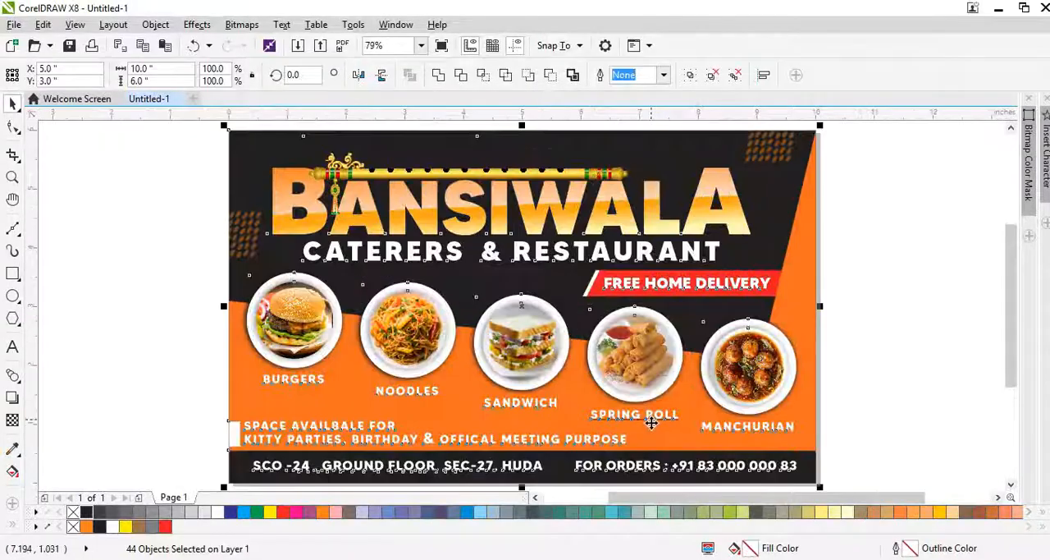
pyautogui.press('F9')
pyautogui.press('Escape')
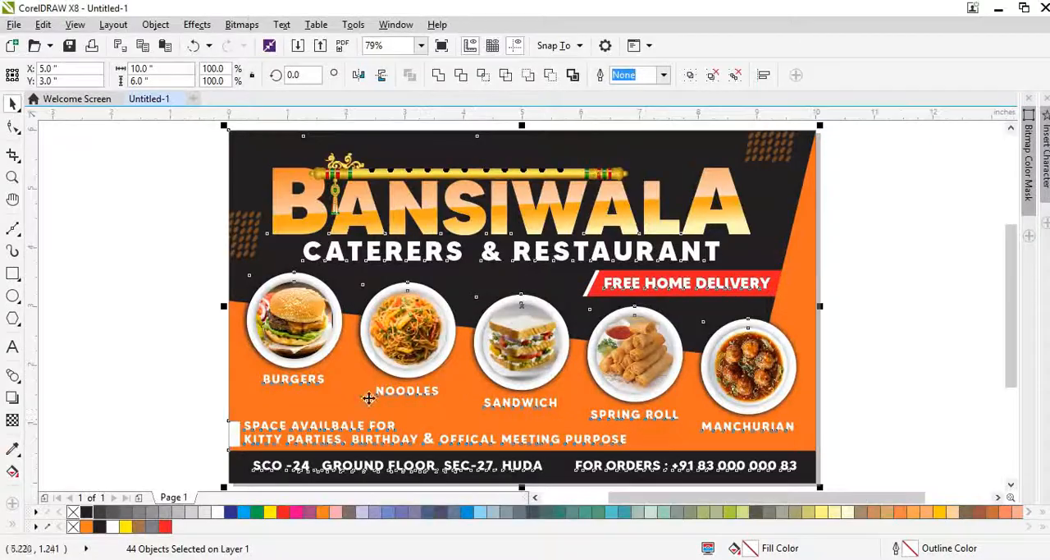